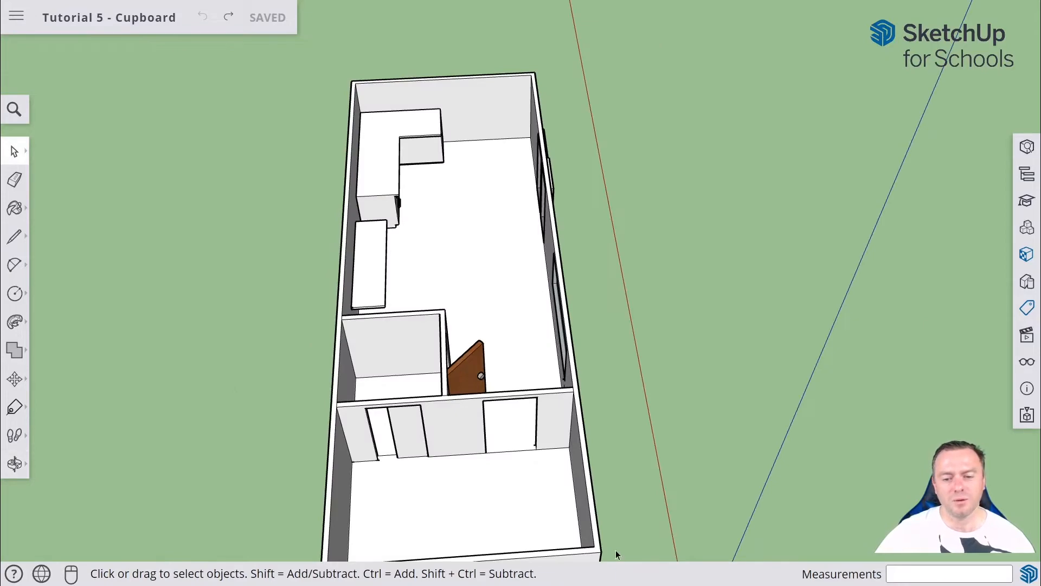
- Hide the Bedroom and Walls tags so the house's walls are out of the way
{"action": "middle_click_drag", "start_coordinate": [616, 550], "coordinate": [879, 320]}
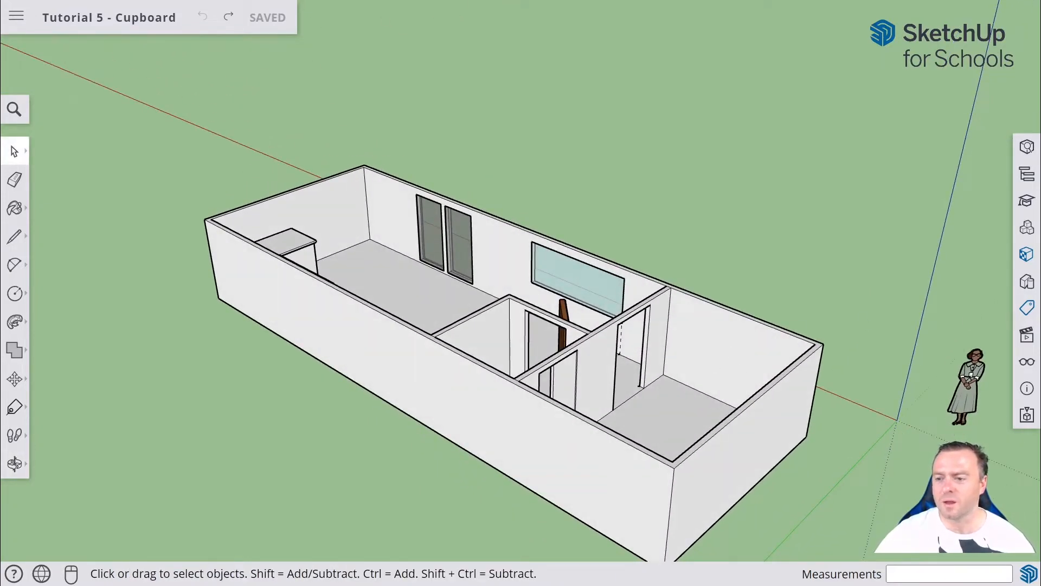
{"action": "left_click", "coordinate": [1026, 308]}
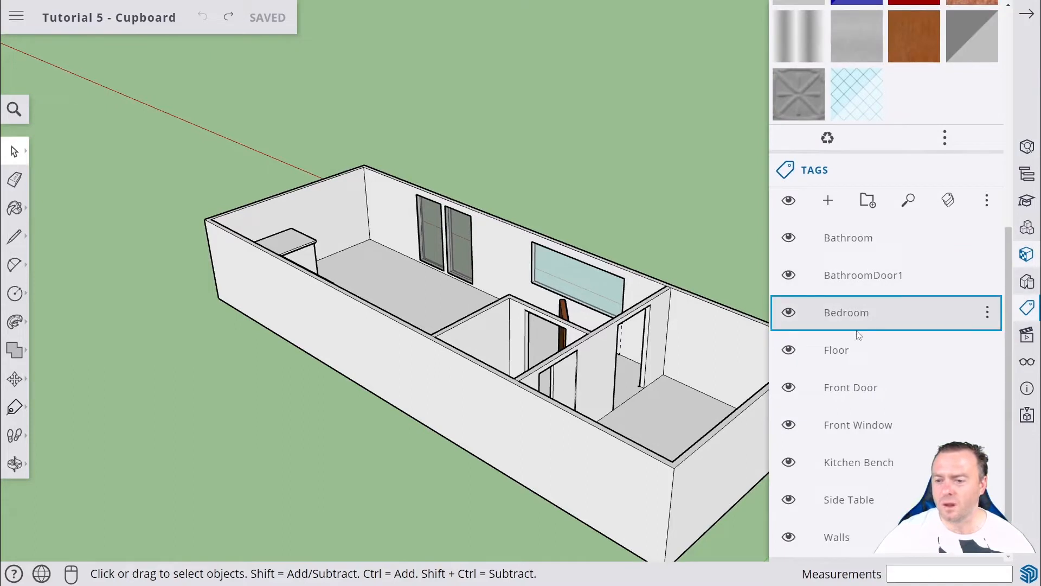
{"action": "left_click", "coordinate": [789, 315]}
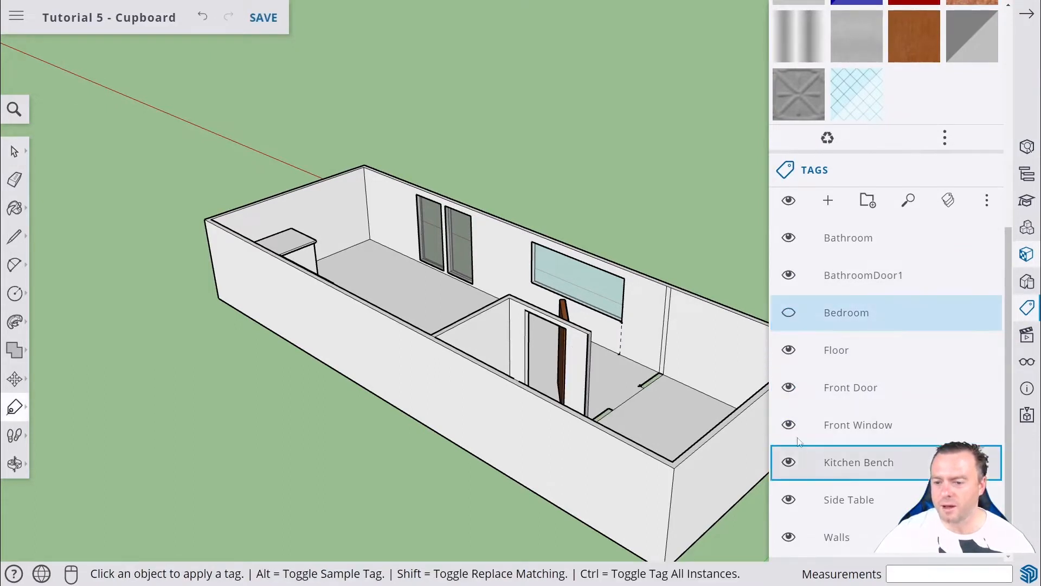
{"action": "left_click", "coordinate": [790, 538]}
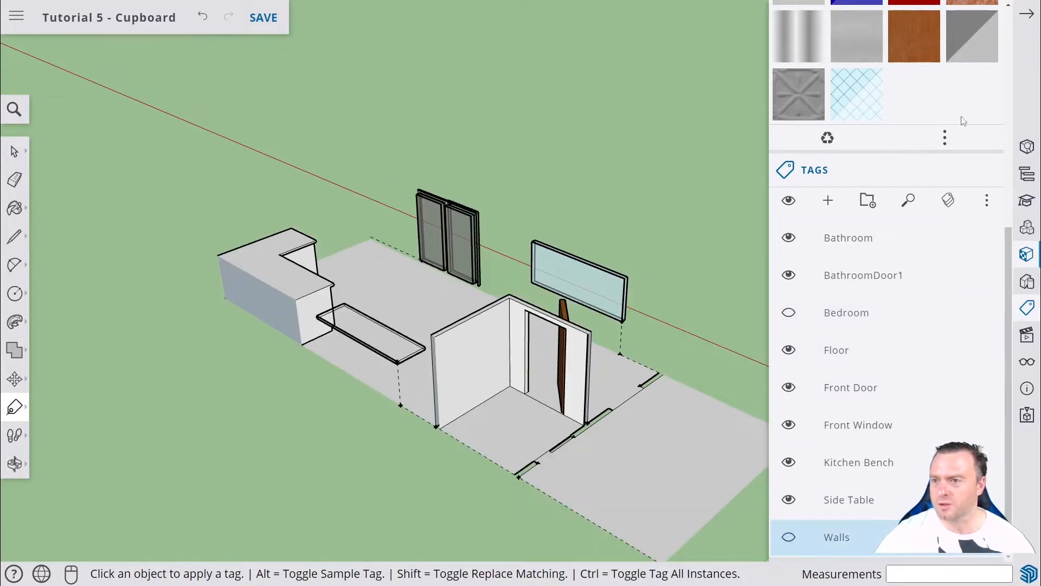
{"action": "left_click", "coordinate": [1030, 21]}
- Draw a 1500 by 800 mm rectangle on the ground beside the house, near the origin, as the dressing table base
{"action": "middle_click_drag", "start_coordinate": [913, 167], "coordinate": [828, 335]}
{"action": "scroll", "coordinate": [818, 347], "scroll_direction": "up", "scroll_amount": 3}
{"action": "scroll", "coordinate": [809, 374], "scroll_direction": "down", "scroll_amount": 2}
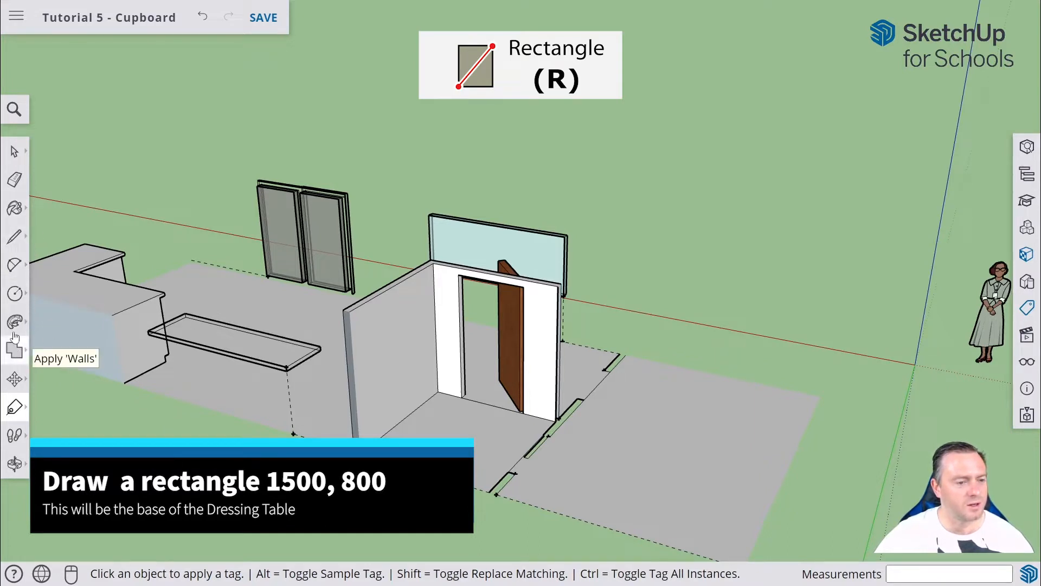
{"action": "left_click", "coordinate": [14, 292]}
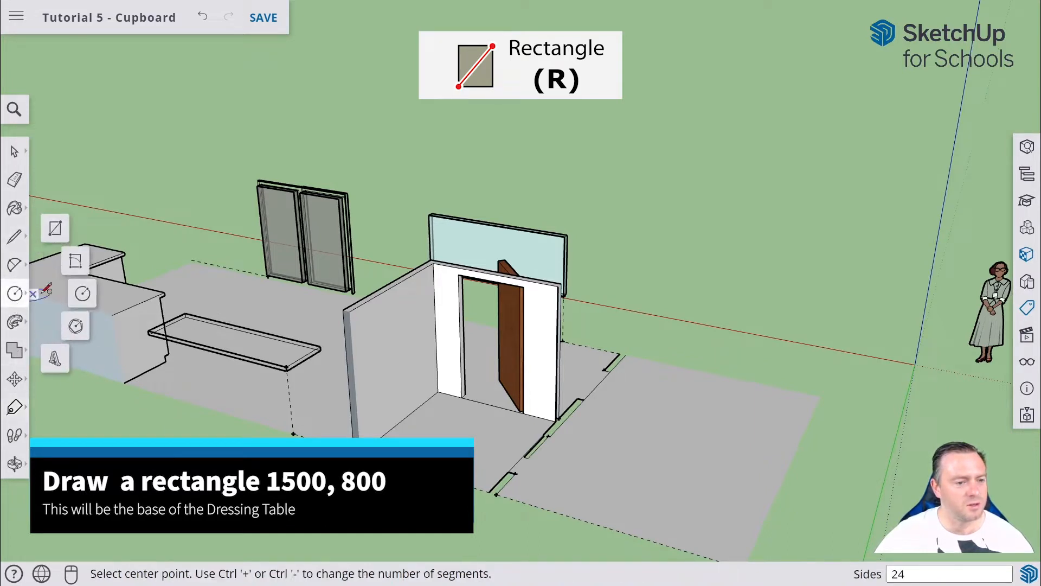
{"action": "left_click", "coordinate": [55, 230]}
{"action": "left_click", "coordinate": [894, 401]}
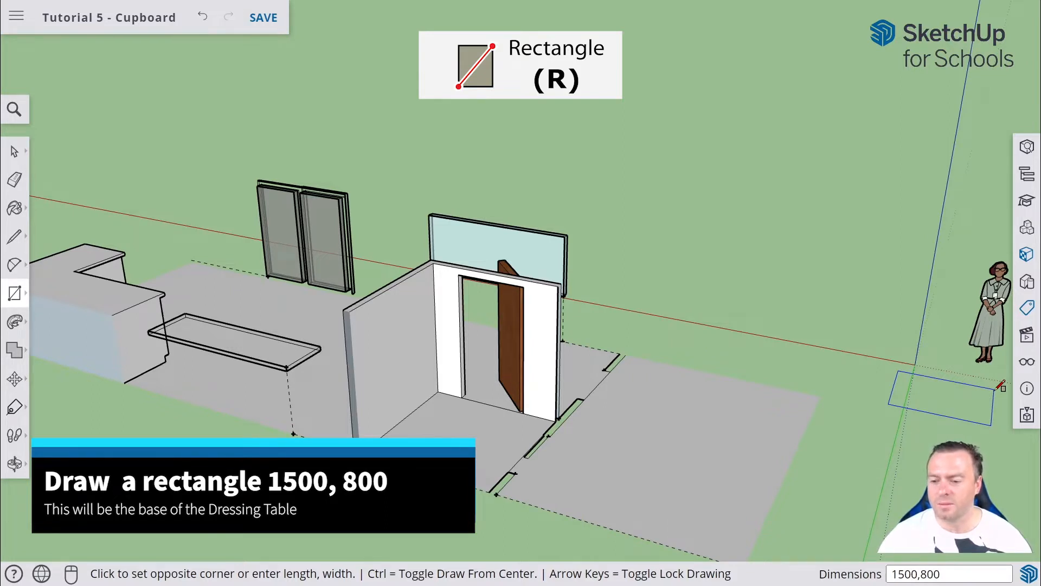
{"action": "key", "text": "Return"}
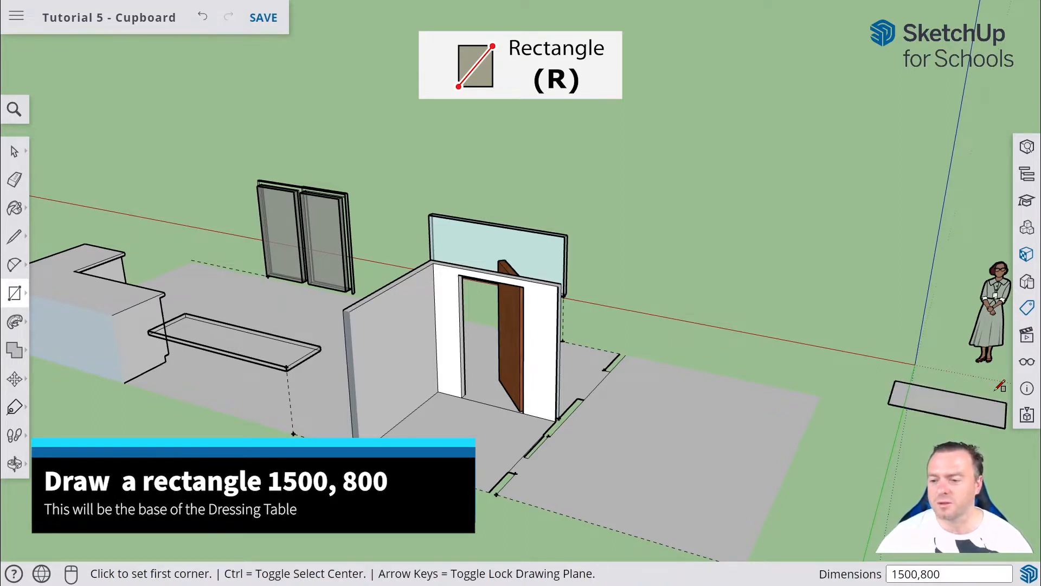
- Push/Pull the dressing table base rectangle up 1200 mm
{"action": "middle_click_drag", "start_coordinate": [1000, 385], "coordinate": [709, 421]}
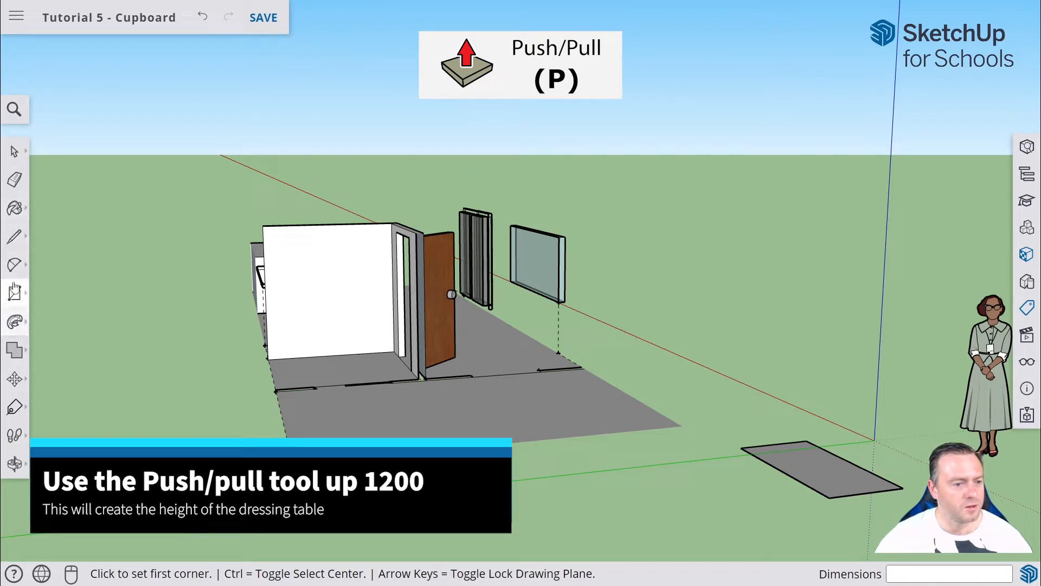
{"action": "left_click", "coordinate": [18, 322]}
{"action": "left_click", "coordinate": [57, 299]}
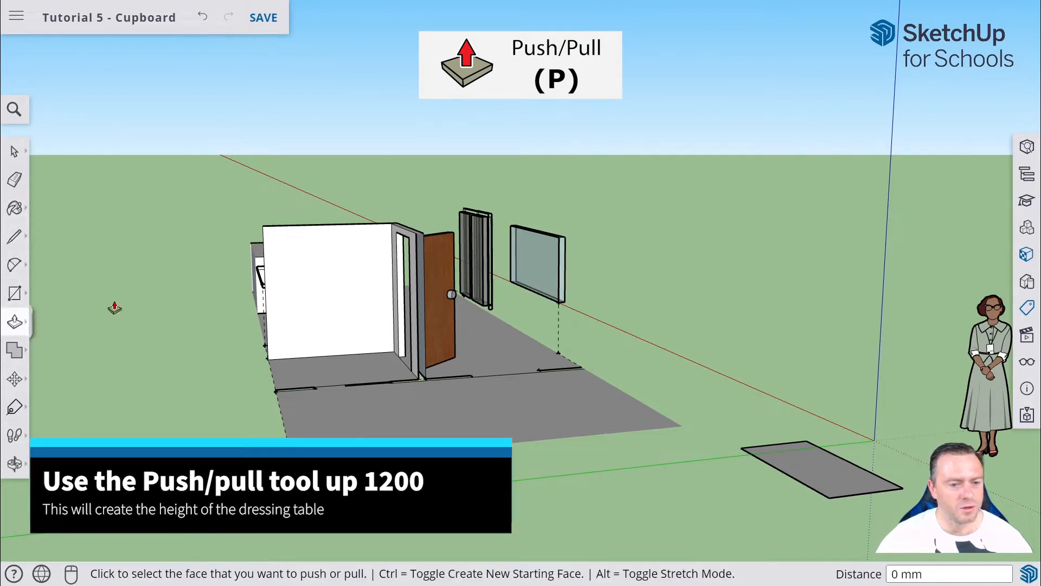
{"action": "left_click", "coordinate": [769, 458]}
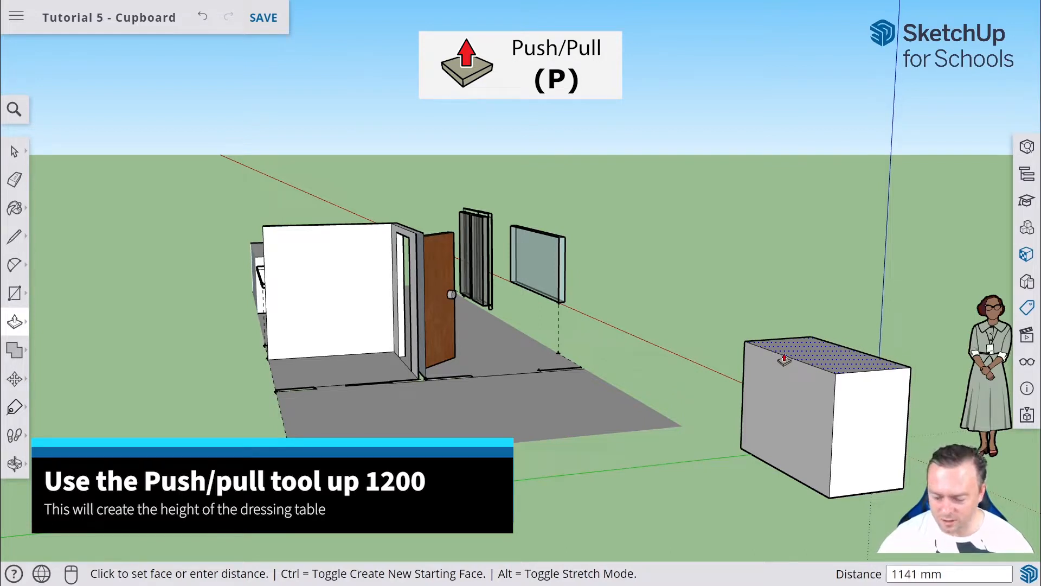
{"action": "type", "text": "1200"}
{"action": "key", "text": "Return"}
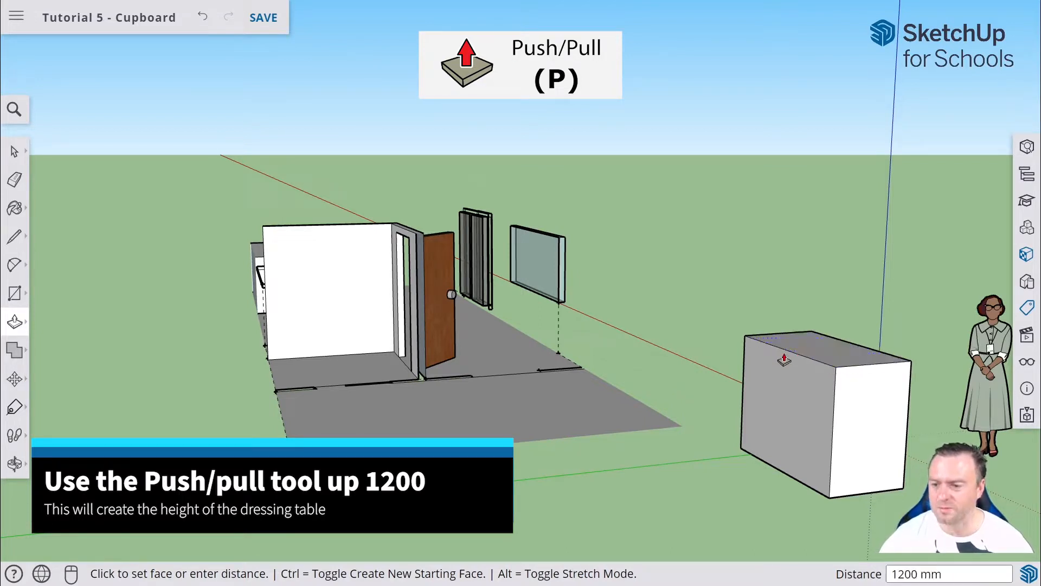
- Draw a 100 by 100 mm square in the lower right corner of the dressing table's front face
{"action": "middle_click_drag", "start_coordinate": [846, 347], "coordinate": [759, 300]}
{"action": "middle_click_drag", "start_coordinate": [618, 286], "coordinate": [784, 343]}
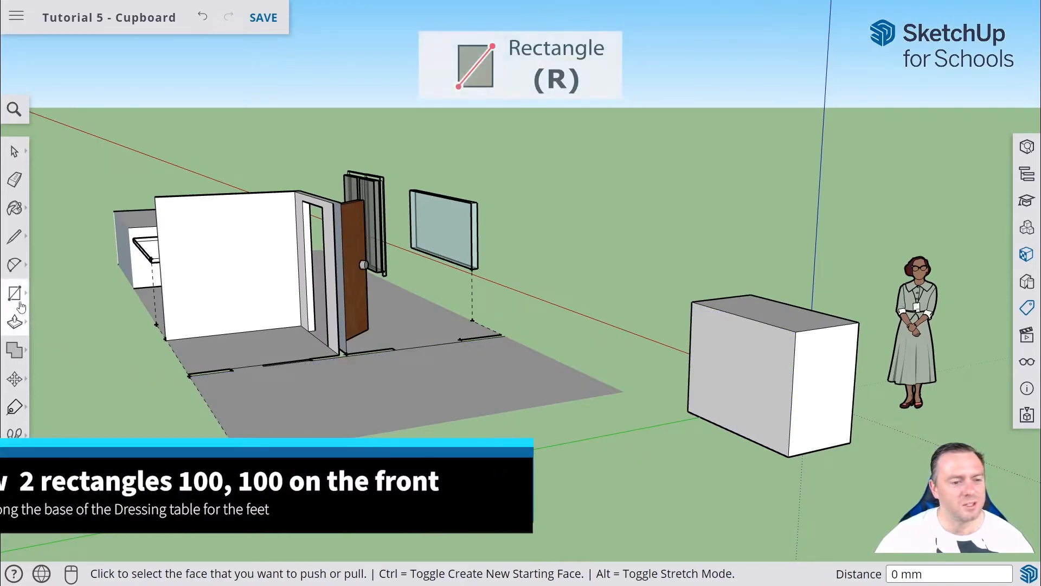
{"action": "middle_click_drag", "start_coordinate": [629, 425], "coordinate": [926, 409]}
{"action": "scroll", "coordinate": [946, 407], "scroll_direction": "up", "scroll_amount": 3}
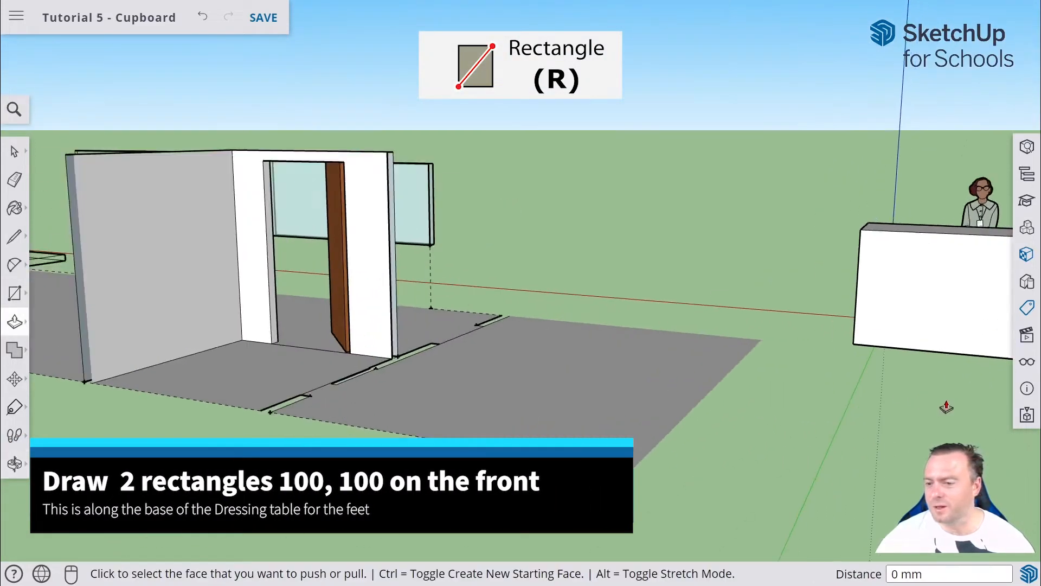
{"action": "middle_click_drag", "start_coordinate": [960, 379], "coordinate": [696, 452], "text": "shift"}
{"action": "scroll", "coordinate": [696, 452], "scroll_direction": "up", "scroll_amount": 3}
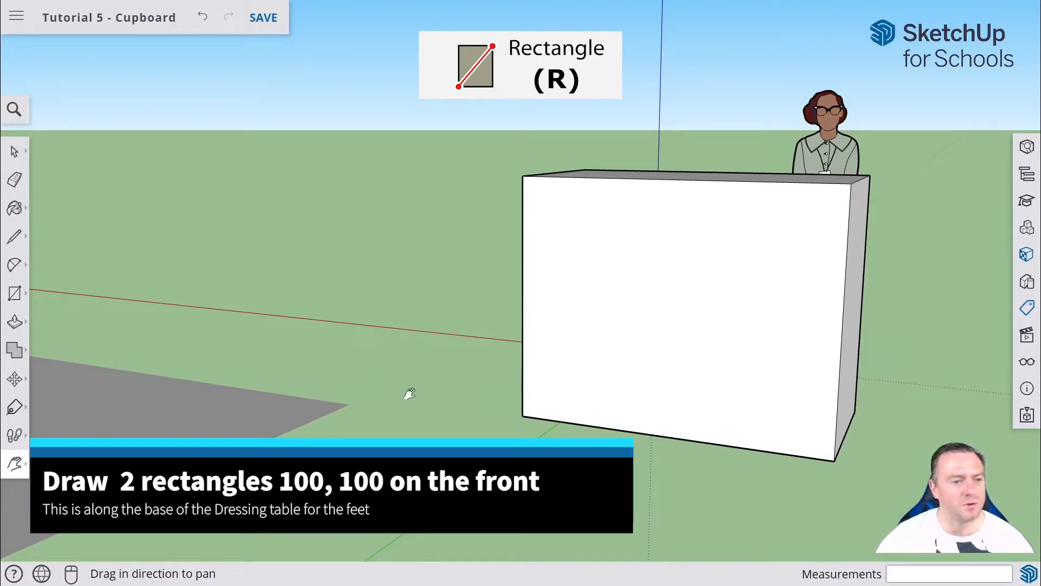
{"action": "left_click", "coordinate": [19, 298]}
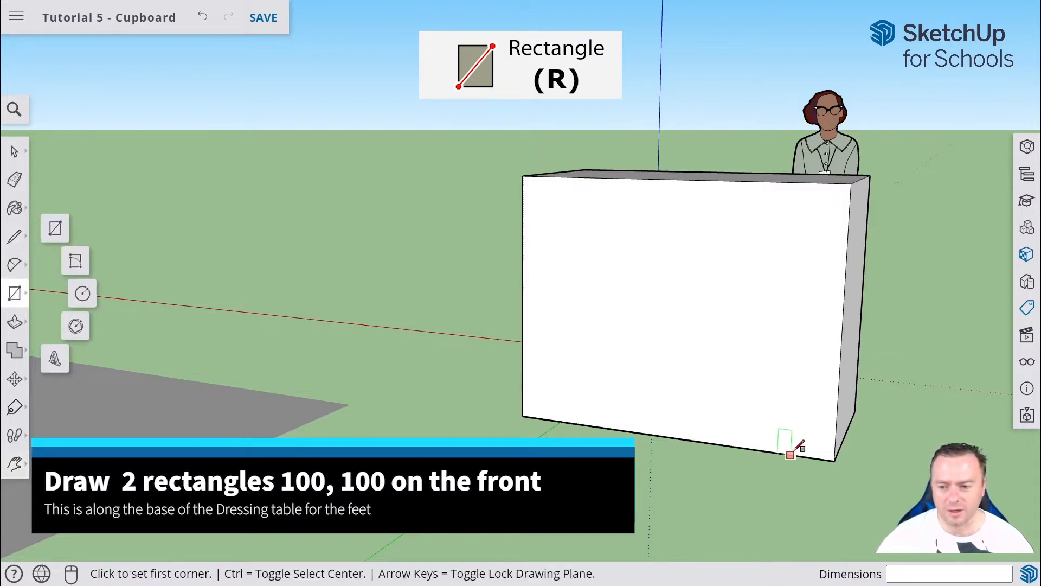
{"action": "left_click", "coordinate": [835, 459]}
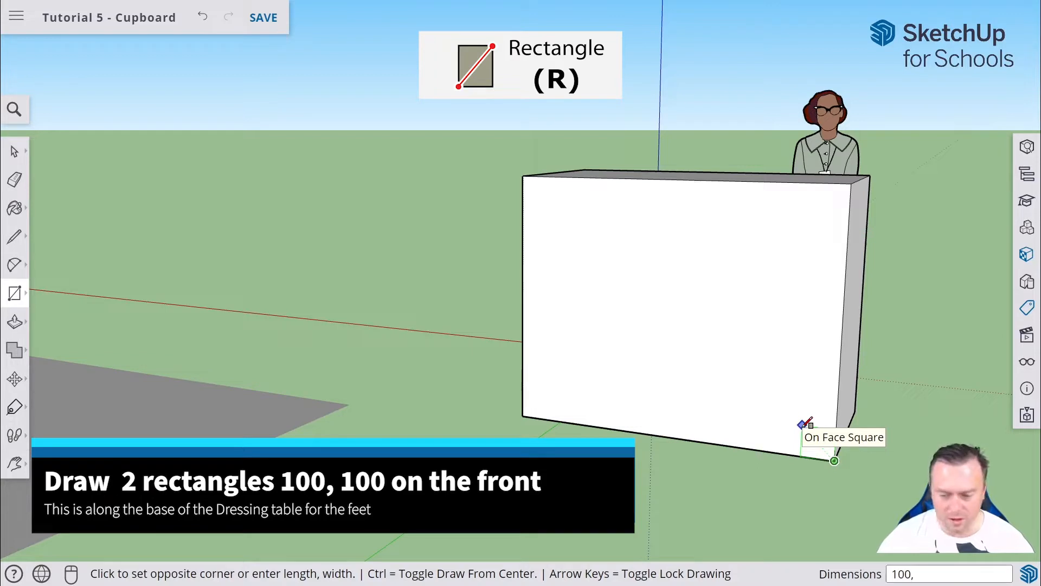
{"action": "type", "text": "0"}
{"action": "key", "text": "Return"}
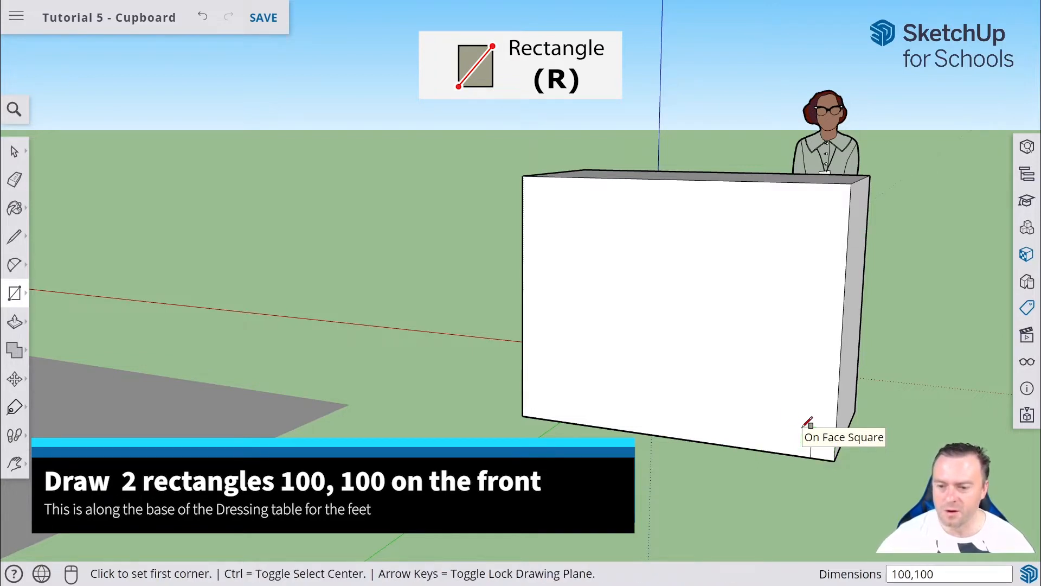
{"action": "left_click", "coordinate": [522, 416]}
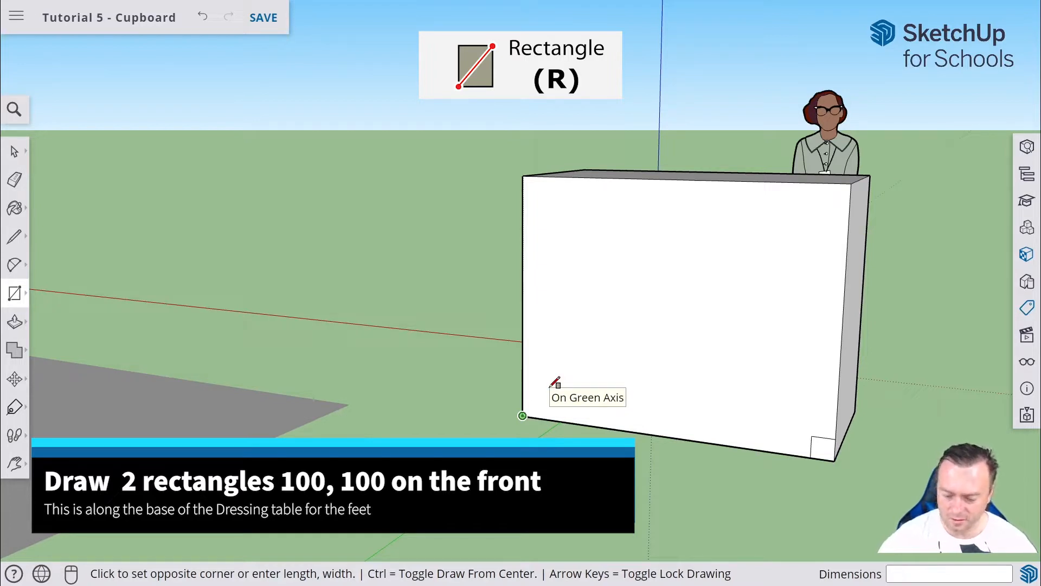
{"action": "type", "text": "100,100"}
{"action": "key", "text": "Return"}
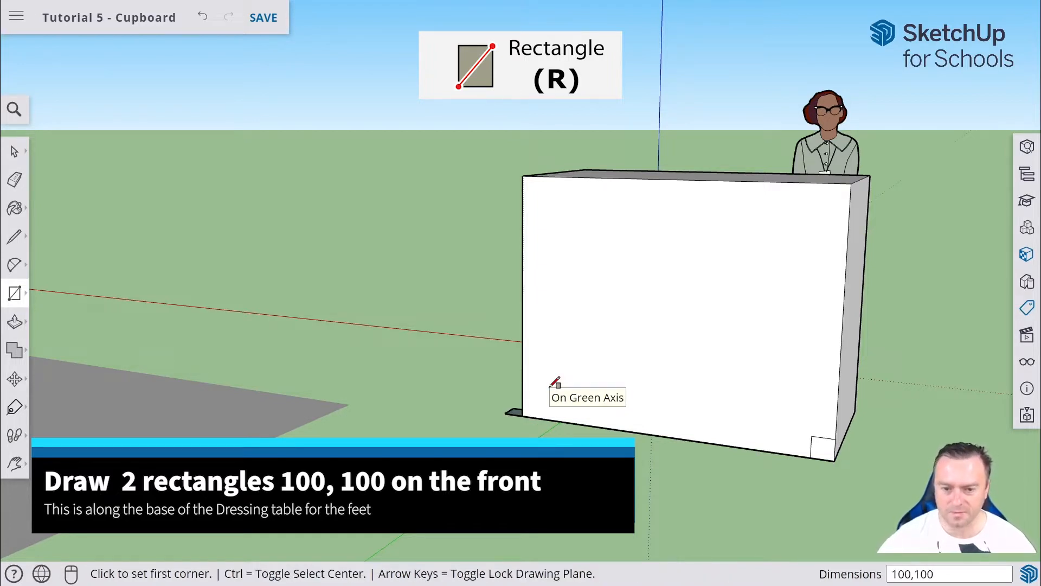
{"action": "key", "text": "ctrl"}
- Draw a 100 by 100 mm square on the front face in the dressing table's lower left corner
{"action": "scroll", "coordinate": [549, 374], "scroll_direction": "up", "scroll_amount": 3}
{"action": "scroll", "coordinate": [547, 404], "scroll_direction": "up", "scroll_amount": 2}
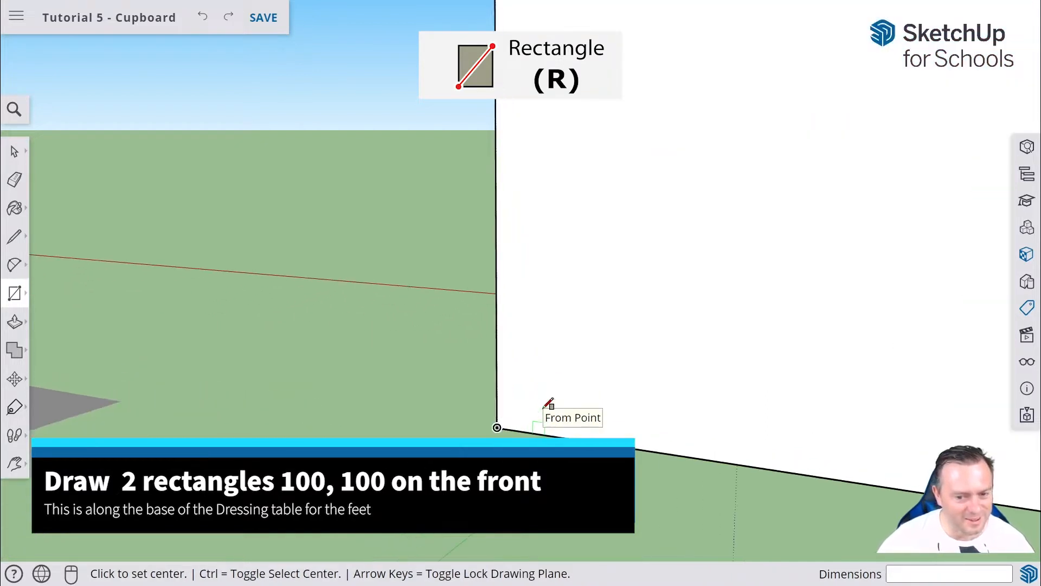
{"action": "left_click", "coordinate": [497, 427]}
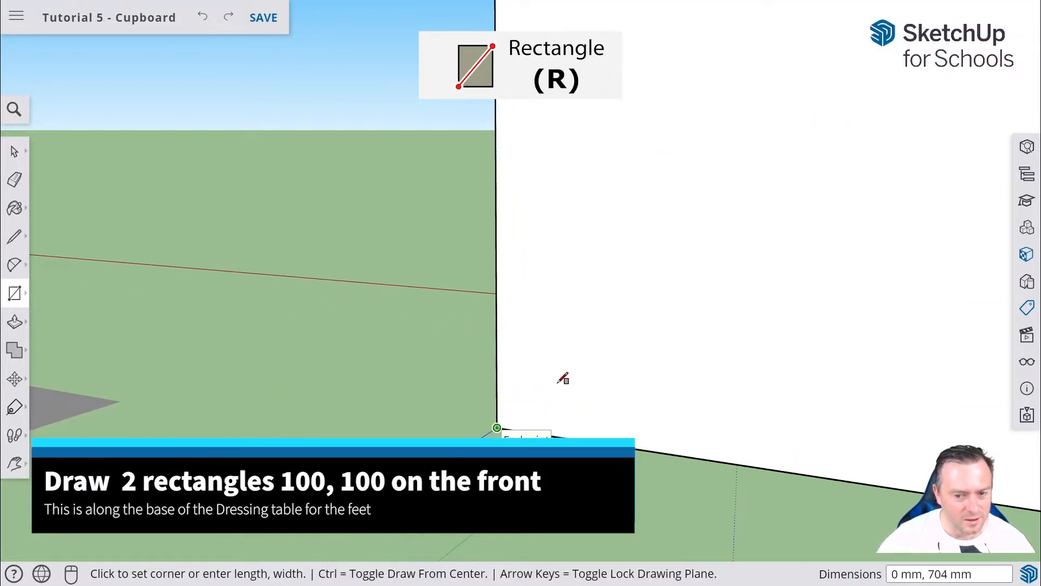
{"action": "key", "text": "ctrl"}
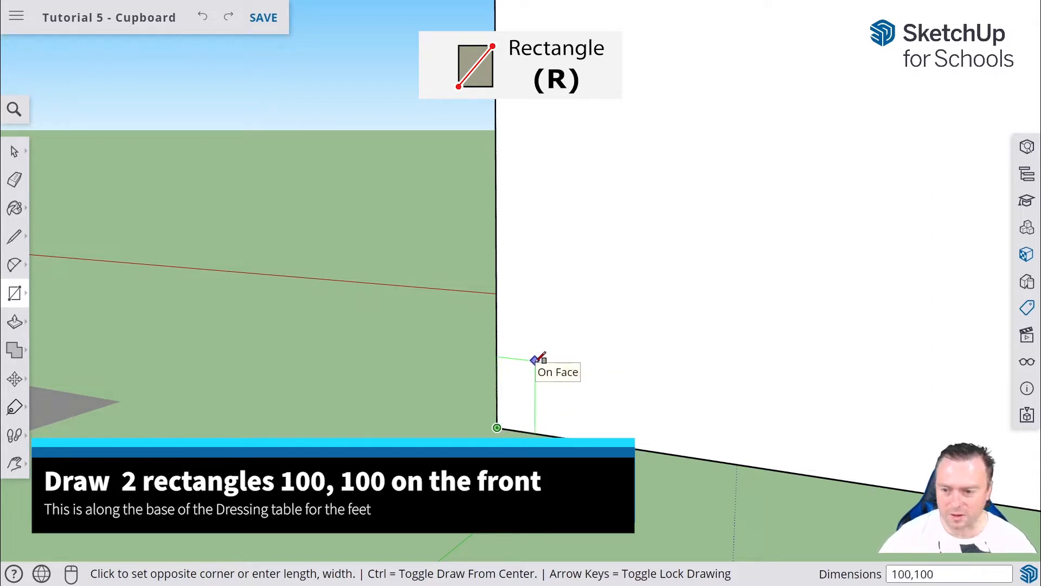
{"action": "key", "text": "Return"}
{"action": "scroll", "coordinate": [584, 361], "scroll_direction": "up", "scroll_amount": 1}
{"action": "scroll", "coordinate": [607, 366], "scroll_direction": "down", "scroll_amount": 2}
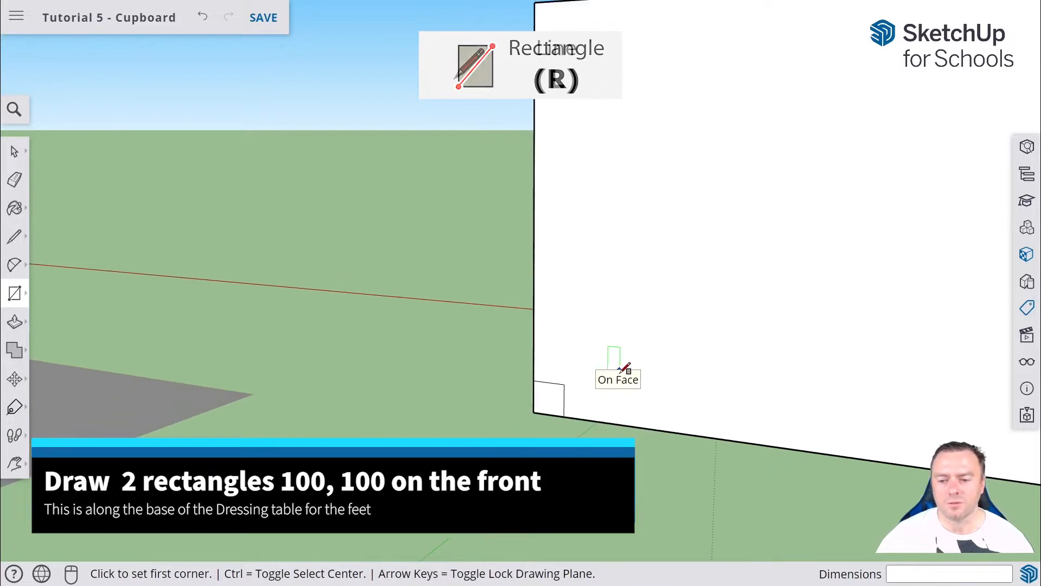
- Connect the inner top corners of the two foot squares with a line and erase the squares' outer top edges
{"action": "mouse_move", "coordinate": [802, 379]}
{"action": "middle_mouse_down"}
{"action": "mouse_move", "coordinate": [597, 365]}
{"action": "mouse_move", "coordinate": [814, 378]}
{"action": "middle_mouse_up"}
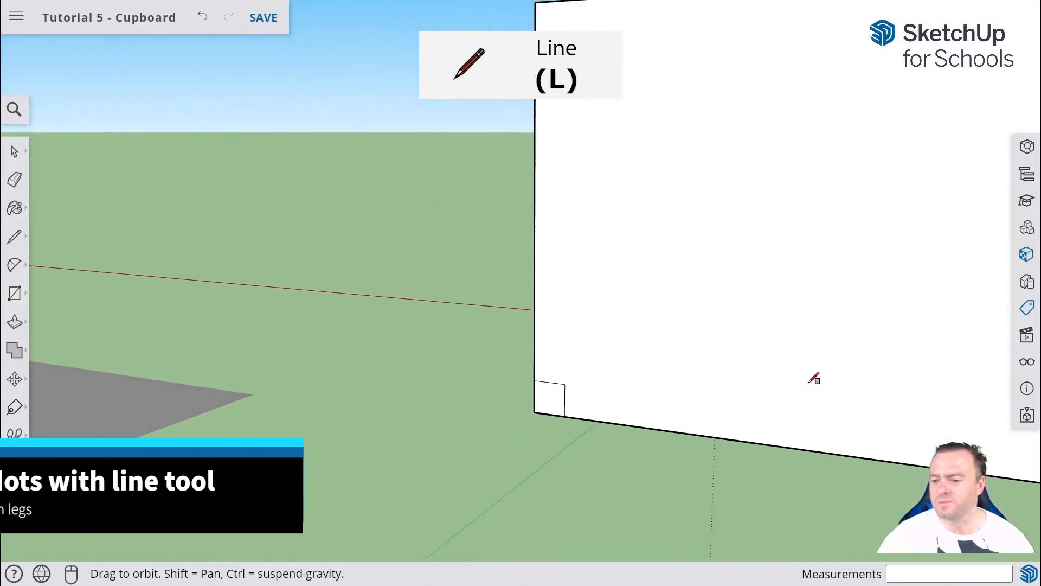
{"action": "scroll", "coordinate": [808, 381], "scroll_direction": "down", "scroll_amount": 3}
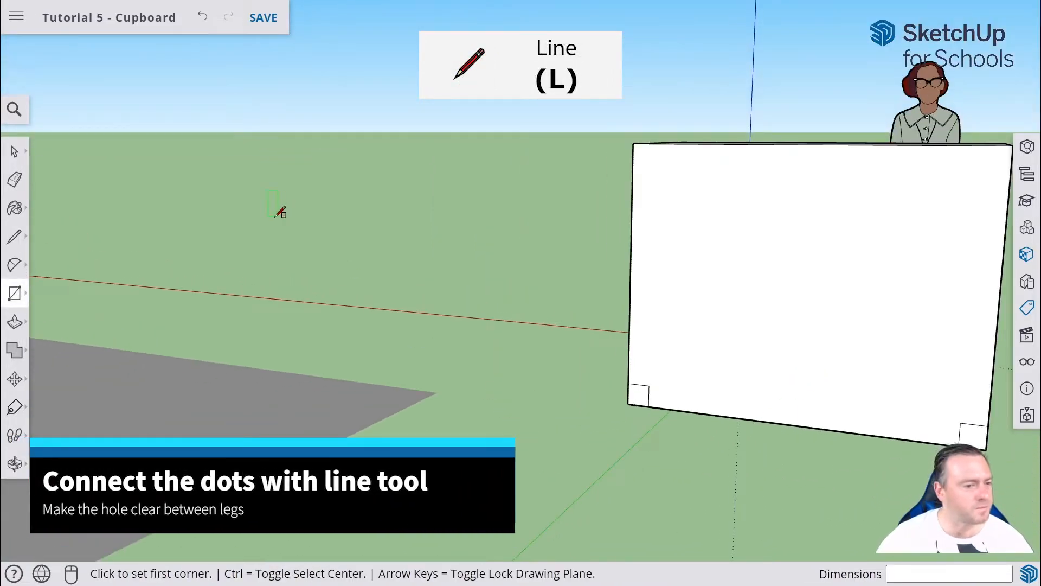
{"action": "left_click", "coordinate": [19, 244]}
{"action": "left_click", "coordinate": [648, 386]}
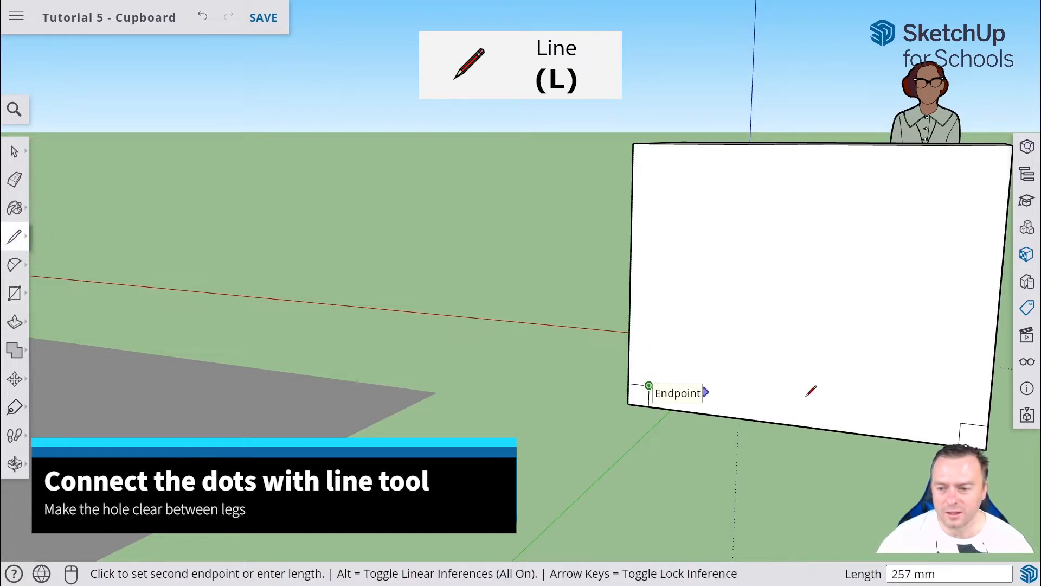
{"action": "left_click", "coordinate": [961, 421]}
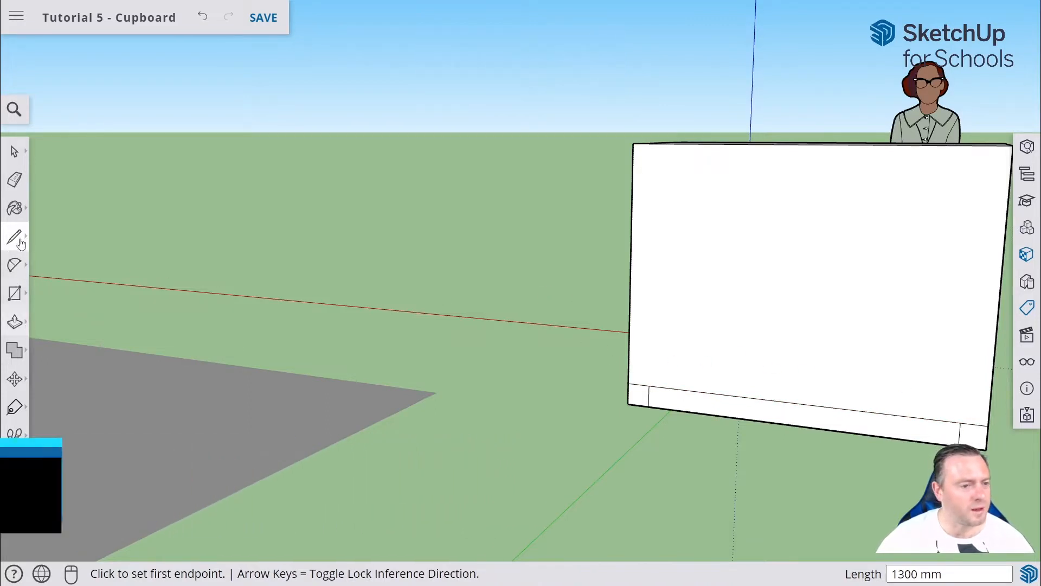
{"action": "left_click", "coordinate": [15, 179]}
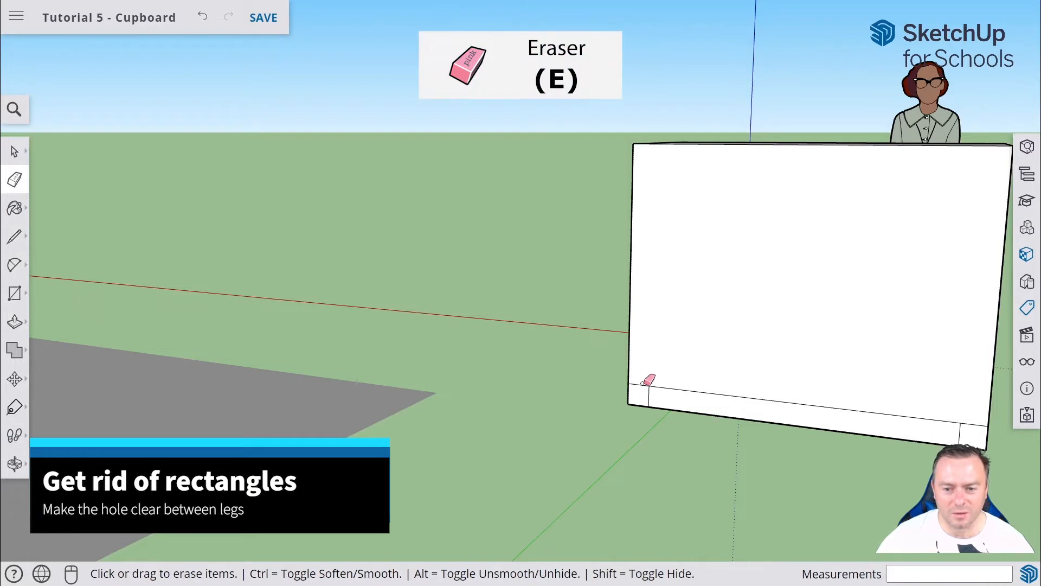
{"action": "left_click", "coordinate": [645, 385]}
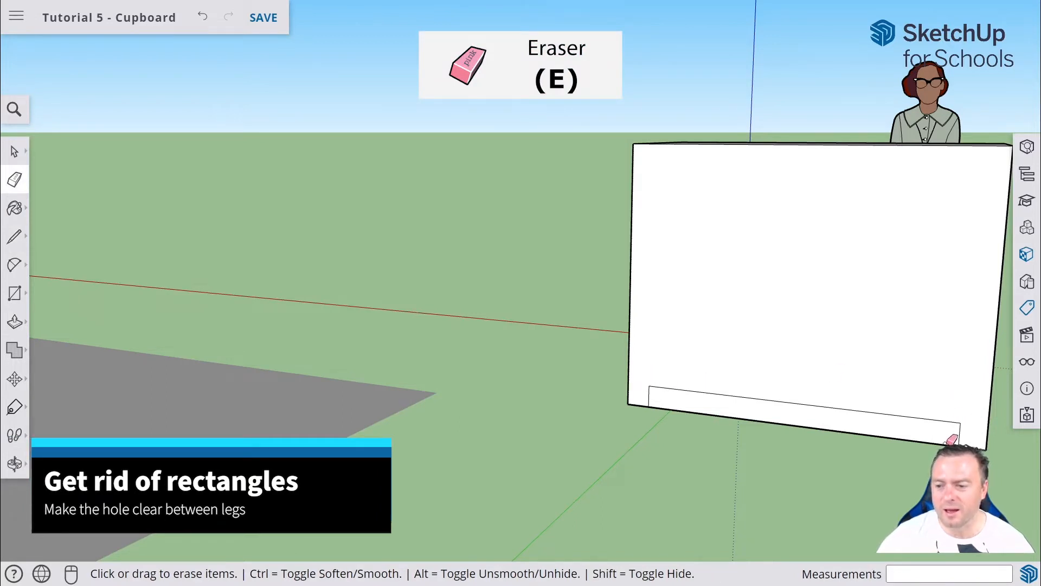
- Push/Pull the strip between the feet 800 mm through the dressing table to cut the opening between the legs
{"action": "middle_click_drag", "start_coordinate": [937, 419], "coordinate": [727, 347]}
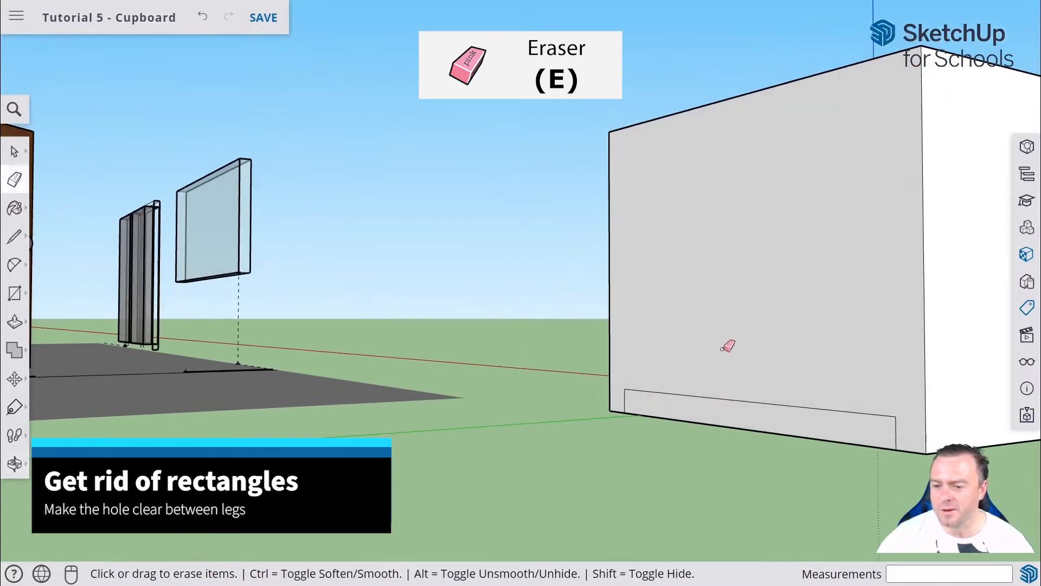
{"action": "key", "text": "p"}
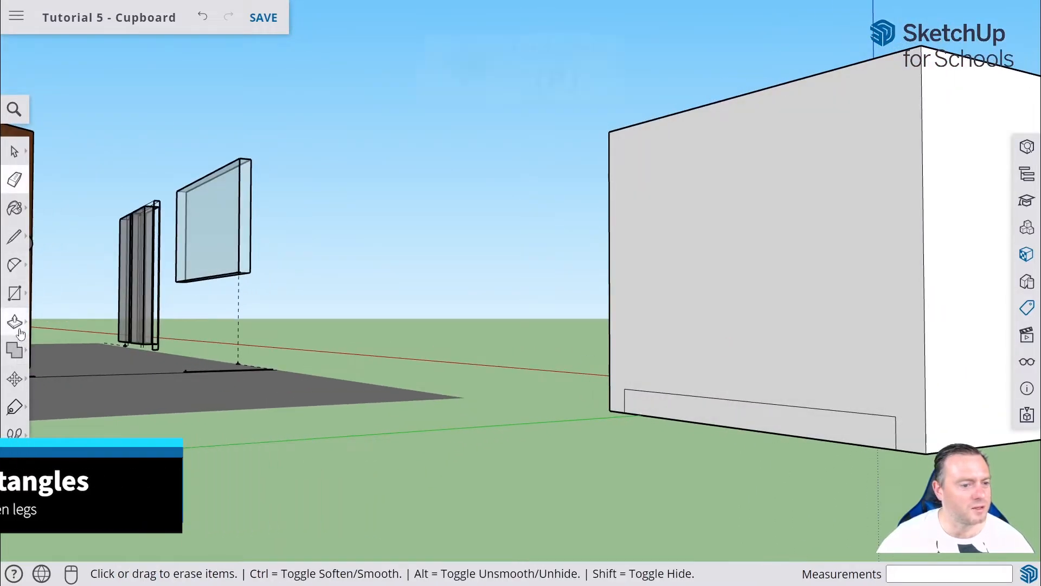
{"action": "left_click", "coordinate": [786, 426]}
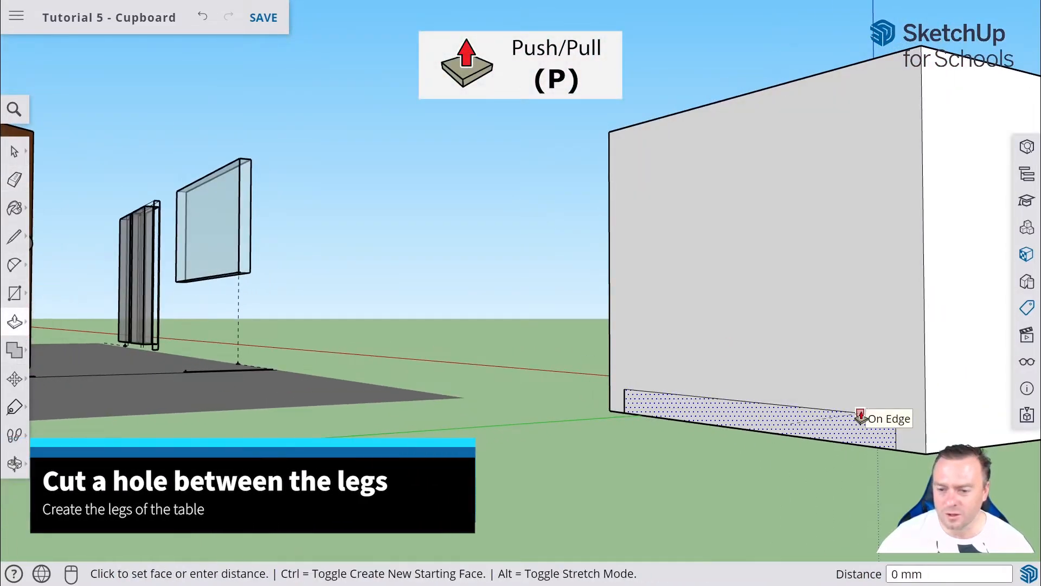
{"action": "middle_click_drag", "start_coordinate": [858, 418], "coordinate": [948, 375]}
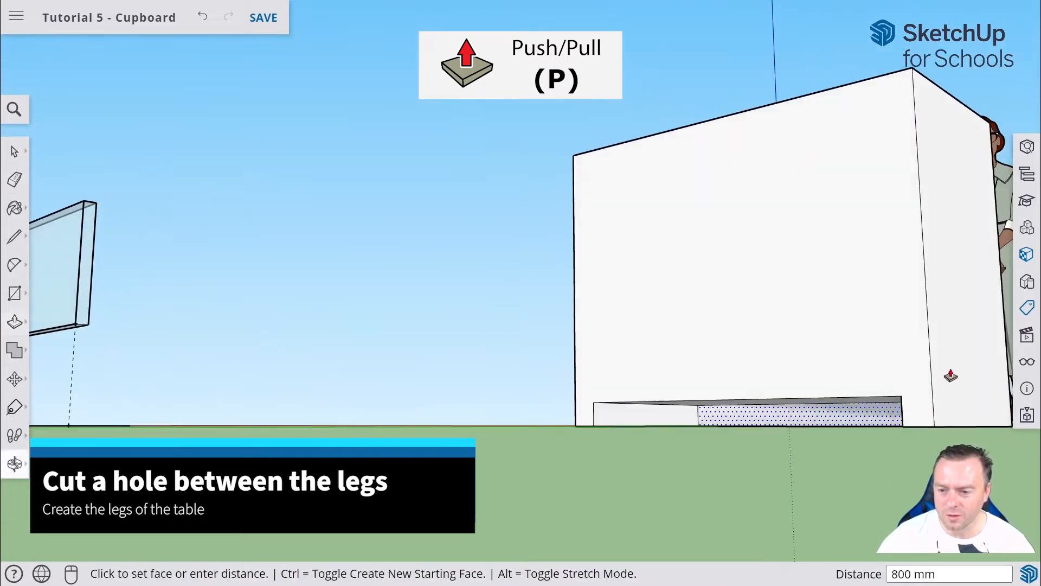
{"action": "left_click", "coordinate": [891, 422]}
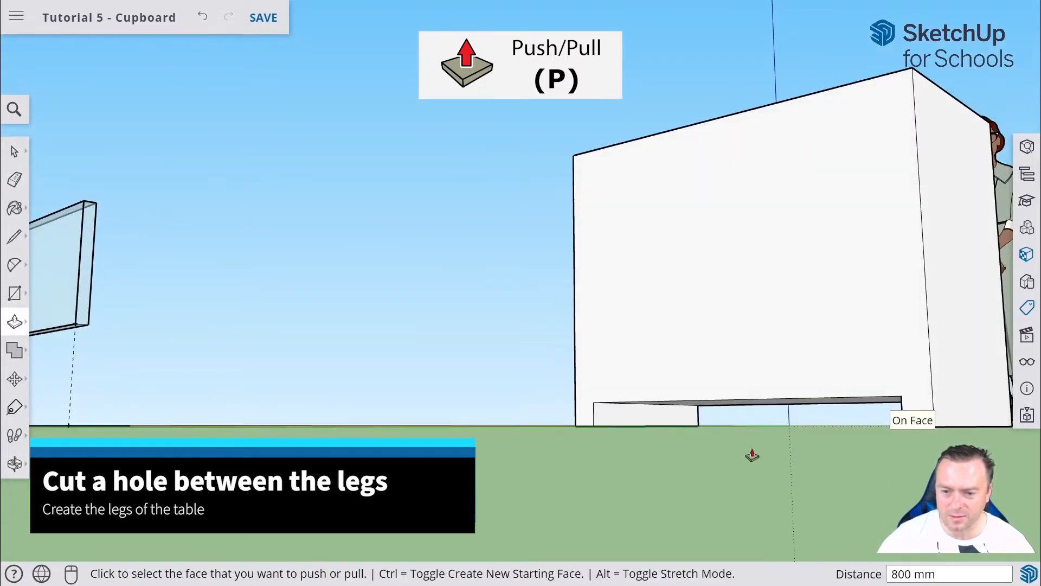
- Draw a 1500 by 50 mm rectangle along the top edge of the dressing table's front face for the lid
{"action": "middle_click_drag", "start_coordinate": [753, 456], "coordinate": [825, 425]}
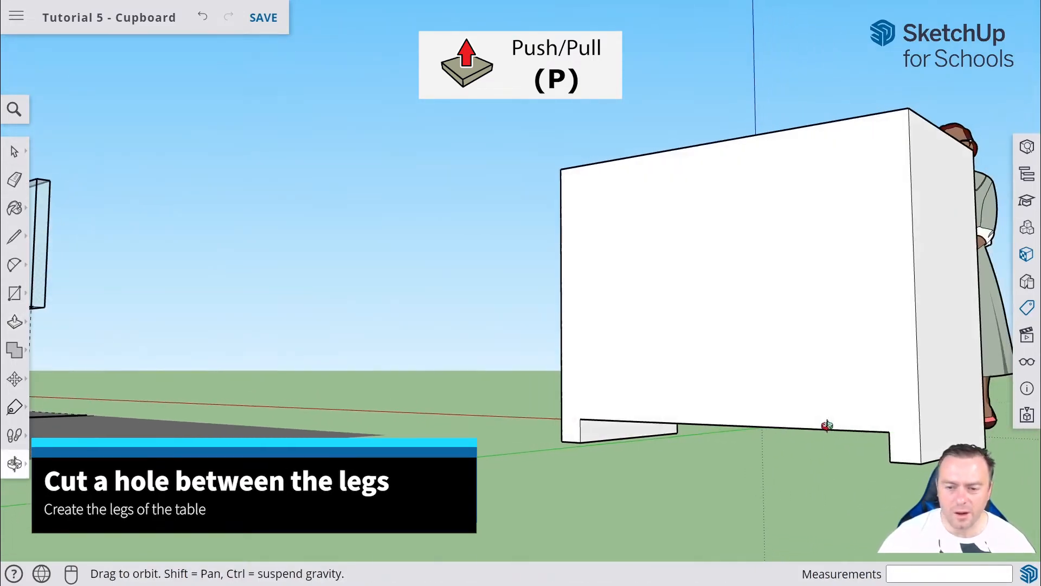
{"action": "middle_click_drag", "start_coordinate": [740, 431], "coordinate": [825, 442]}
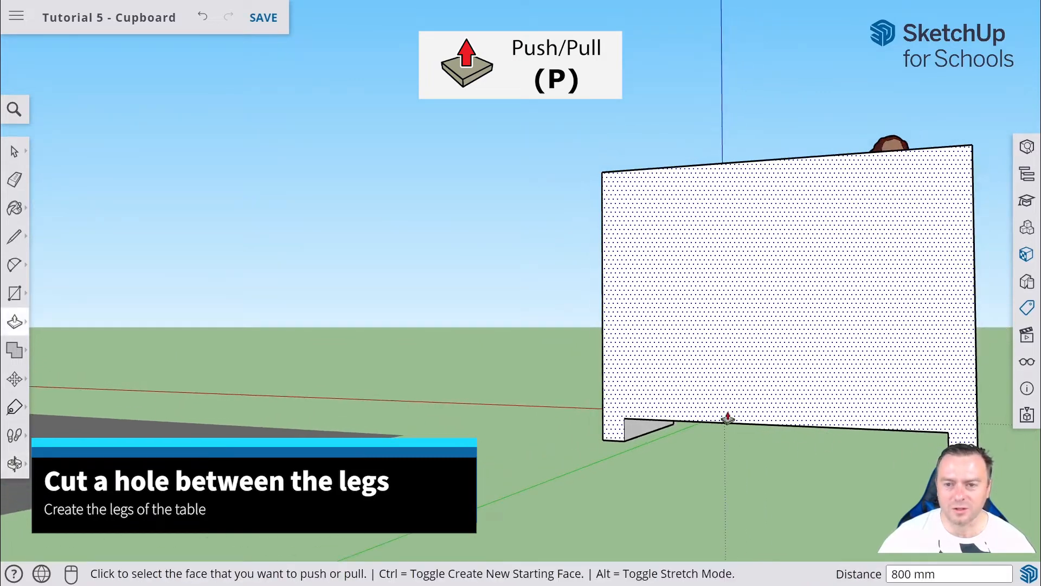
{"action": "middle_click_drag", "start_coordinate": [726, 418], "coordinate": [771, 442]}
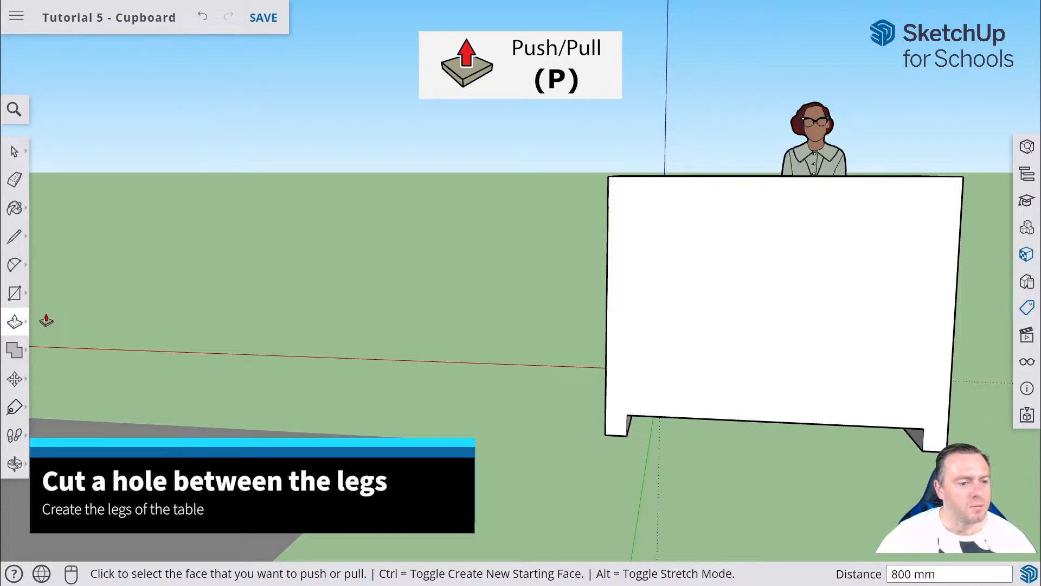
{"action": "middle_click_drag", "start_coordinate": [659, 258], "coordinate": [627, 242]}
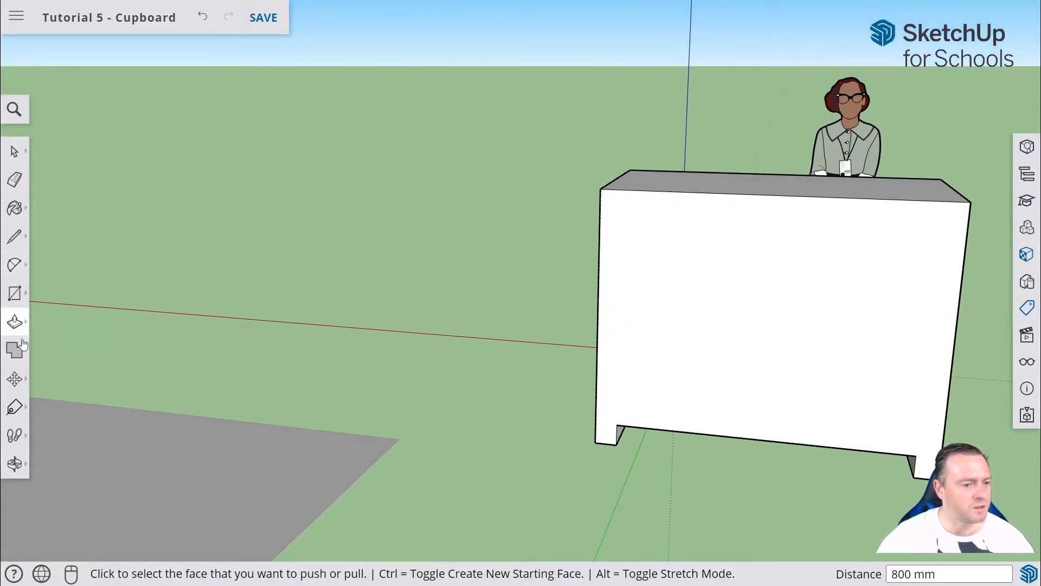
{"action": "key", "text": "r"}
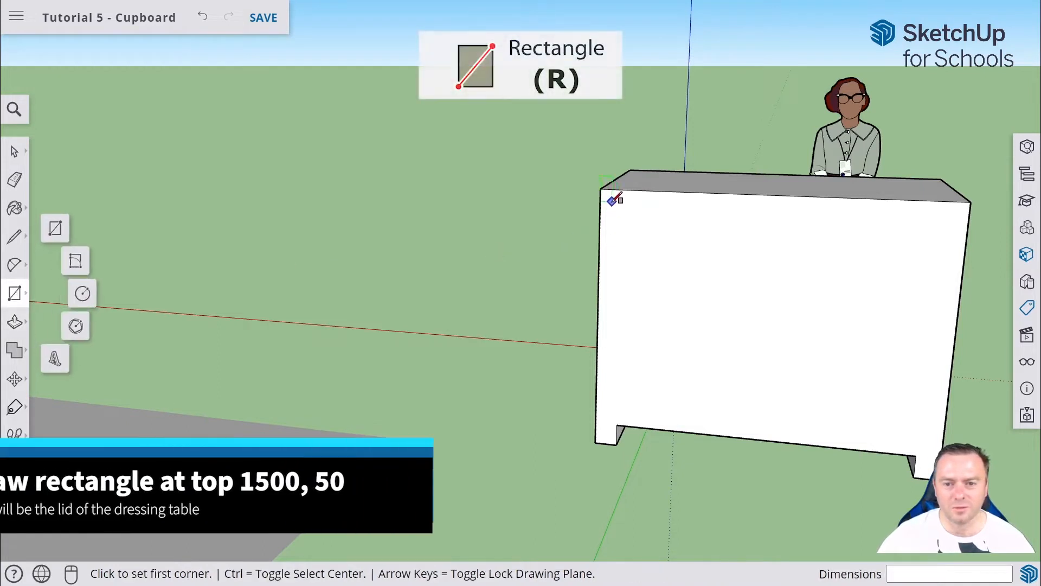
{"action": "left_click", "coordinate": [601, 188]}
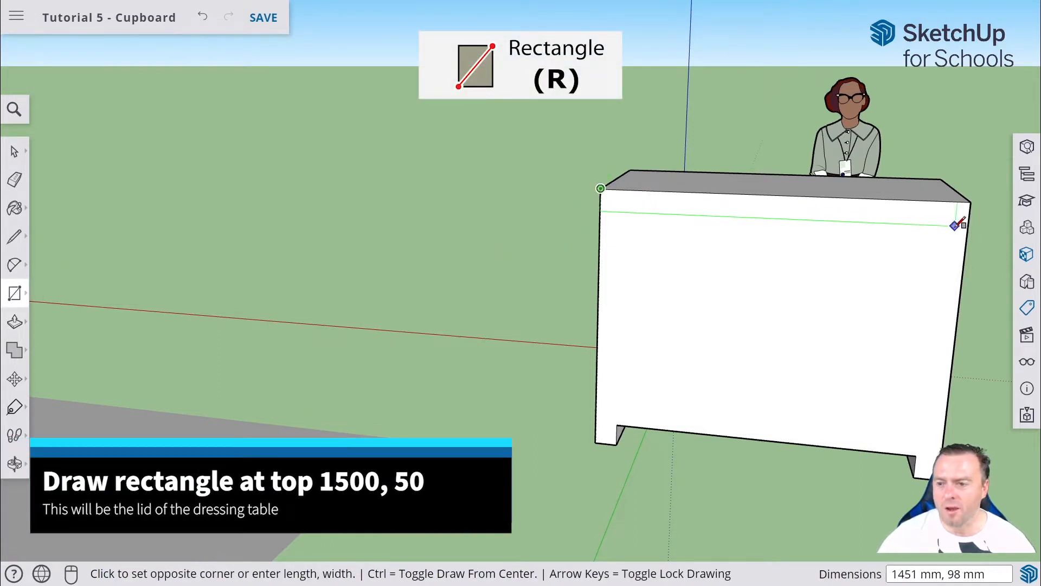
{"action": "type", "text": "15"}
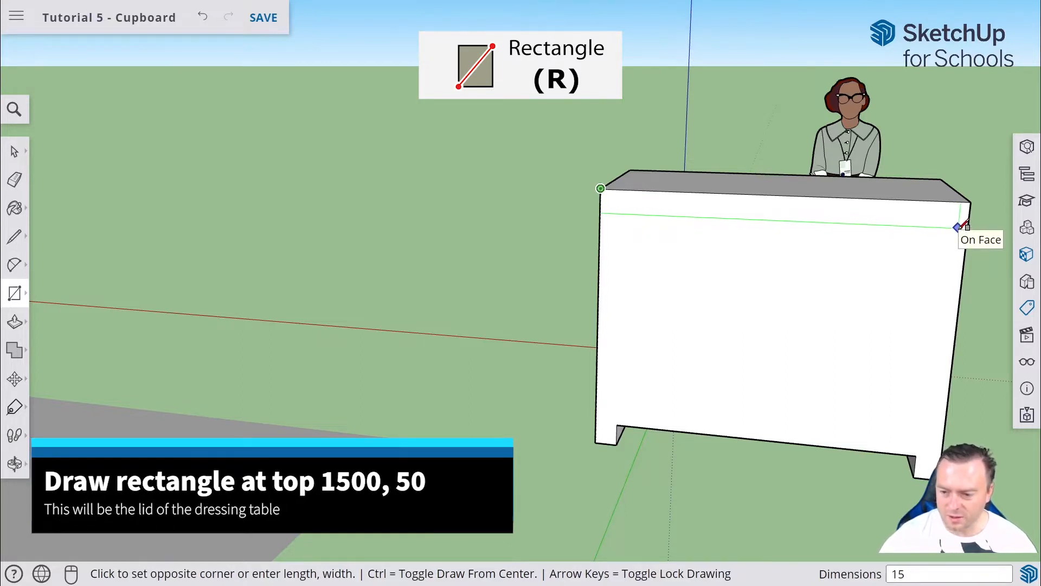
{"action": "type", "text": "00,50"}
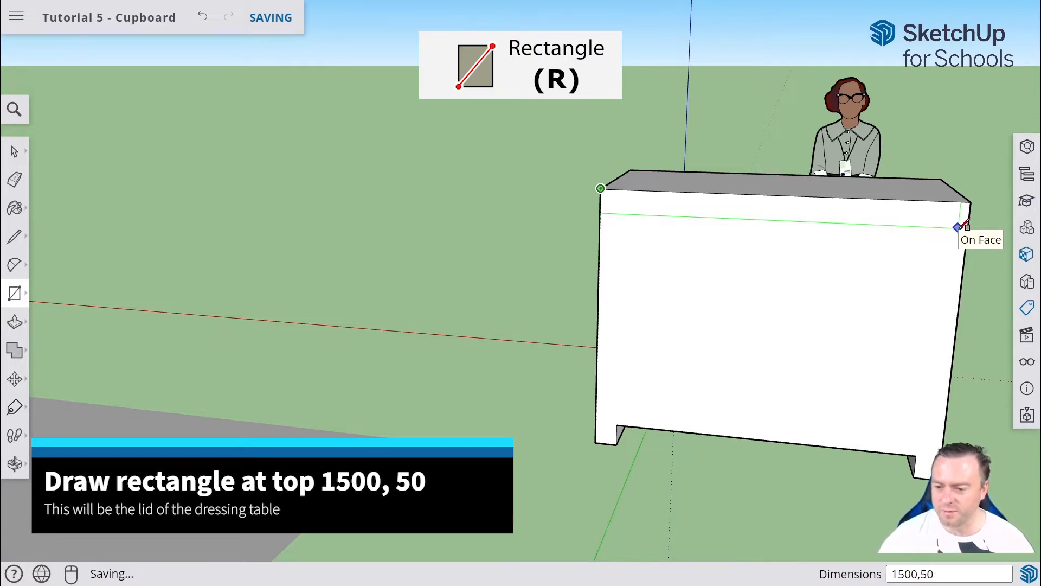
{"action": "key", "text": "Return"}
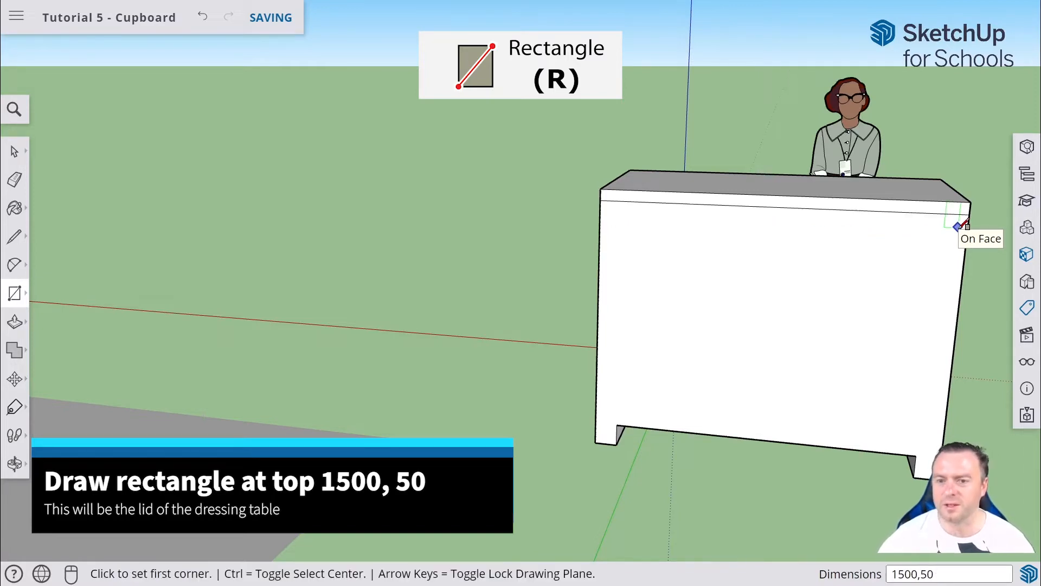
{"action": "middle_click_drag", "start_coordinate": [960, 225], "coordinate": [655, 212]}
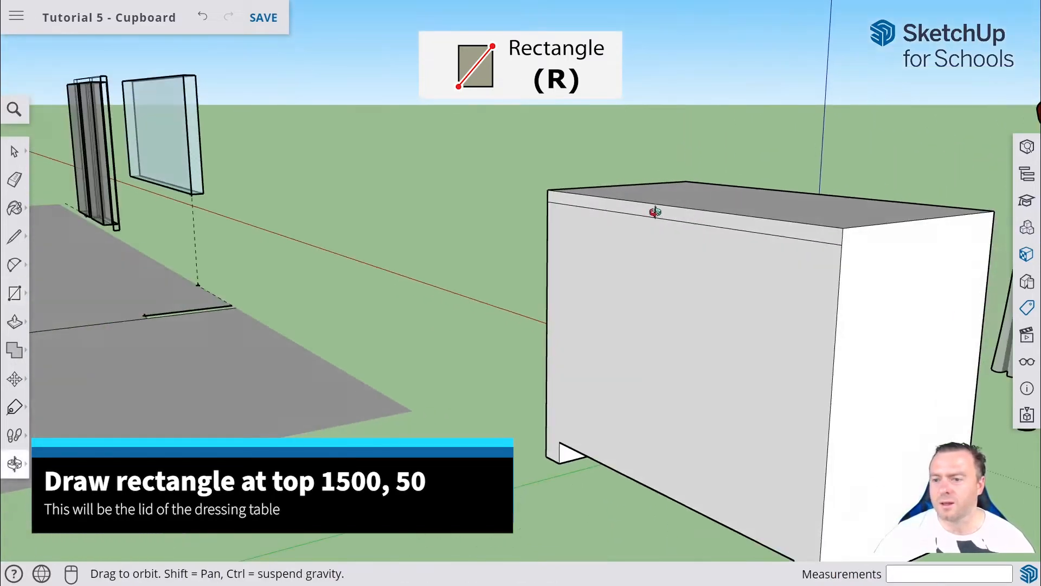
{"action": "middle_click_drag", "start_coordinate": [461, 209], "coordinate": [746, 230]}
{"action": "middle_click_drag", "start_coordinate": [493, 282], "coordinate": [542, 293]}
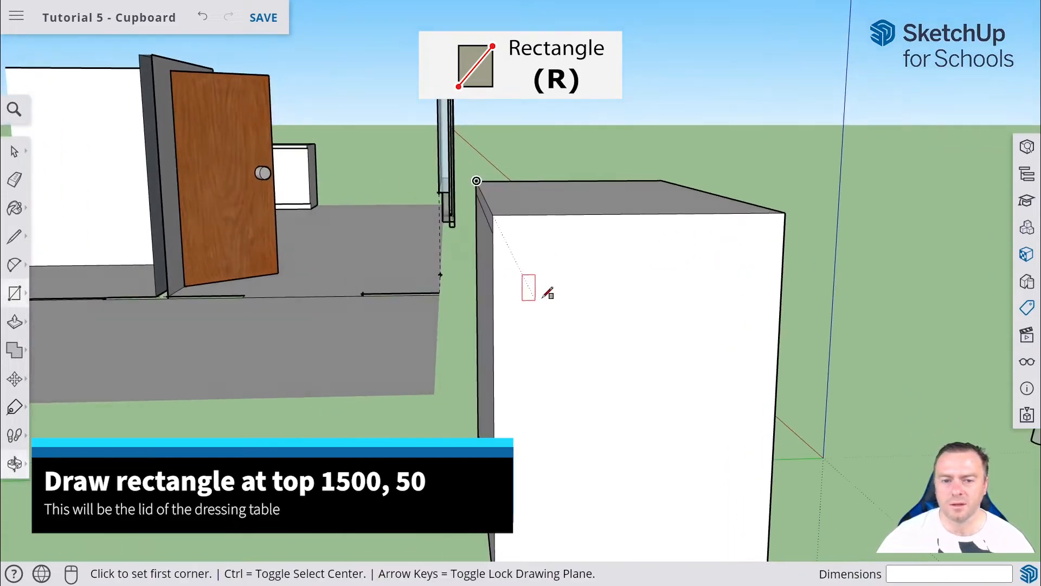
{"action": "left_click", "coordinate": [493, 234]}
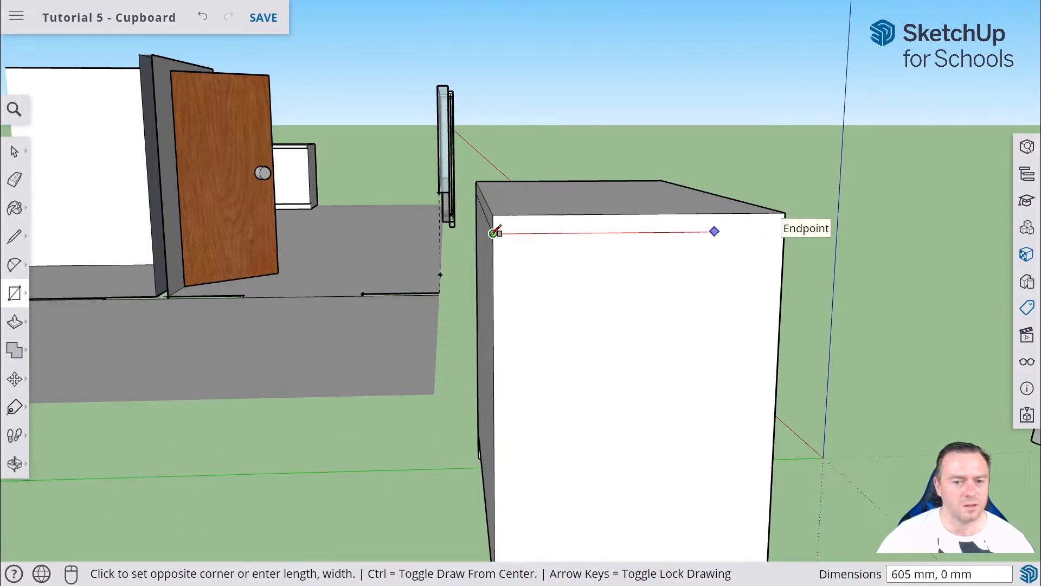
{"action": "key", "text": "ctrl+z"}
{"action": "key", "text": "ctrl+z"}
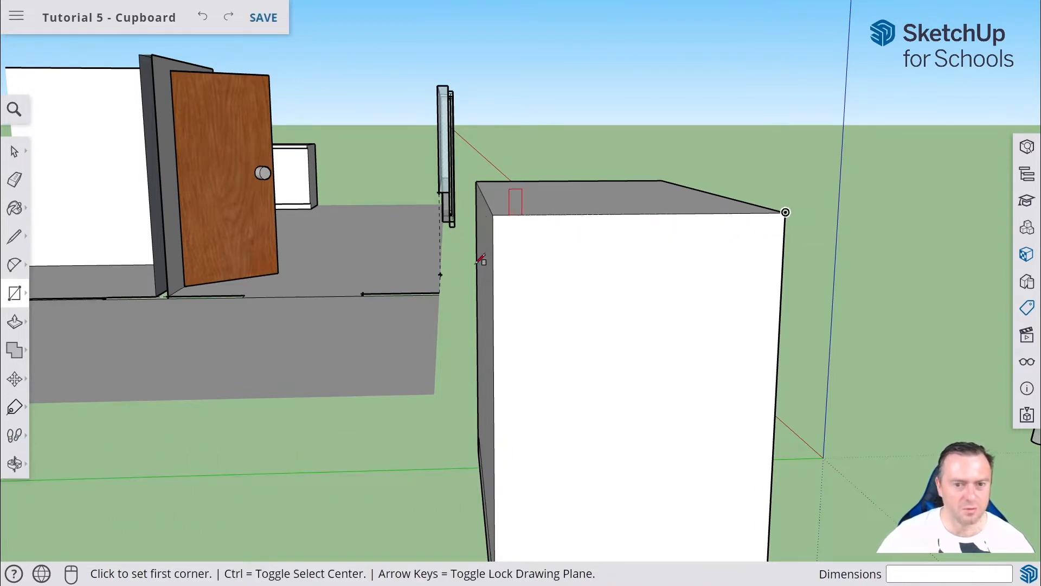
{"action": "key", "text": "ctrl"}
{"action": "middle_click_drag", "start_coordinate": [396, 244], "coordinate": [477, 235]}
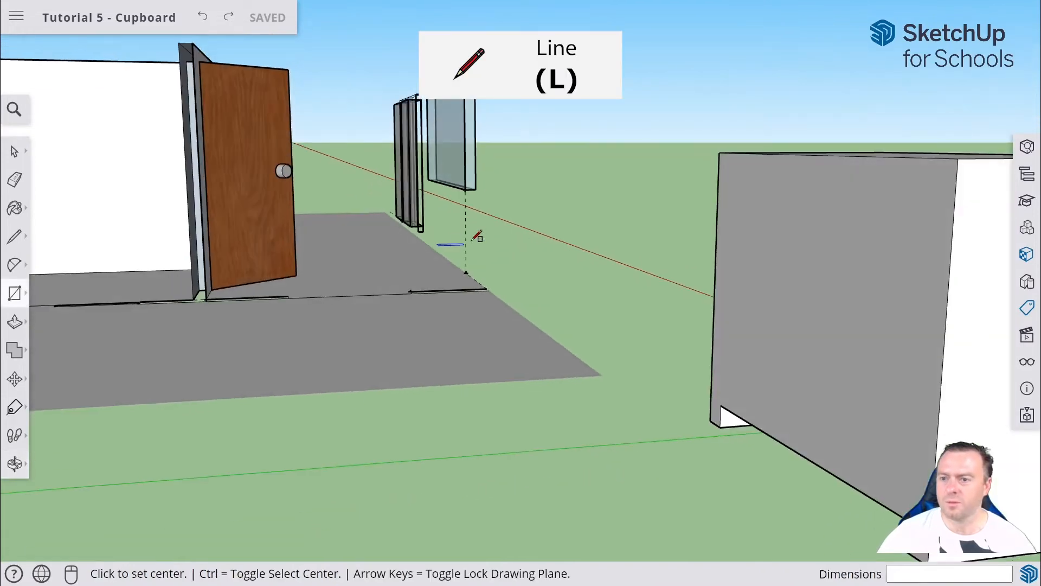
{"action": "key", "text": "ctrl"}
- Draw an 800 mm line across the side face farthest from the house, continuing the front rectangle's lower edge
{"action": "middle_click_drag", "start_coordinate": [648, 293], "coordinate": [620, 297]}
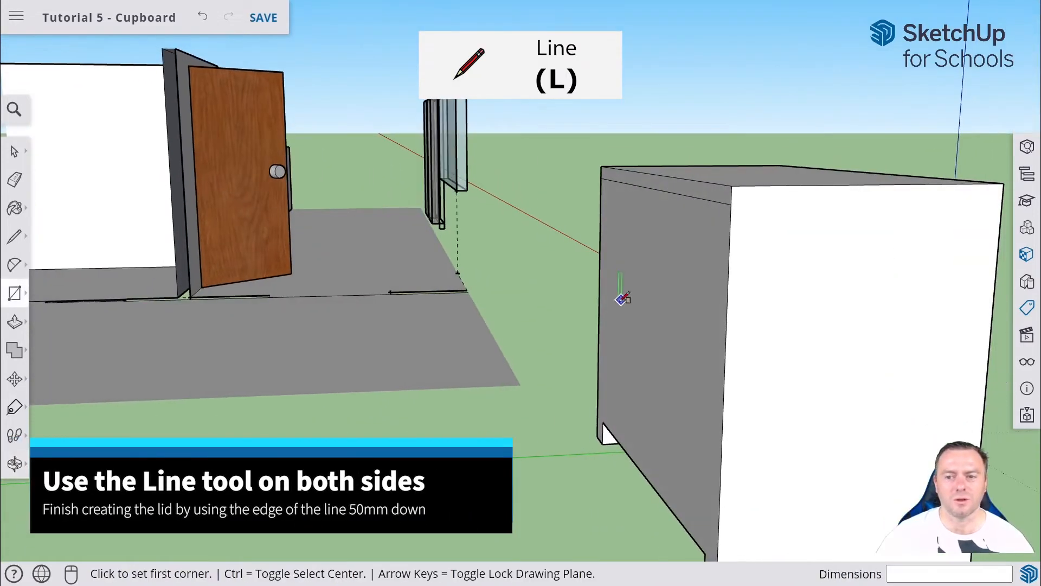
{"action": "left_click", "coordinate": [25, 241]}
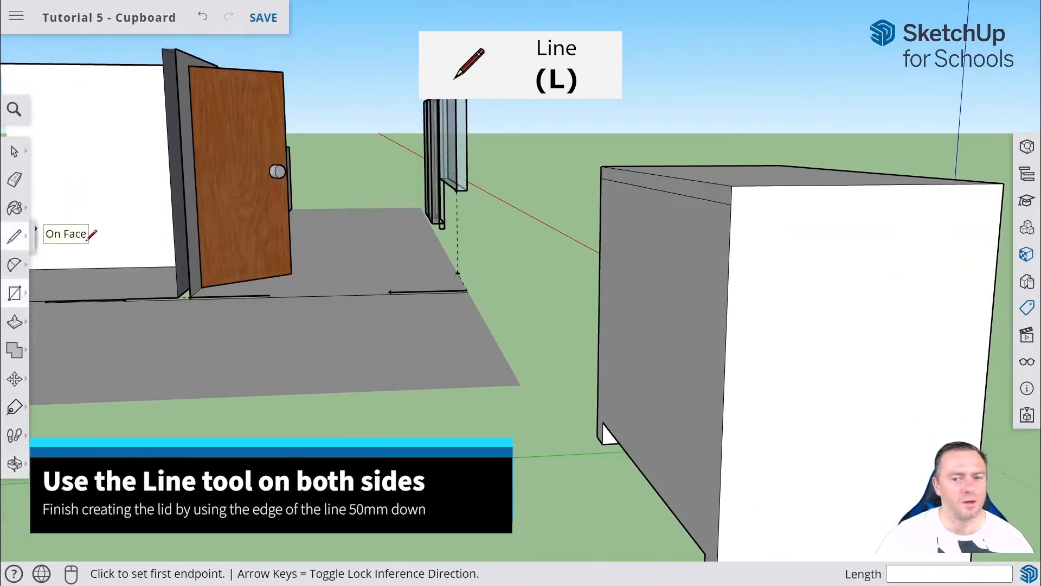
{"action": "left_click", "coordinate": [731, 204]}
{"action": "left_click", "coordinate": [1002, 201]}
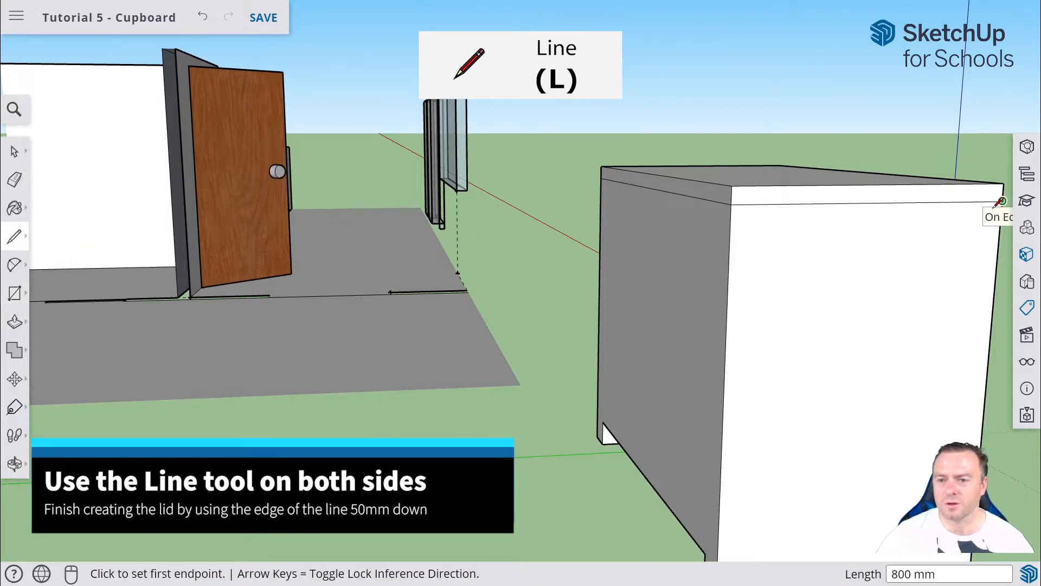
- Continue the lid line horizontally across the dressing table's back face to its far vertical edge
{"action": "middle_click_drag", "start_coordinate": [1002, 201], "coordinate": [480, 211]}
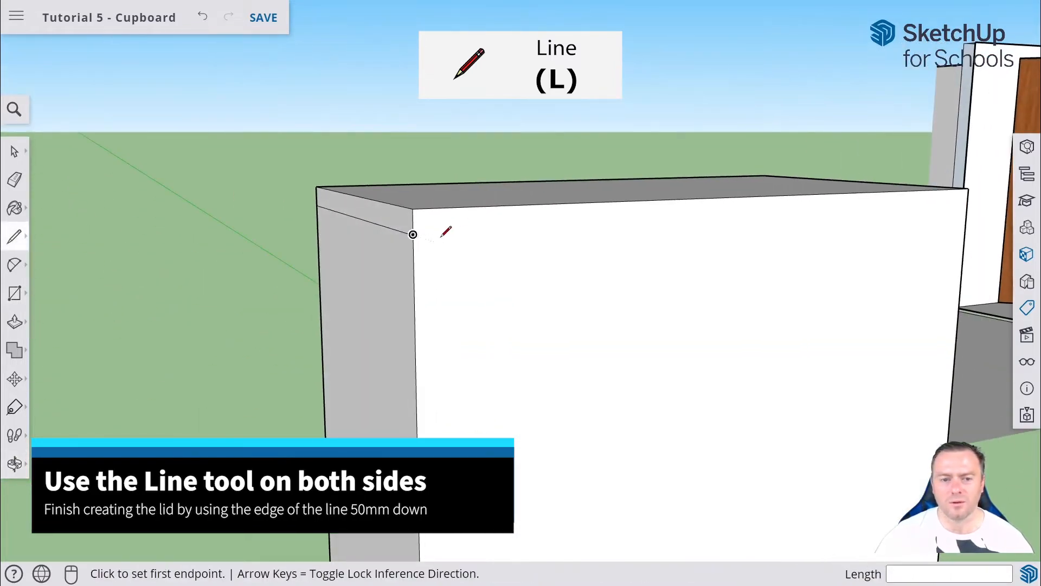
{"action": "left_click", "coordinate": [412, 235]}
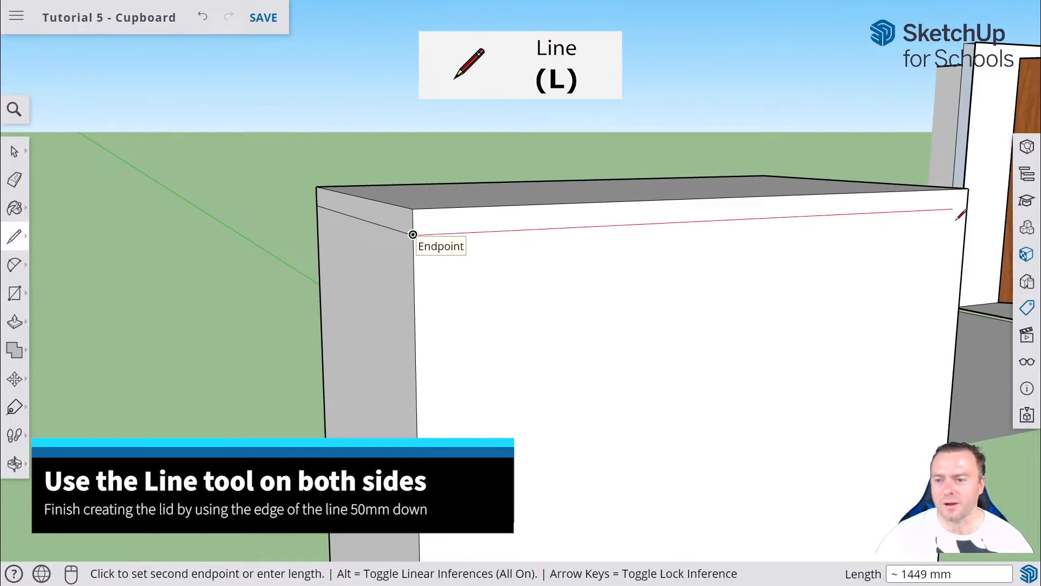
{"action": "left_click", "coordinate": [969, 207]}
- Draw the lid line across the side face nearest the house, from the end of the back line to the front edge
{"action": "middle_click_drag", "start_coordinate": [971, 212], "coordinate": [357, 237]}
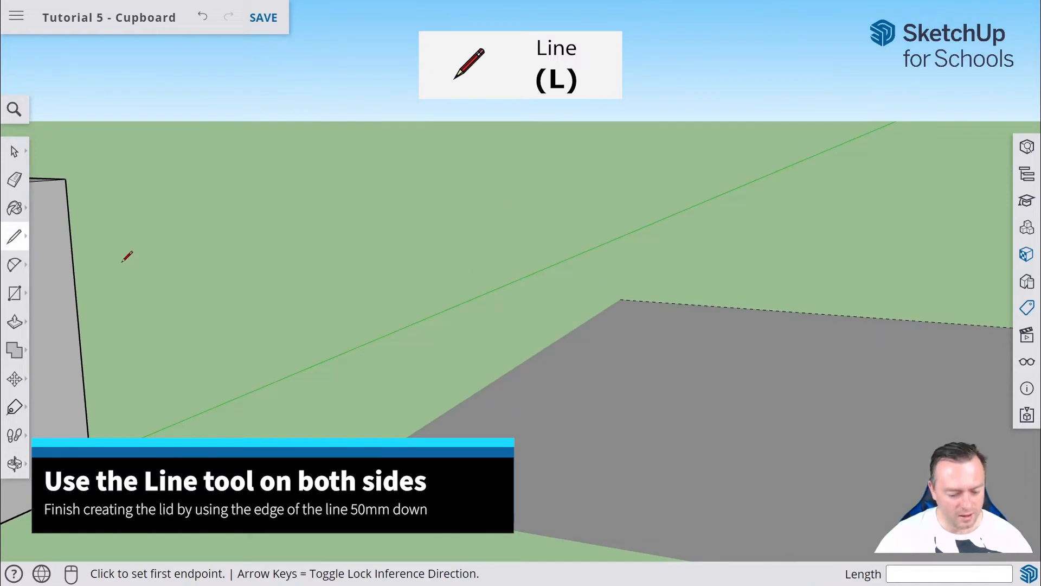
{"action": "middle_click_drag", "start_coordinate": [127, 256], "coordinate": [269, 207], "text": "shift"}
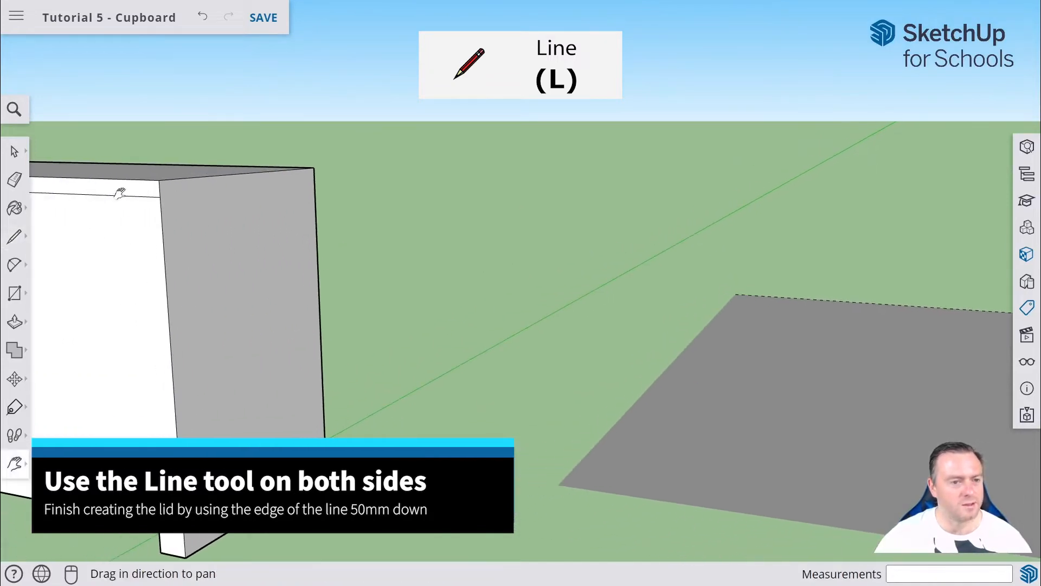
{"action": "left_click", "coordinate": [15, 237]}
{"action": "left_click", "coordinate": [160, 196]}
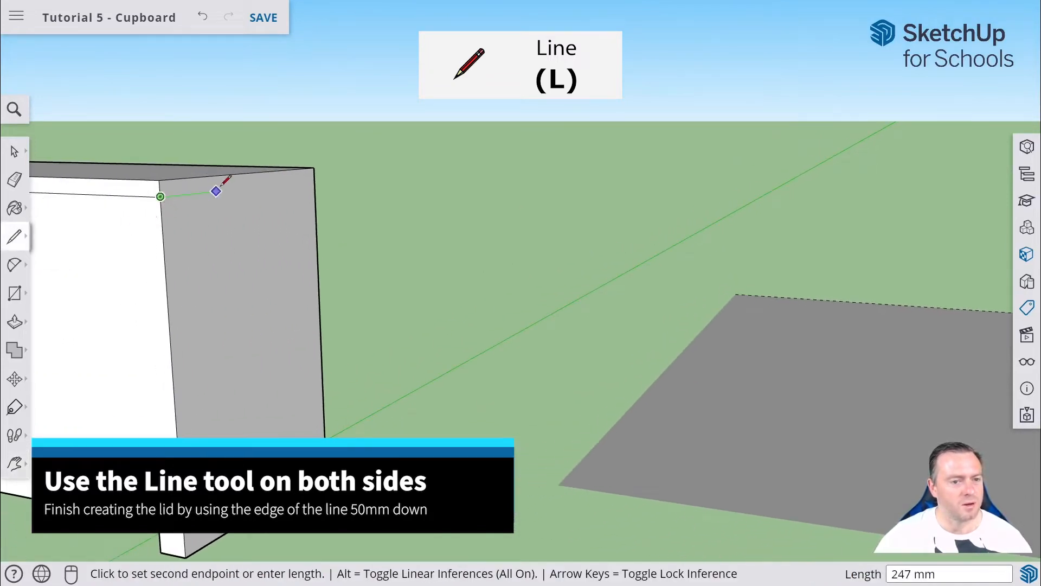
{"action": "left_click", "coordinate": [313, 180]}
- Erase the lid line across the dressing table's back face
{"action": "middle_click_drag", "start_coordinate": [120, 203], "coordinate": [267, 287]}
{"action": "key", "text": "e"}
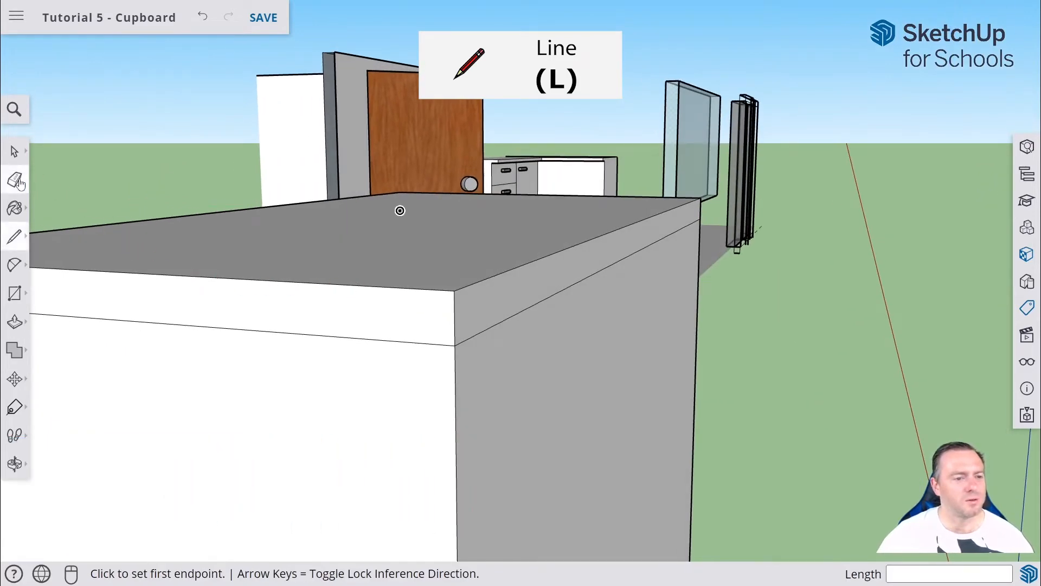
{"action": "left_click", "coordinate": [578, 281]}
- Push/Pull the lid strip on the side farthest from the house 40 mm outward to make an overhang
{"action": "mouse_move", "coordinate": [319, 375]}
{"action": "middle_mouse_down"}
{"action": "mouse_move", "coordinate": [264, 385]}
{"action": "mouse_move", "coordinate": [535, 343]}
{"action": "middle_mouse_up"}
{"action": "scroll", "coordinate": [420, 372], "scroll_direction": "down", "scroll_amount": 1}
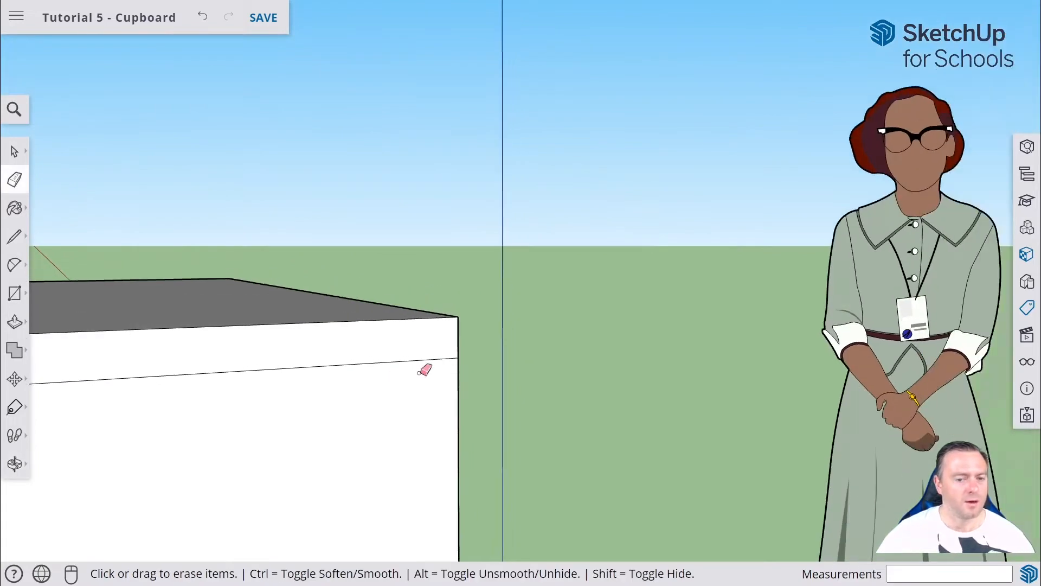
{"action": "scroll", "coordinate": [329, 398], "scroll_direction": "down", "scroll_amount": 3}
{"action": "middle_click_drag", "start_coordinate": [187, 406], "coordinate": [420, 383]}
{"action": "middle_click_drag", "start_coordinate": [440, 328], "coordinate": [432, 379]}
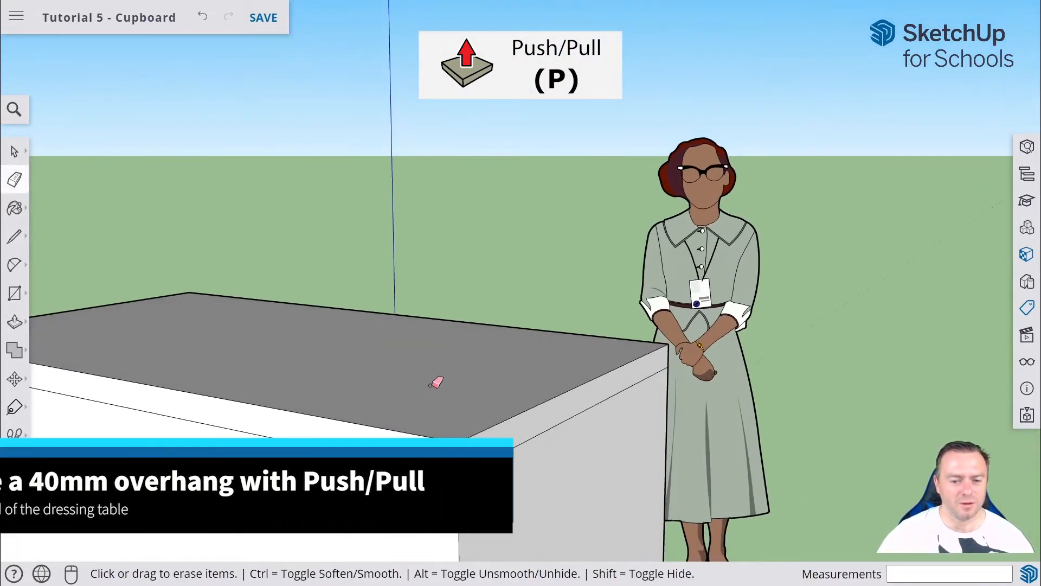
{"action": "left_click", "coordinate": [15, 321]}
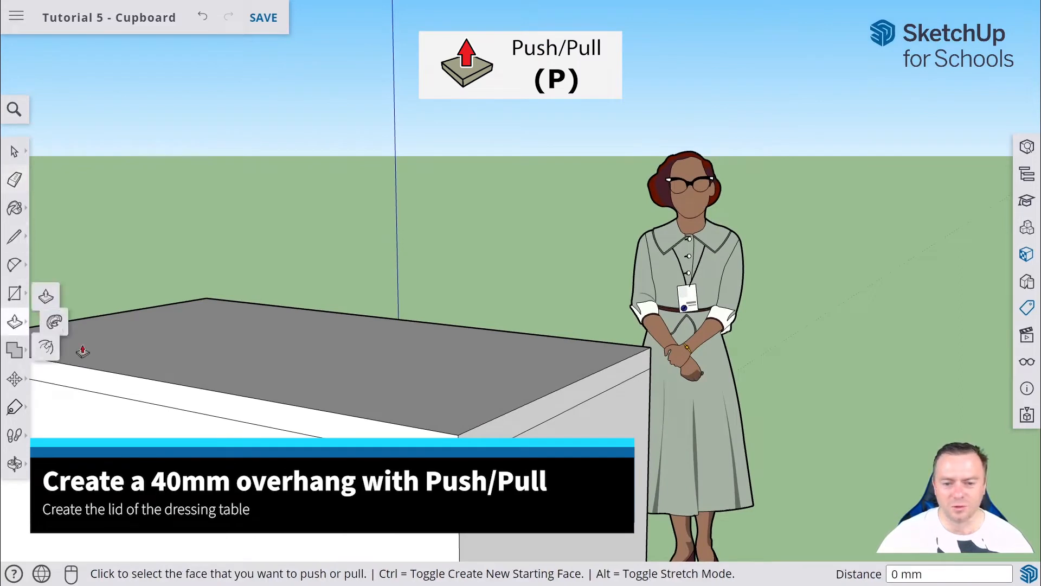
{"action": "left_click", "coordinate": [562, 415]}
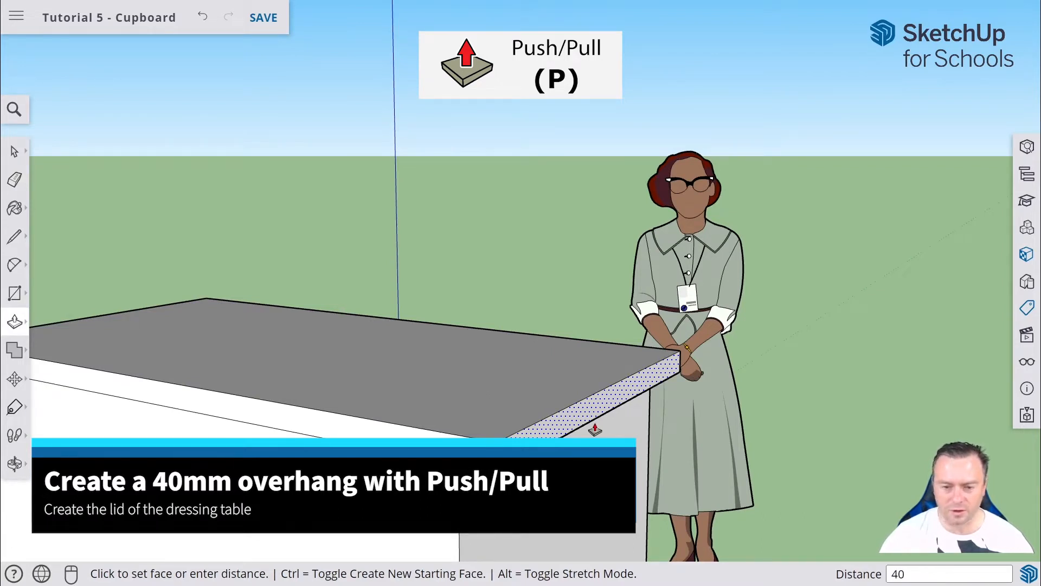
{"action": "key", "text": "Return"}
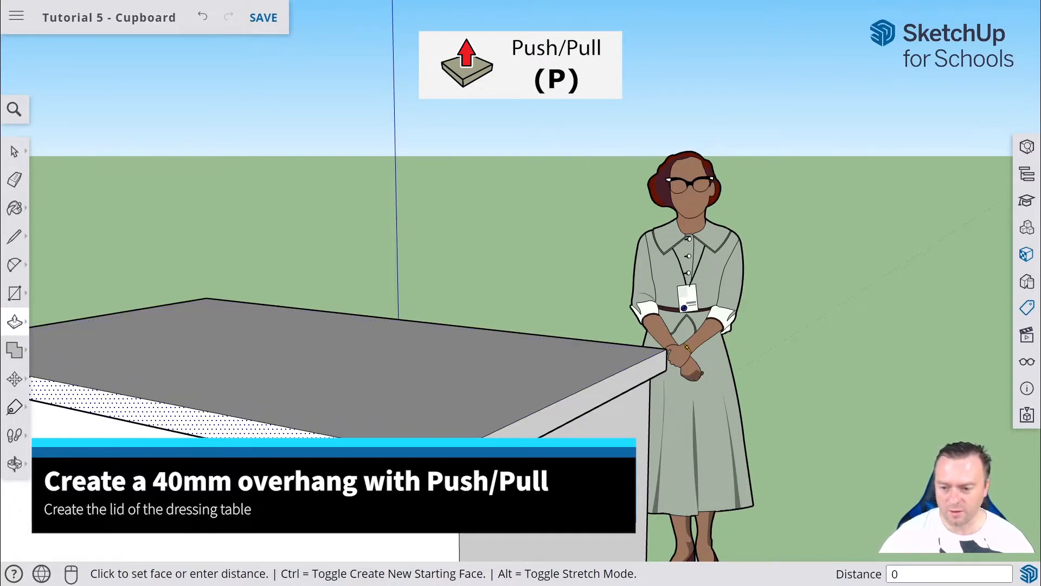
- Push/Pull the lid strip on the dressing table's front face 40 mm outward
{"action": "key", "text": "Return"}
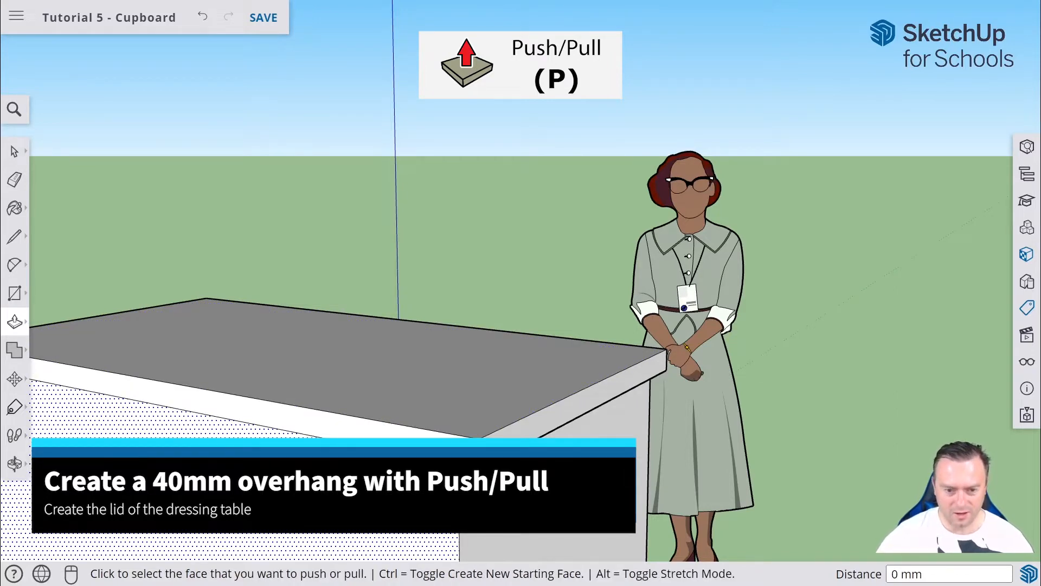
{"action": "left_click", "coordinate": [179, 412]}
{"action": "key", "text": "Escape"}
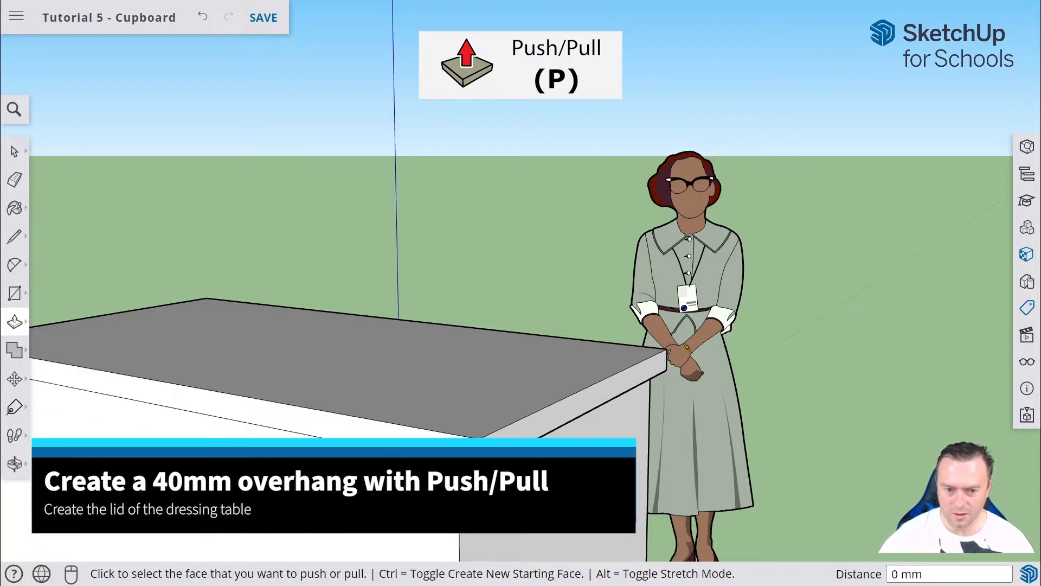
{"action": "left_click", "coordinate": [179, 399]}
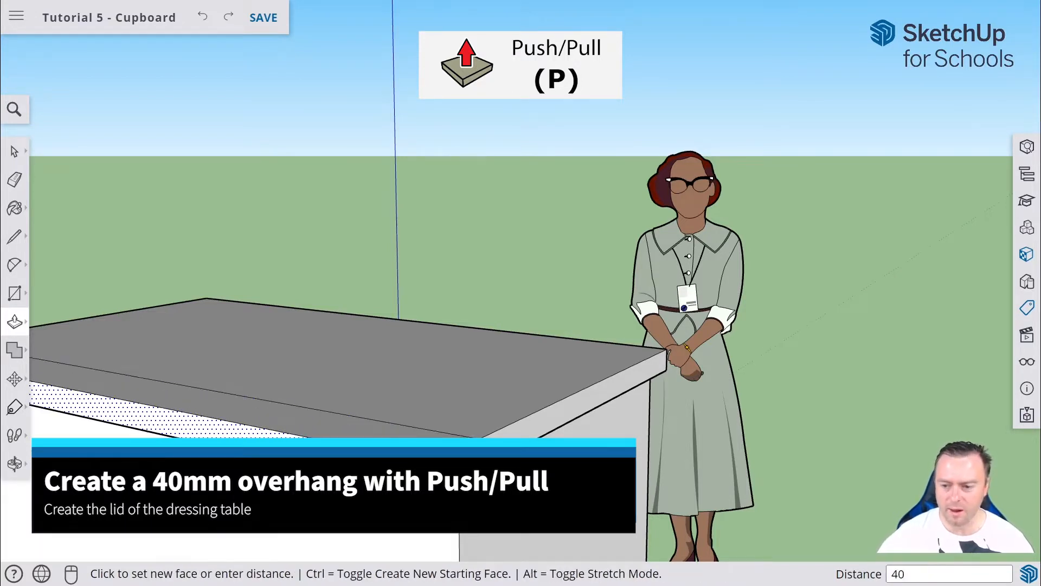
{"action": "key", "text": "Return"}
- Start a Push/Pull on the lid strip of the side nearest the house, cancel it and undo the front overhang
{"action": "middle_click_drag", "start_coordinate": [624, 412], "coordinate": [688, 469]}
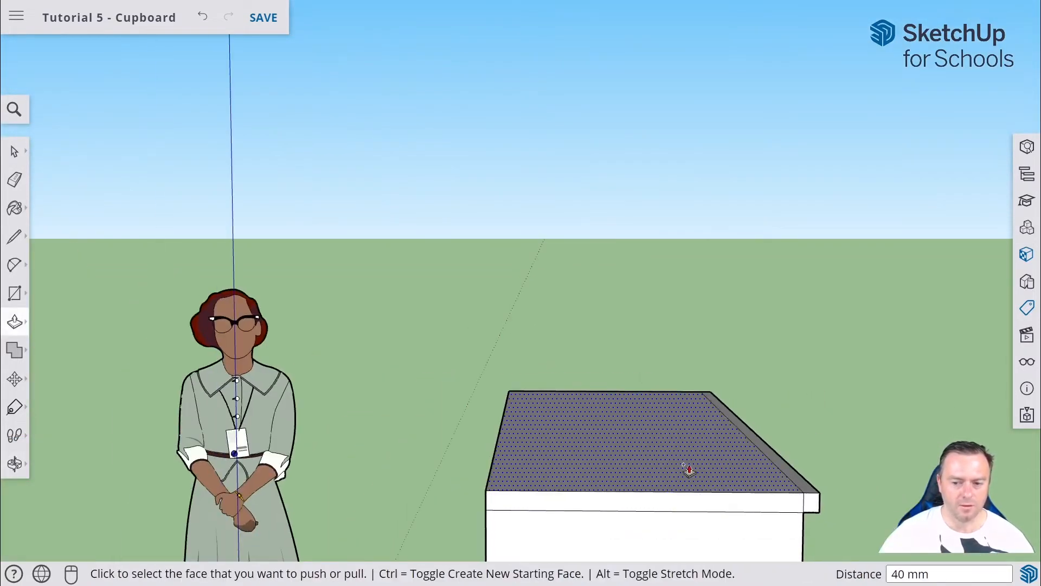
{"action": "left_click", "coordinate": [705, 515]}
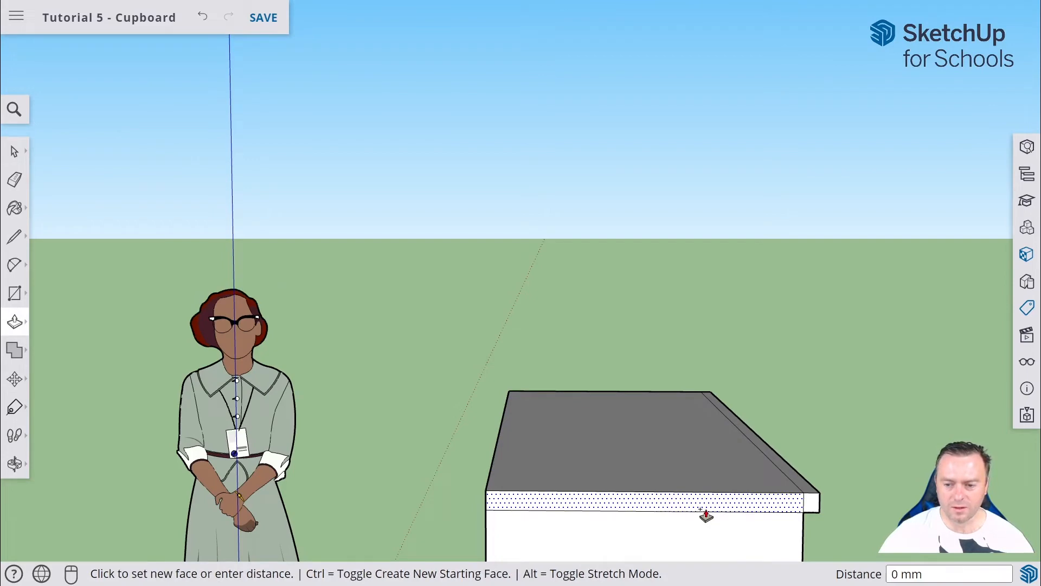
{"action": "key", "text": "Escape"}
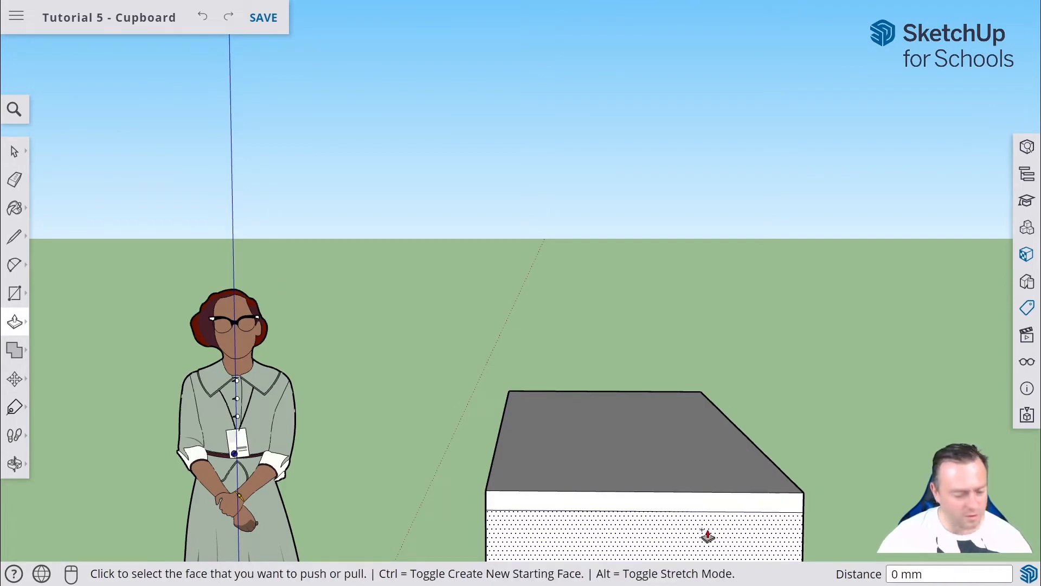
- Push/Pull the lid strip on the dressing table's long front face 40 mm outward again
{"action": "middle_click_drag", "start_coordinate": [728, 513], "coordinate": [367, 488]}
{"action": "left_click", "coordinate": [512, 504]}
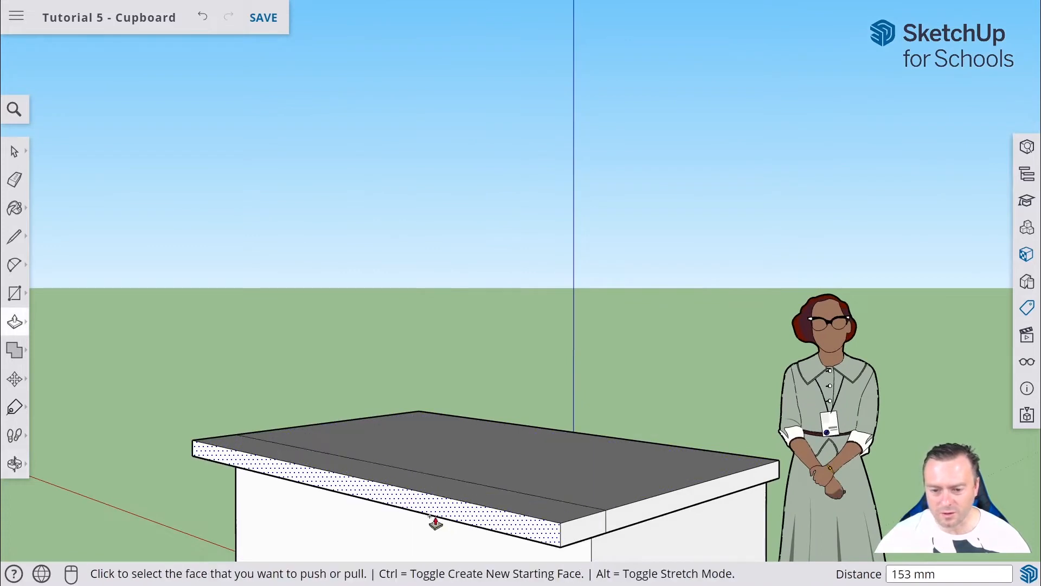
{"action": "type", "text": "40"}
{"action": "key", "text": "Return"}
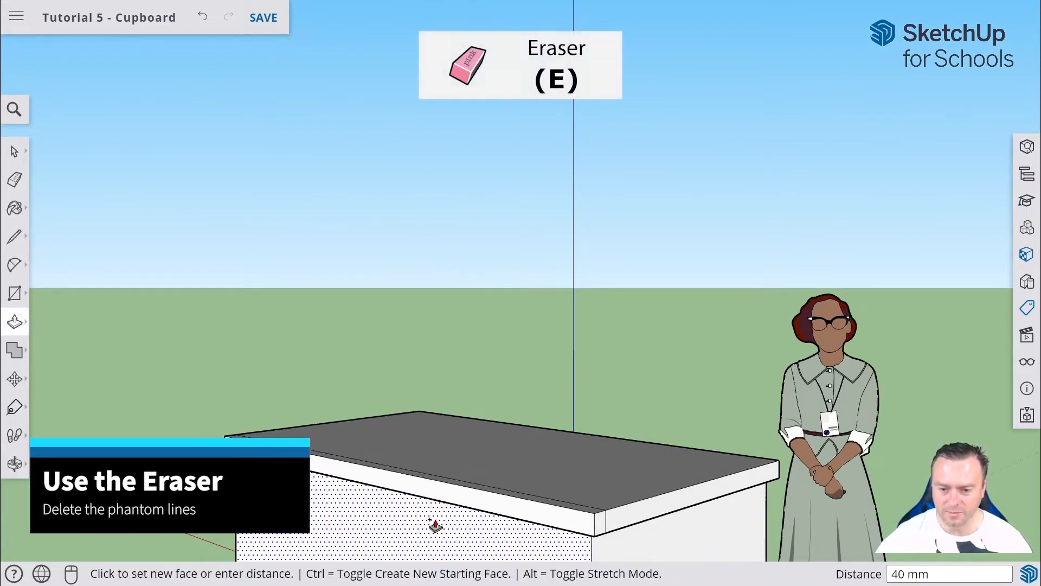
- Erase the leftover phantom lines on the lid's top and end faces beside the front overhang
{"action": "key", "text": "e"}
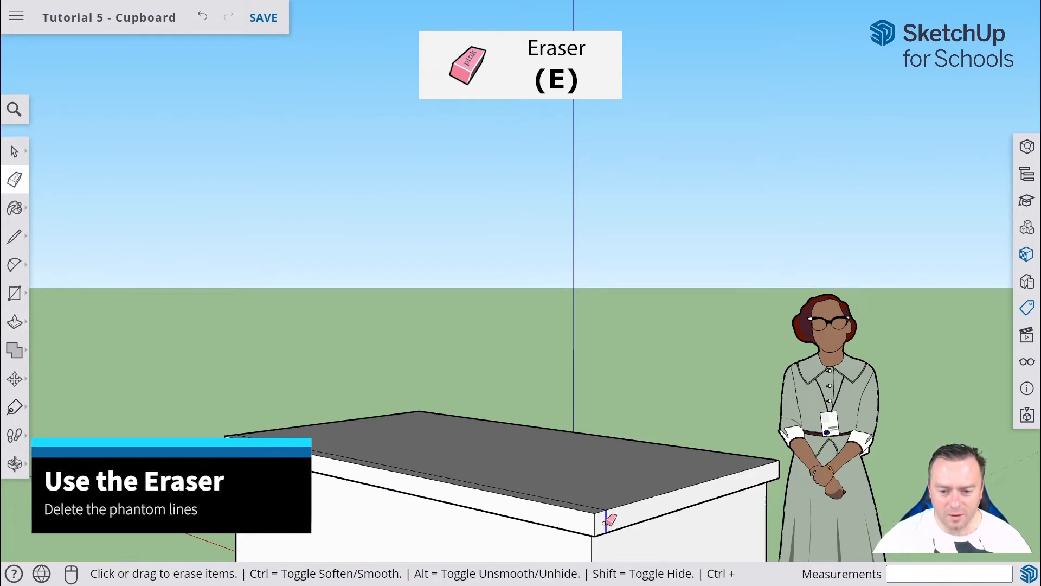
{"action": "middle_click_drag", "start_coordinate": [562, 490], "coordinate": [554, 527]}
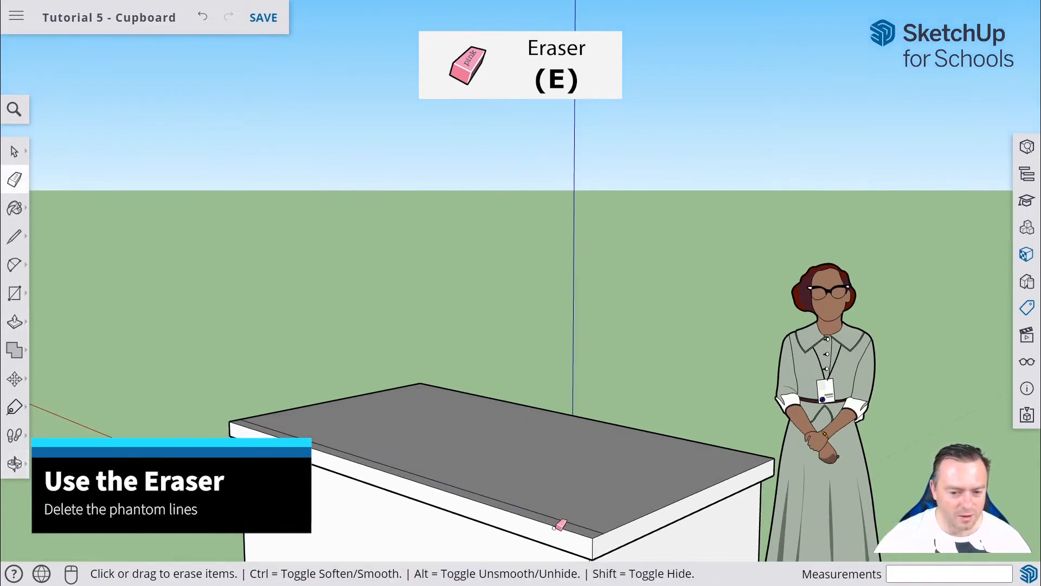
{"action": "left_click", "coordinate": [564, 521]}
{"action": "middle_click_drag", "start_coordinate": [166, 414], "coordinate": [303, 441]}
{"action": "middle_click_drag", "start_coordinate": [380, 467], "coordinate": [408, 535]}
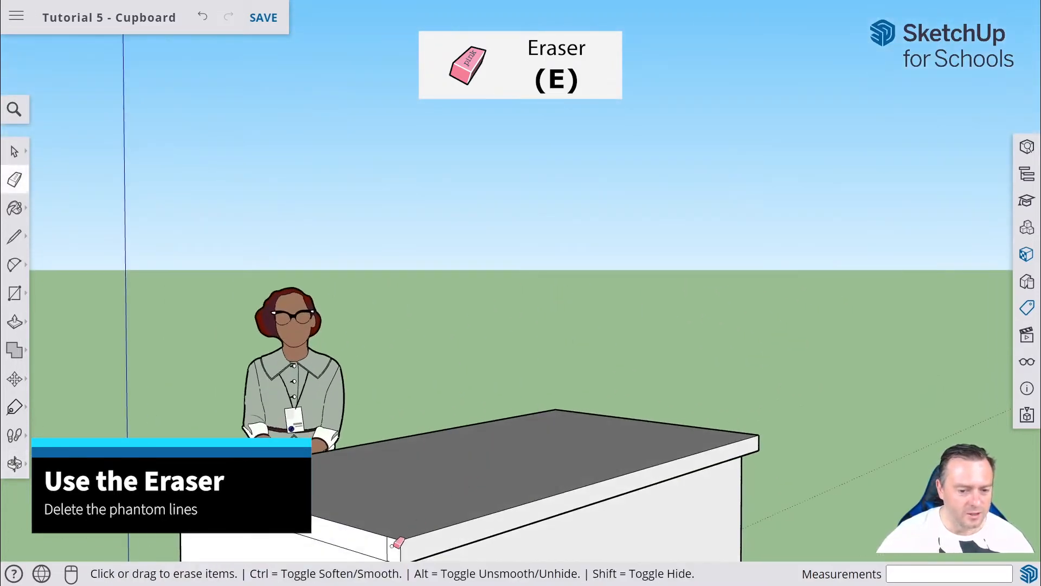
- Push/Pull the lid strip on the remaining short side of the dressing table 40 mm outward
{"action": "middle_click_drag", "start_coordinate": [404, 493], "coordinate": [549, 490]}
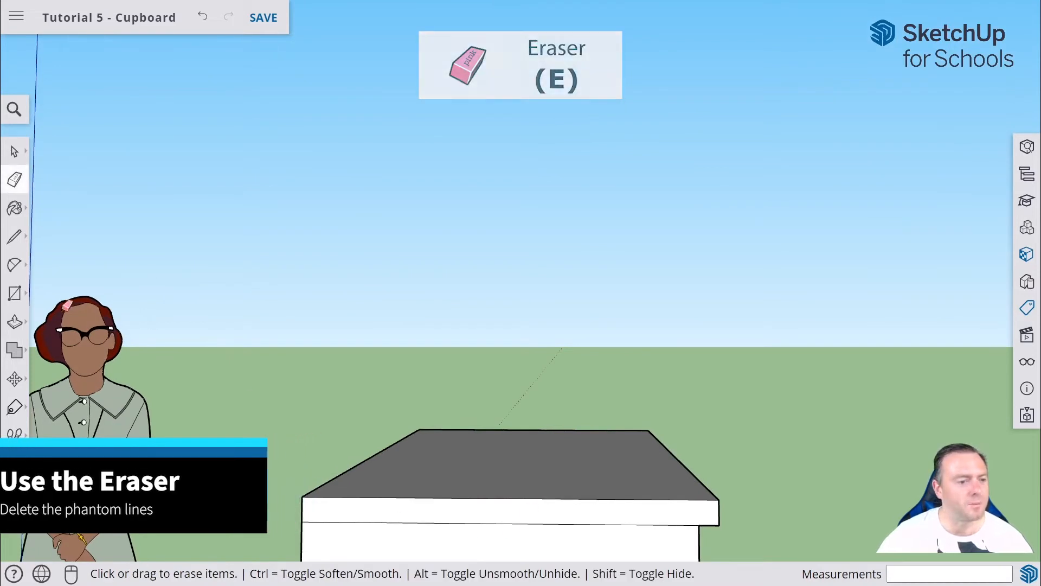
{"action": "key", "text": "p"}
{"action": "left_click", "coordinate": [584, 529]}
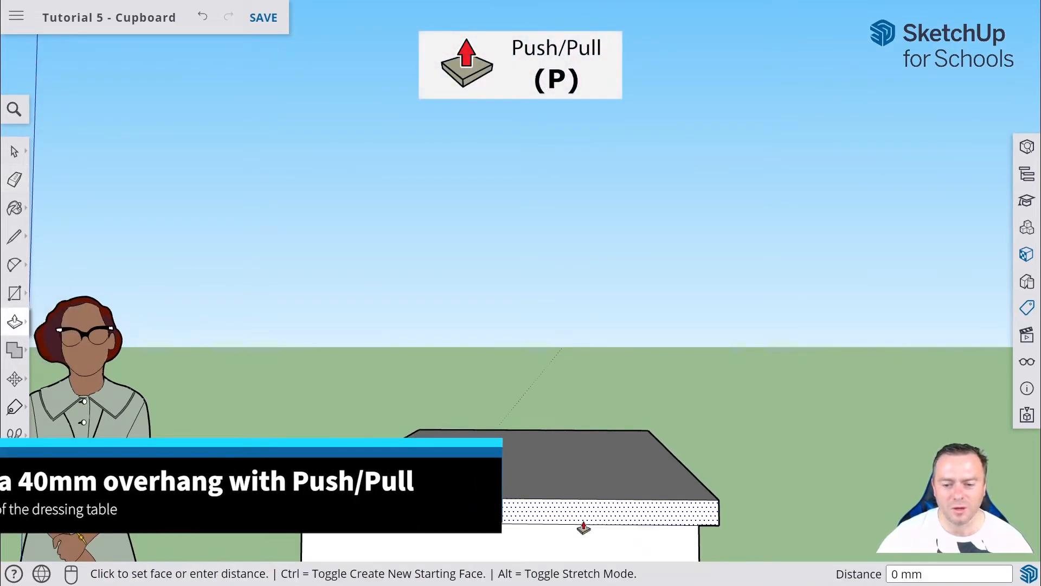
{"action": "type", "text": "40"}
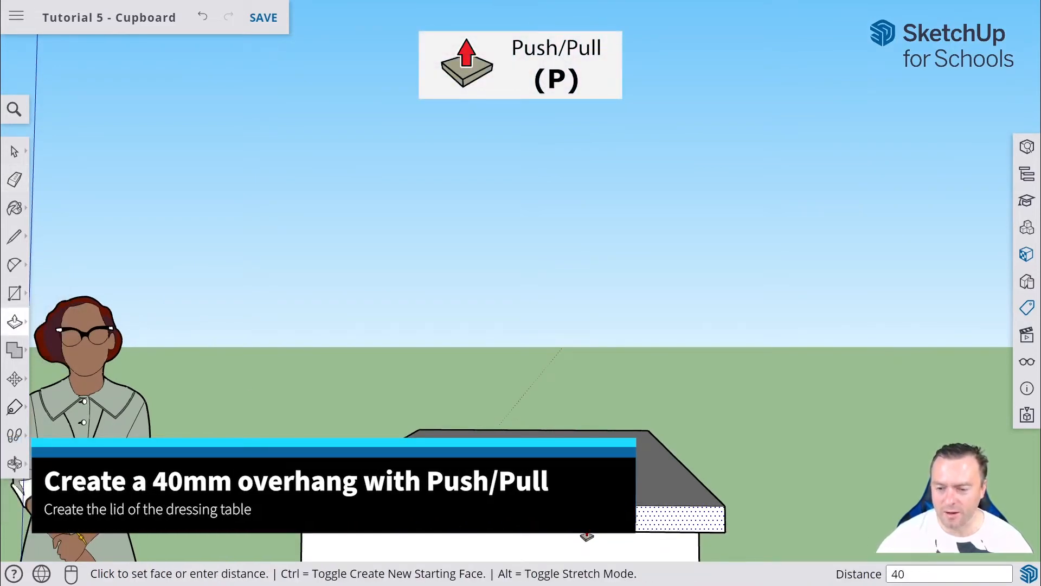
{"action": "key", "text": "Return"}
- Measure the height of the dressing table's front face from its lower edge up to the lid
{"action": "middle_click_drag", "start_coordinate": [684, 450], "coordinate": [347, 455]}
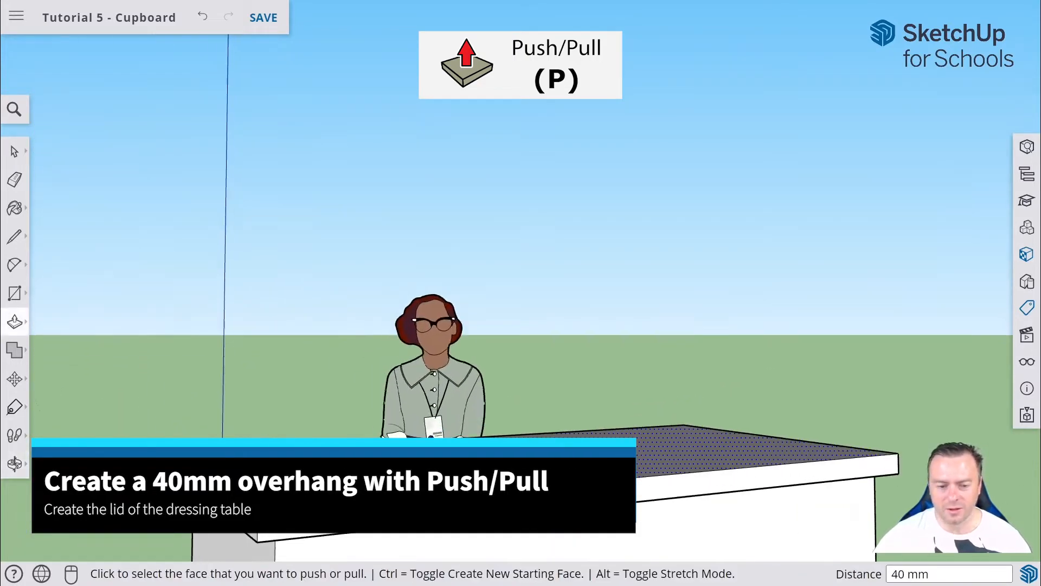
{"action": "scroll", "coordinate": [336, 455], "scroll_direction": "down", "scroll_amount": 4}
{"action": "middle_click_drag", "start_coordinate": [347, 510], "coordinate": [353, 469]}
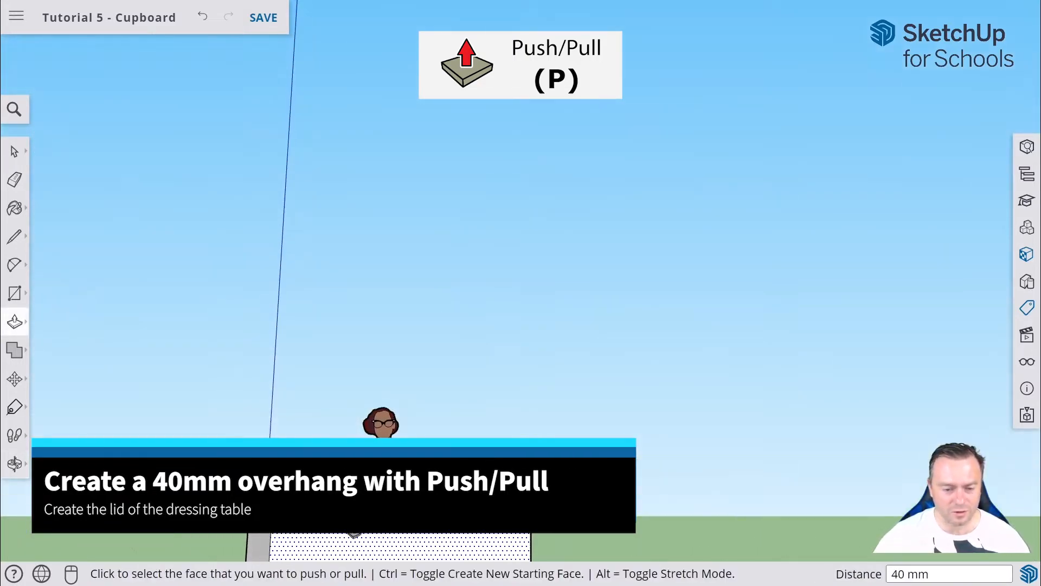
{"action": "middle_click_drag", "start_coordinate": [500, 540], "coordinate": [462, 363], "text": "shift"}
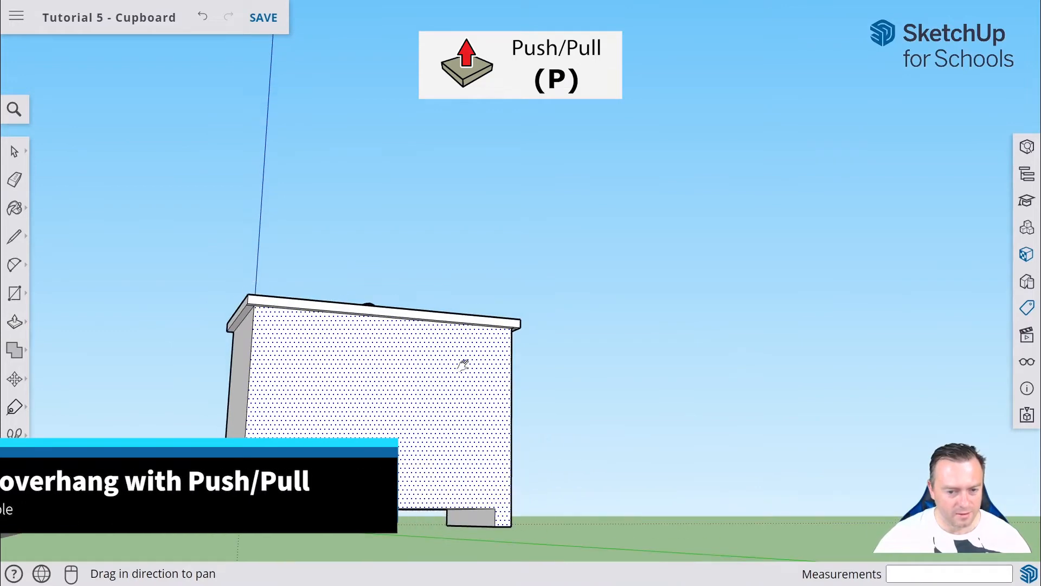
{"action": "middle_click_drag", "start_coordinate": [438, 416], "coordinate": [495, 511]}
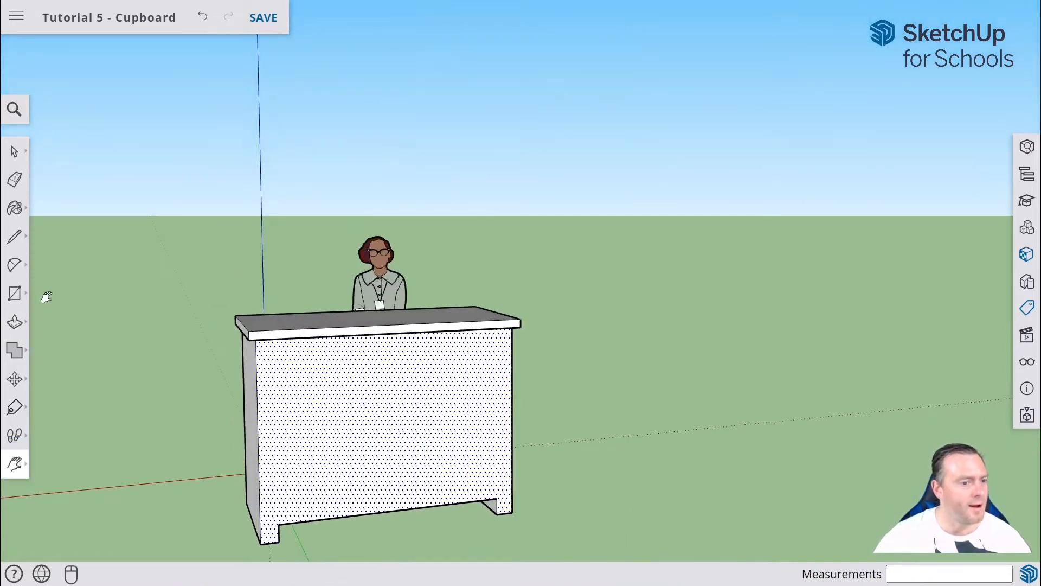
{"action": "left_click", "coordinate": [15, 295]}
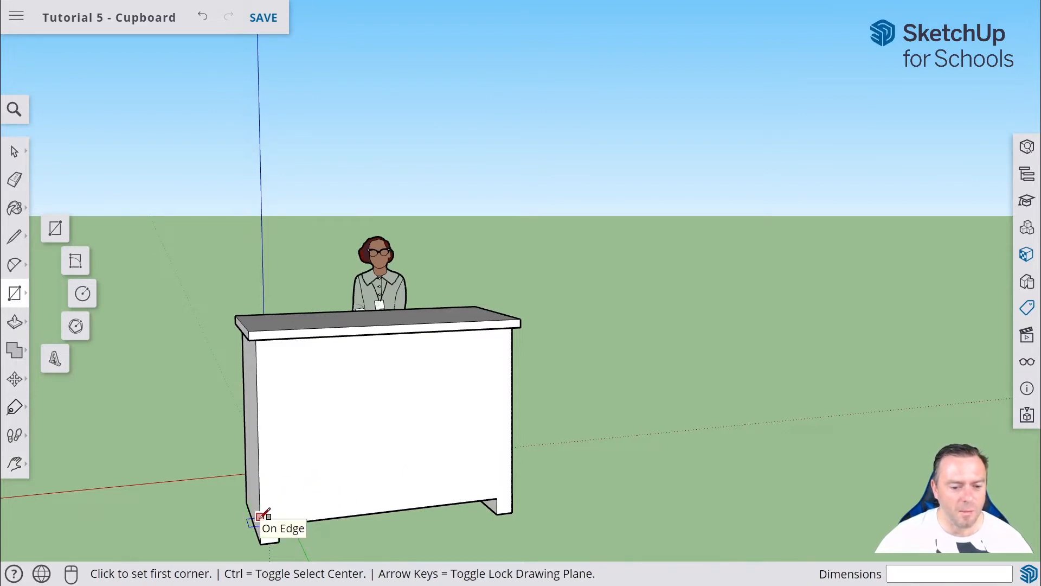
{"action": "left_click", "coordinate": [15, 406]}
{"action": "left_click", "coordinate": [54, 319]}
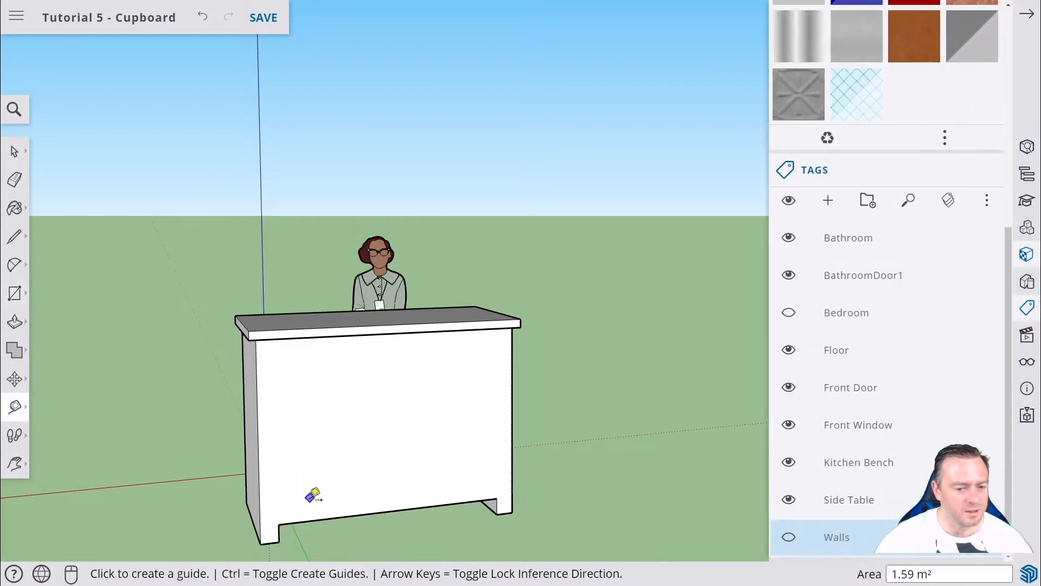
{"action": "left_click", "coordinate": [319, 519]}
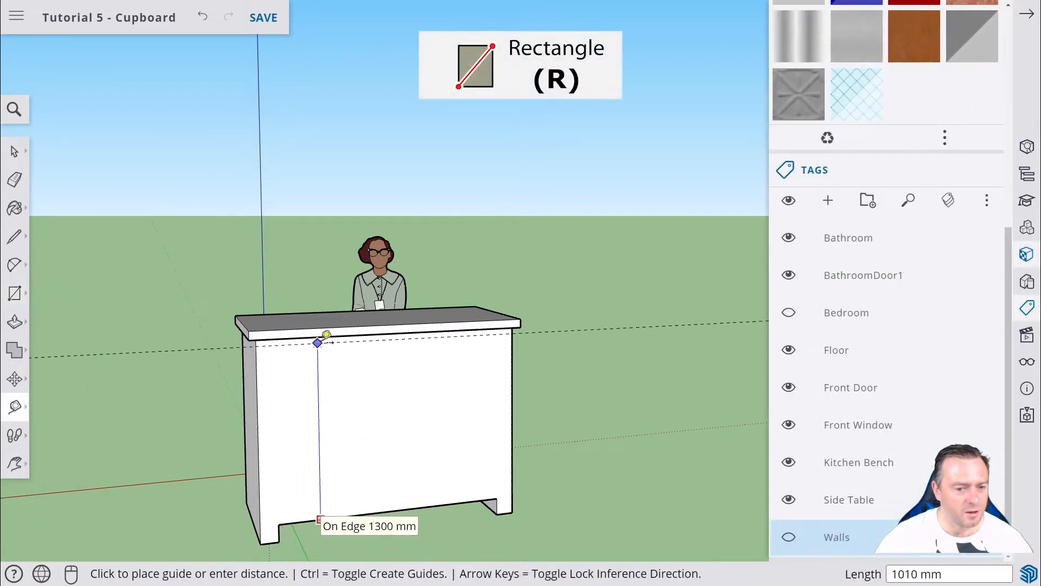
{"action": "middle_click_drag", "start_coordinate": [317, 332], "coordinate": [332, 318]}
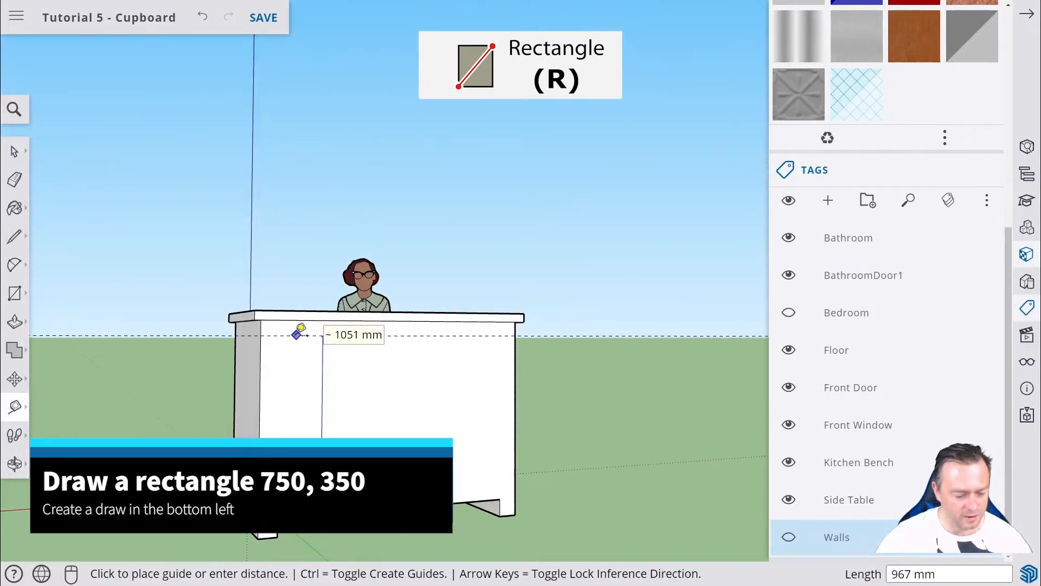
- Switch to Calculator and divide 1050 by 3 to work out the drawer height
{"action": "key", "text": "super"}
{"action": "type", "text": "calc"}
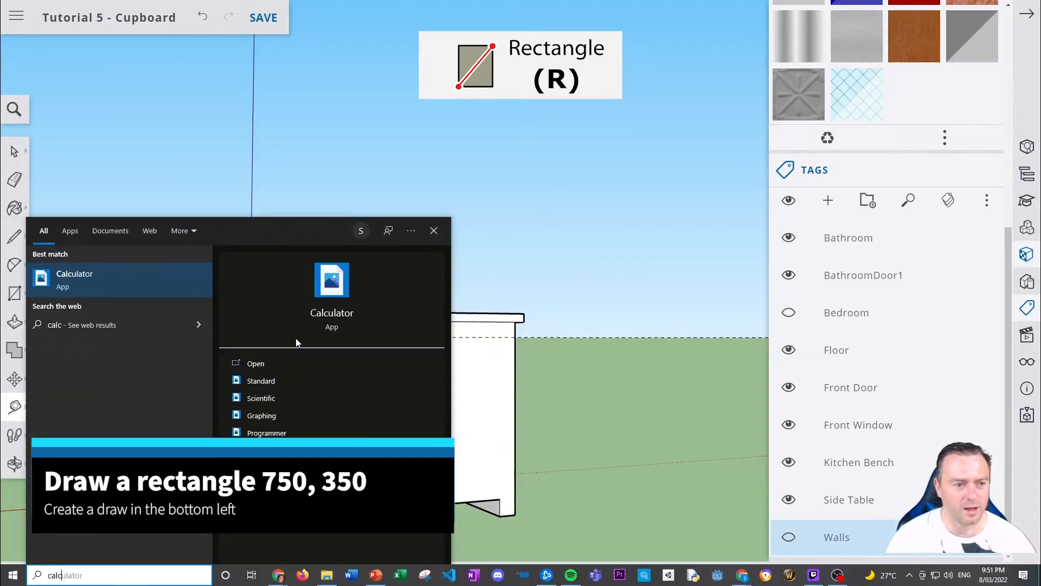
{"action": "key", "text": "Return"}
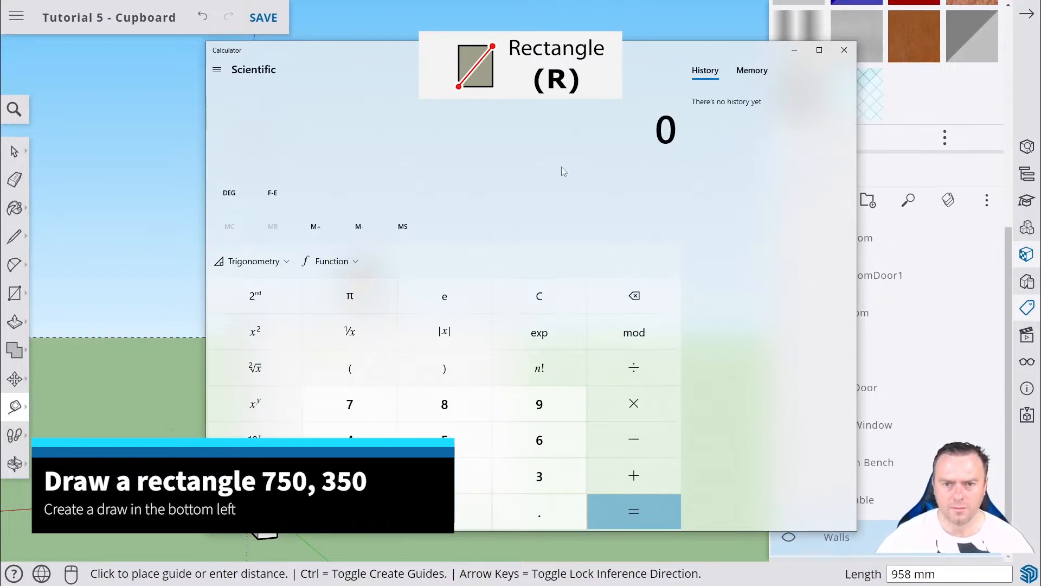
{"action": "left_click_drag", "start_coordinate": [602, 50], "coordinate": [578, 87]}
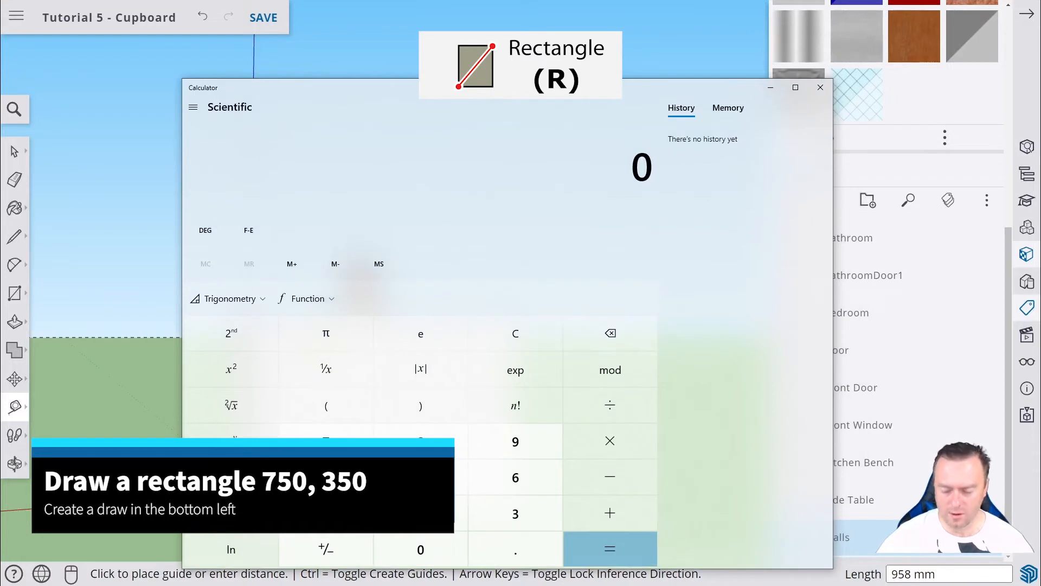
{"action": "type", "text": "1050/"}
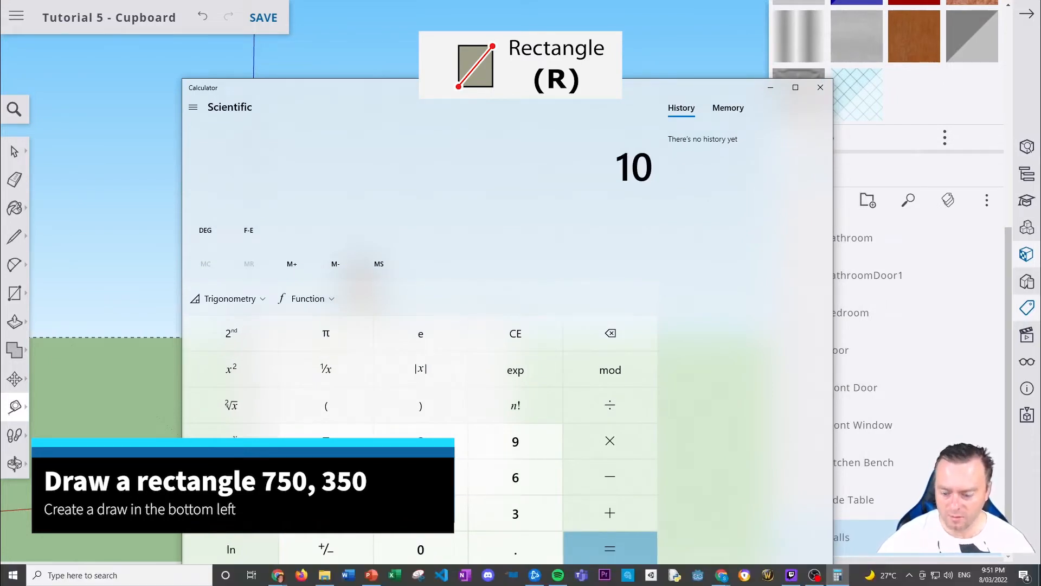
{"action": "type", "text": "3"}
{"action": "key", "text": "Return"}
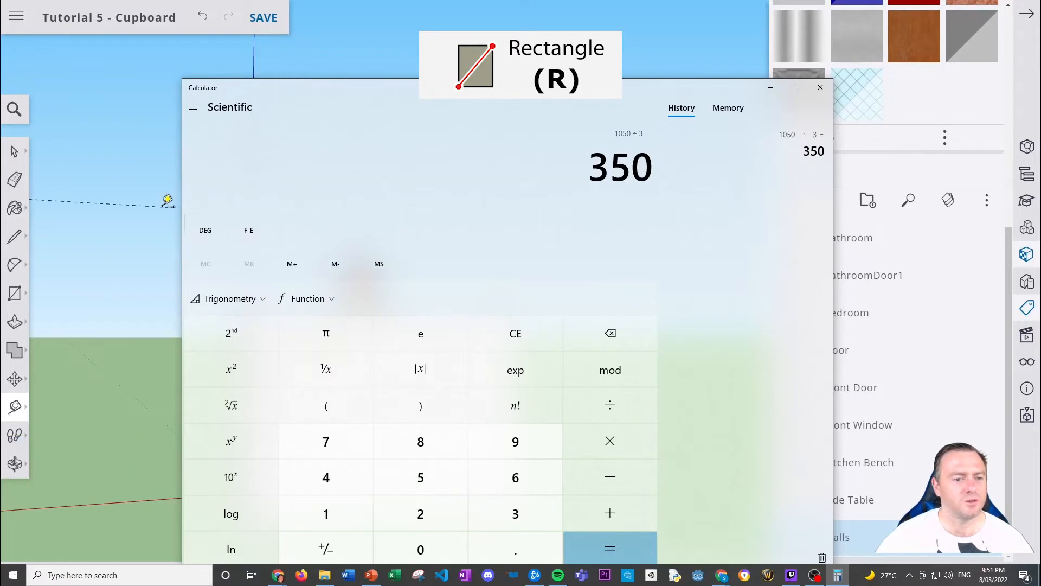
- Switch back to SketchUp and draw two stacked drawer rectangles, 750 mm wide and 350 mm high, in the lower left of the front face
{"action": "left_click", "coordinate": [168, 200]}
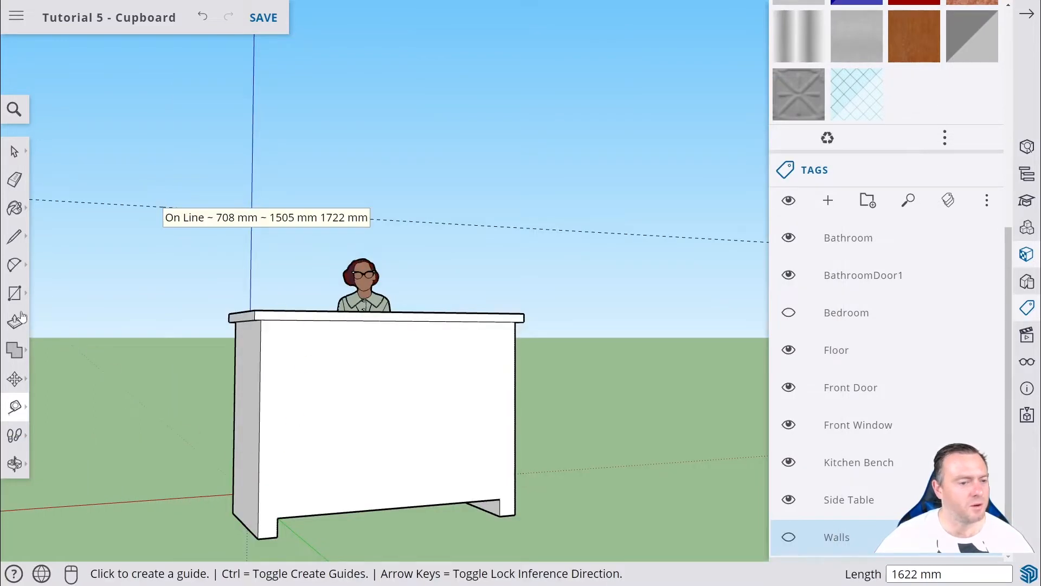
{"action": "left_click", "coordinate": [14, 293]}
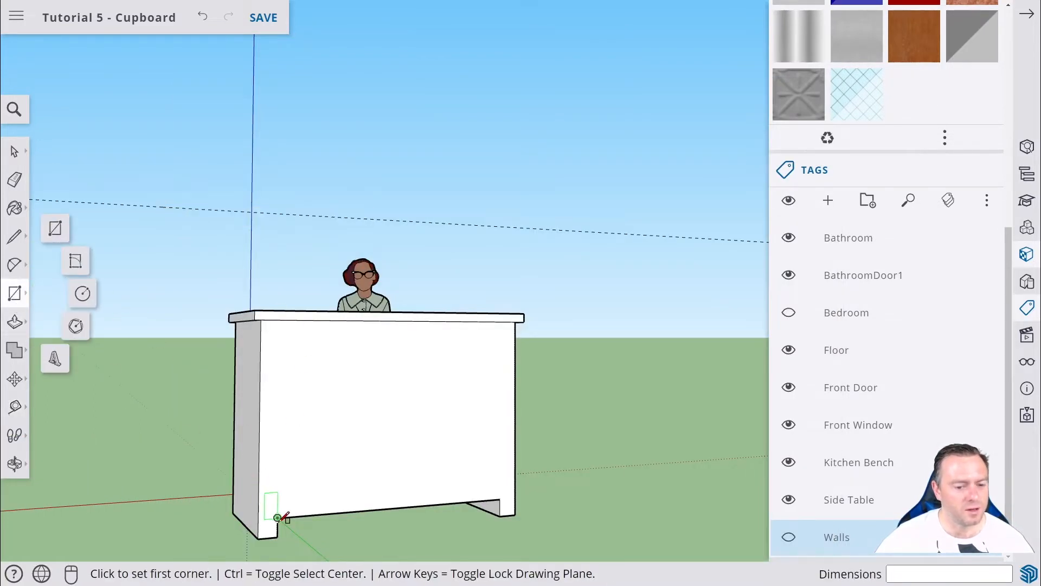
{"action": "left_click", "coordinate": [258, 518]}
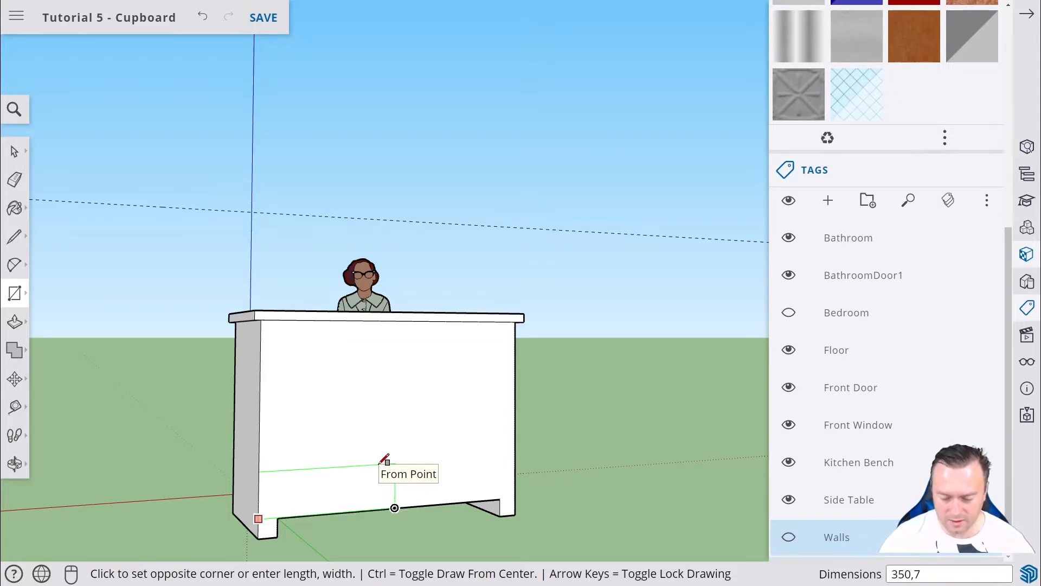
{"action": "key", "text": "Return"}
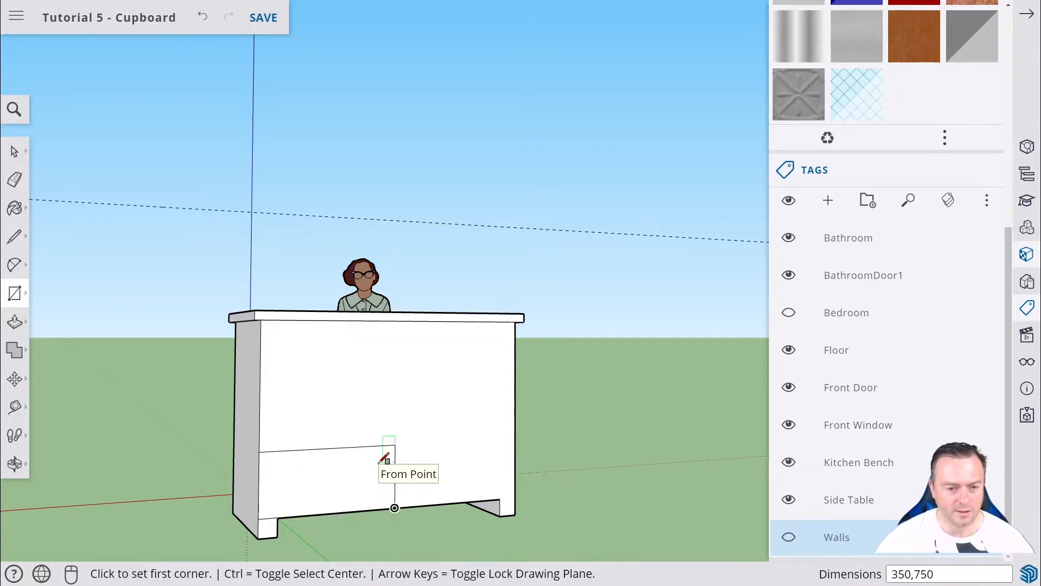
{"action": "left_click", "coordinate": [259, 451]}
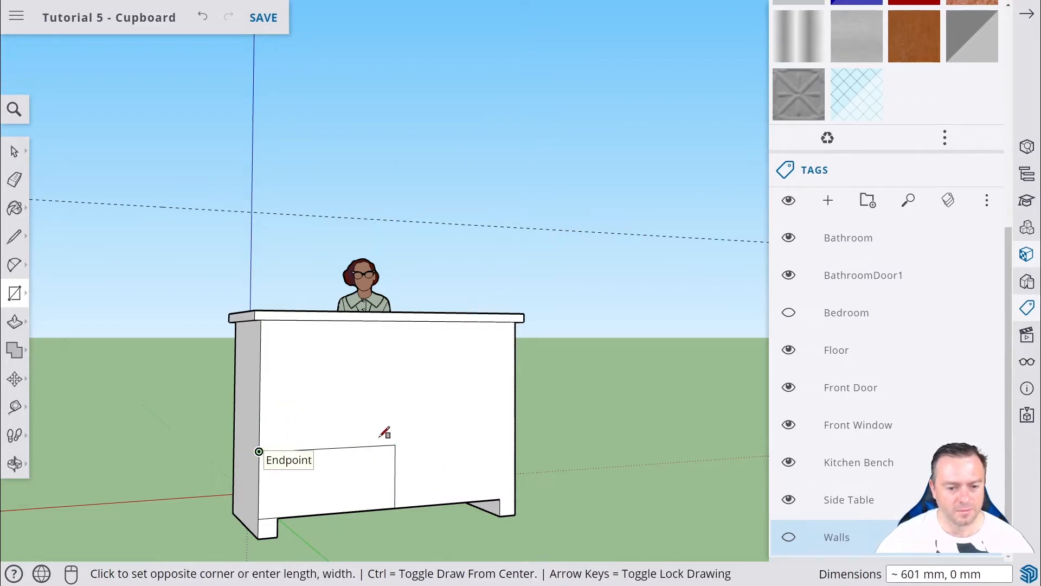
{"action": "left_click", "coordinate": [395, 386]}
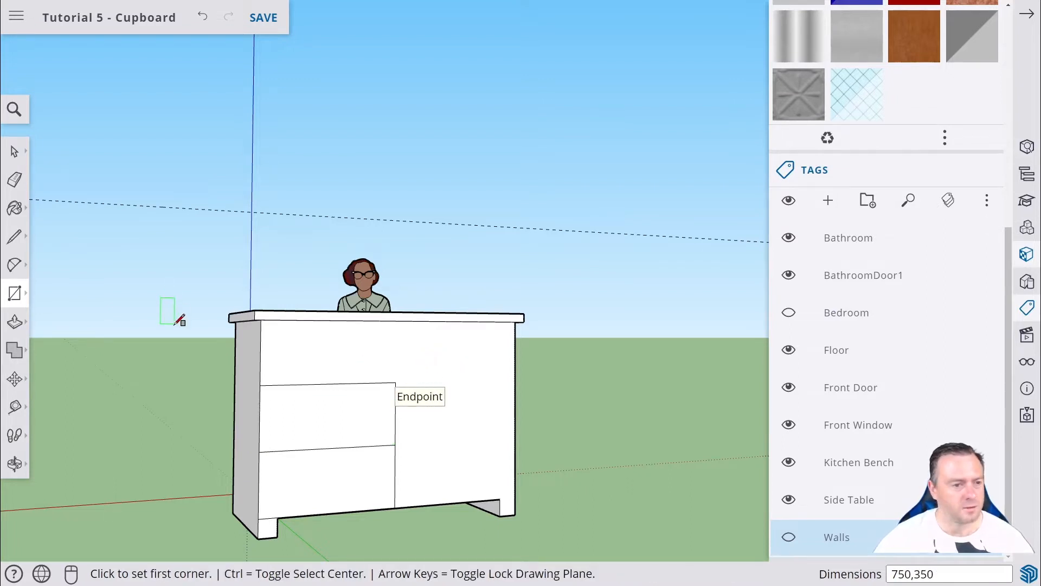
- Draw a vertical line from the upper drawer's inner top corner up to the lid's underside
{"action": "left_click", "coordinate": [14, 234]}
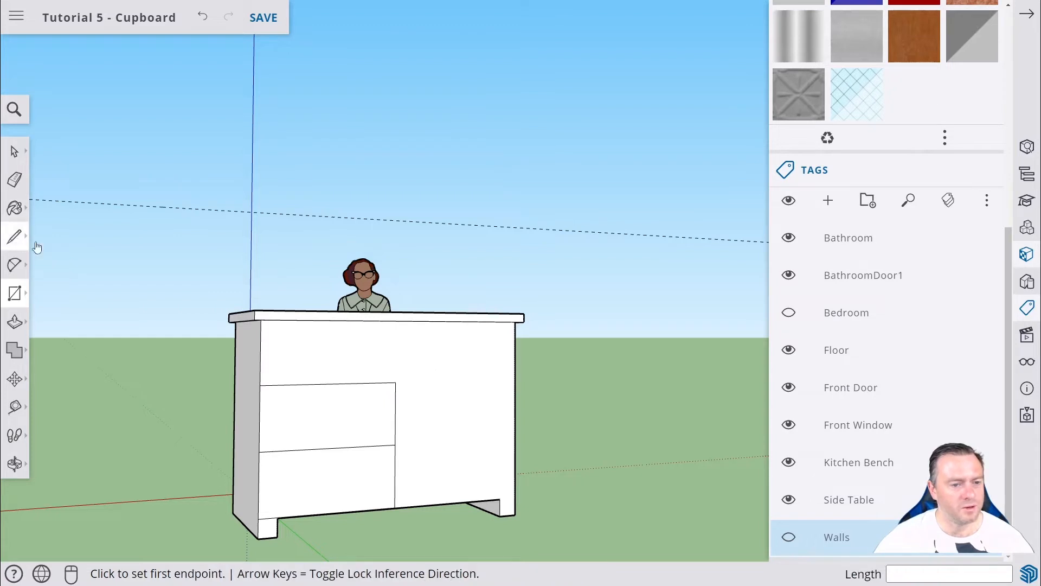
{"action": "left_click", "coordinate": [396, 381]}
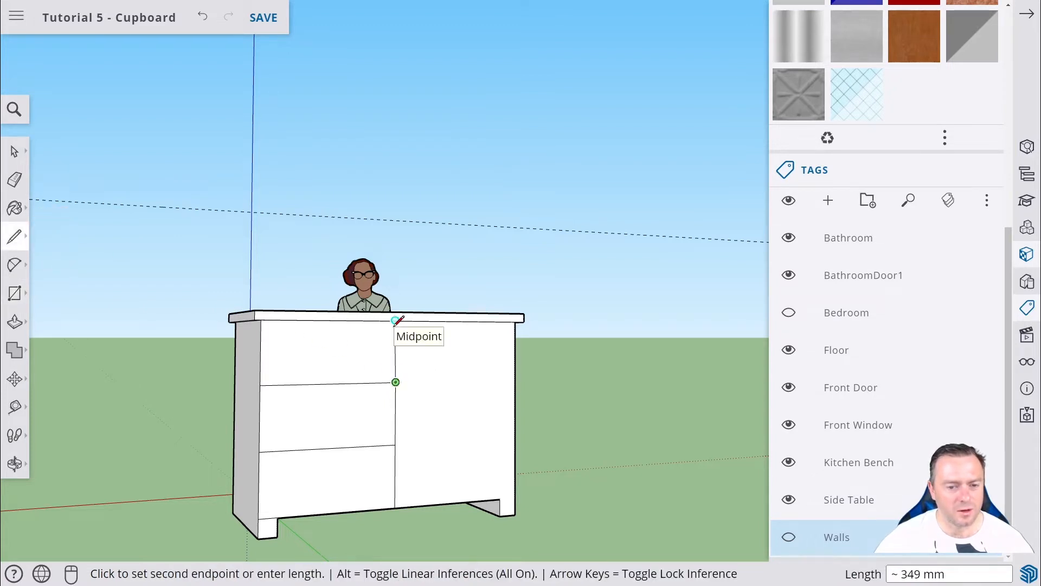
{"action": "middle_click_drag", "start_coordinate": [395, 321], "coordinate": [412, 297]}
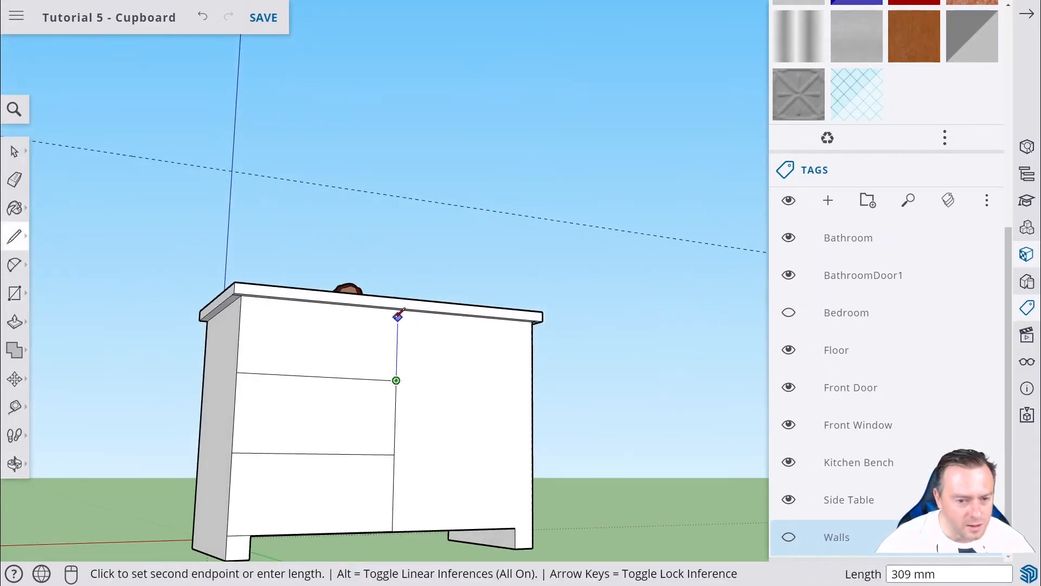
{"action": "left_click", "coordinate": [397, 315]}
- Draw two horizontal 750 mm lines from the central divider to the front face's right edge, continuing the drawer dividing lines
{"action": "left_click", "coordinate": [396, 380]}
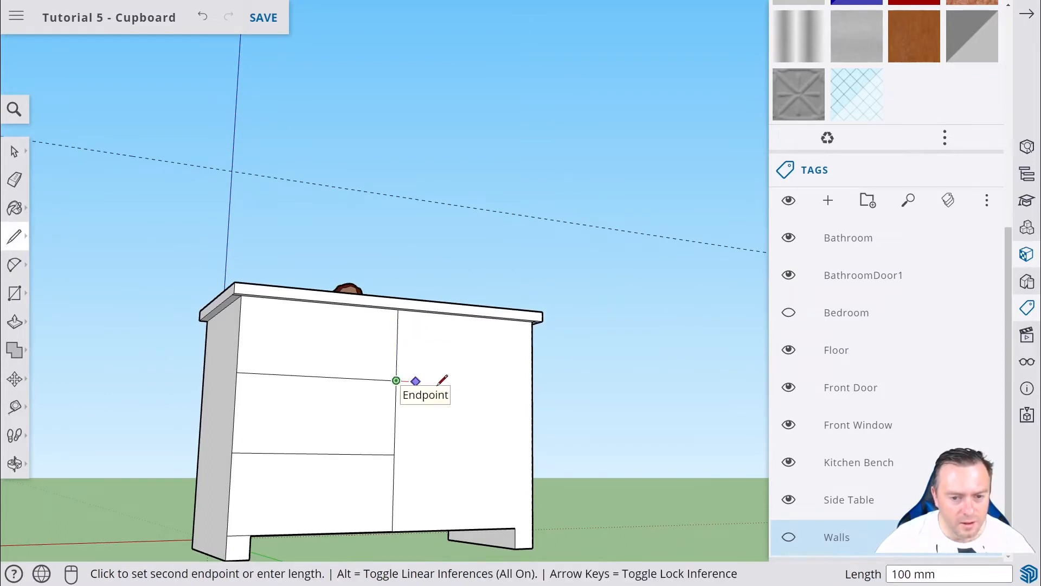
{"action": "left_click", "coordinate": [532, 387]}
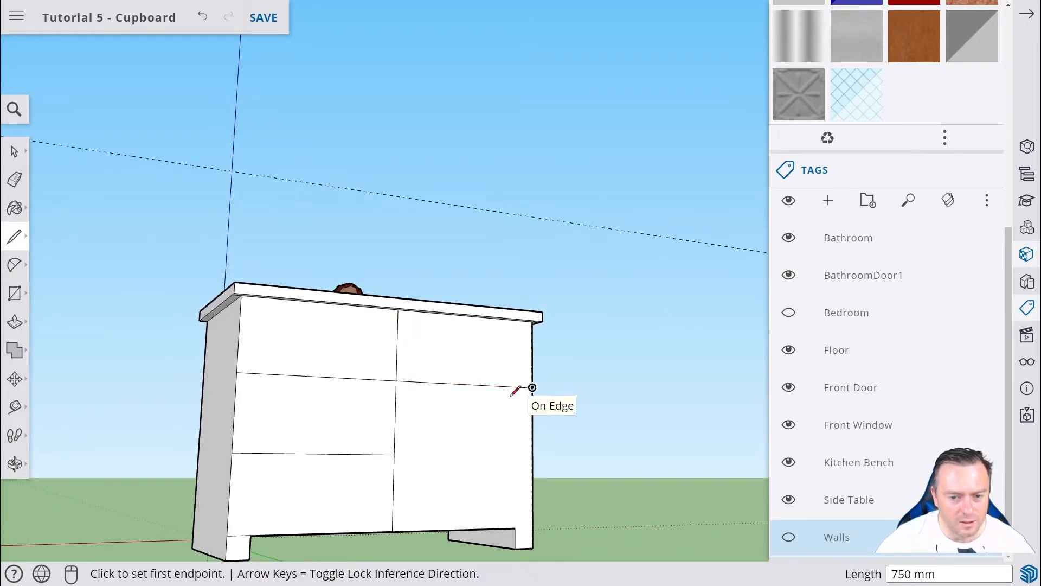
{"action": "left_click", "coordinate": [394, 454]}
{"action": "left_click", "coordinate": [532, 455]}
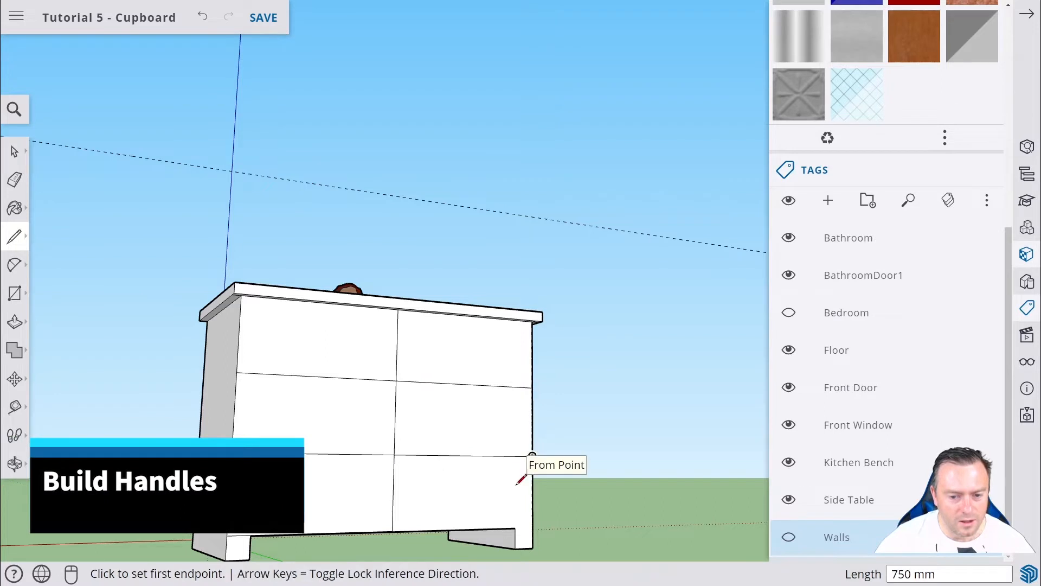
{"action": "left_click", "coordinate": [515, 527]}
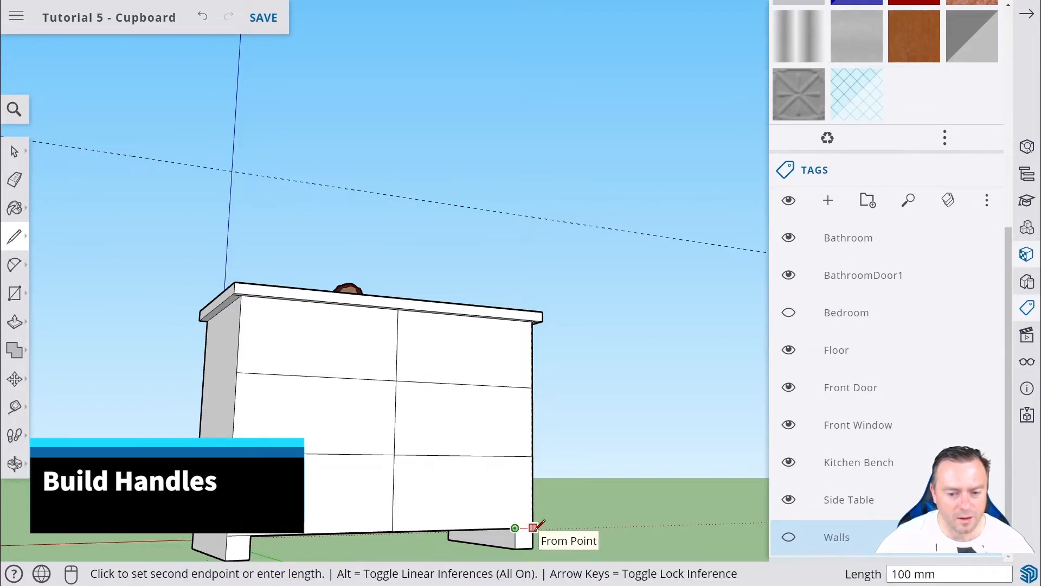
{"action": "key", "text": "Escape"}
{"action": "key", "text": "o"}
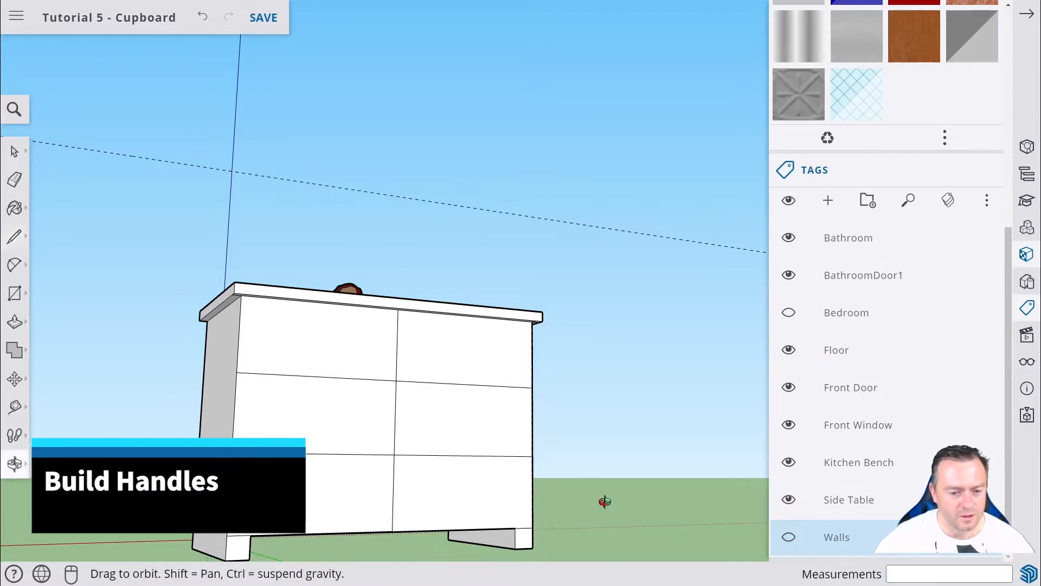
- Start the 2 Point Arc tool for drawing a drawer handle on the open ground beside the cupboard
{"action": "left_click_drag", "start_coordinate": [604, 500], "coordinate": [560, 580]}
{"action": "key", "text": "l"}
{"action": "middle_click_drag", "start_coordinate": [616, 516], "coordinate": [519, 515]}
{"action": "scroll", "coordinate": [314, 459], "scroll_direction": "down", "scroll_amount": 3}
{"action": "scroll", "coordinate": [308, 460], "scroll_direction": "down", "scroll_amount": 2}
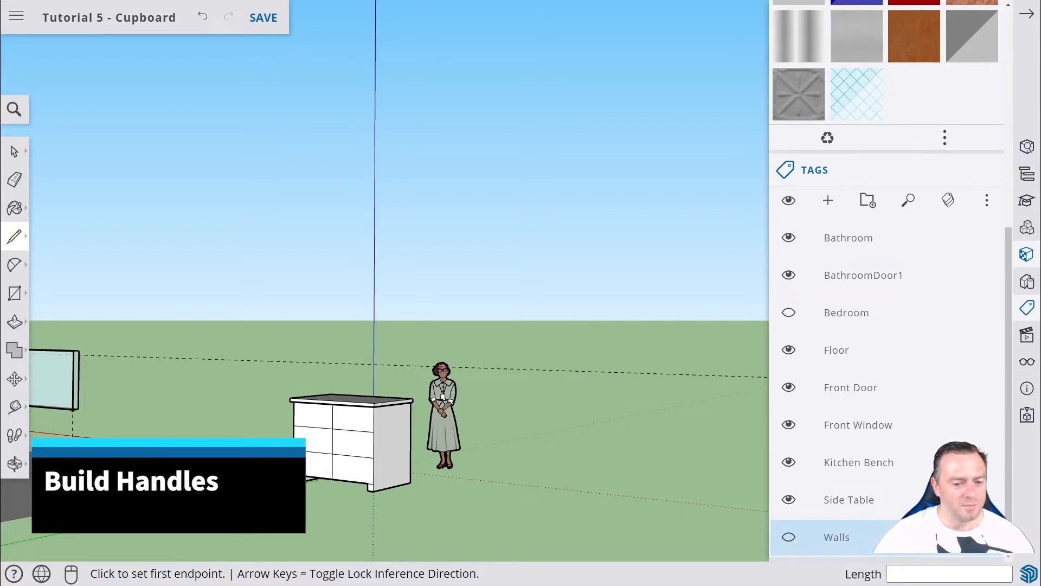
{"action": "middle_click_drag", "start_coordinate": [308, 460], "coordinate": [176, 488]}
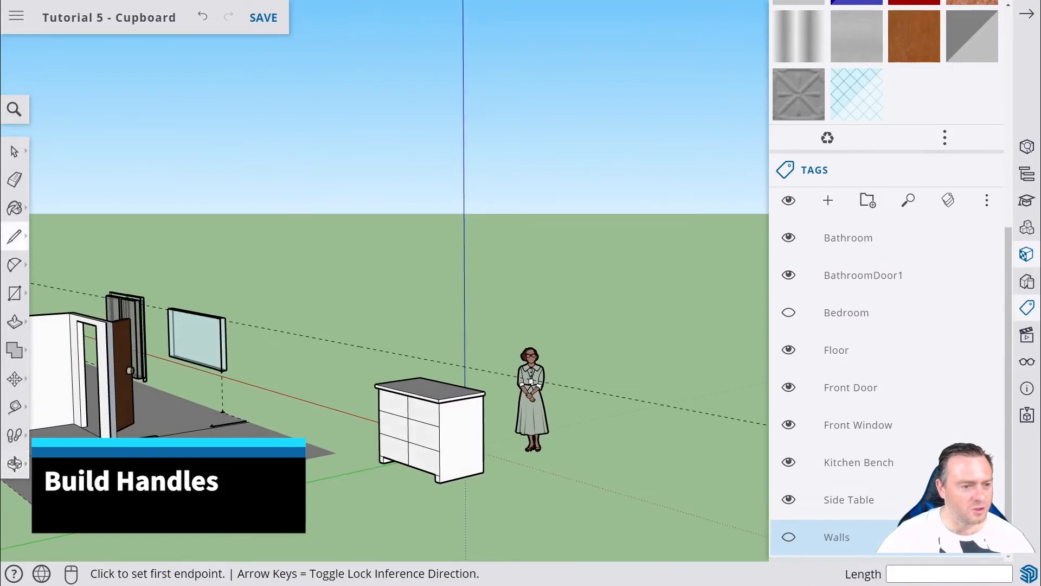
{"action": "left_click", "coordinate": [21, 300]}
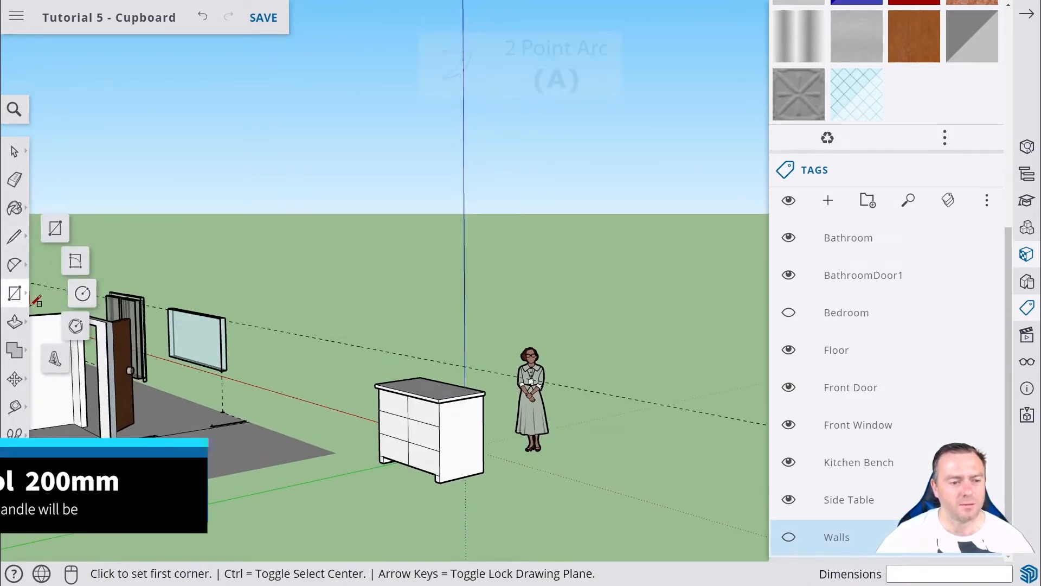
{"action": "left_click", "coordinate": [15, 274]}
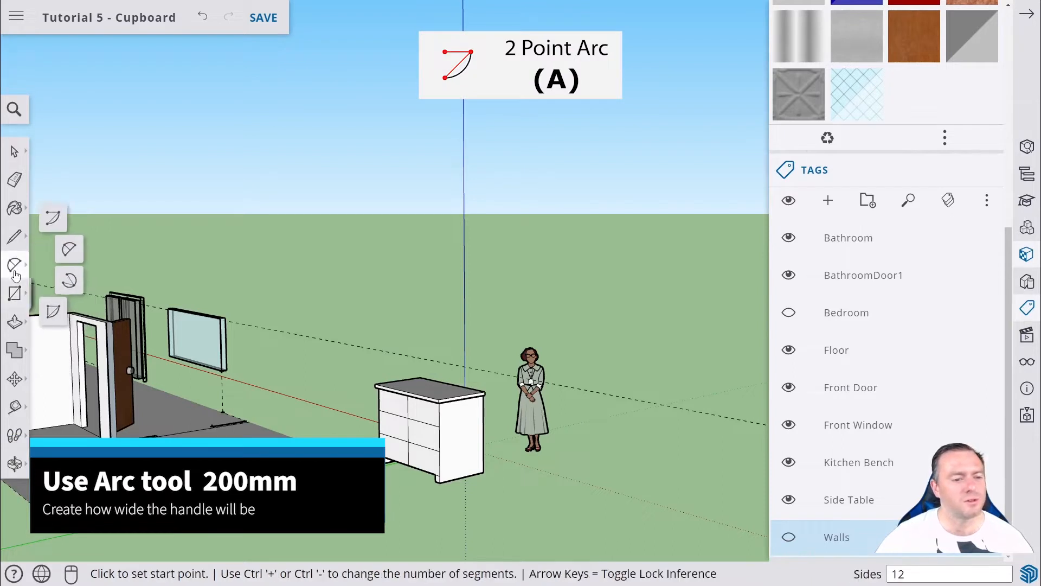
{"action": "left_click", "coordinate": [64, 255]}
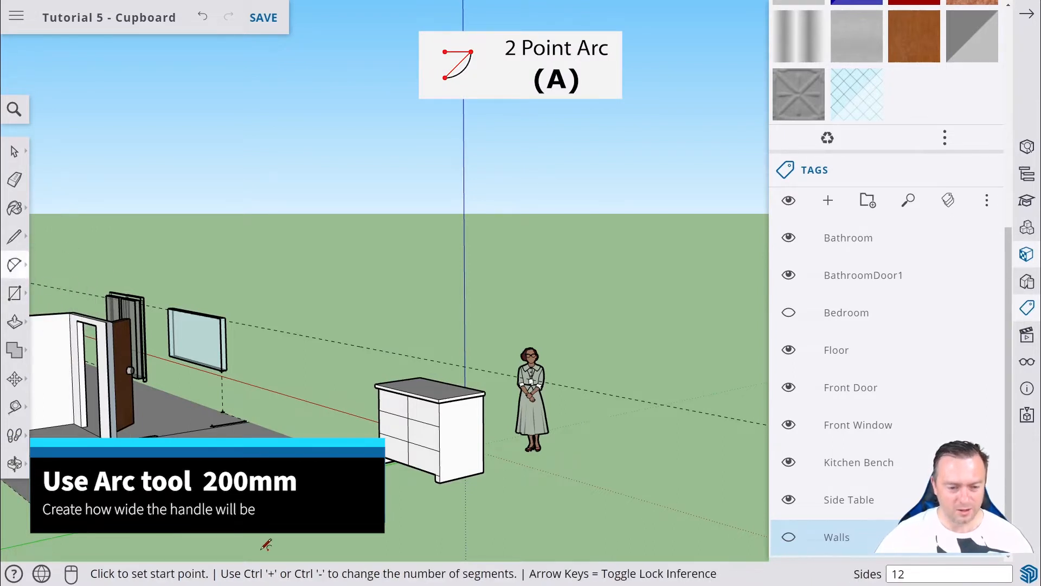
{"action": "middle_click_drag", "start_coordinate": [257, 541], "coordinate": [398, 442]}
{"action": "scroll", "coordinate": [351, 450], "scroll_direction": "up", "scroll_amount": 3}
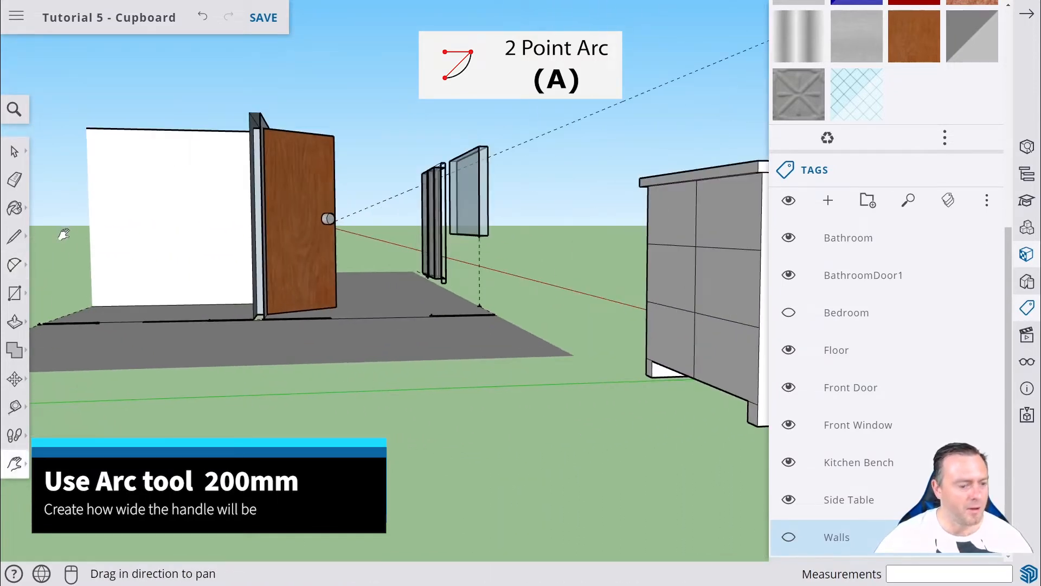
{"action": "left_click", "coordinate": [353, 415]}
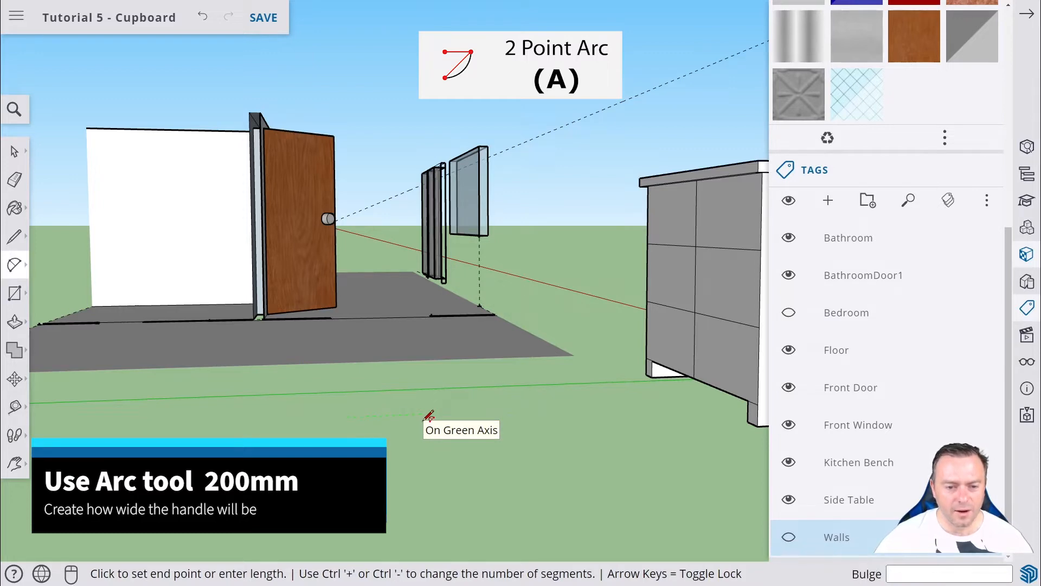
{"action": "left_click", "coordinate": [428, 415]}
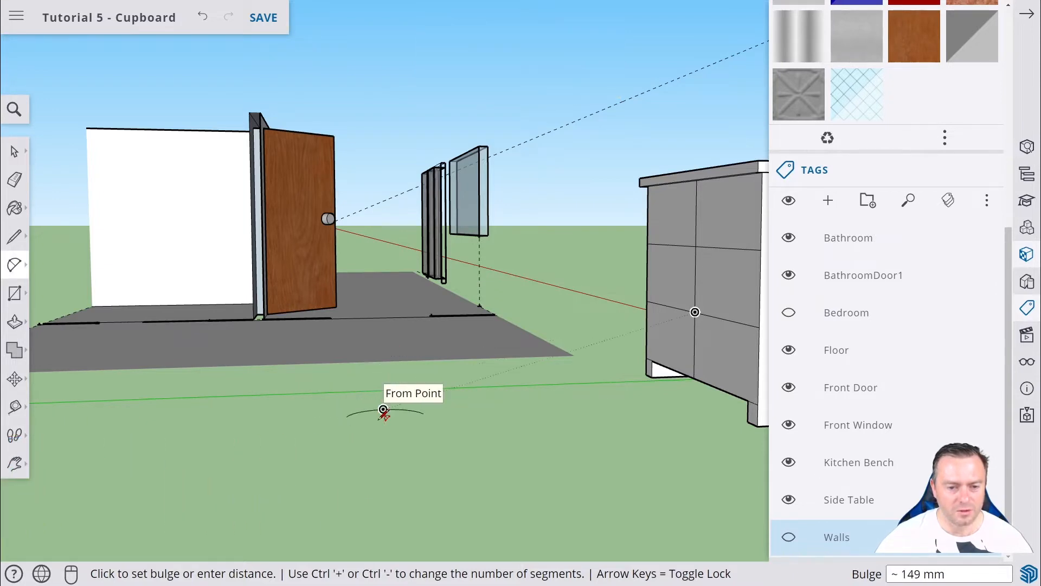
{"action": "middle_click_drag", "start_coordinate": [384, 408], "coordinate": [409, 426]}
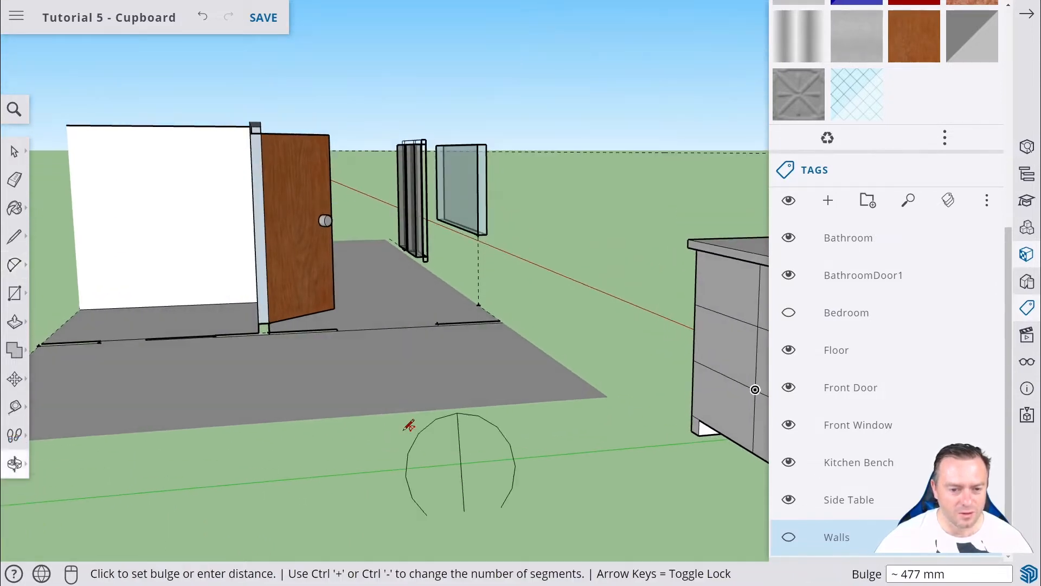
{"action": "scroll", "coordinate": [406, 432], "scroll_direction": "up", "scroll_amount": 4}
{"action": "key", "text": "ctrl+z"}
{"action": "scroll", "coordinate": [406, 447], "scroll_direction": "down", "scroll_amount": 3}
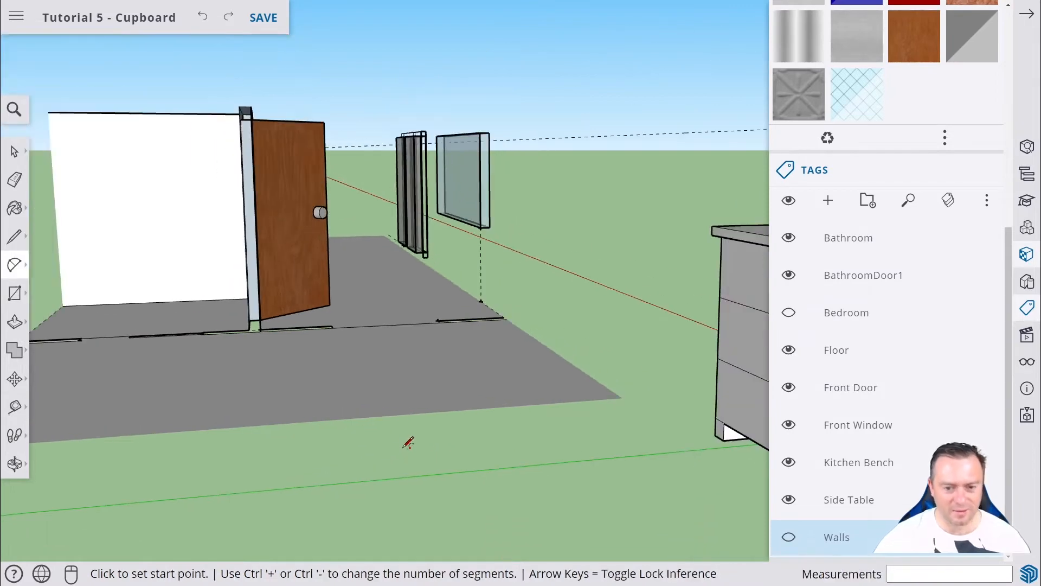
- Draw an upright two-point arc on the open ground, 200 mm wide along the green axis with a bulge of about 93 mm
{"action": "scroll", "coordinate": [392, 469], "scroll_direction": "down", "scroll_amount": 2}
{"action": "scroll", "coordinate": [225, 502], "scroll_direction": "up", "scroll_amount": 2}
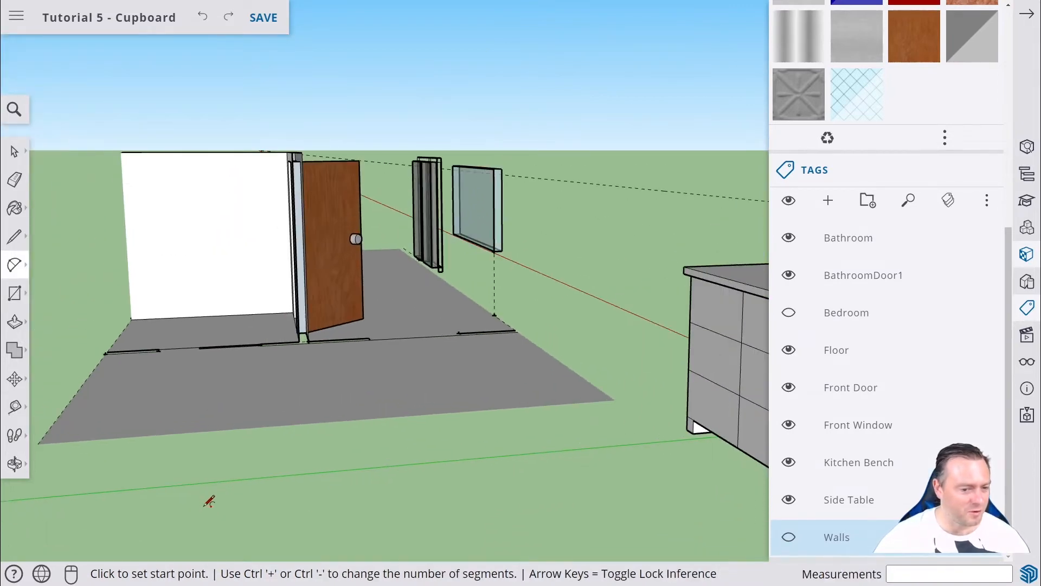
{"action": "left_click", "coordinate": [250, 510]}
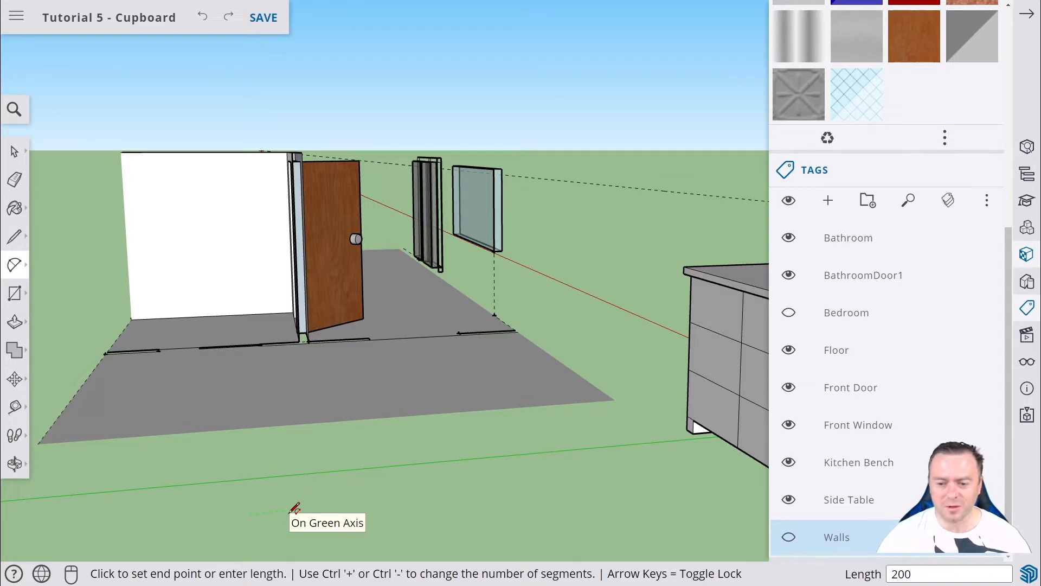
{"action": "key", "text": "Return"}
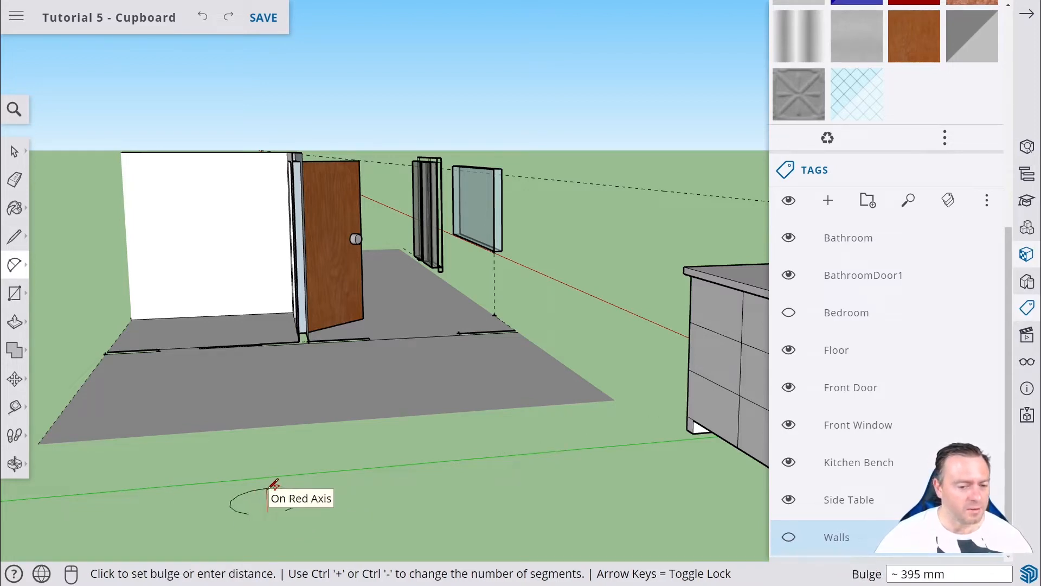
{"action": "scroll", "coordinate": [269, 508], "scroll_direction": "up", "scroll_amount": 5}
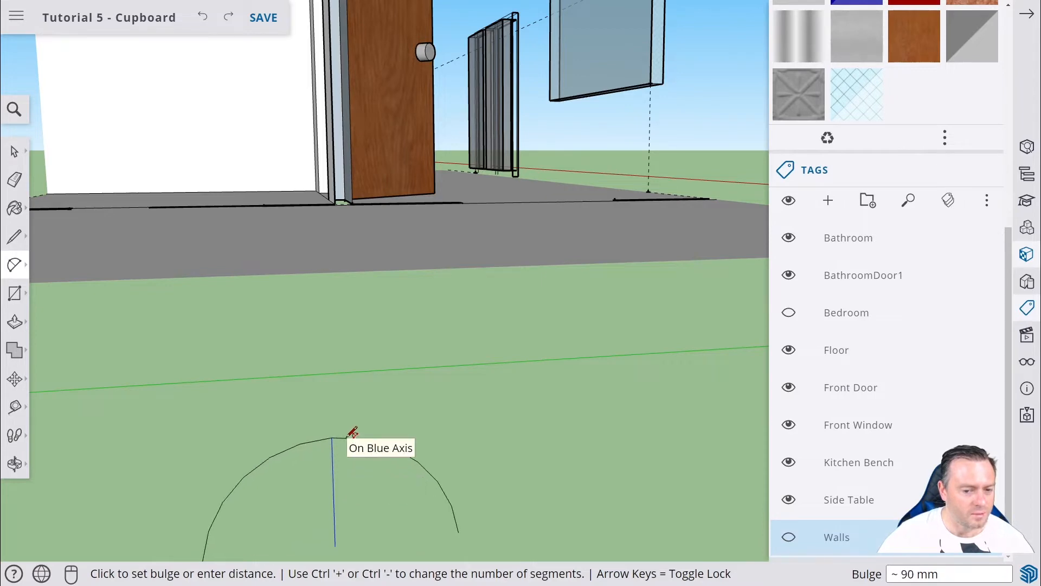
{"action": "left_click", "coordinate": [351, 432]}
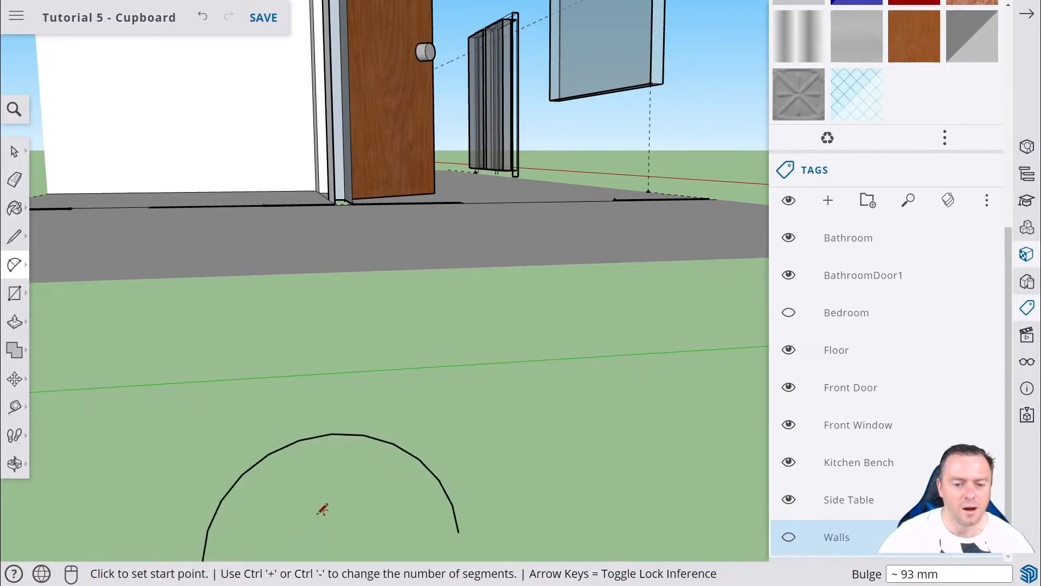
- Draw a flat circle of 10 mm radius centred on the arc's left endpoint
{"action": "middle_click_drag", "start_coordinate": [324, 506], "coordinate": [347, 499]}
{"action": "scroll", "coordinate": [399, 465], "scroll_direction": "up", "scroll_amount": 2}
{"action": "scroll", "coordinate": [483, 434], "scroll_direction": "down", "scroll_amount": 5}
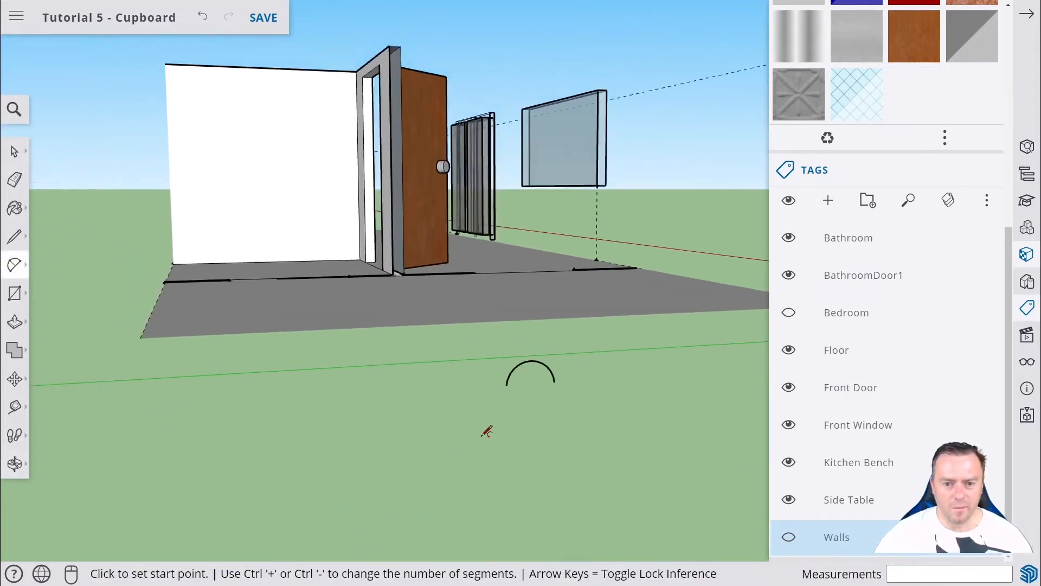
{"action": "scroll", "coordinate": [473, 434], "scroll_direction": "up", "scroll_amount": 2}
{"action": "scroll", "coordinate": [515, 402], "scroll_direction": "up", "scroll_amount": 5}
{"action": "key", "text": "c"}
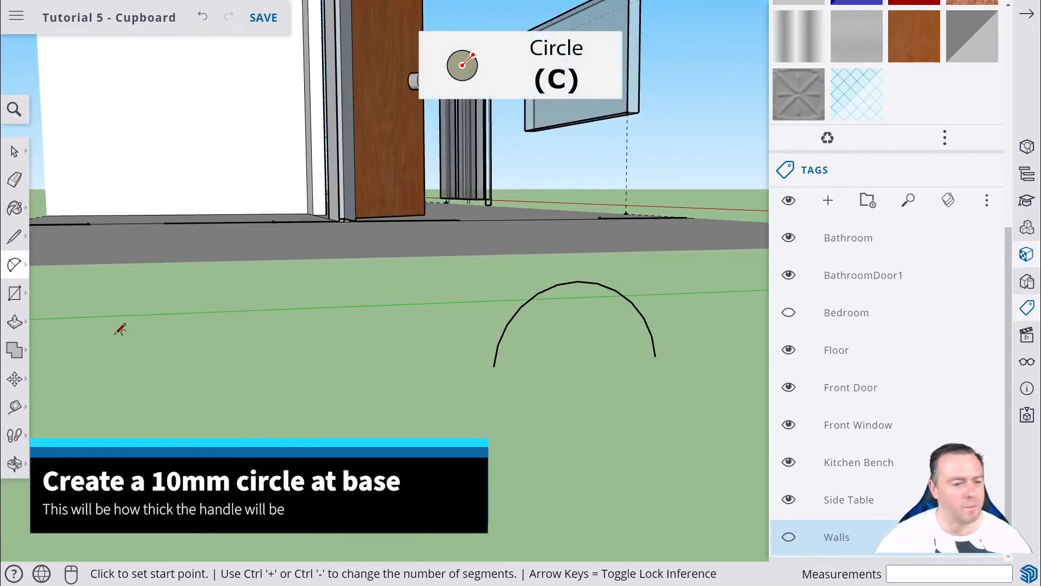
{"action": "left_click", "coordinate": [15, 292]}
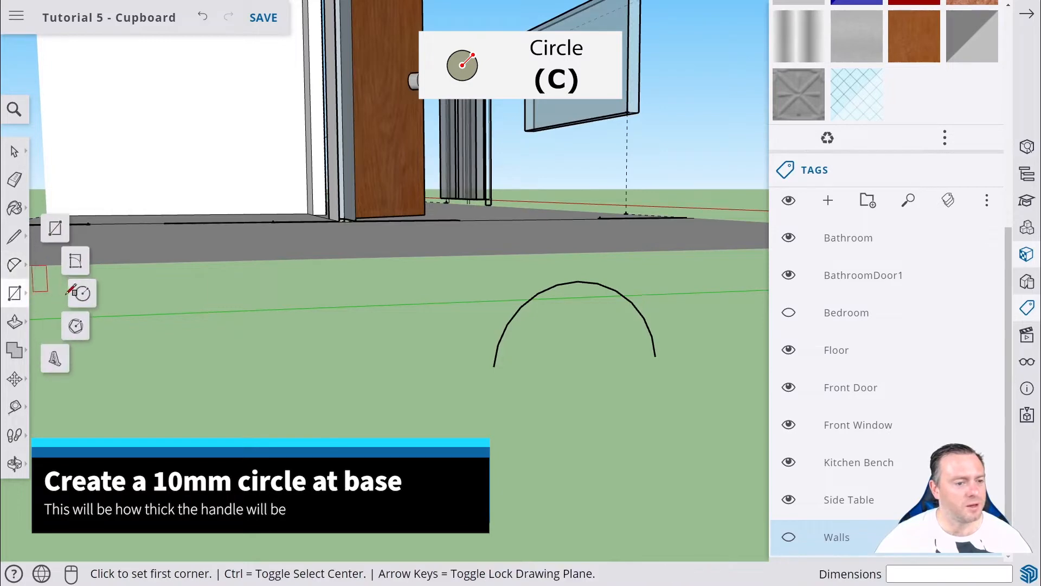
{"action": "left_click", "coordinate": [82, 295]}
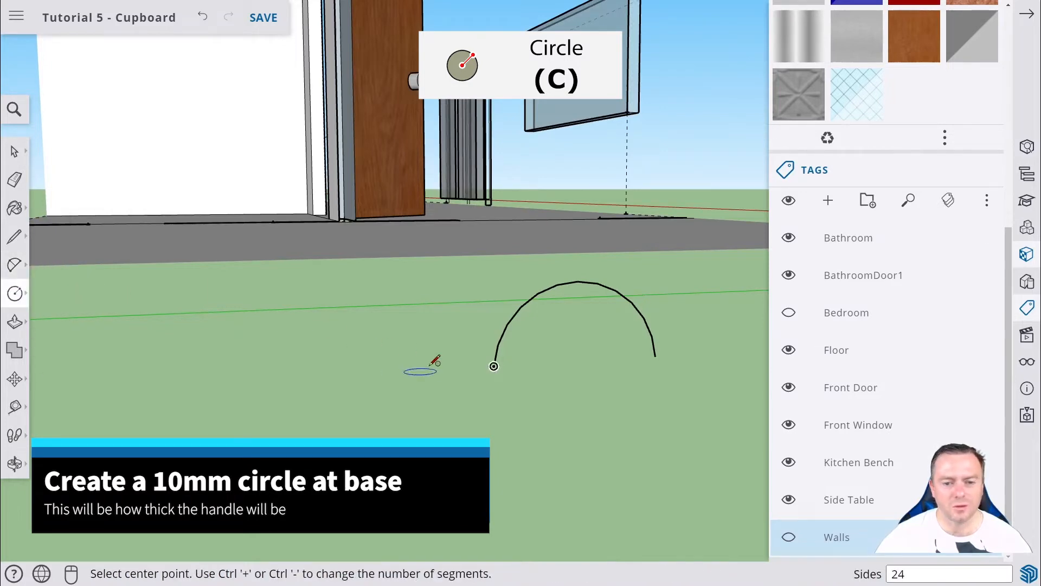
{"action": "left_click", "coordinate": [502, 368]}
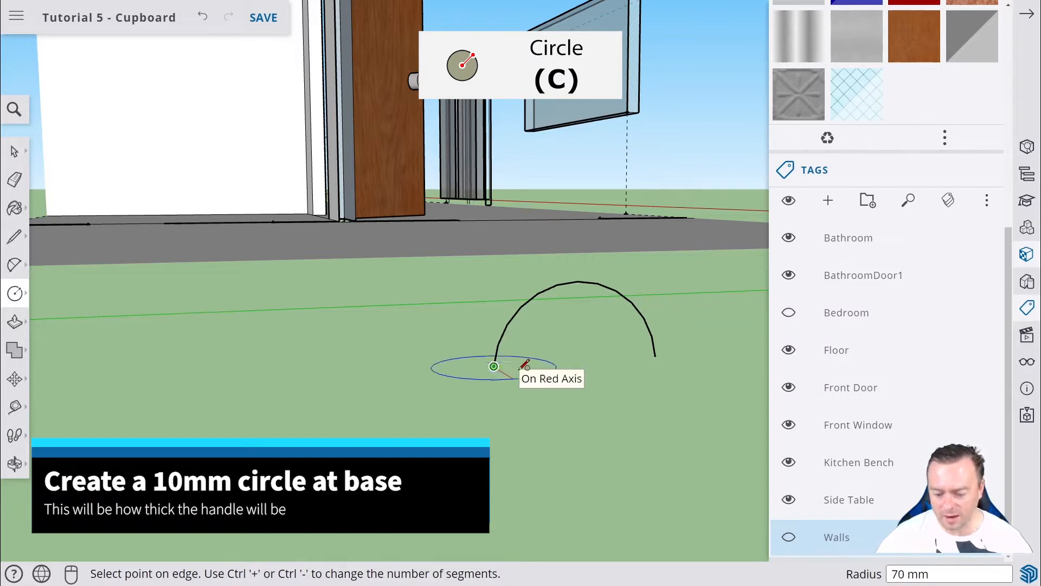
{"action": "type", "text": "10"}
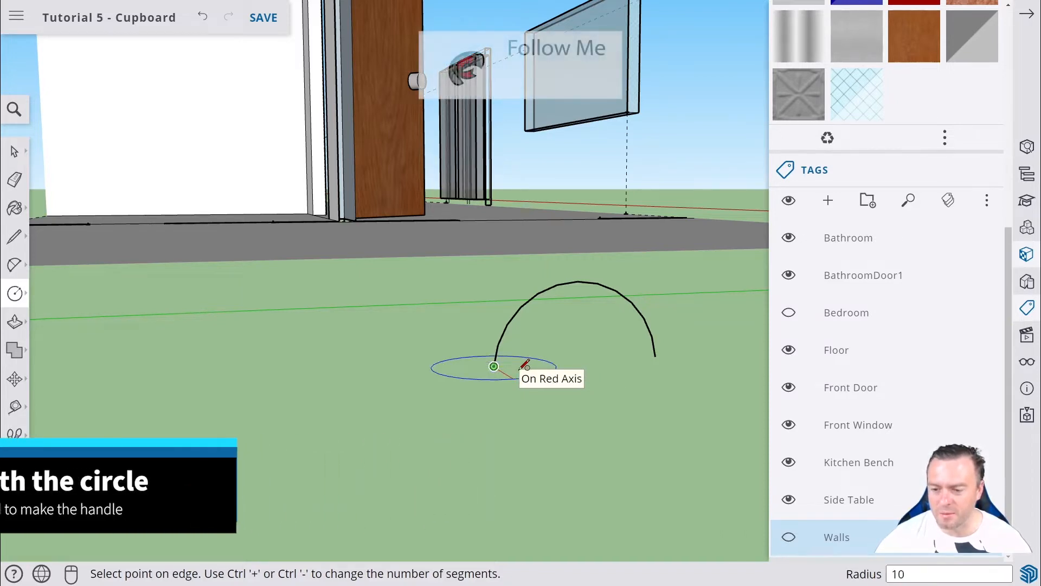
{"action": "key", "text": "Return"}
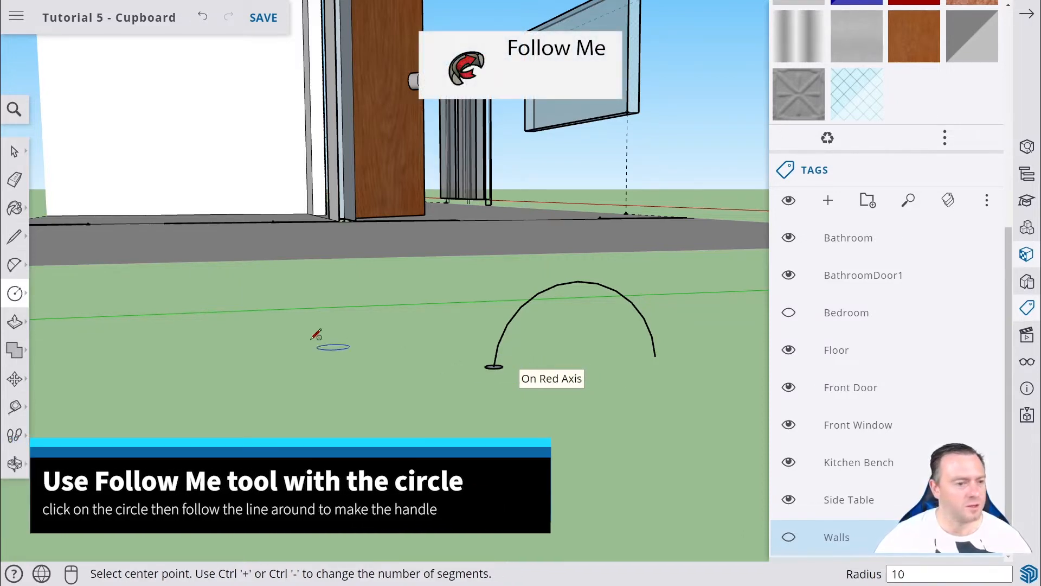
{"action": "left_click", "coordinate": [17, 321]}
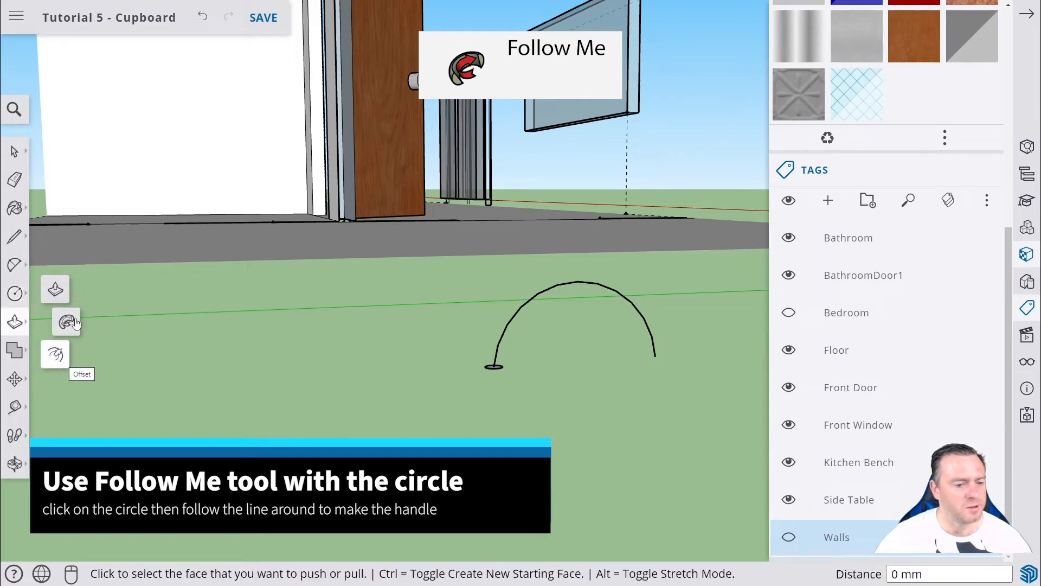
{"action": "left_click", "coordinate": [67, 322]}
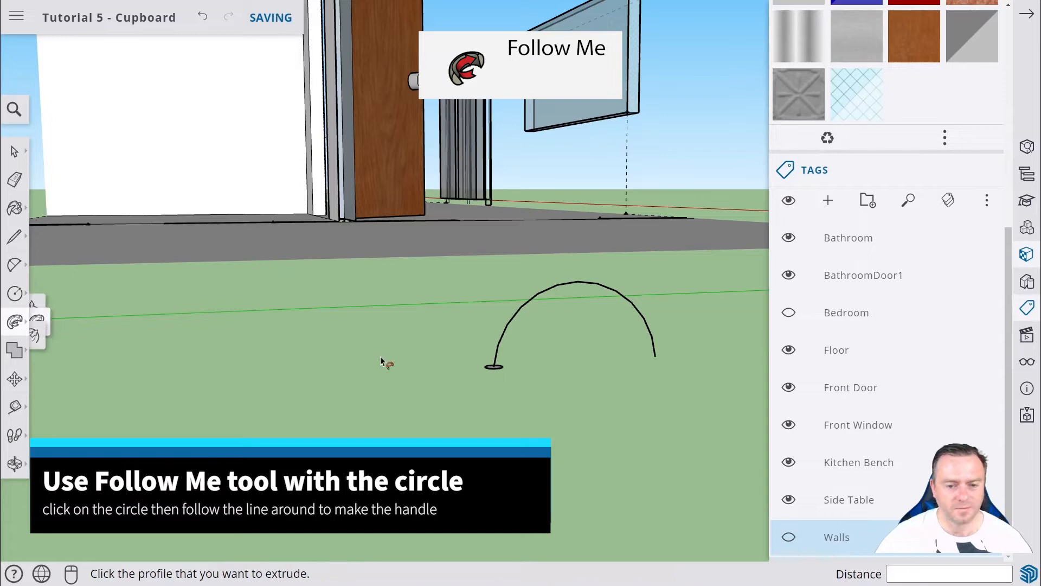
{"action": "left_click", "coordinate": [495, 368]}
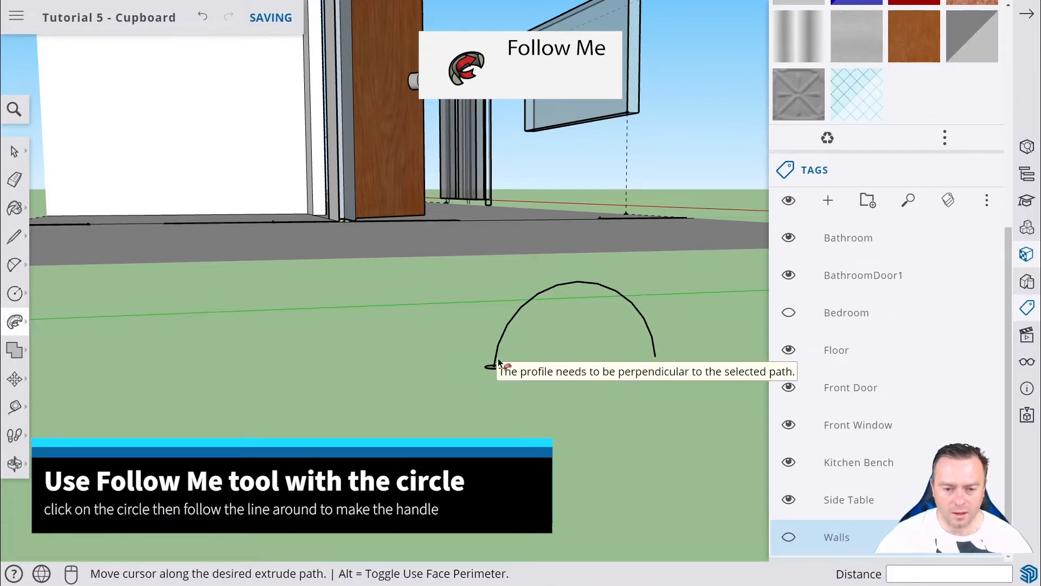
{"action": "key", "text": "o"}
{"action": "middle_click_drag", "start_coordinate": [593, 304], "coordinate": [506, 375]}
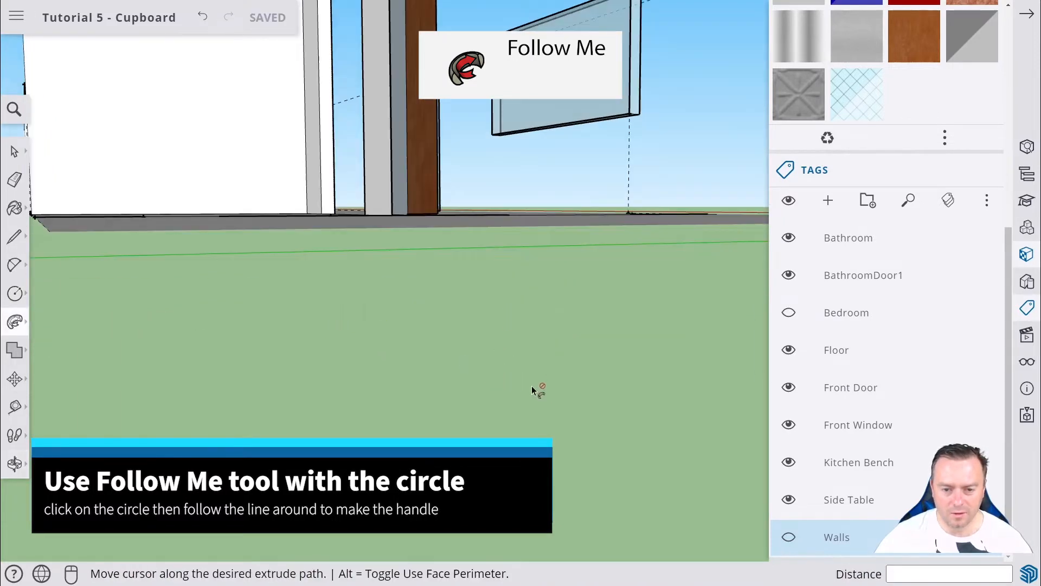
{"action": "scroll", "coordinate": [497, 386], "scroll_direction": "down", "scroll_amount": 4}
{"action": "middle_click_drag", "start_coordinate": [573, 367], "coordinate": [736, 336]}
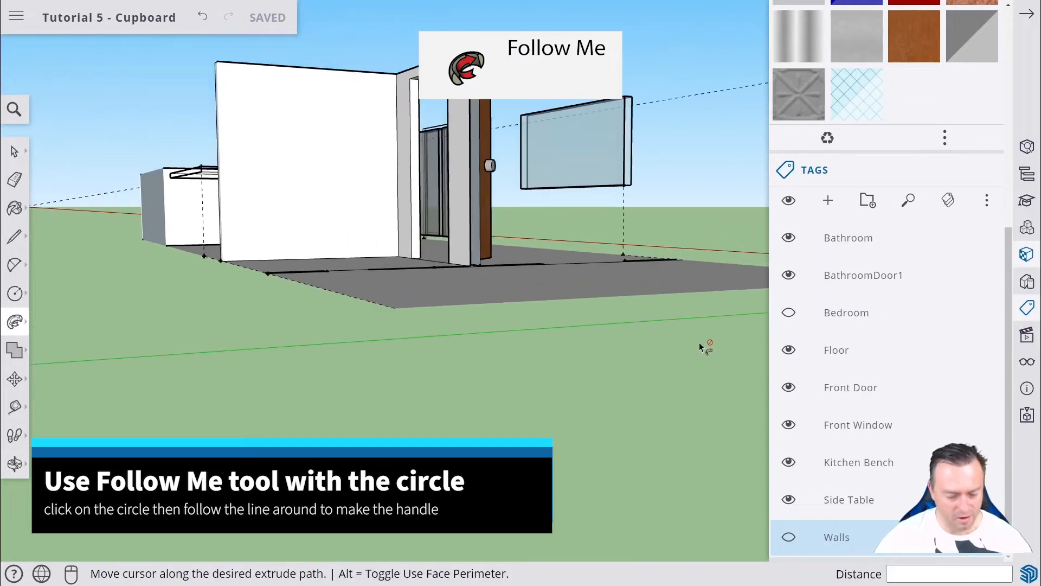
- Collapse the materials and tags display to give the model the full window width
{"action": "key", "text": "h"}
{"action": "left_click_drag", "start_coordinate": [699, 342], "coordinate": [361, 344]}
{"action": "scroll", "coordinate": [522, 338], "scroll_direction": "up", "scroll_amount": 5}
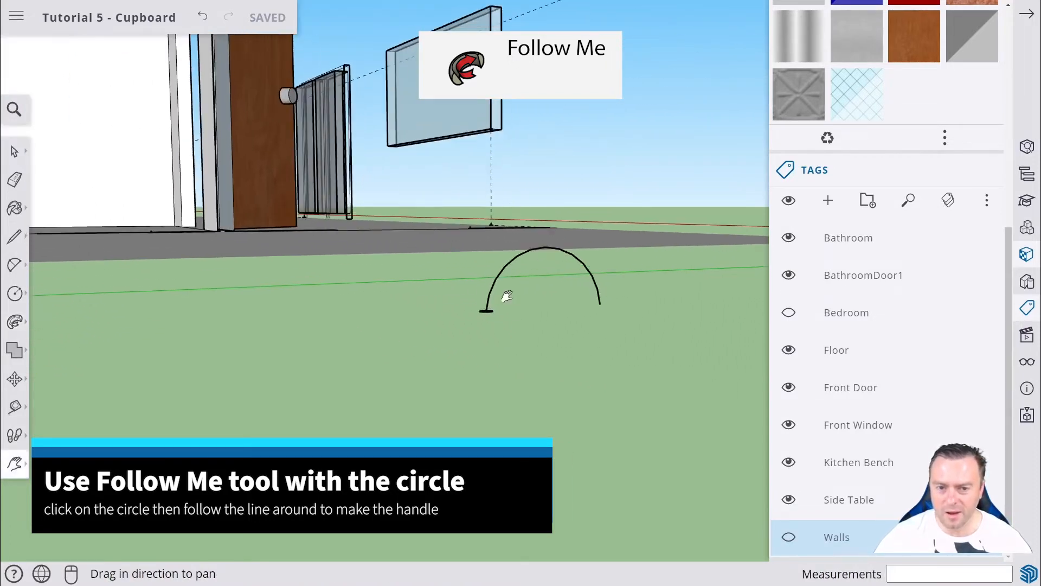
{"action": "scroll", "coordinate": [505, 295], "scroll_direction": "up", "scroll_amount": 3}
{"action": "left_click_drag", "start_coordinate": [665, 292], "coordinate": [527, 315]}
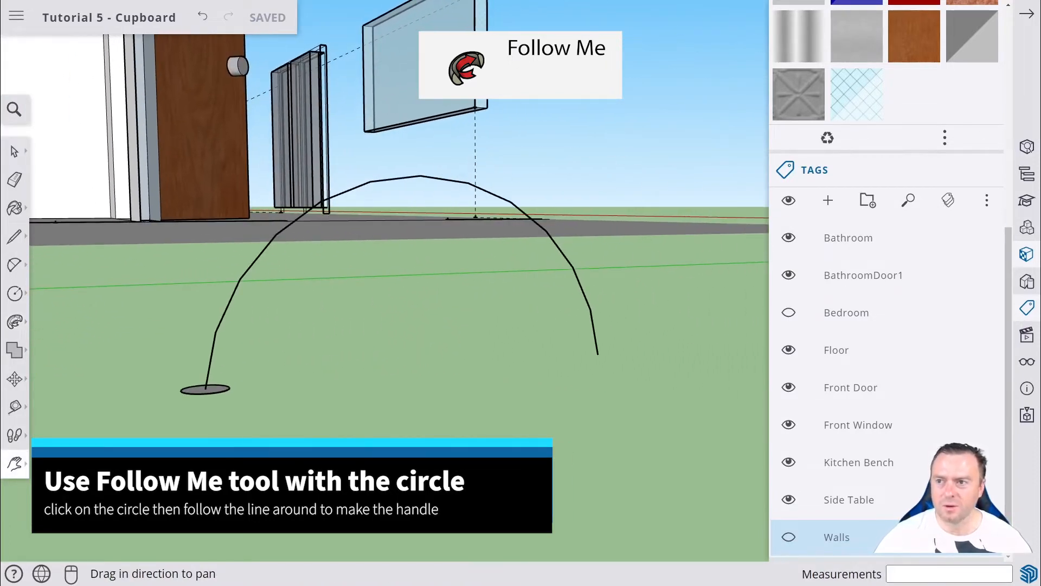
{"action": "left_click", "coordinate": [1023, 23]}
- Extrude the circle along the whole arc with Follow Me to form the curved handle
{"action": "left_click_drag", "start_coordinate": [436, 293], "coordinate": [531, 278]}
{"action": "middle_click_drag", "start_coordinate": [502, 259], "coordinate": [454, 277]}
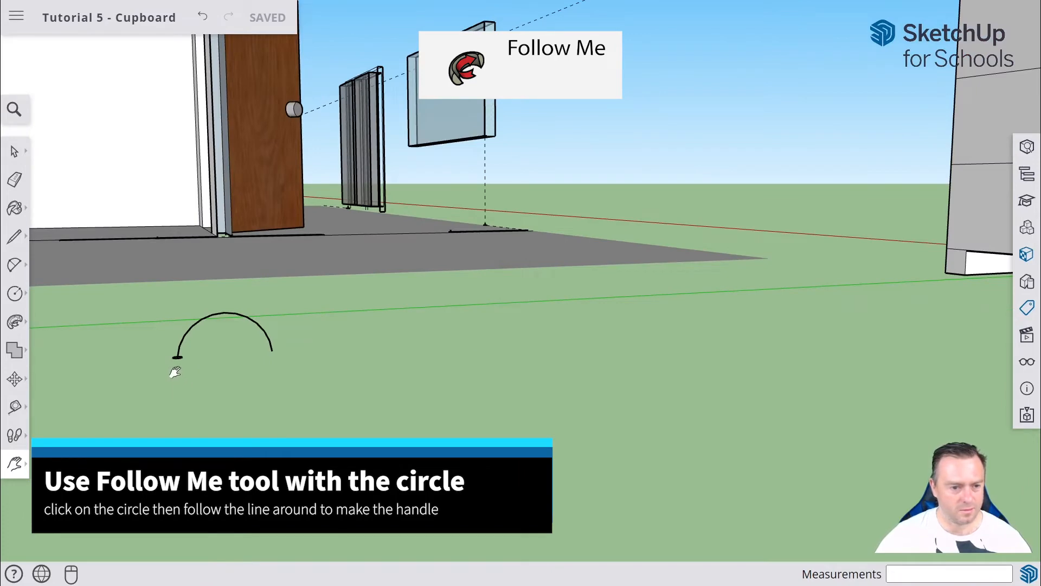
{"action": "left_click_drag", "start_coordinate": [175, 372], "coordinate": [432, 302]}
{"action": "scroll", "coordinate": [327, 330], "scroll_direction": "up", "scroll_amount": 4}
{"action": "scroll", "coordinate": [420, 306], "scroll_direction": "up", "scroll_amount": 3}
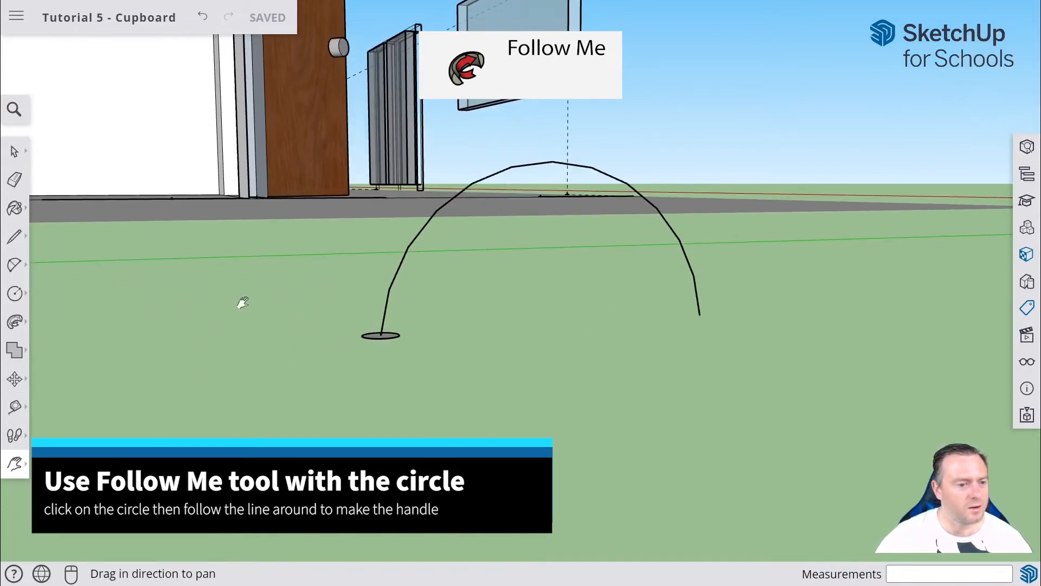
{"action": "left_click", "coordinate": [15, 321]}
{"action": "left_click", "coordinate": [380, 334]}
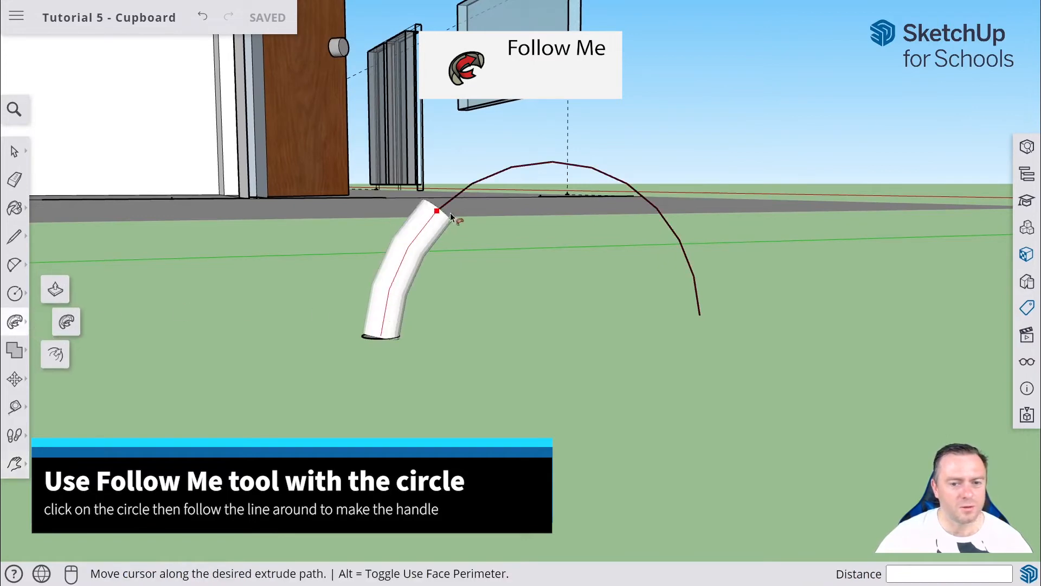
{"action": "left_click", "coordinate": [704, 314]}
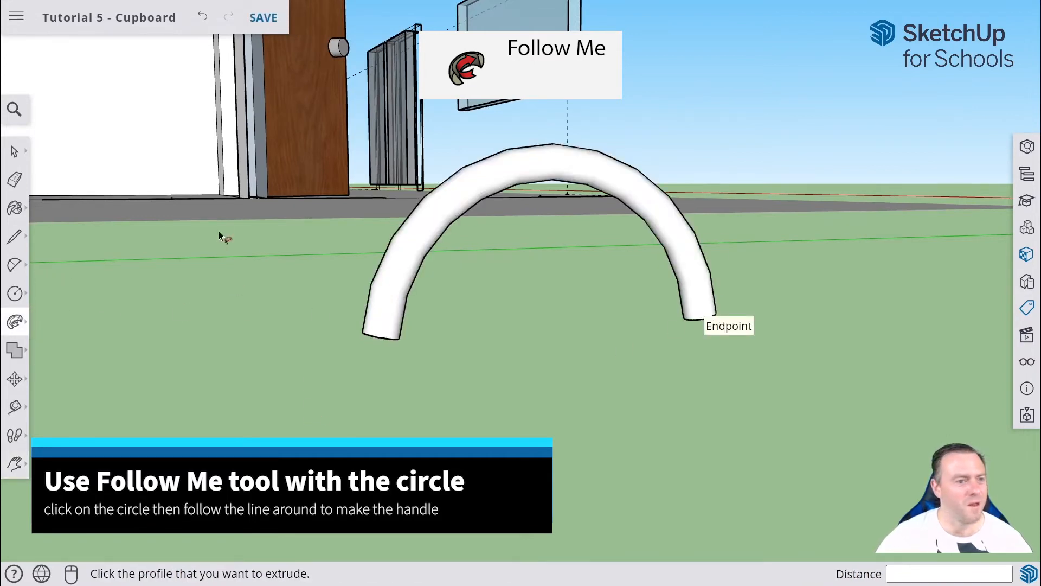
- Select the entire curved handle and make it a group
{"action": "left_click", "coordinate": [15, 153]}
{"action": "middle_click_drag", "start_coordinate": [546, 213], "coordinate": [431, 313]}
{"action": "left_click_drag", "start_coordinate": [248, 288], "coordinate": [788, 523]}
{"action": "right_click", "coordinate": [662, 415]}
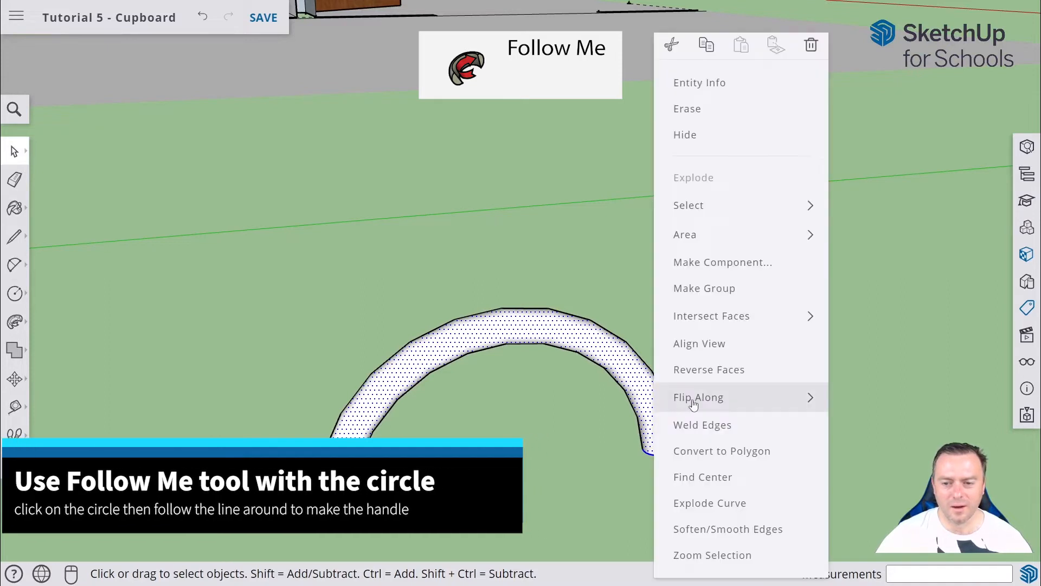
{"action": "left_click", "coordinate": [697, 287]}
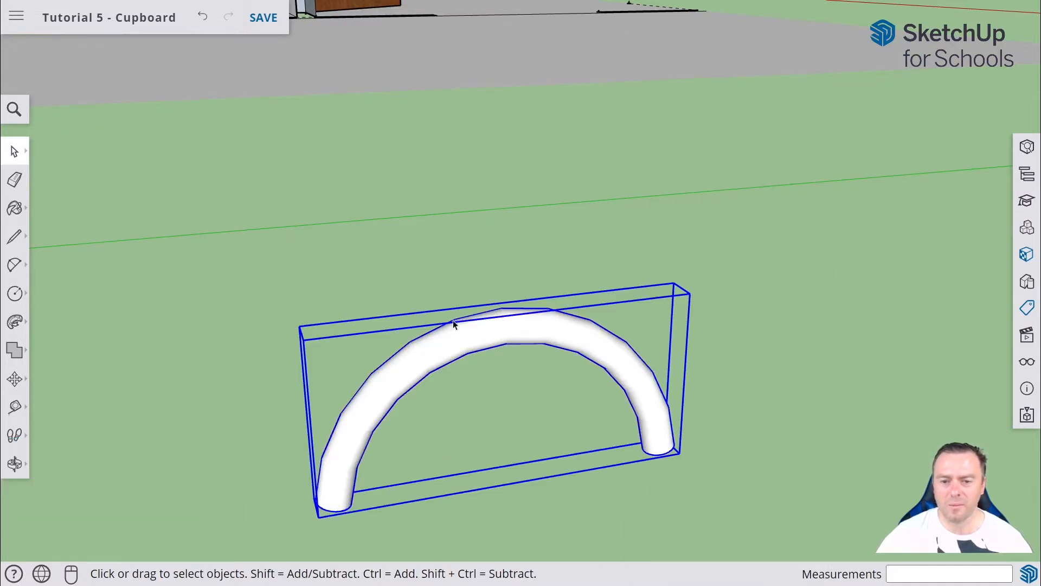
- Paint the curved handle group with the yellow-orange in-model material Katherine_Watch1
{"action": "left_click", "coordinate": [601, 317]}
{"action": "scroll", "coordinate": [700, 293], "scroll_direction": "down", "scroll_amount": 5}
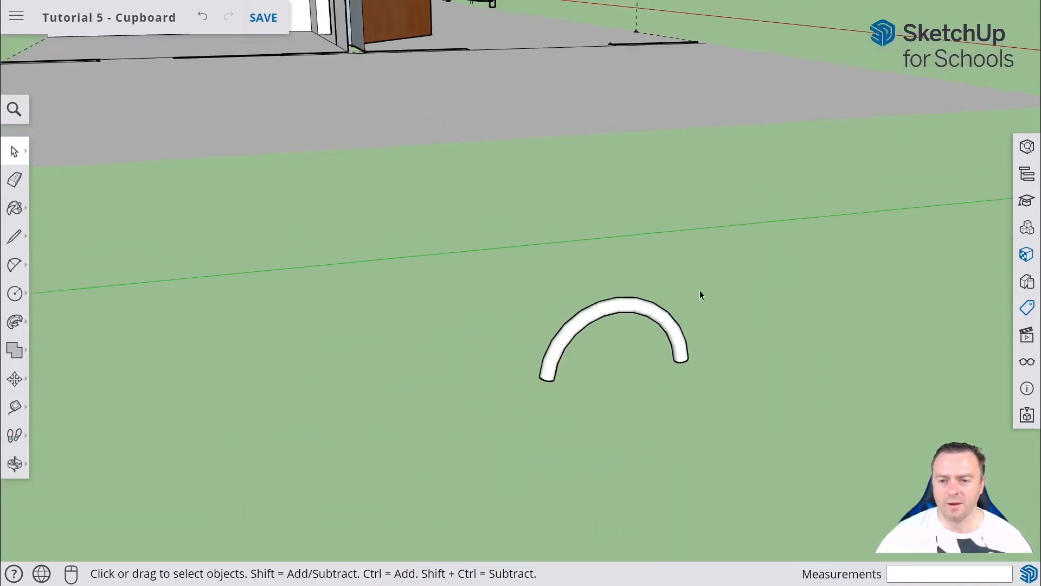
{"action": "left_click", "coordinate": [1025, 255]}
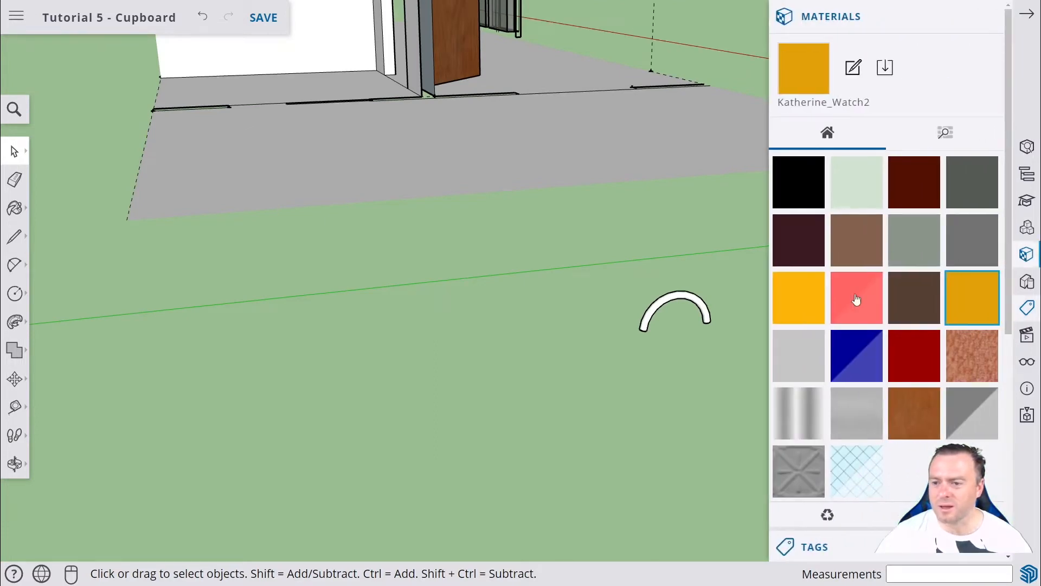
{"action": "left_click", "coordinate": [795, 311]}
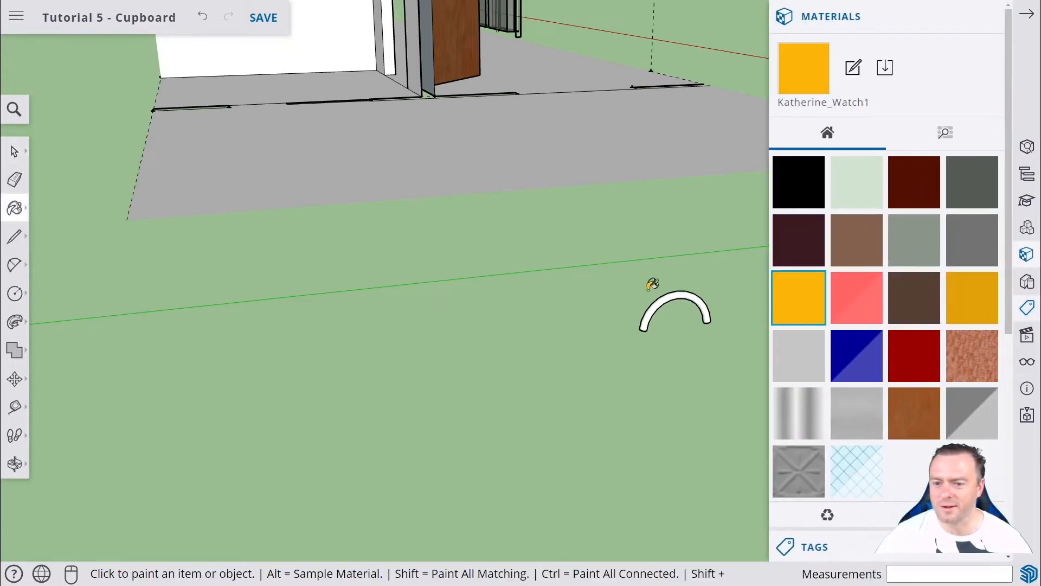
{"action": "left_click", "coordinate": [680, 293]}
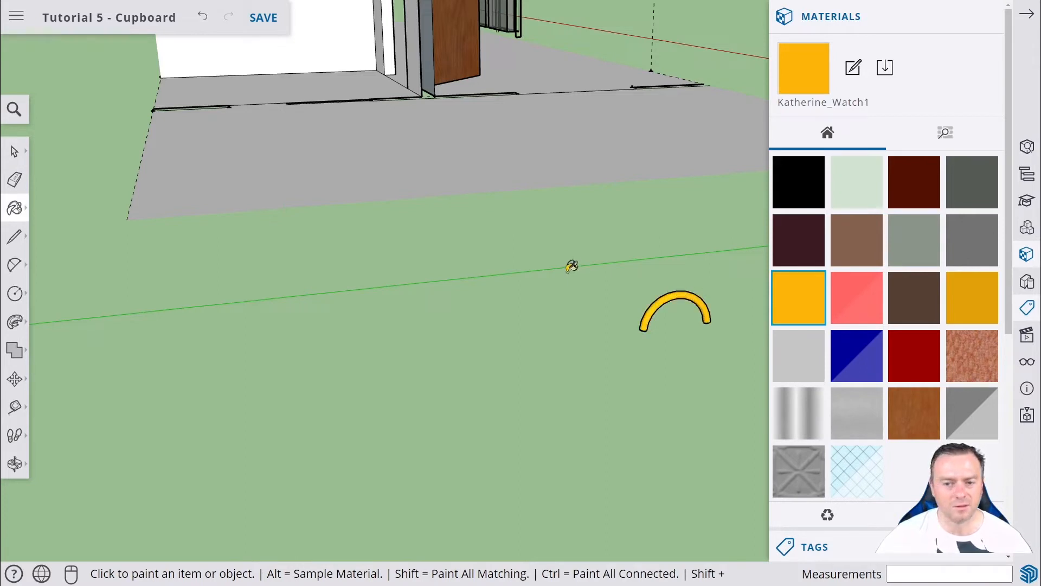
{"action": "left_click", "coordinate": [15, 152]}
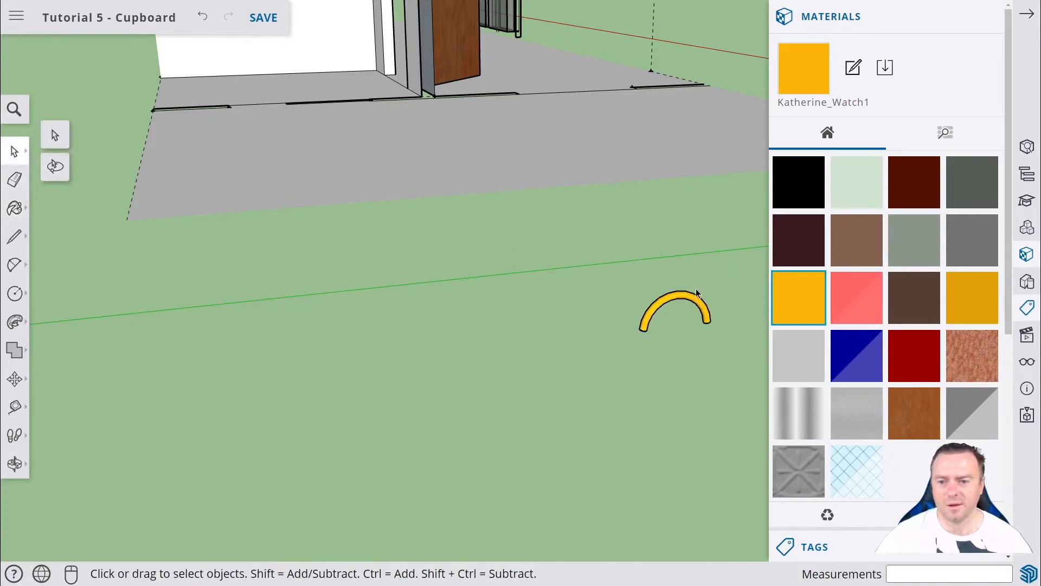
- Move the painted handle about 1587 mm along the green axis toward the drawer unit
{"action": "left_click_drag", "start_coordinate": [617, 343], "coordinate": [617, 344]}
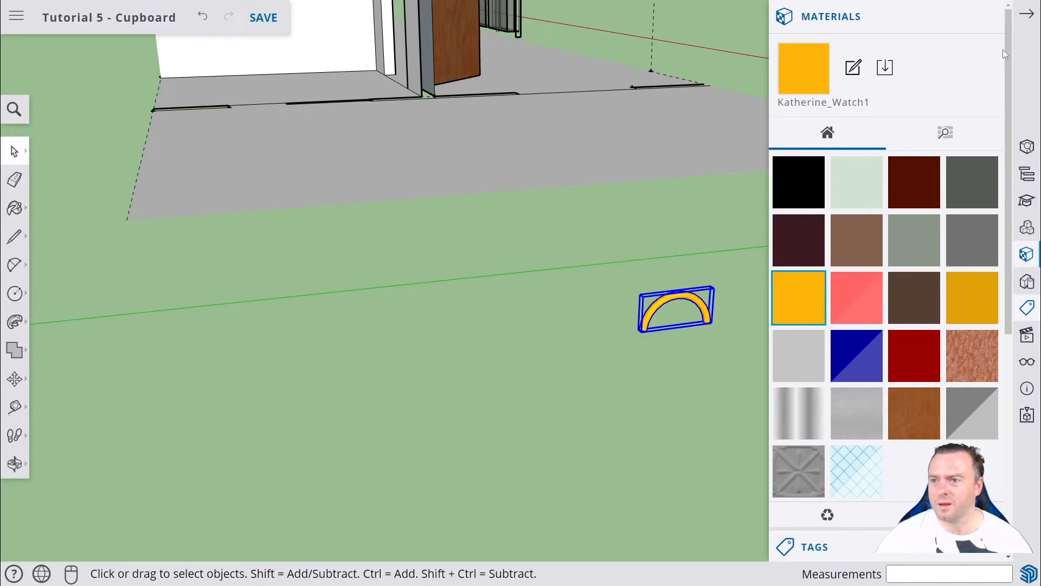
{"action": "left_click", "coordinate": [1032, 26]}
{"action": "middle_click_drag", "start_coordinate": [813, 195], "coordinate": [563, 353]}
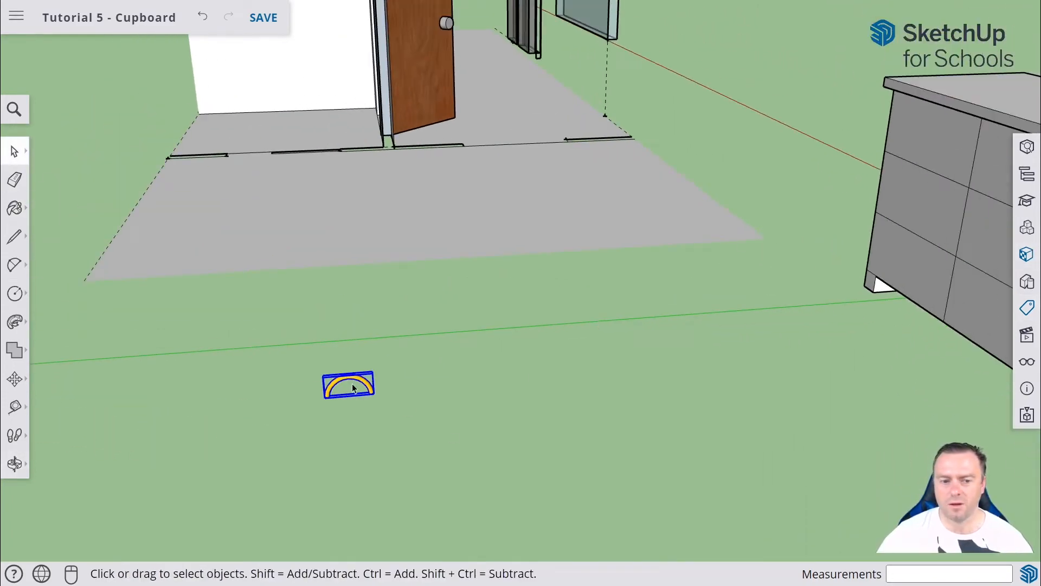
{"action": "left_click", "coordinate": [15, 379]}
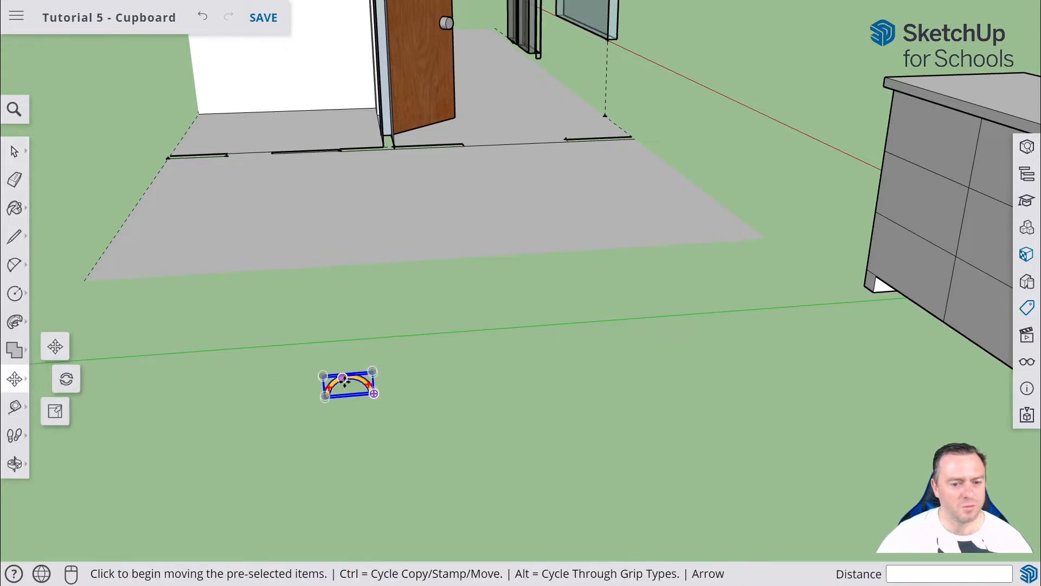
{"action": "left_click", "coordinate": [375, 396]}
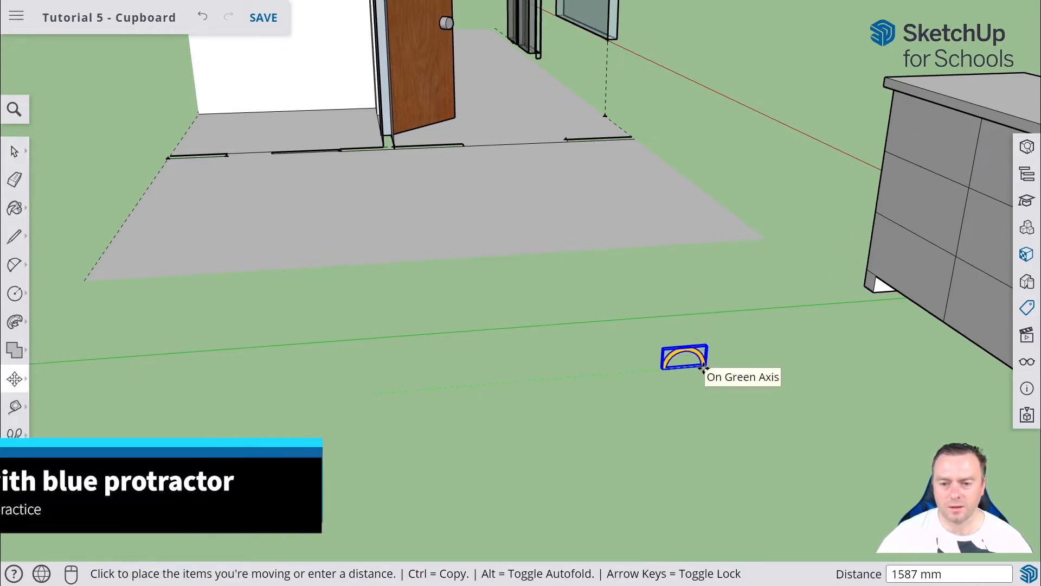
{"action": "left_click", "coordinate": [704, 366]}
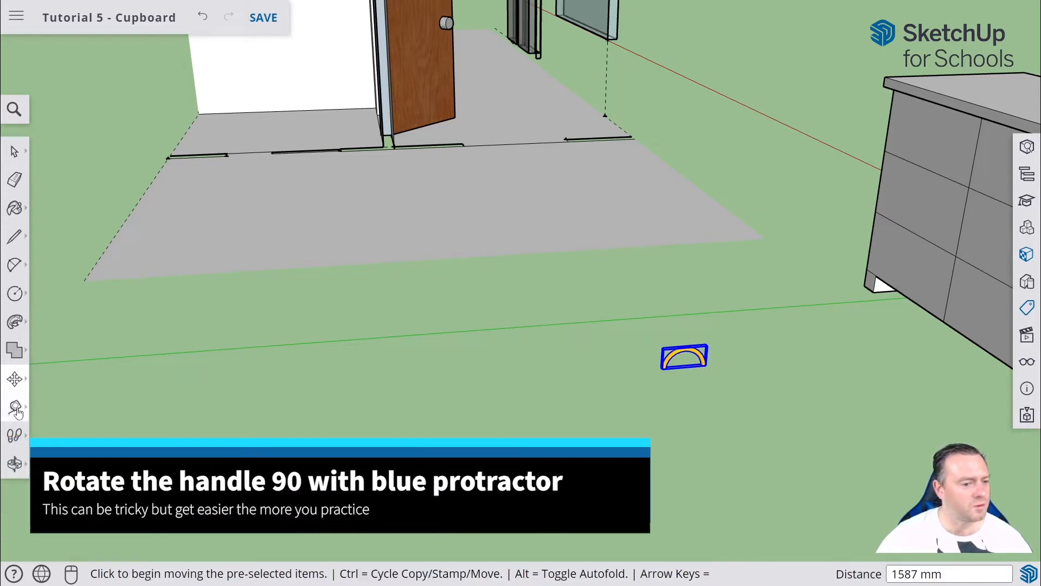
- Try to rotate the handle in the horizontal plane around a centre point just above it
{"action": "left_click", "coordinate": [15, 378]}
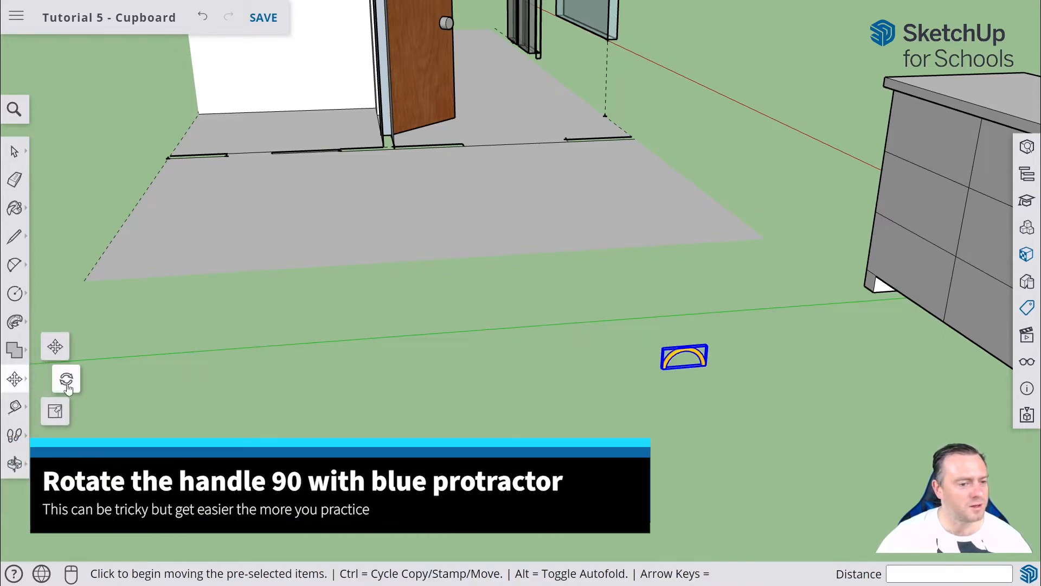
{"action": "left_click", "coordinate": [43, 378]}
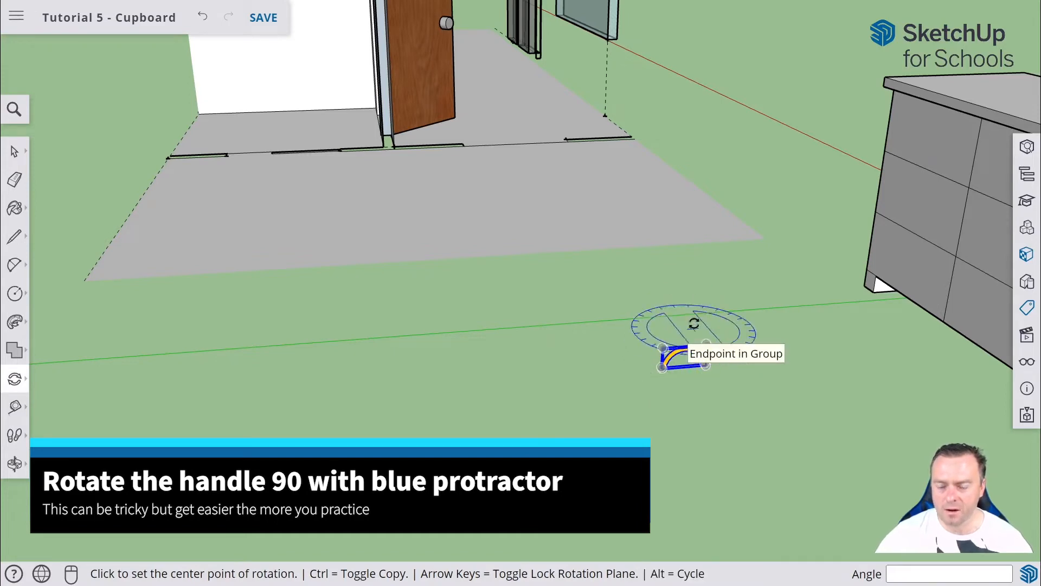
{"action": "middle_click_drag", "start_coordinate": [691, 325], "coordinate": [682, 380]}
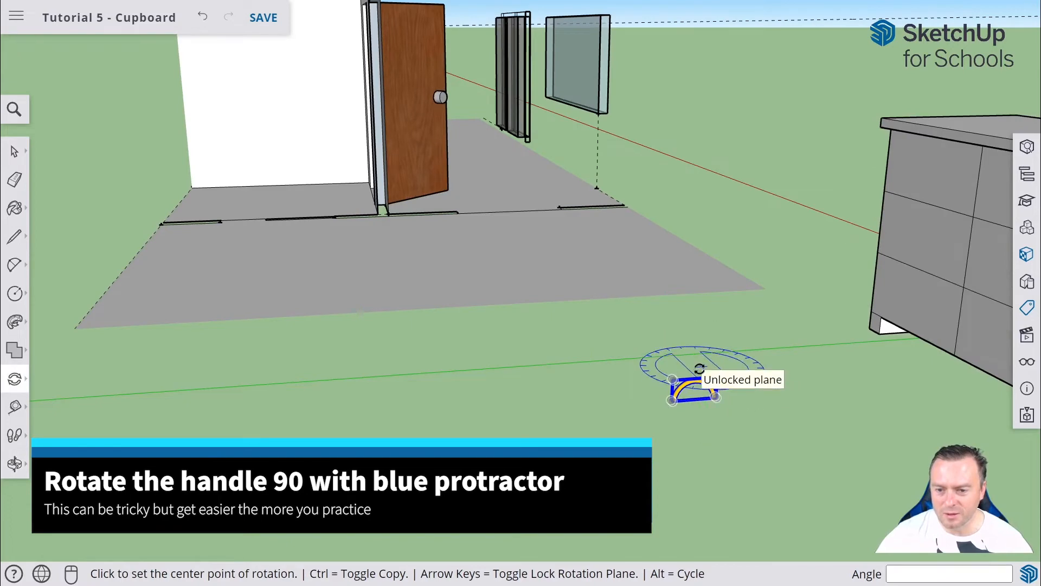
{"action": "left_click", "coordinate": [700, 368]}
{"action": "left_click", "coordinate": [726, 366]}
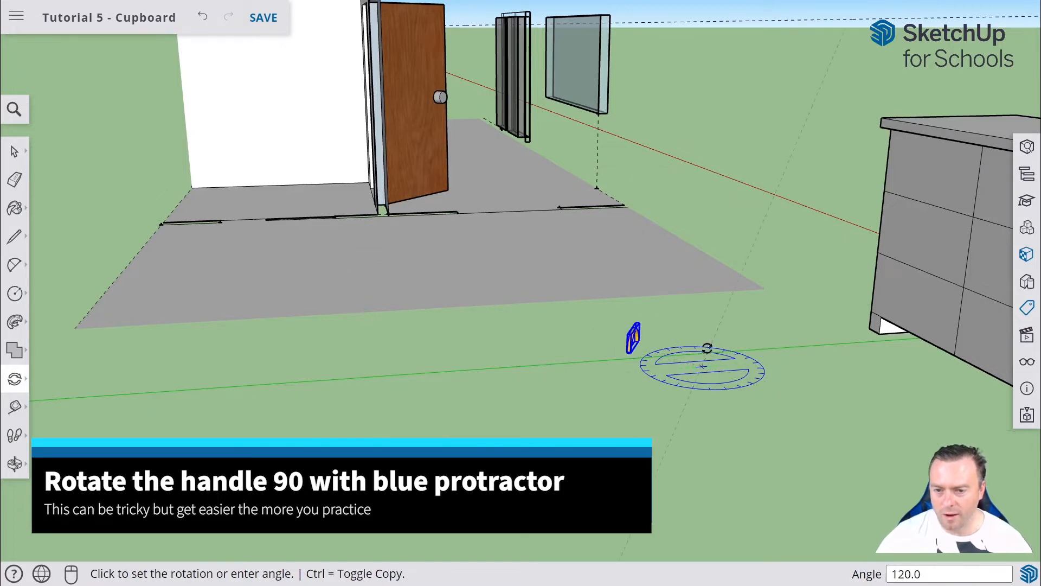
{"action": "left_click", "coordinate": [674, 379]}
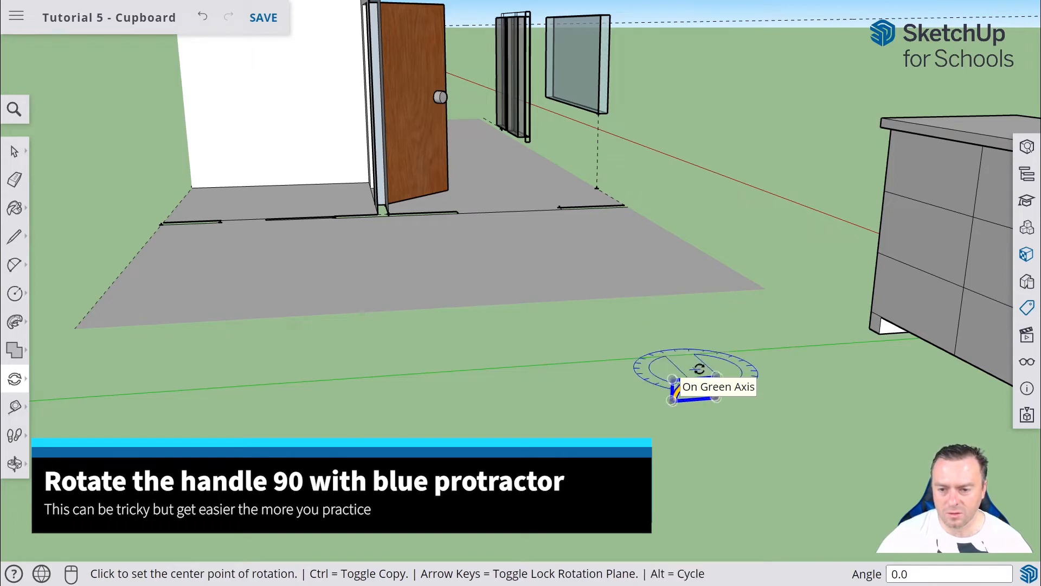
- Try to rotate the handle around the midpoint of its bounding box's upper edge
{"action": "scroll", "coordinate": [706, 367], "scroll_direction": "up", "scroll_amount": 3}
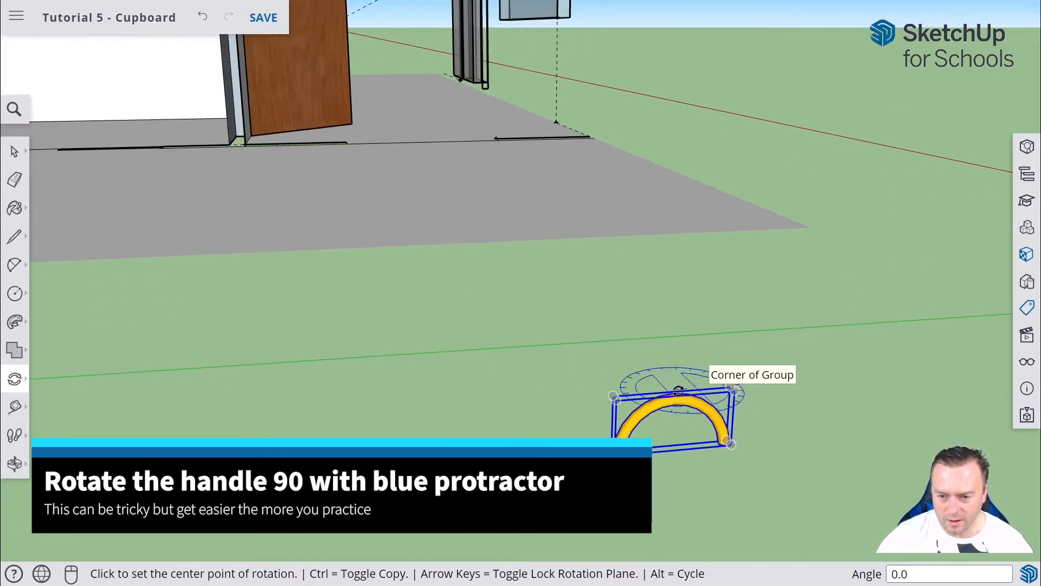
{"action": "left_click", "coordinate": [675, 391]}
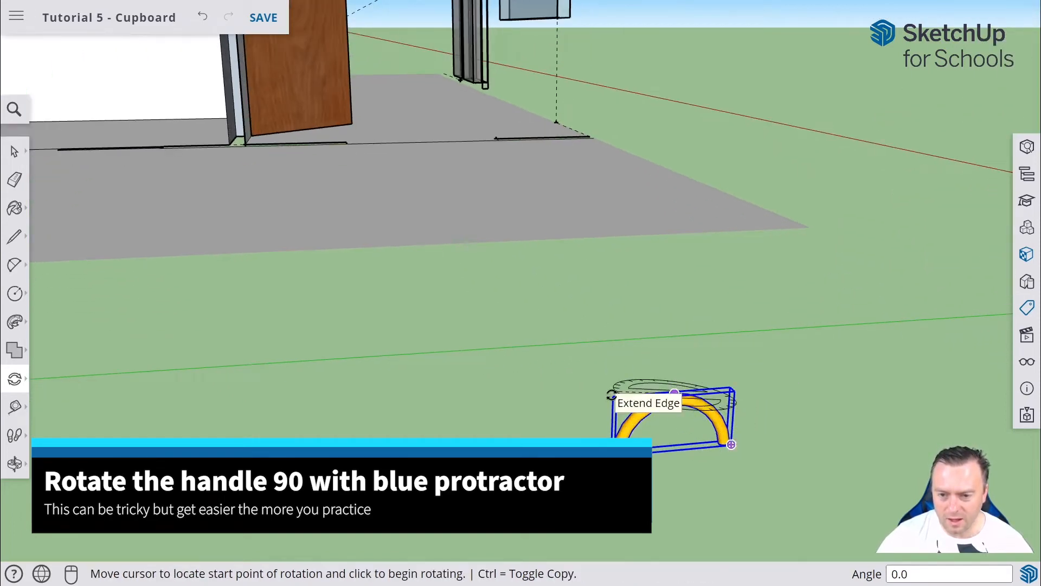
{"action": "left_click", "coordinate": [611, 394]}
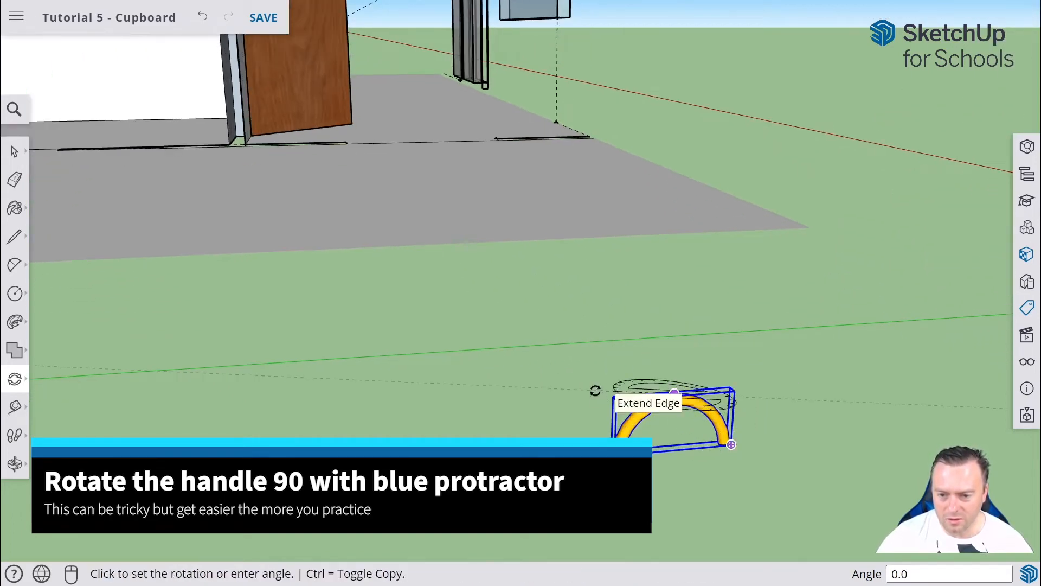
{"action": "left_click", "coordinate": [741, 393]}
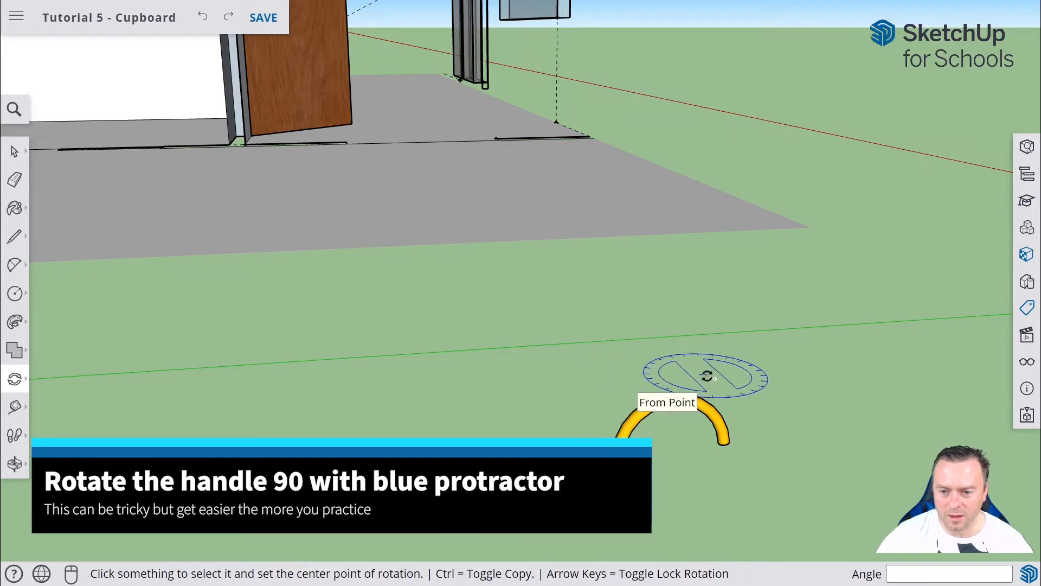
- Try rotating a copy of the handle 90 degrees around its highest point, and undo the copy
{"action": "left_click", "coordinate": [675, 396]}
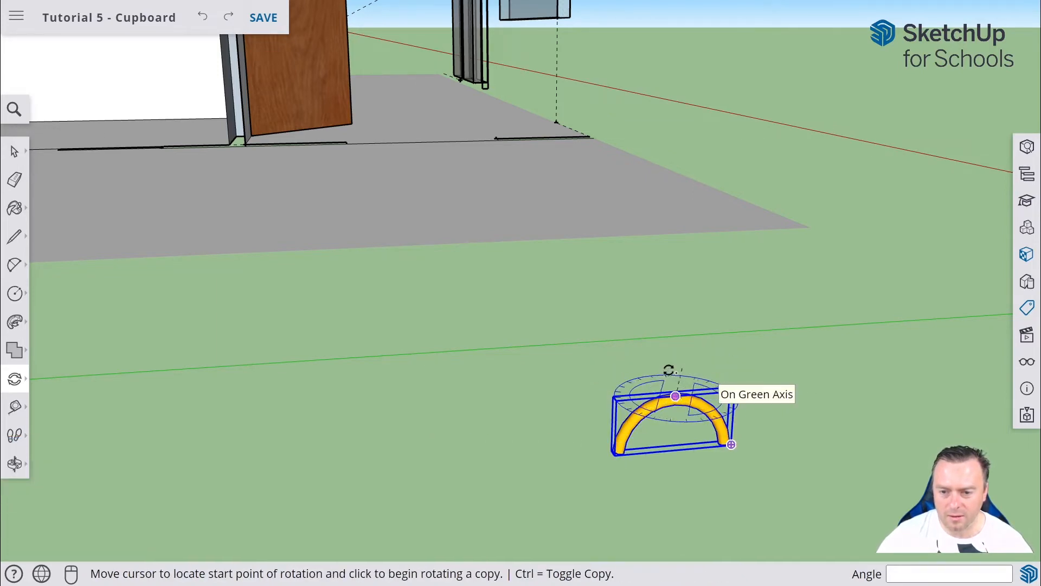
{"action": "left_click", "coordinate": [700, 376]}
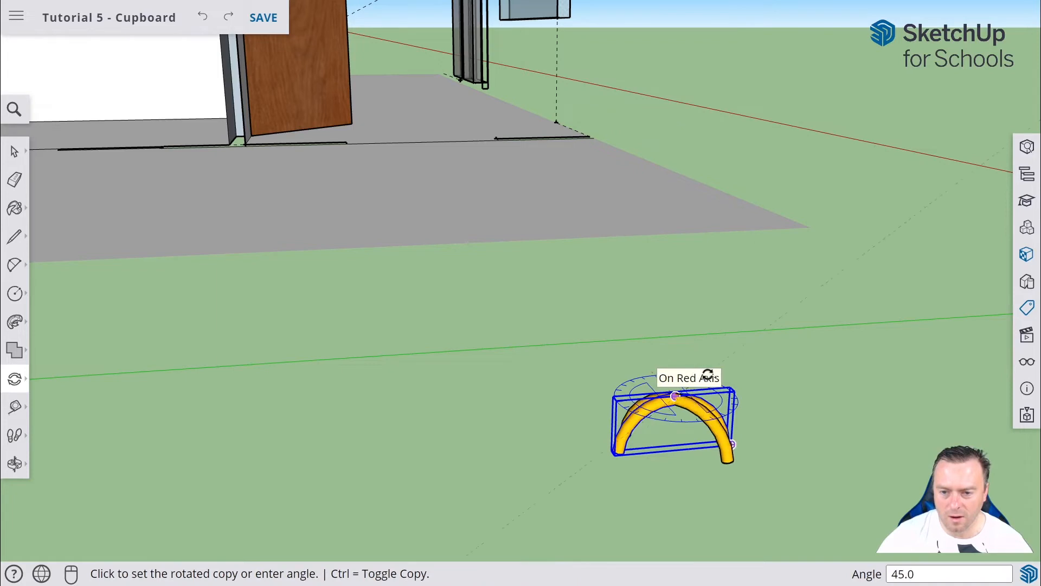
{"action": "left_click", "coordinate": [730, 404]}
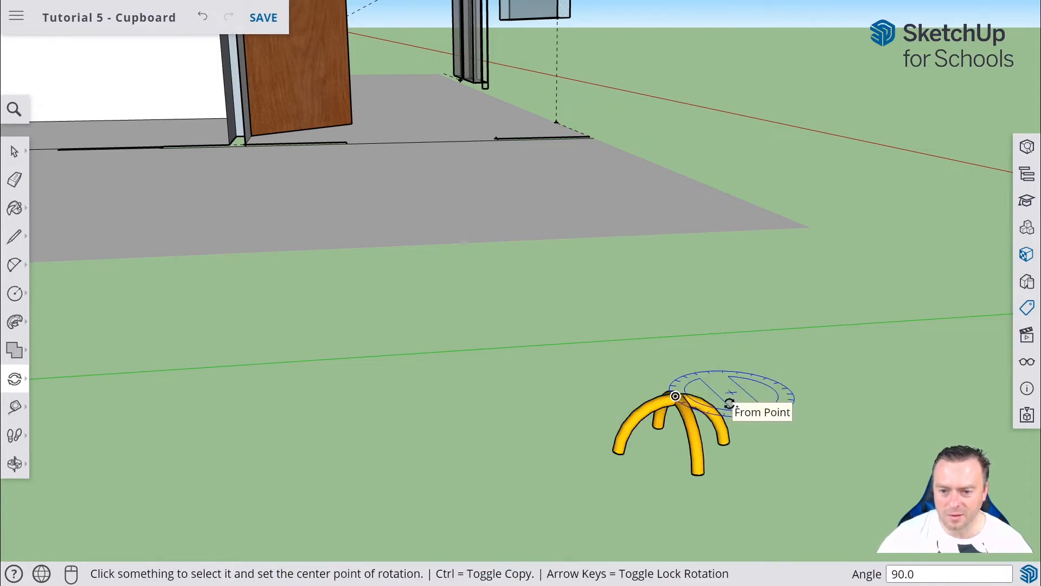
{"action": "key", "text": "ctrl+z"}
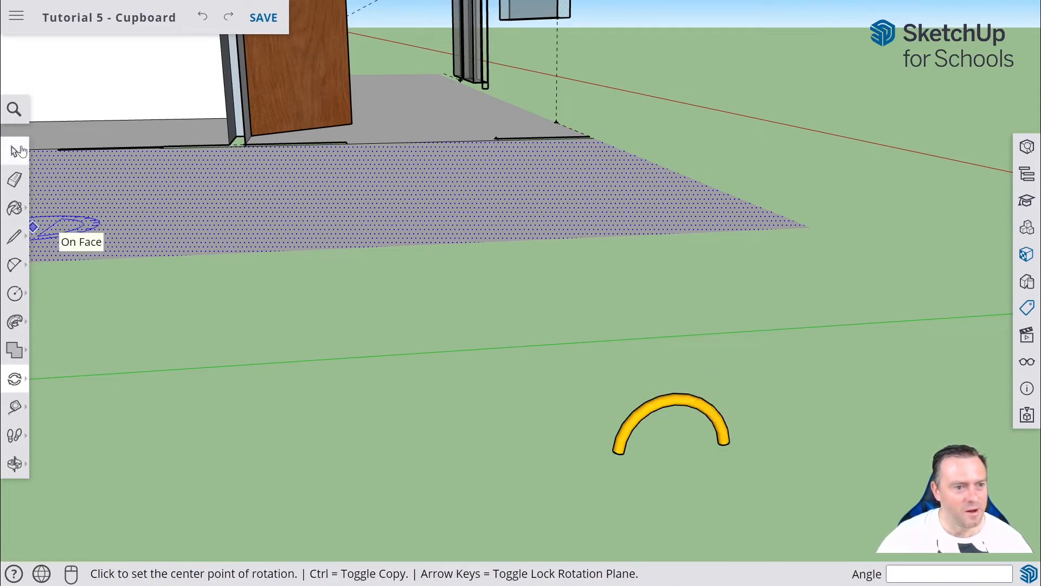
- Reselect the single handle and move it about 90 mm from its current spot
{"action": "left_click", "coordinate": [18, 150]}
{"action": "left_click", "coordinate": [660, 404]}
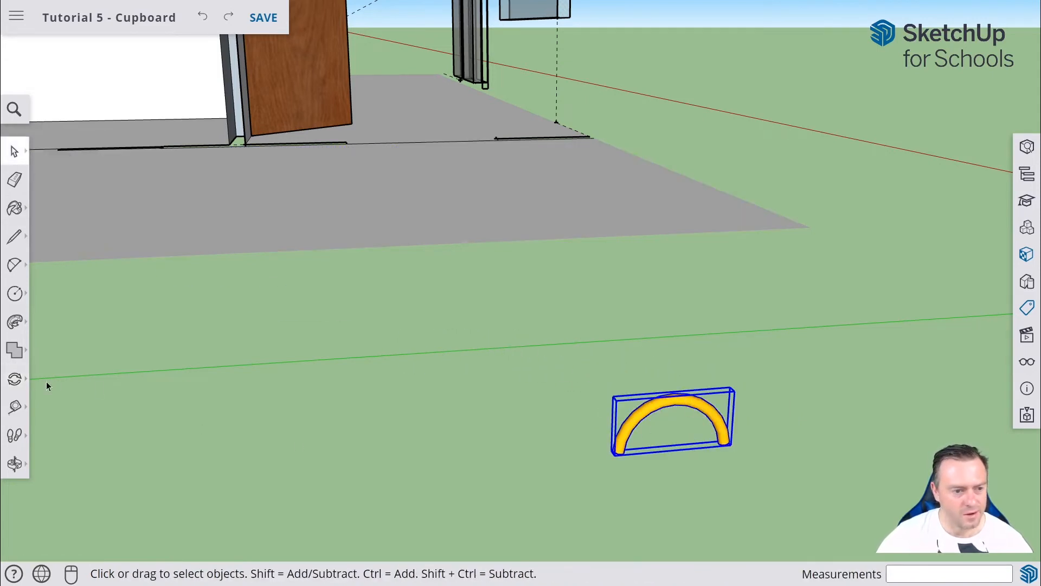
{"action": "left_click", "coordinate": [14, 378]}
{"action": "left_click", "coordinate": [53, 346]}
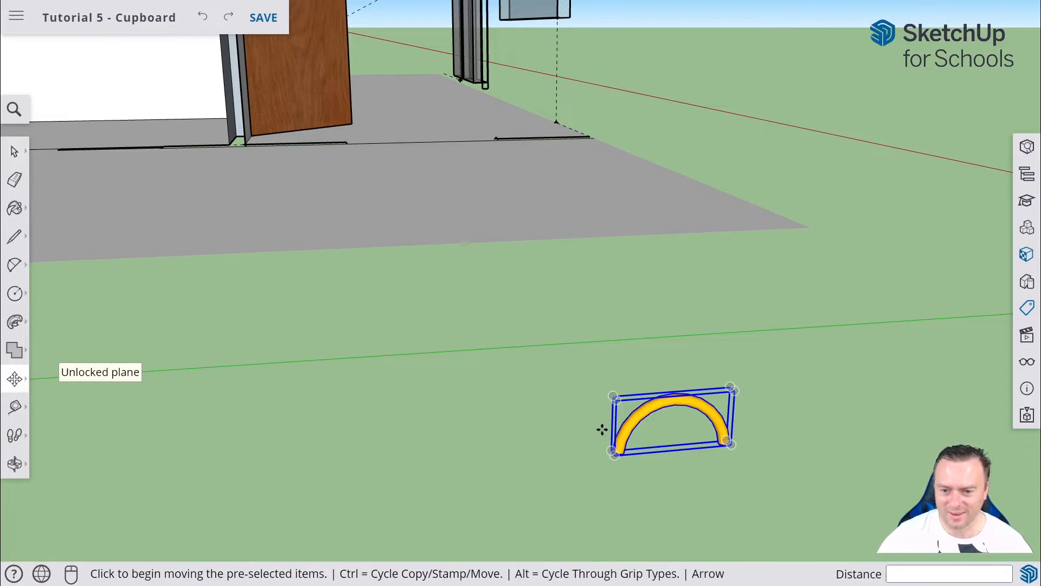
{"action": "left_click", "coordinate": [648, 408]}
{"action": "left_click", "coordinate": [624, 426]}
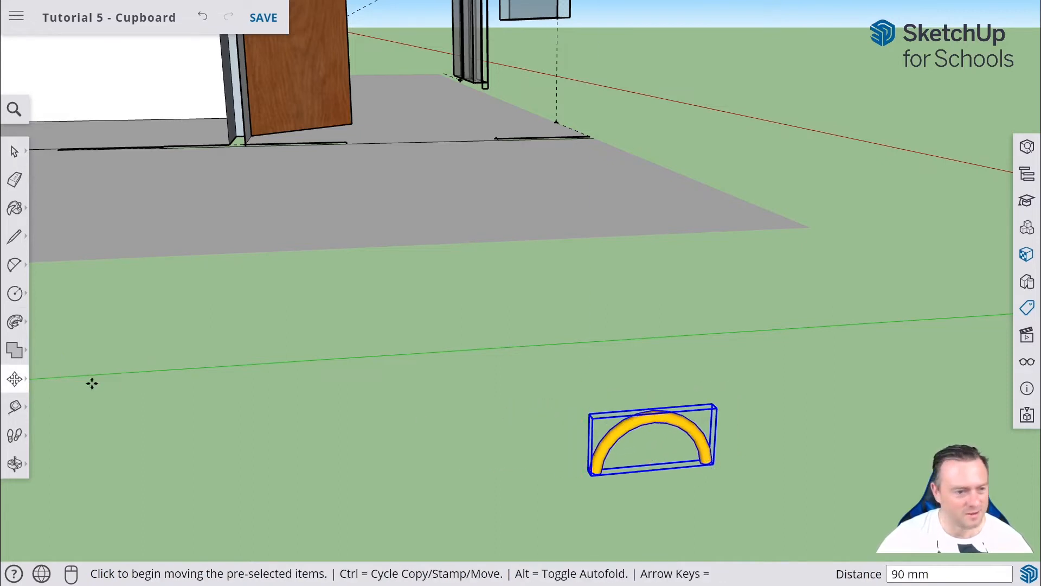
- Rotate the handle 90 degrees around the blue axis, starting from the green axis direction
{"action": "left_click", "coordinate": [22, 382]}
{"action": "left_click", "coordinate": [66, 379]}
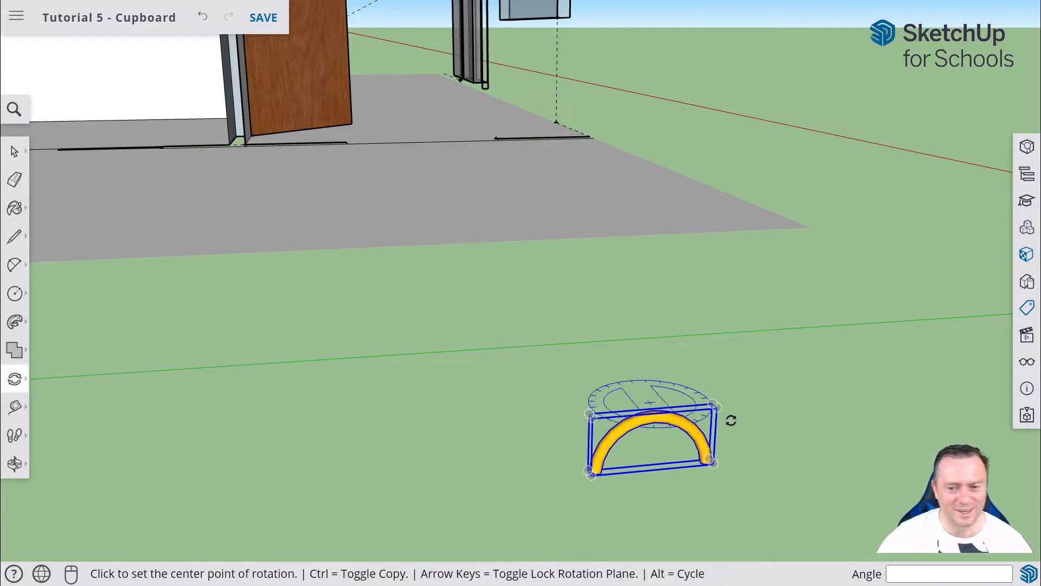
{"action": "left_click", "coordinate": [655, 408]}
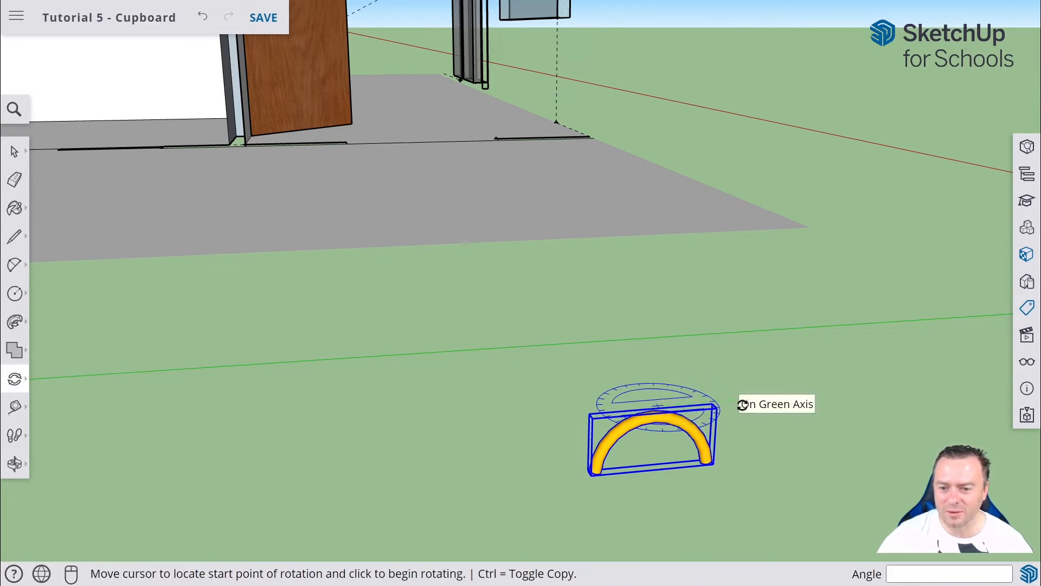
{"action": "left_click", "coordinate": [737, 398]}
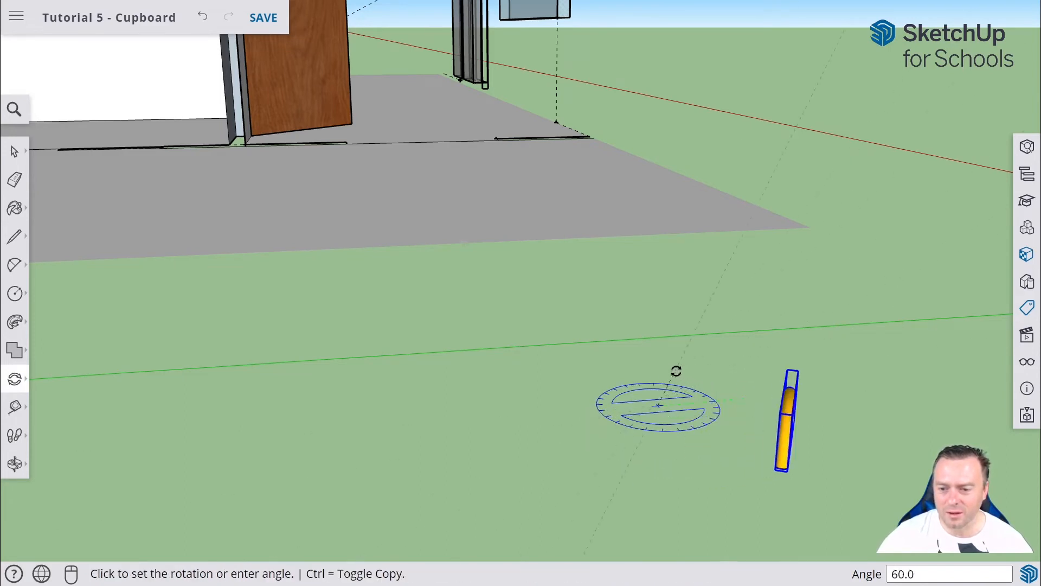
{"action": "left_click", "coordinate": [627, 361]}
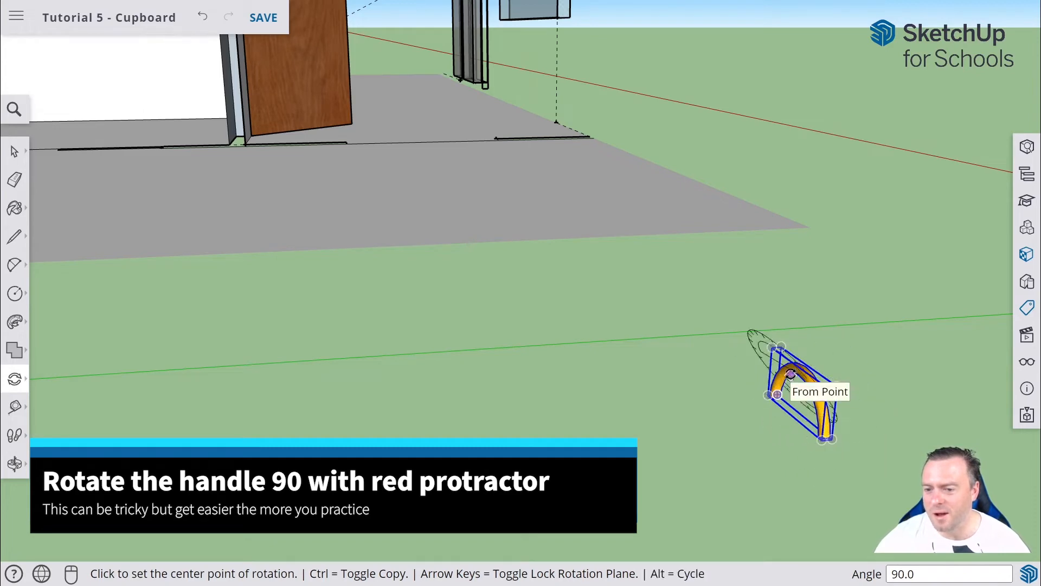
- Rotate the handle 90 degrees around the red axis from its base so that it lies flat
{"action": "middle_click_drag", "start_coordinate": [866, 397], "coordinate": [802, 375]}
{"action": "mouse_move", "coordinate": [372, 317]}
{"action": "middle_mouse_down"}
{"action": "mouse_move", "coordinate": [360, 304]}
{"action": "mouse_move", "coordinate": [372, 304]}
{"action": "mouse_move", "coordinate": [352, 299]}
{"action": "mouse_move", "coordinate": [363, 297]}
{"action": "middle_mouse_up"}
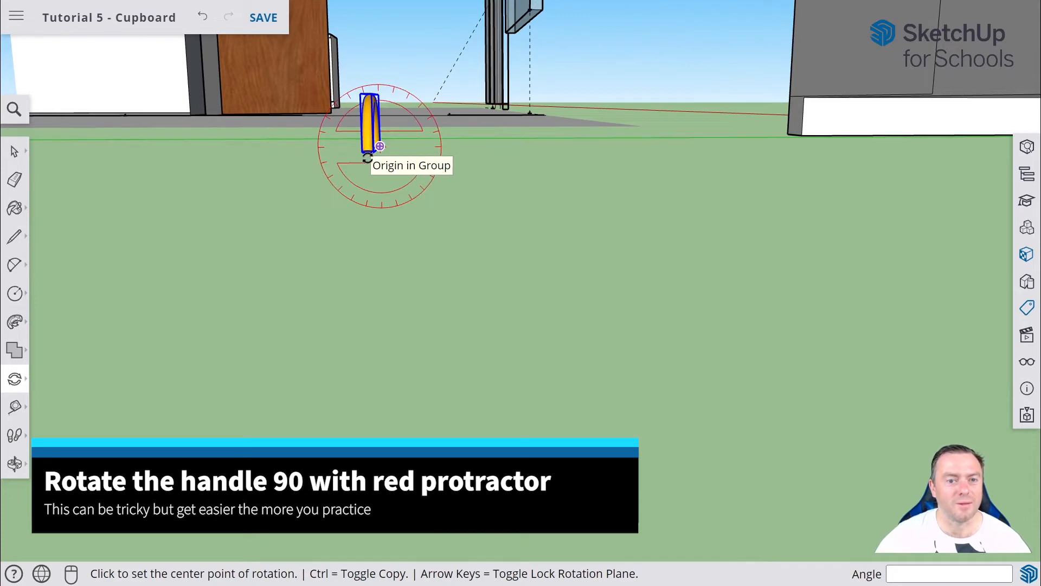
{"action": "left_click", "coordinate": [371, 152]}
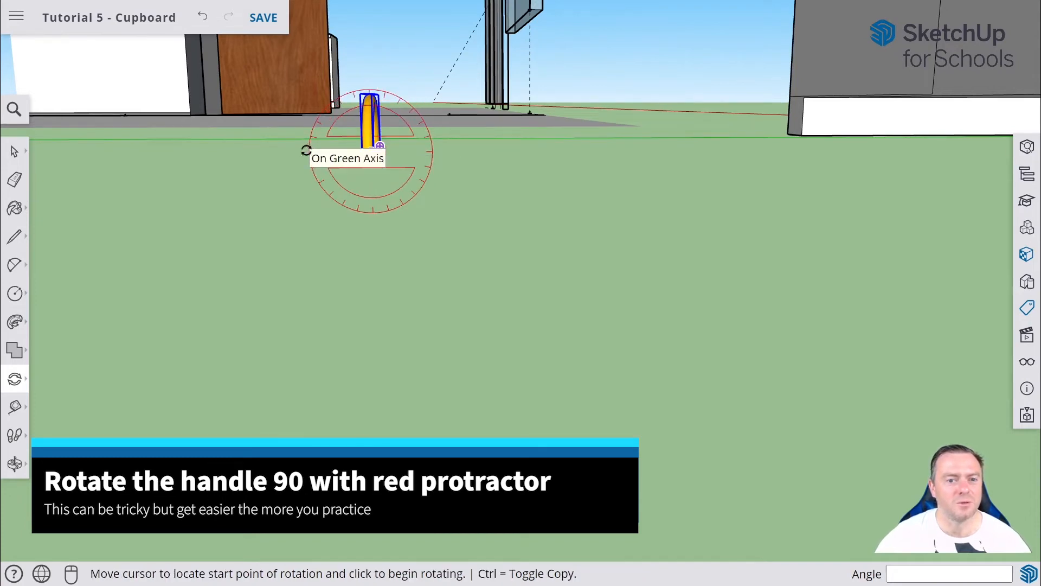
{"action": "left_click", "coordinate": [307, 150]}
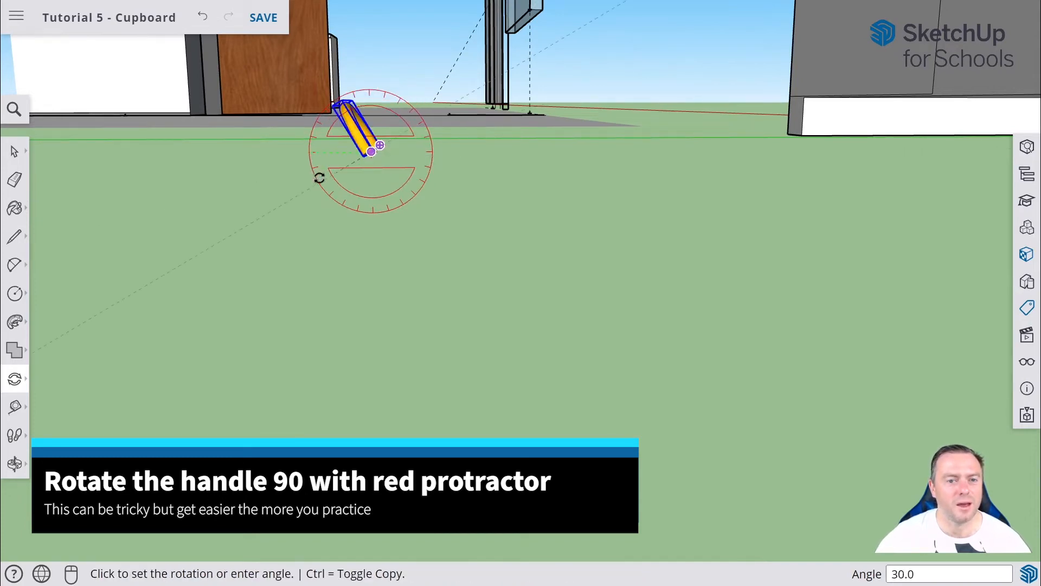
{"action": "left_click", "coordinate": [374, 209]}
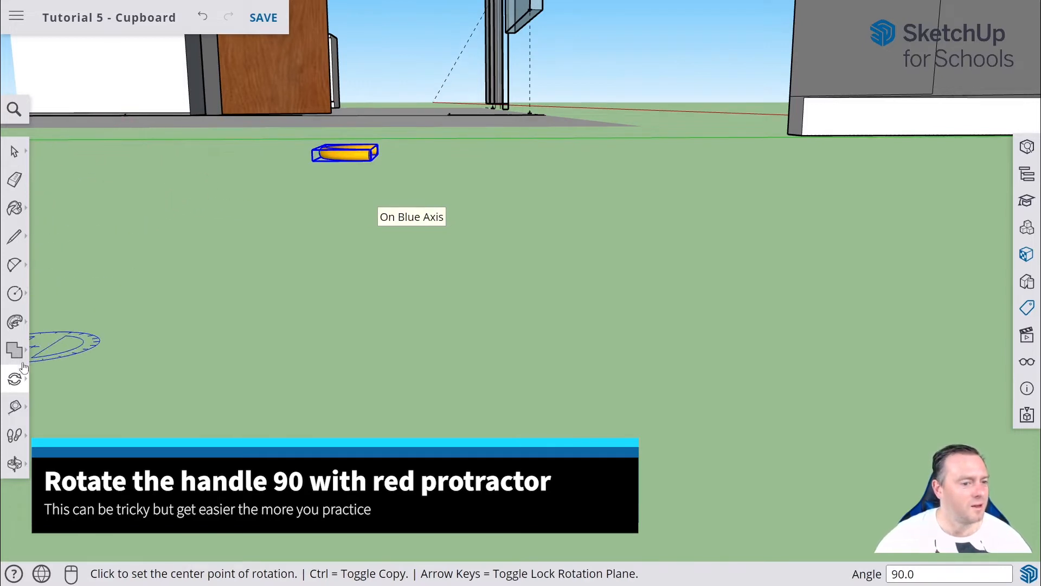
- Move the flat handle by its corner onto the front face of the dressing table's upper drawer at the side panel end
{"action": "left_click", "coordinate": [14, 382]}
{"action": "left_click", "coordinate": [58, 352]}
{"action": "middle_click_drag", "start_coordinate": [163, 195], "coordinate": [227, 179]}
{"action": "scroll", "coordinate": [634, 201], "scroll_direction": "down", "scroll_amount": 4}
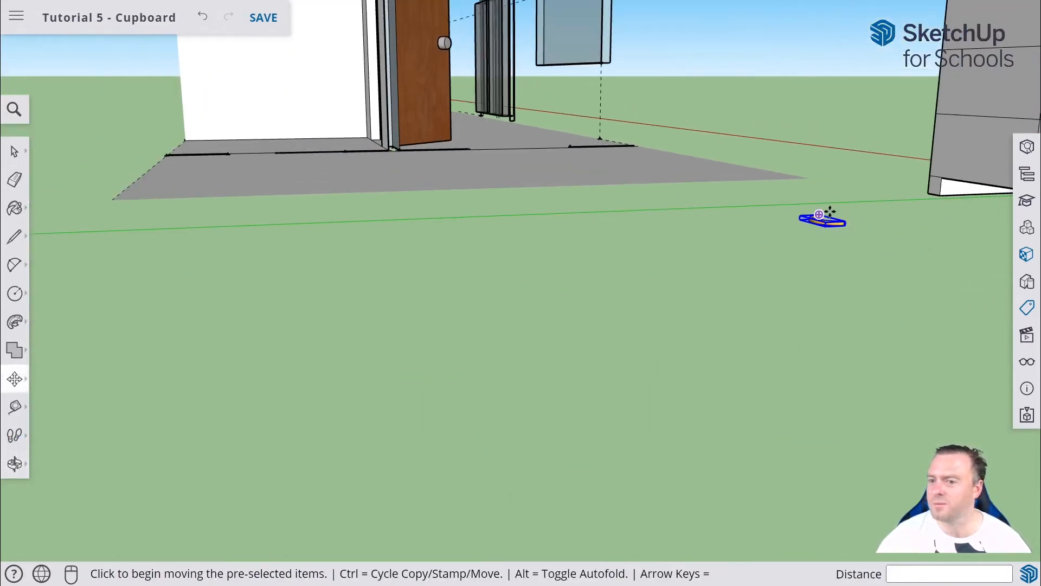
{"action": "middle_click_drag", "start_coordinate": [880, 224], "coordinate": [778, 266]}
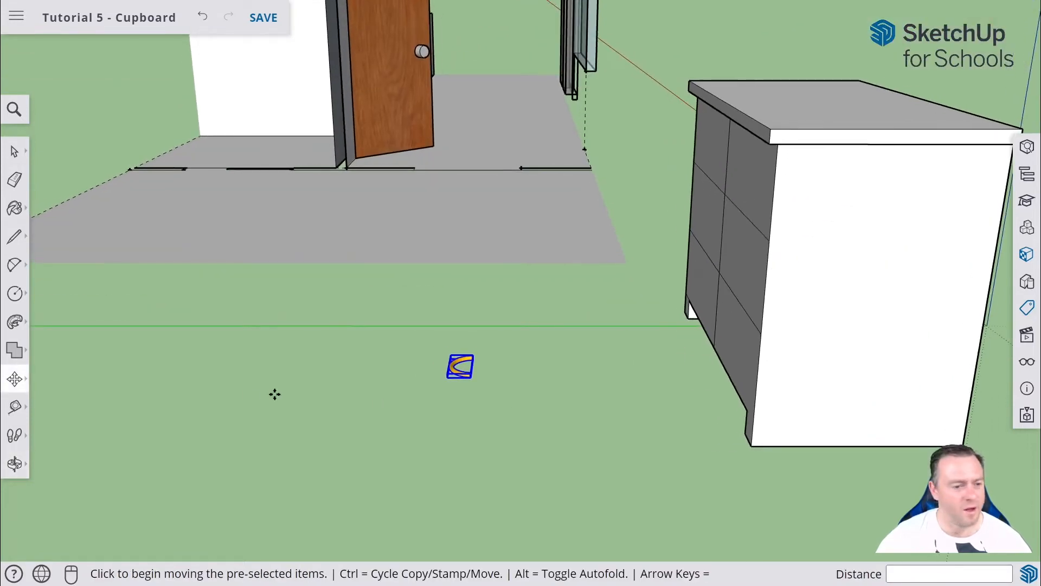
{"action": "left_click", "coordinate": [14, 378]}
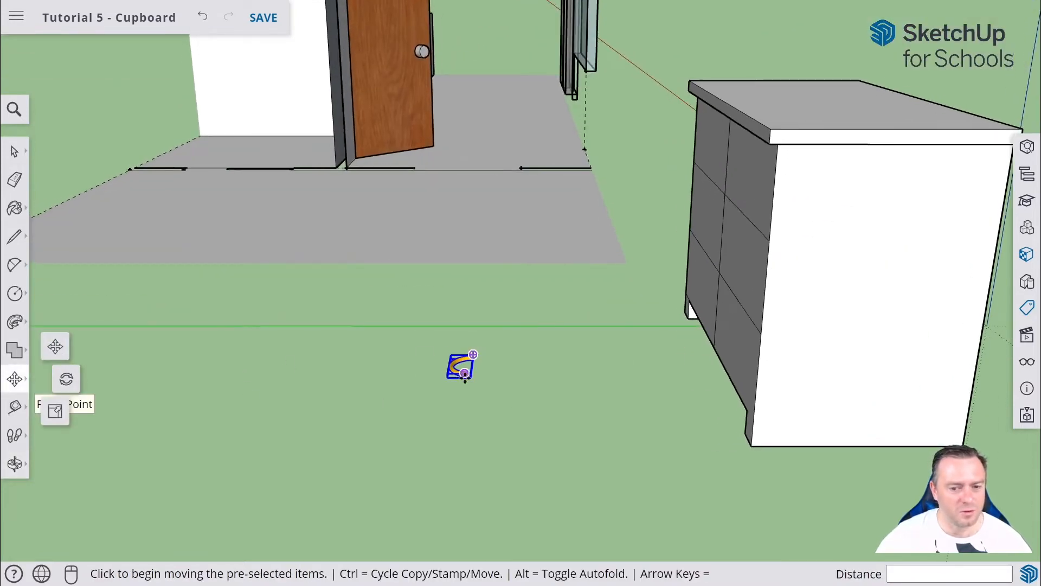
{"action": "left_click", "coordinate": [473, 353]}
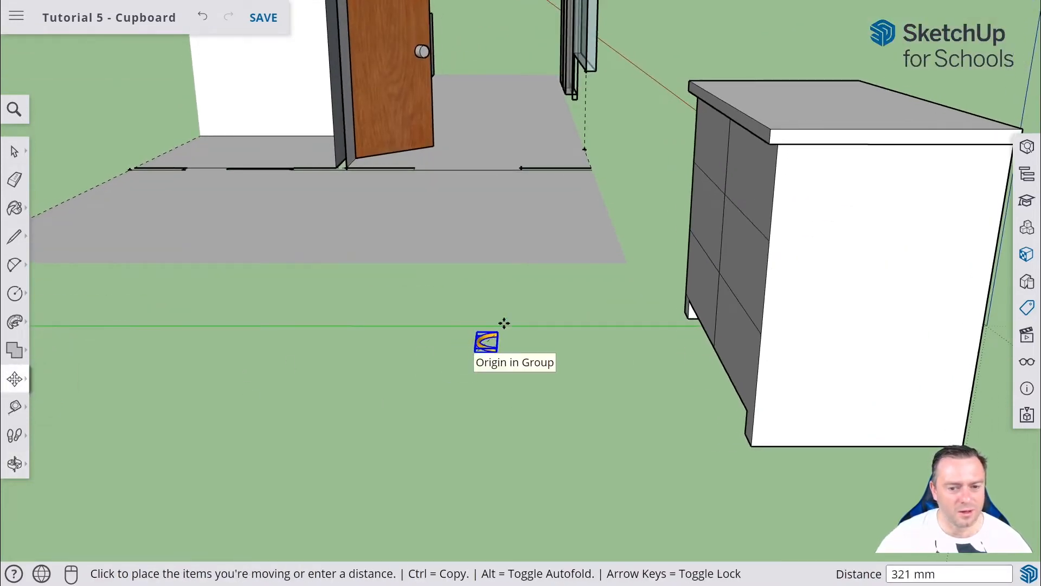
{"action": "left_click", "coordinate": [743, 157]}
{"action": "middle_click_drag", "start_coordinate": [733, 162], "coordinate": [994, 138]}
{"action": "middle_click_drag", "start_coordinate": [864, 142], "coordinate": [937, 152]}
{"action": "scroll", "coordinate": [875, 131], "scroll_direction": "up", "scroll_amount": 3}
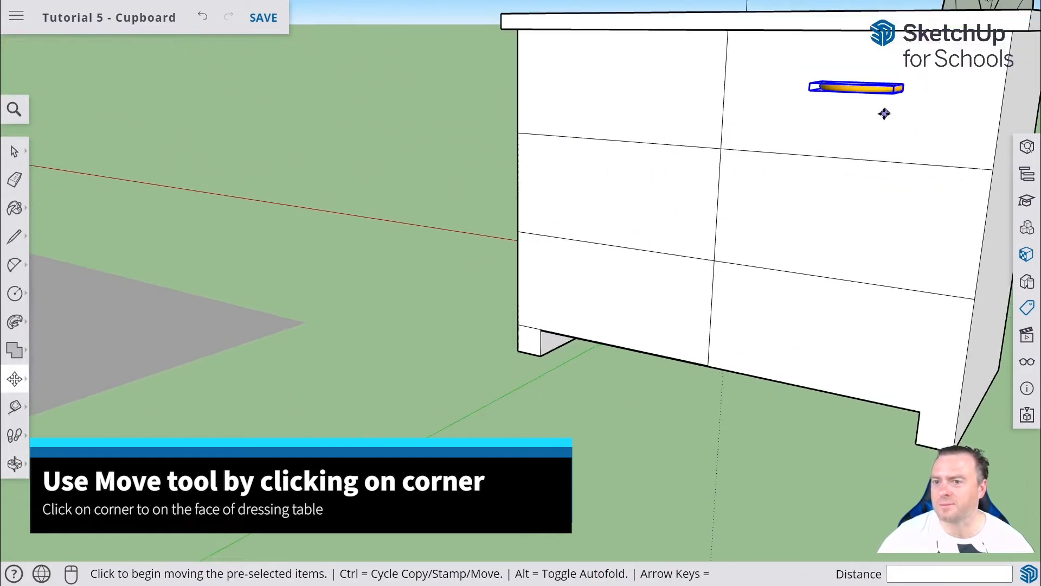
{"action": "middle_click_drag", "start_coordinate": [884, 113], "coordinate": [977, 152]}
{"action": "scroll", "coordinate": [870, 118], "scroll_direction": "down", "scroll_amount": 2}
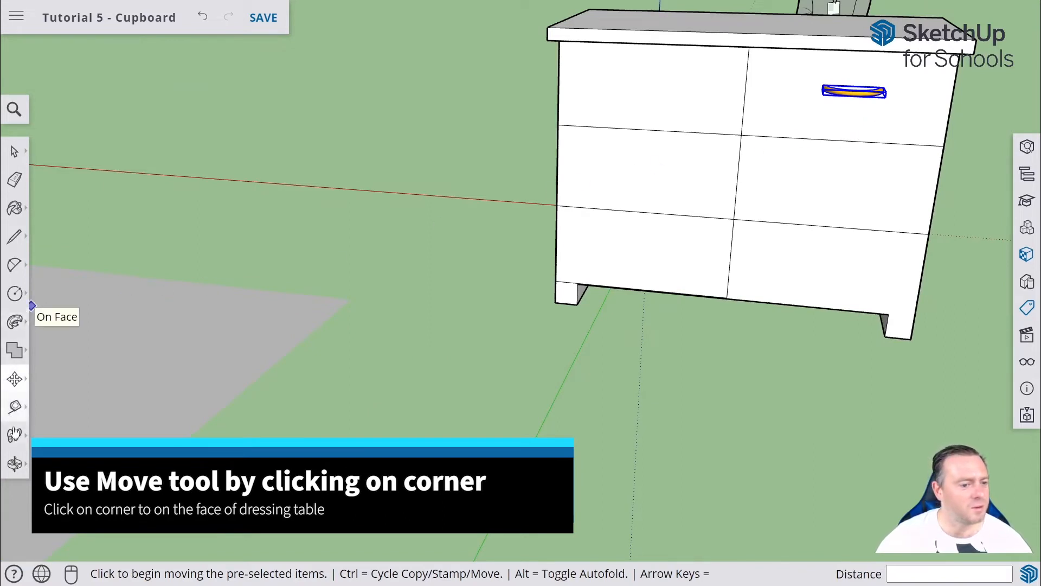
- Try placing a horizontal guide above the handle, measured up from the midpoint of the upper drawer's lower edge
{"action": "left_click", "coordinate": [14, 408]}
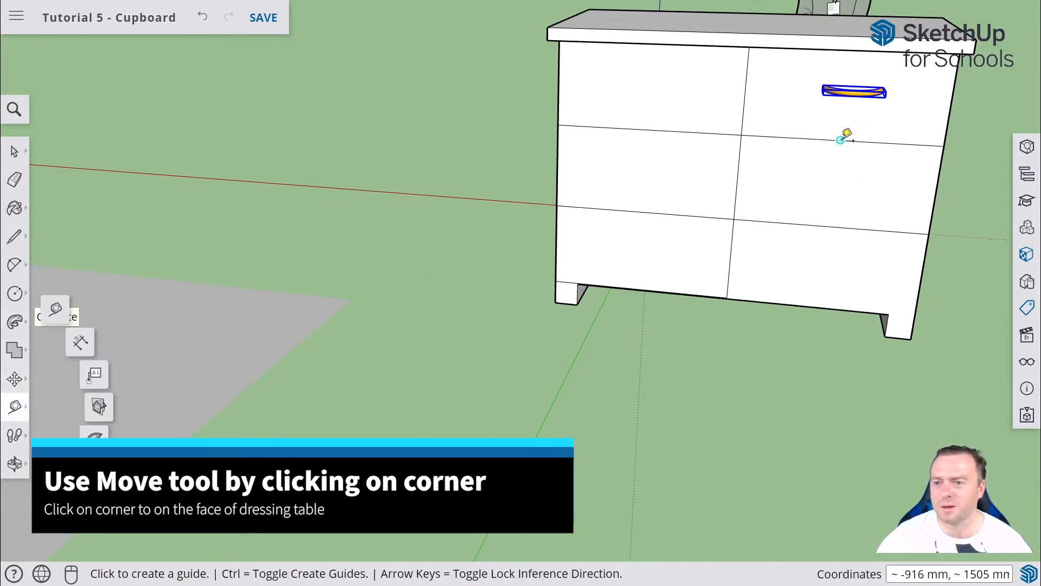
{"action": "left_click", "coordinate": [840, 140]}
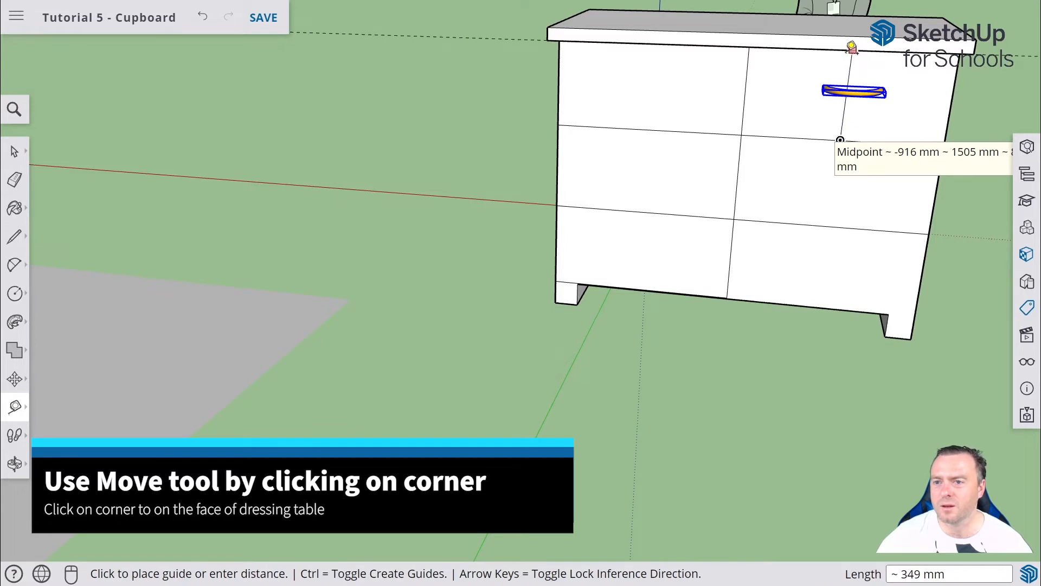
{"action": "type", "text": "323"}
{"action": "left_click", "coordinate": [852, 51]}
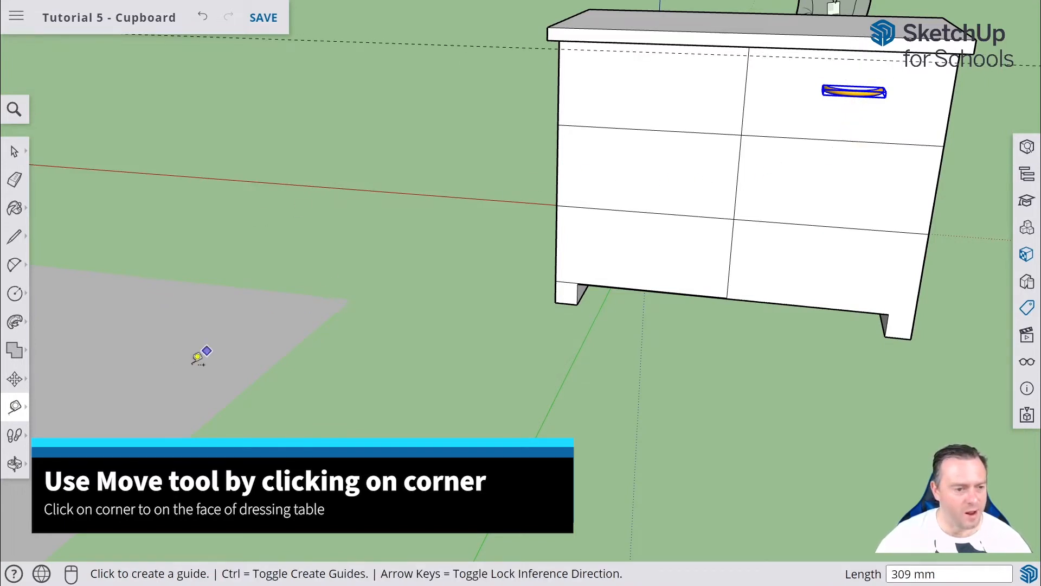
- Shift the handle sideways along the red axis to centre it on the upper drawer front, and deselect it
{"action": "left_click", "coordinate": [15, 378]}
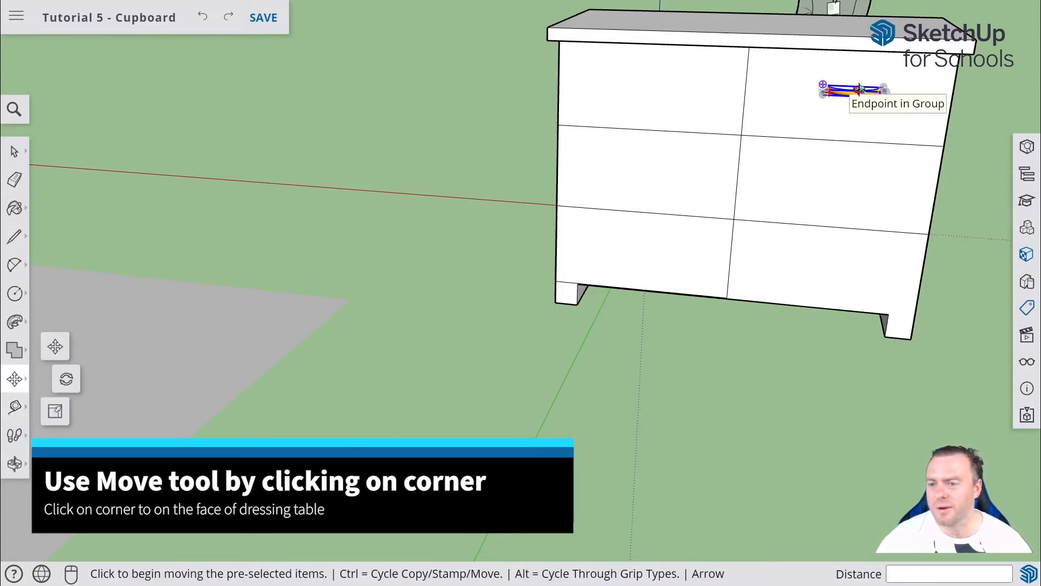
{"action": "middle_click_drag", "start_coordinate": [847, 88], "coordinate": [848, 92]}
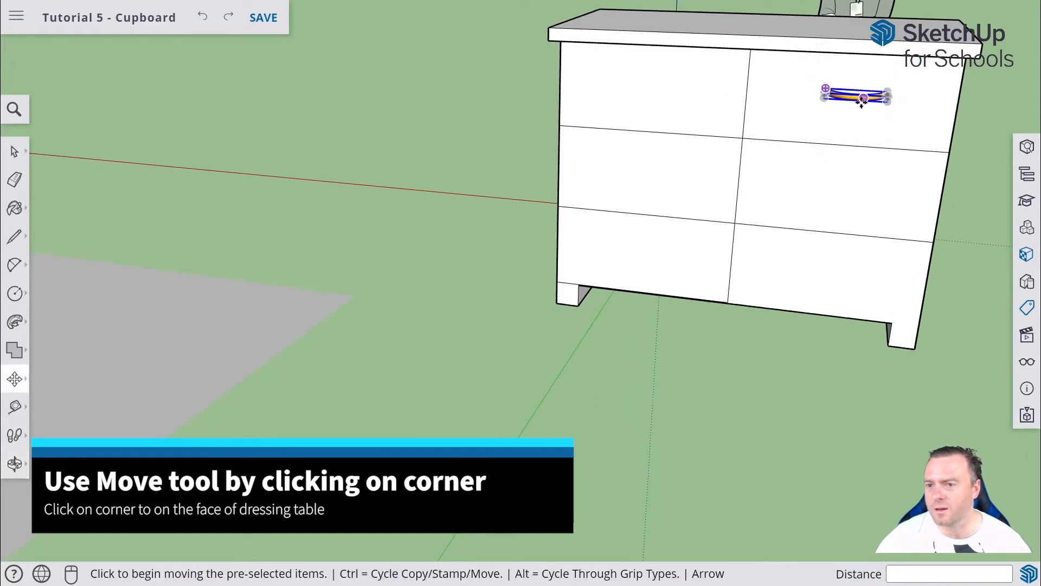
{"action": "left_click", "coordinate": [856, 97]}
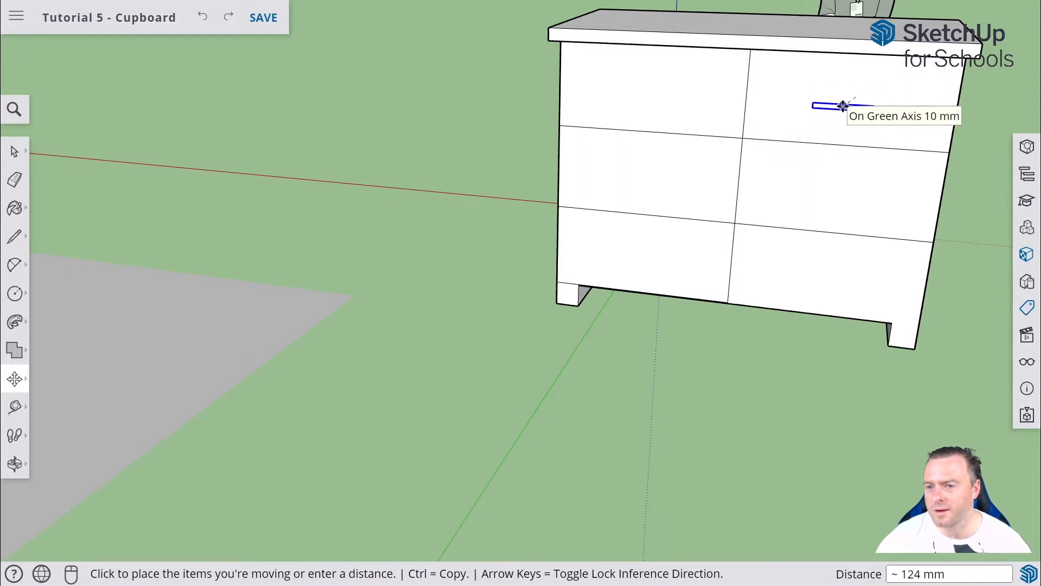
{"action": "left_click", "coordinate": [842, 96]}
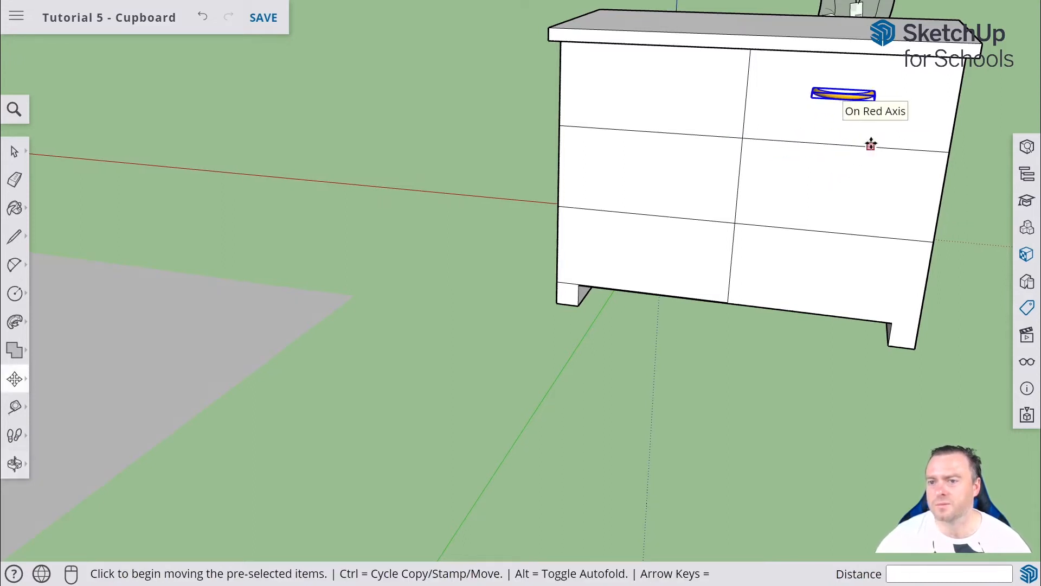
{"action": "middle_click_drag", "start_coordinate": [869, 144], "coordinate": [868, 171]}
{"action": "left_click", "coordinate": [987, 178]}
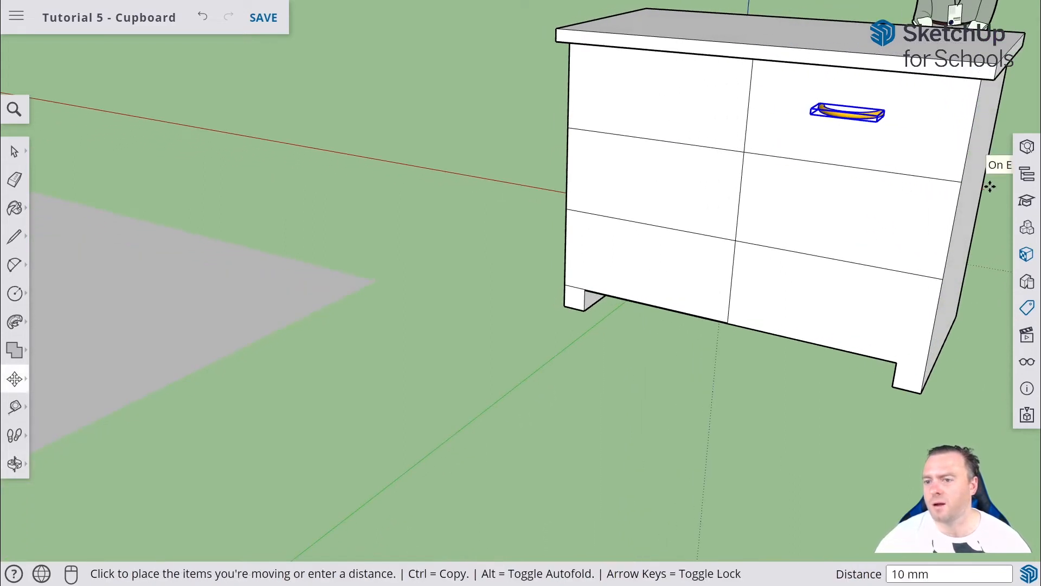
{"action": "key", "text": "Escape"}
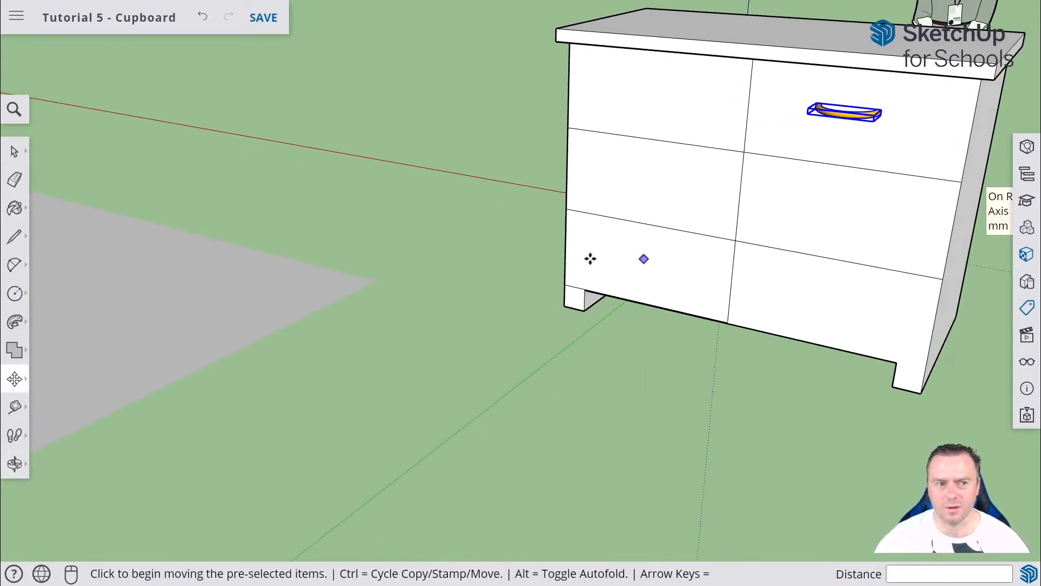
{"action": "left_click", "coordinate": [15, 153]}
{"action": "left_click", "coordinate": [748, 387]}
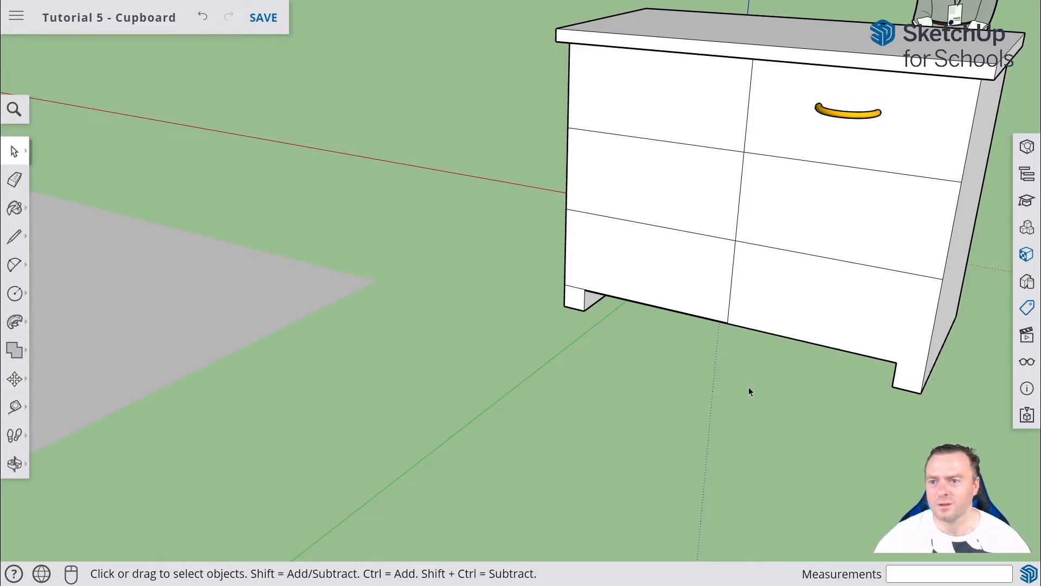
- Copy the handle about 343 mm straight down along the blue axis onto the middle drawer
{"action": "middle_click_drag", "start_coordinate": [744, 382], "coordinate": [827, 260]}
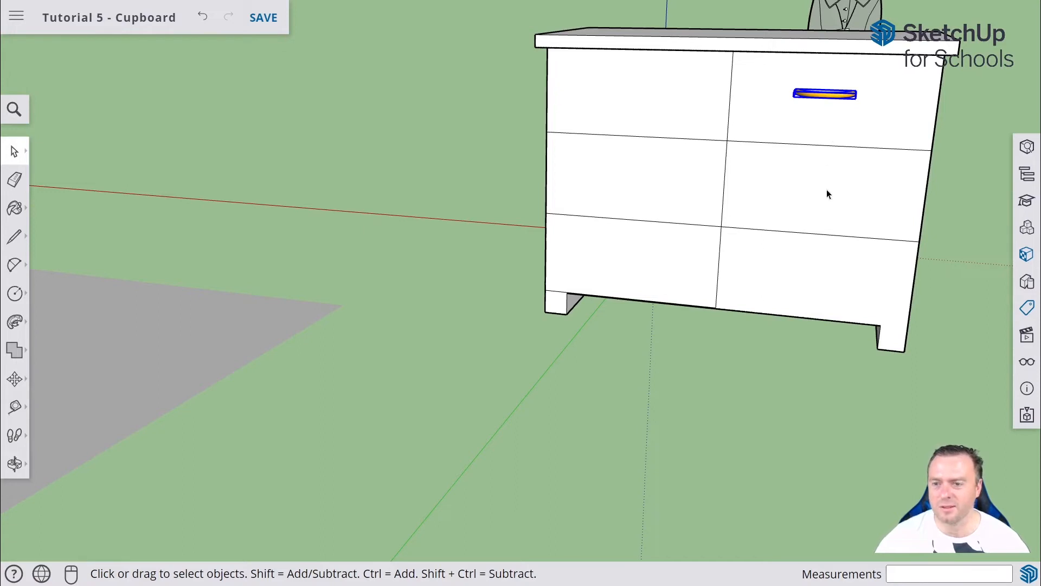
{"action": "left_click", "coordinate": [15, 379]}
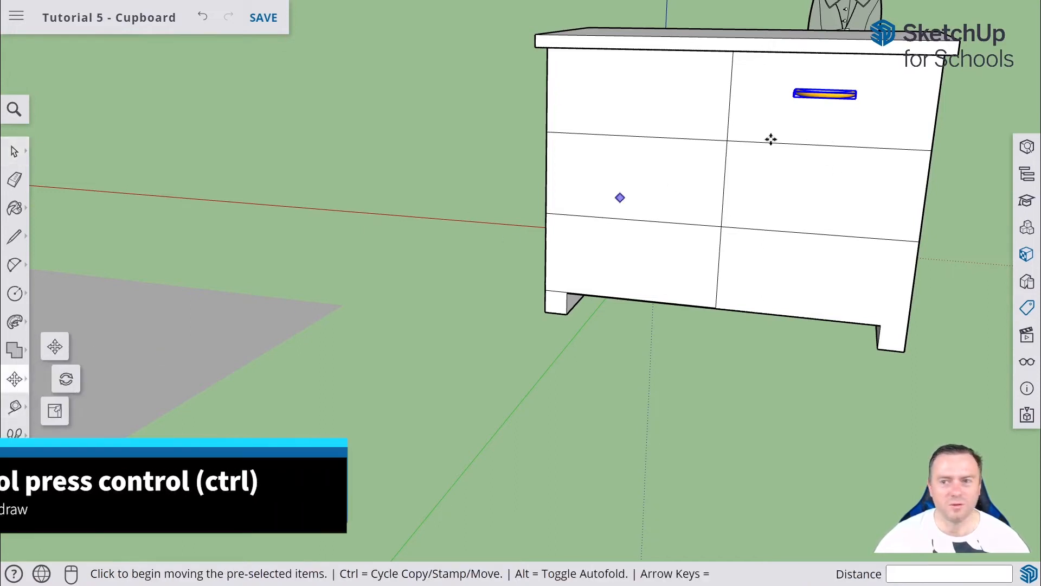
{"action": "left_click", "coordinate": [838, 96]}
{"action": "key", "text": "ctrl"}
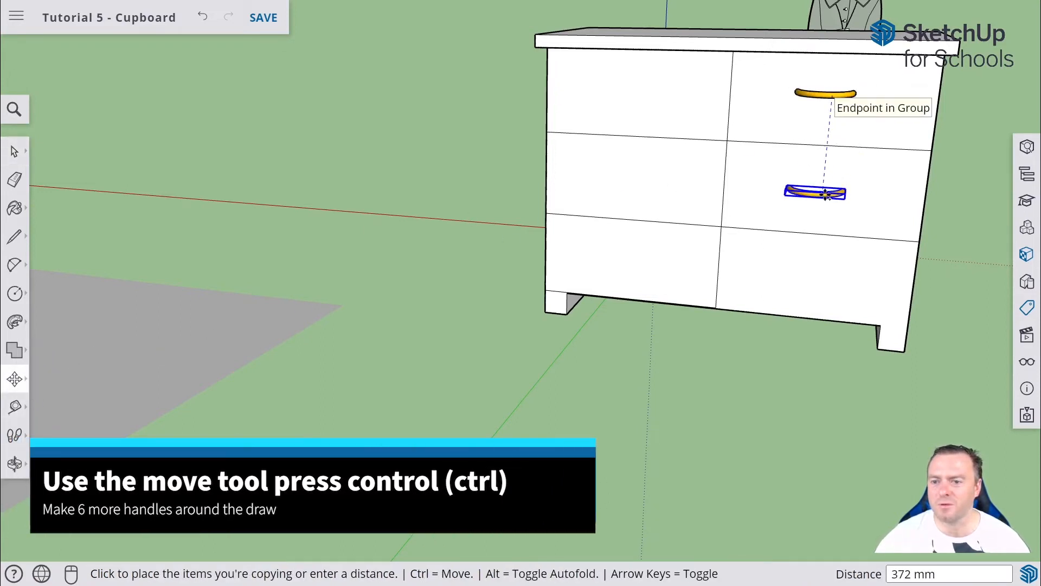
{"action": "left_click", "coordinate": [825, 187]}
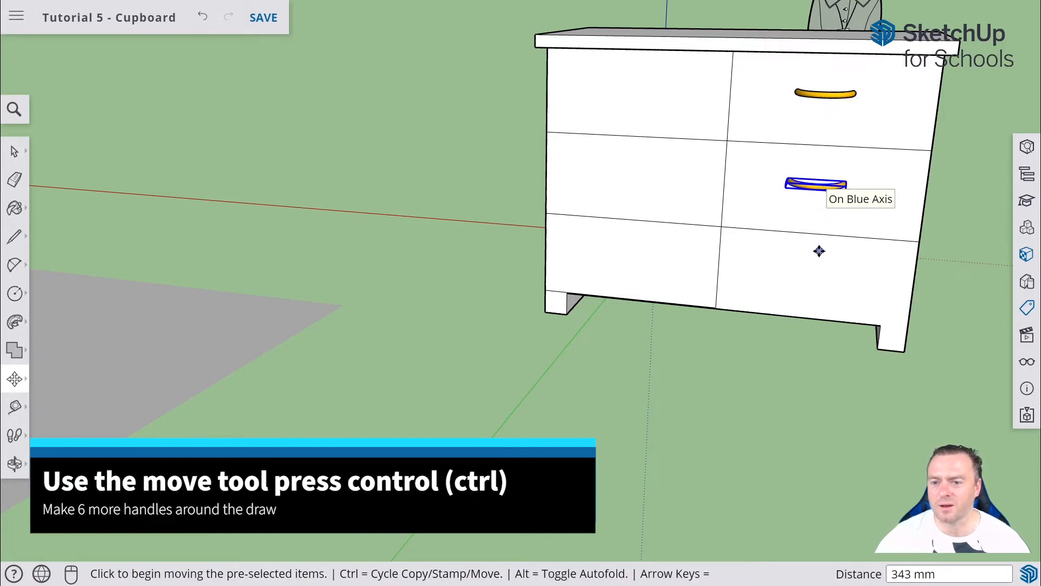
- Copy the middle drawer's handle about 346 mm straight down along the blue axis onto the lowest drawer
{"action": "key", "text": "ctrl"}
{"action": "left_click", "coordinate": [816, 185]}
{"action": "key", "text": "ctrl"}
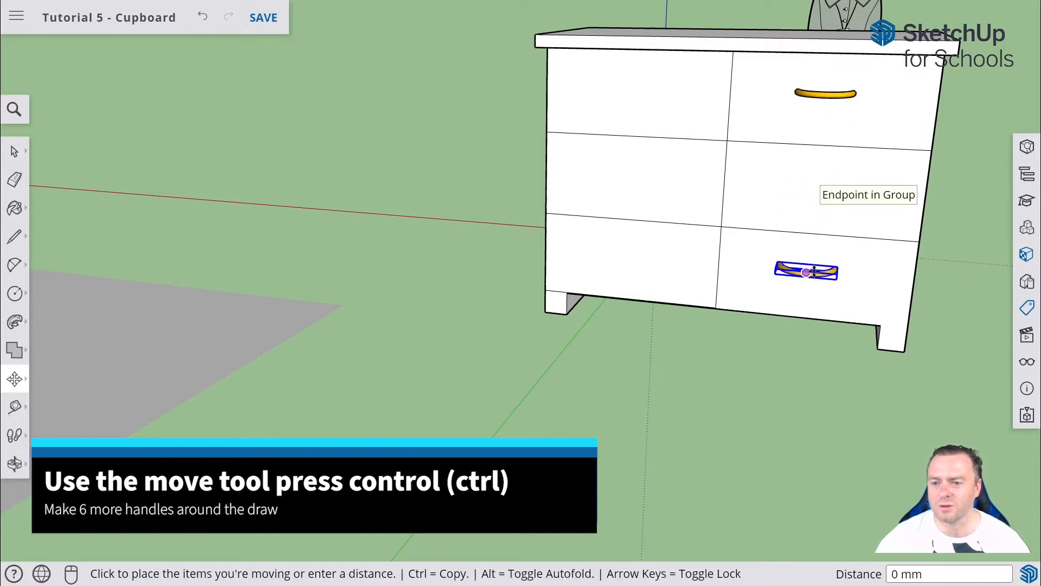
{"action": "key", "text": "ctrl"}
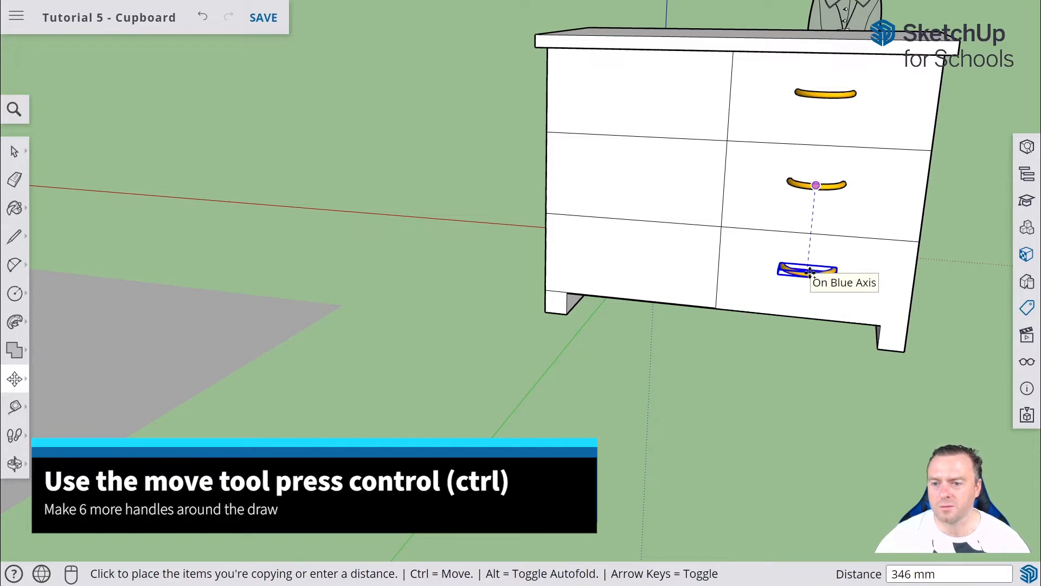
{"action": "left_click", "coordinate": [808, 271]}
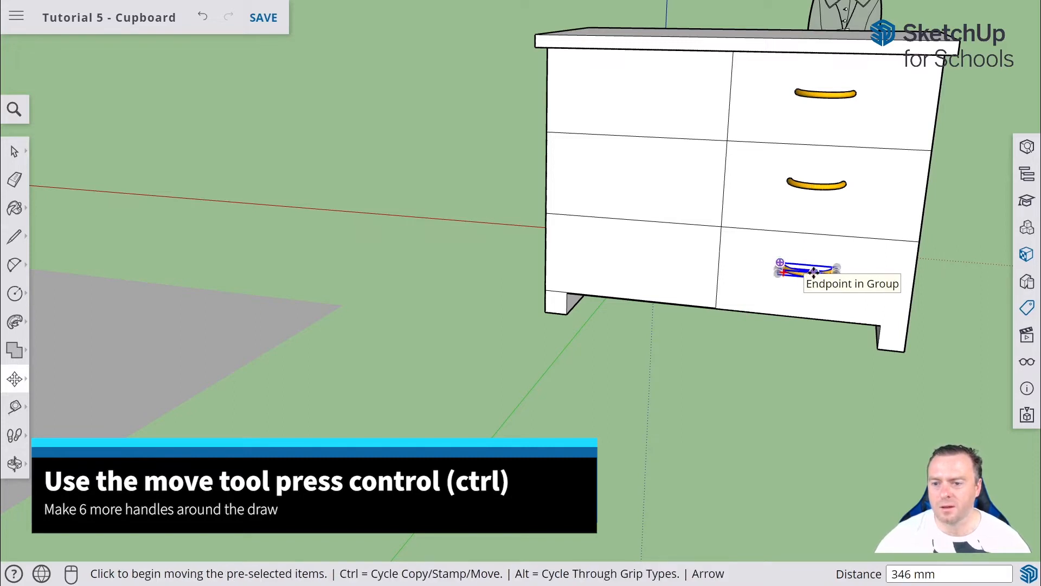
- Copy the lowest drawer's handle about 717 mm along the red axis onto the neighbouring bottom drawer
{"action": "left_click", "coordinate": [813, 271]}
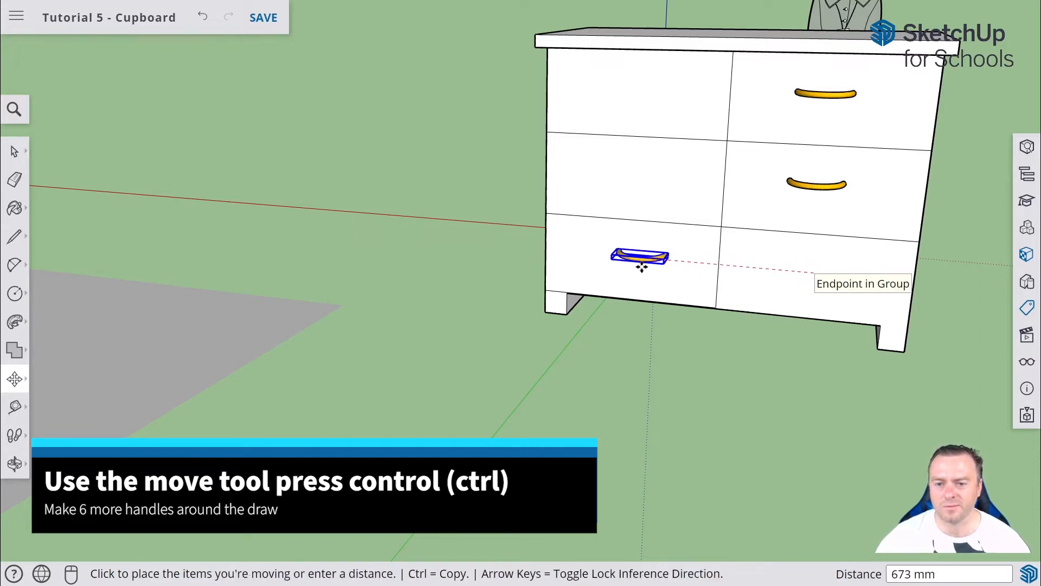
{"action": "key", "text": "ctrl"}
{"action": "left_click", "coordinate": [632, 264]}
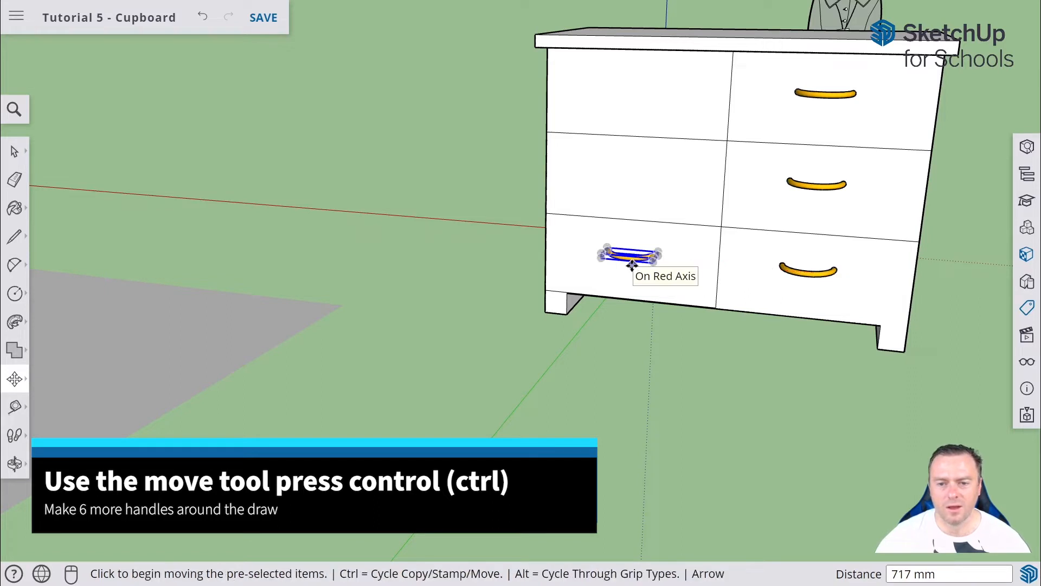
- Copy the new bottom handle about 341 mm straight up onto the middle drawer of the same column
{"action": "left_click", "coordinate": [631, 265]}
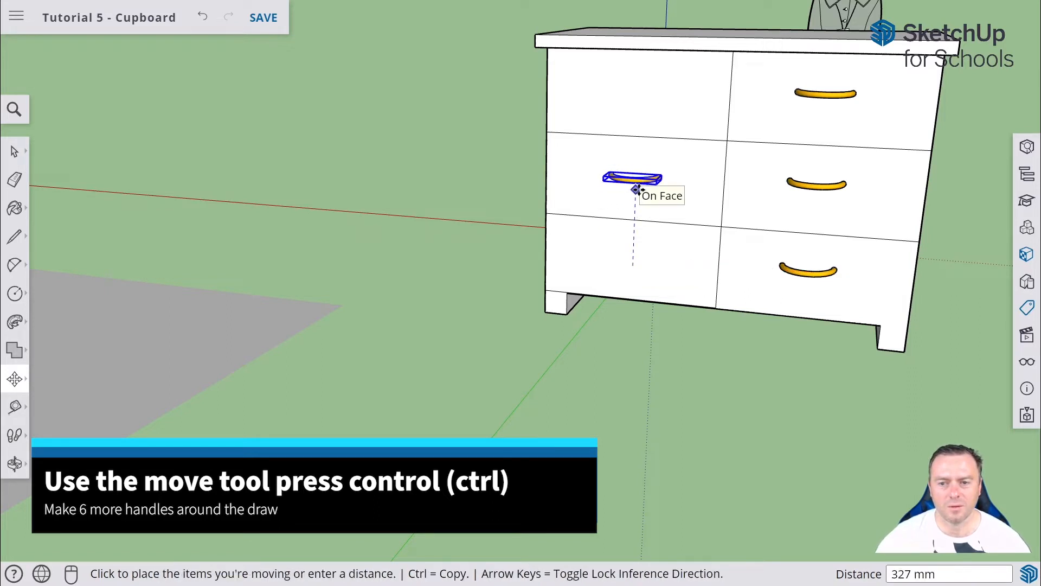
{"action": "key", "text": "ctrl"}
{"action": "left_click", "coordinate": [636, 187]}
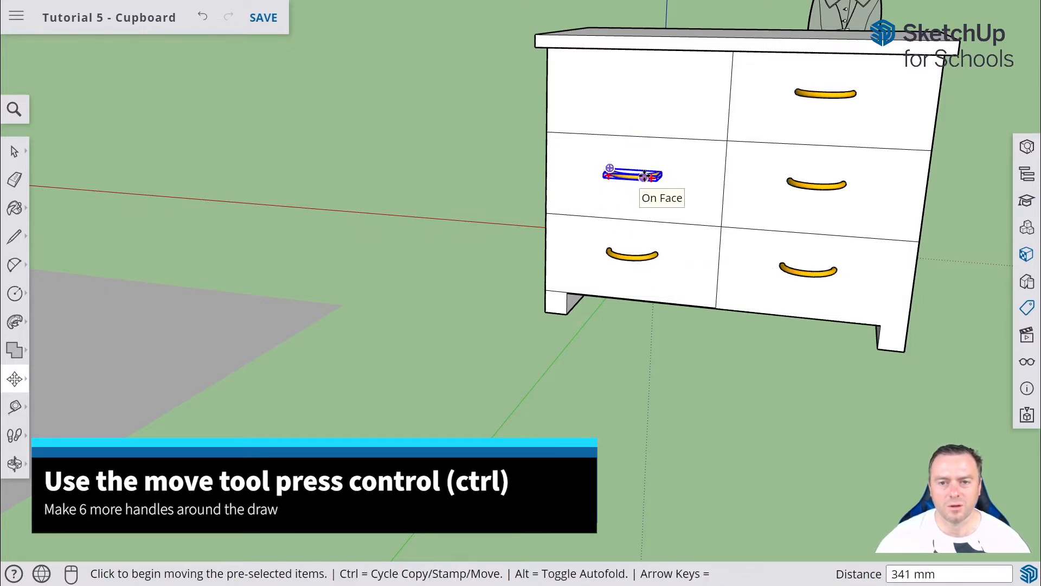
{"action": "left_click", "coordinate": [645, 175]}
{"action": "key", "text": "Escape"}
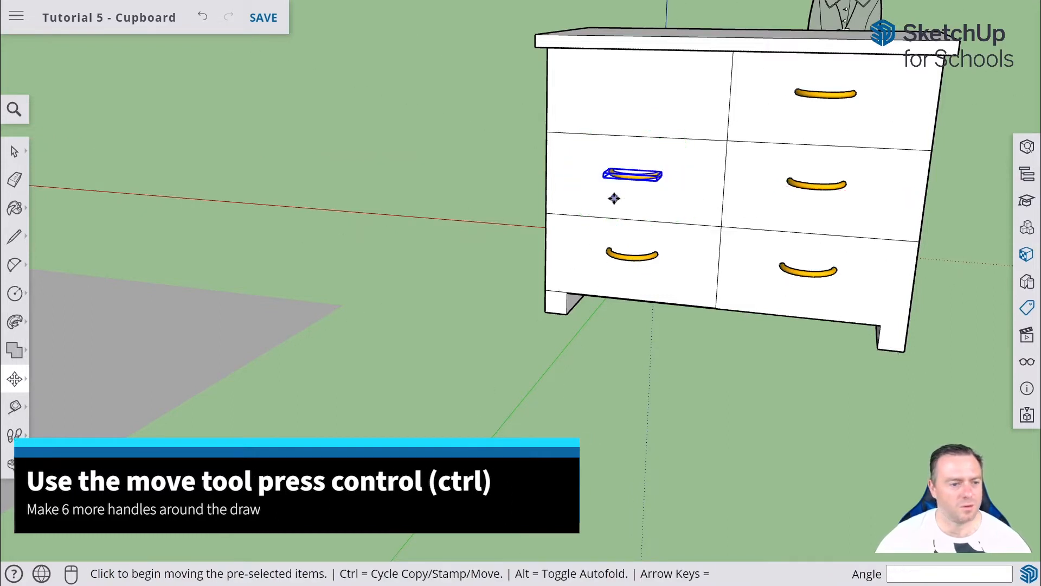
- Copy that middle handle about 347 mm up the blue axis onto the remaining top drawer, and clear the selection
{"action": "left_click", "coordinate": [637, 175]}
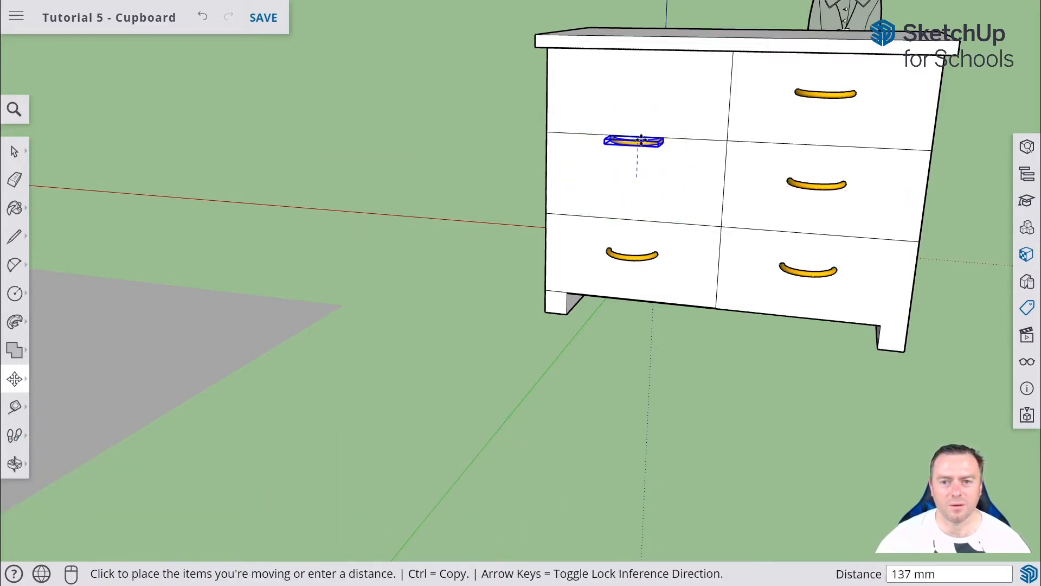
{"action": "key", "text": "ctrl"}
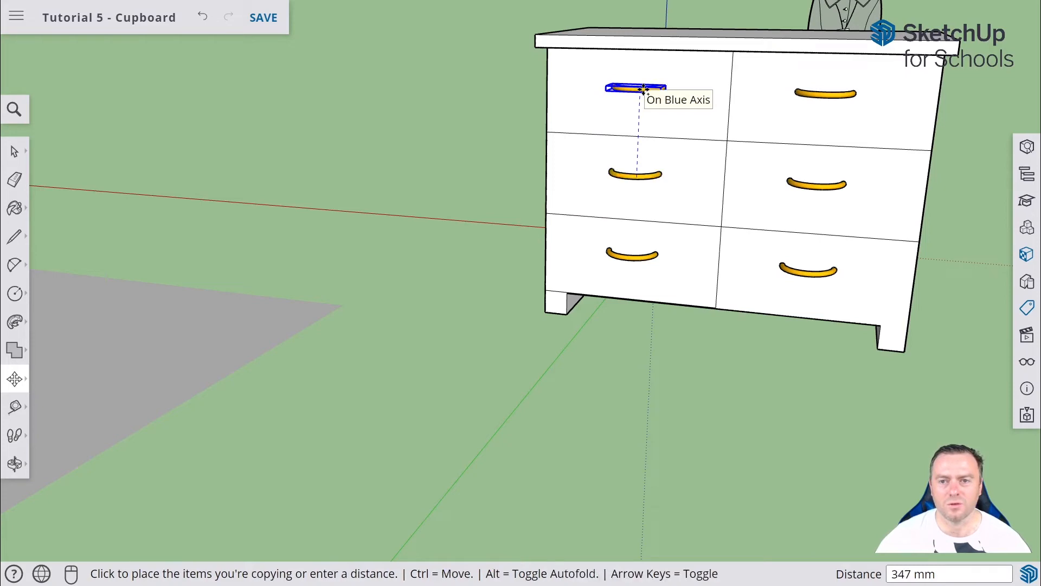
{"action": "left_click", "coordinate": [643, 88]}
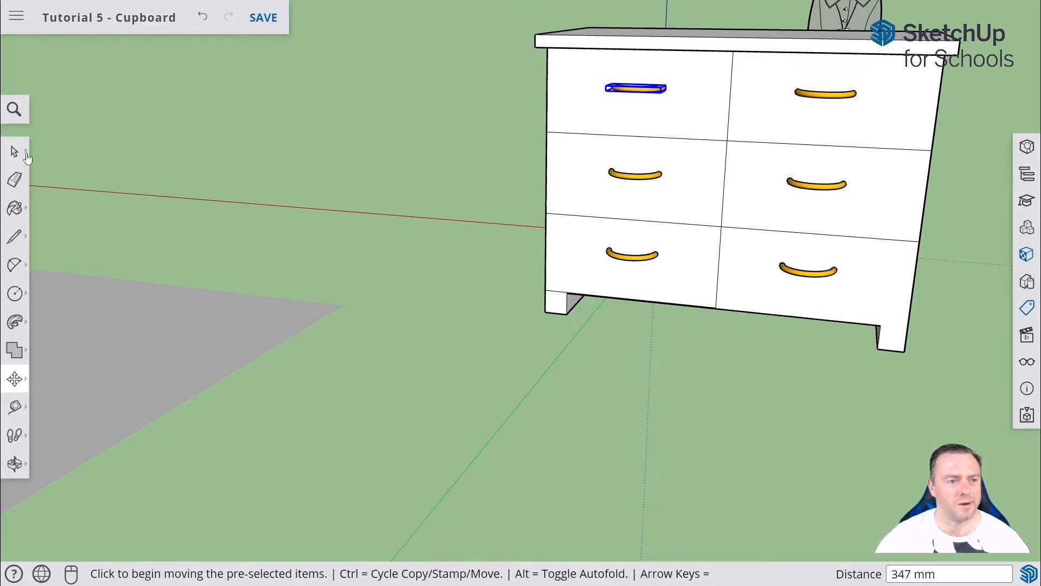
{"action": "left_click", "coordinate": [15, 152]}
{"action": "left_click", "coordinate": [428, 219]}
- Select the whole dressing table with its six handles and combine everything into one group
{"action": "key", "text": "o"}
{"action": "left_click_drag", "start_coordinate": [423, 217], "coordinate": [255, 251]}
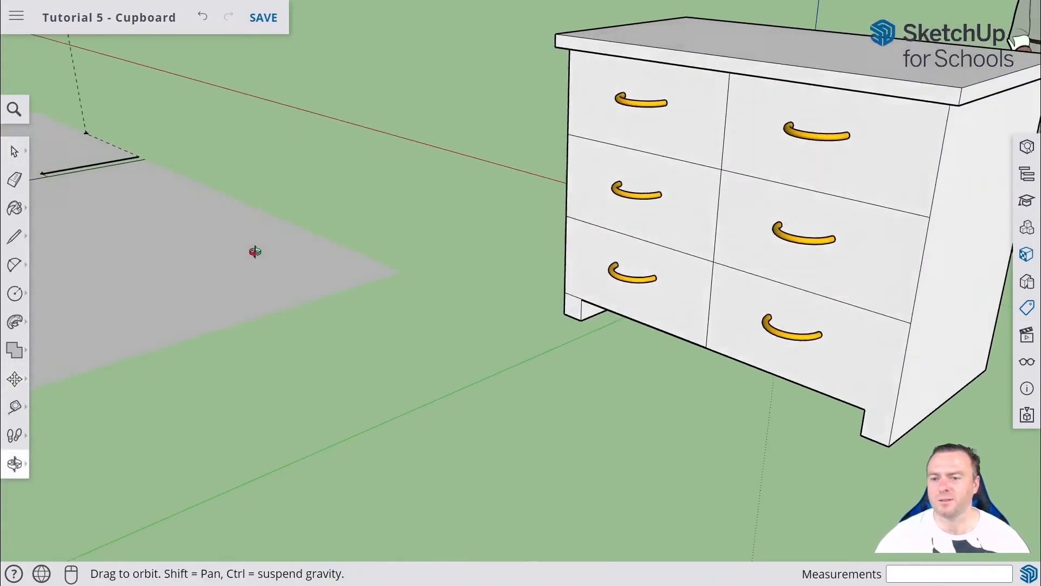
{"action": "key", "text": "space"}
{"action": "scroll", "coordinate": [494, 260], "scroll_direction": "down", "scroll_amount": 5}
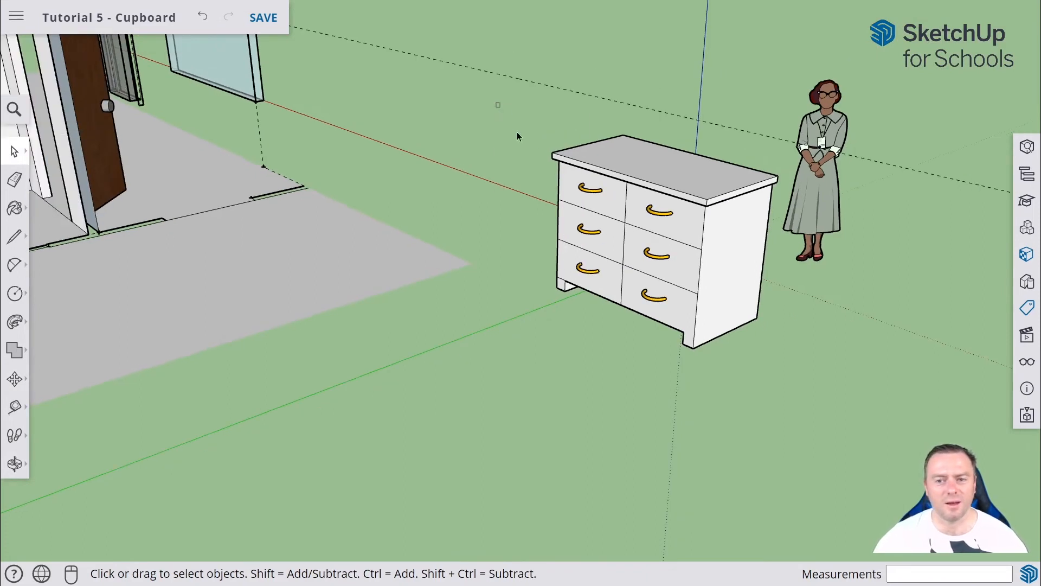
{"action": "left_click_drag", "start_coordinate": [517, 133], "coordinate": [782, 398]}
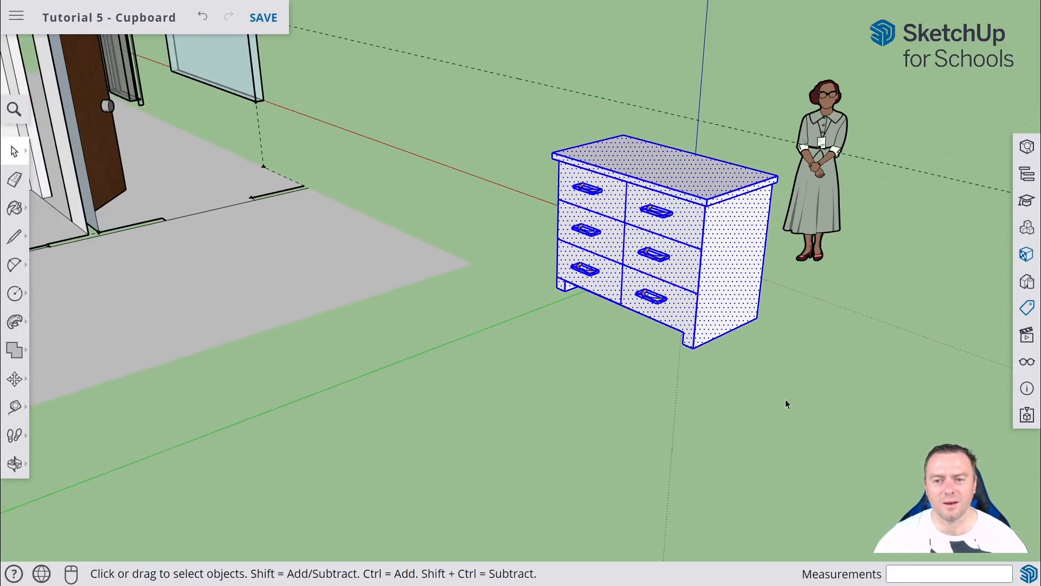
{"action": "right_click", "coordinate": [718, 280]}
{"action": "left_click", "coordinate": [774, 364]}
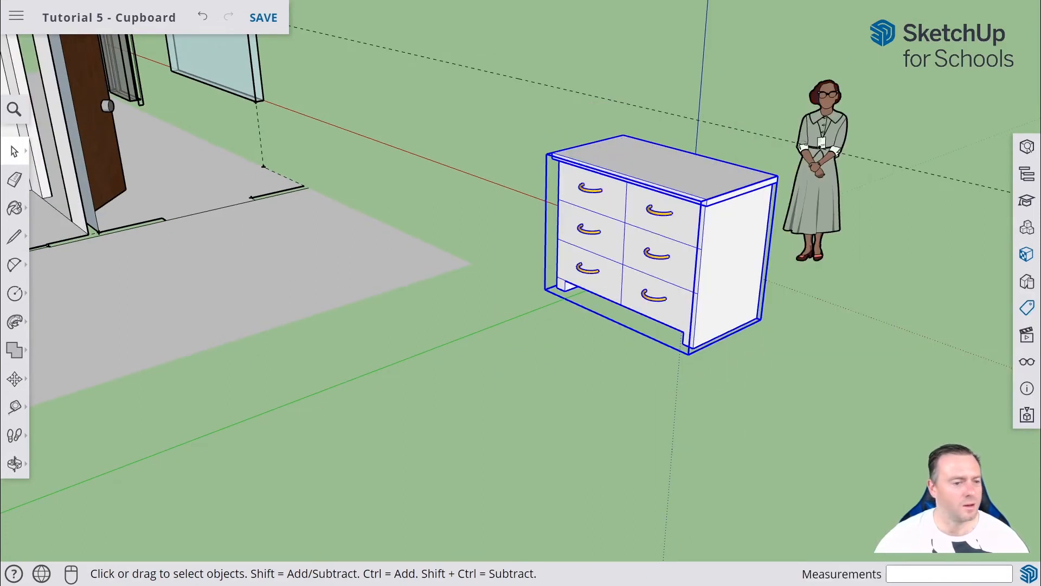
- Move the dressing table about 3157 mm onto the grey bedroom floor beside the doorway
{"action": "left_click", "coordinate": [15, 378]}
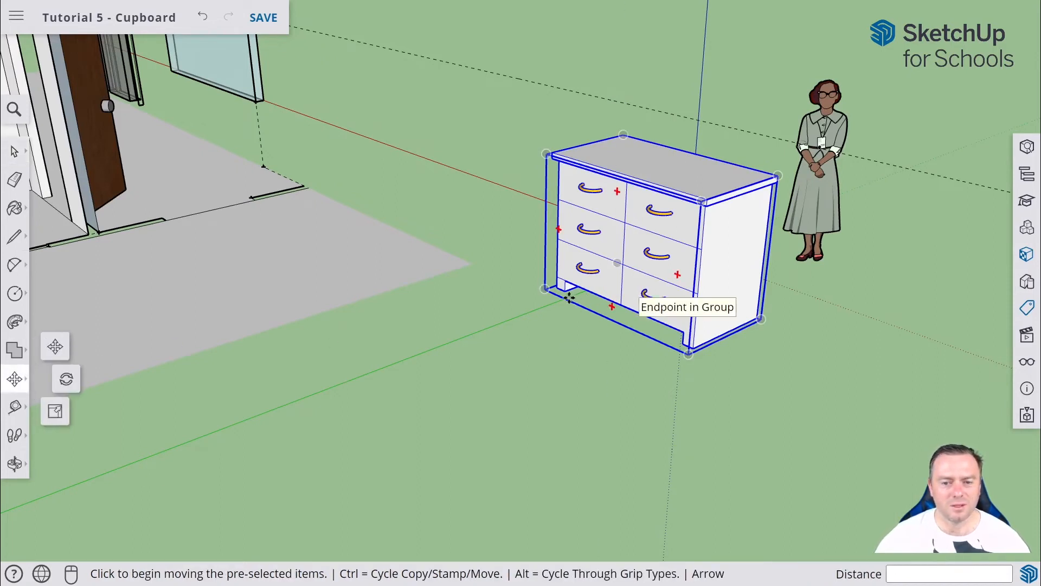
{"action": "left_click", "coordinate": [761, 319]}
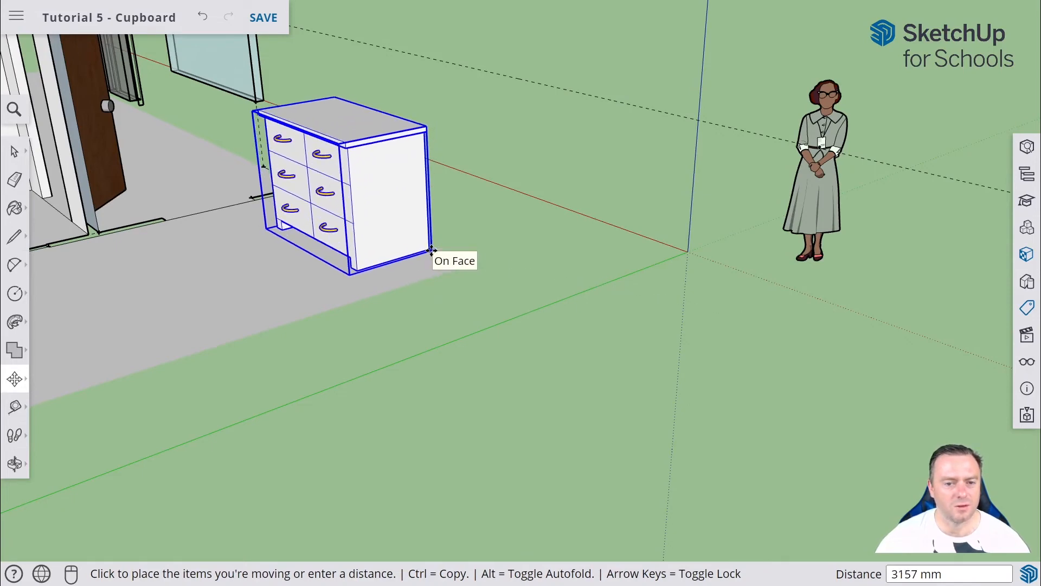
{"action": "left_click", "coordinate": [433, 251]}
- Shift the dressing table about 125 mm further across the floor toward the floor's outer edge
{"action": "middle_click_drag", "start_coordinate": [432, 251], "coordinate": [335, 234]}
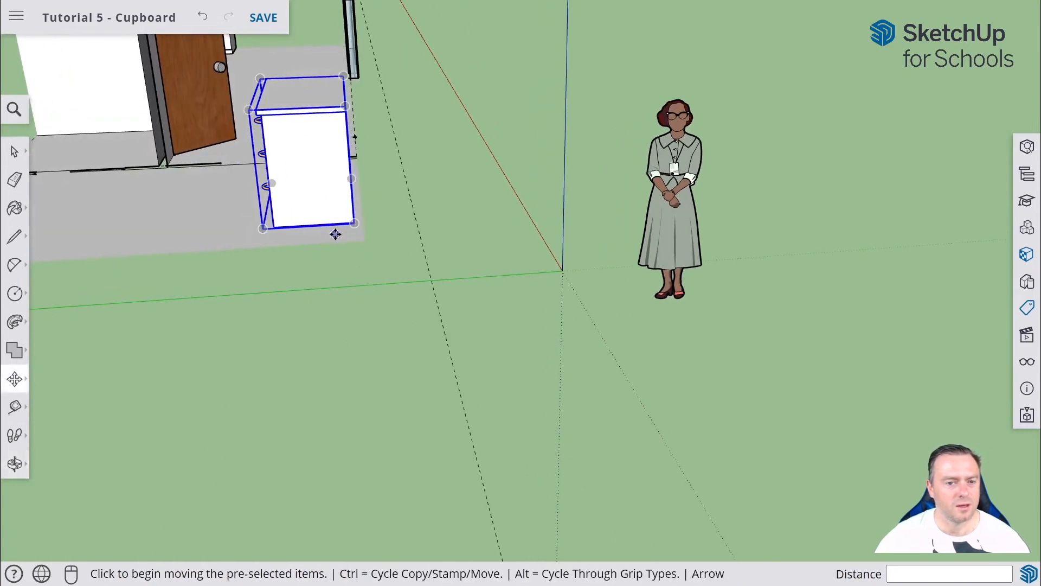
{"action": "left_click", "coordinate": [354, 224]}
{"action": "left_click", "coordinate": [356, 225]}
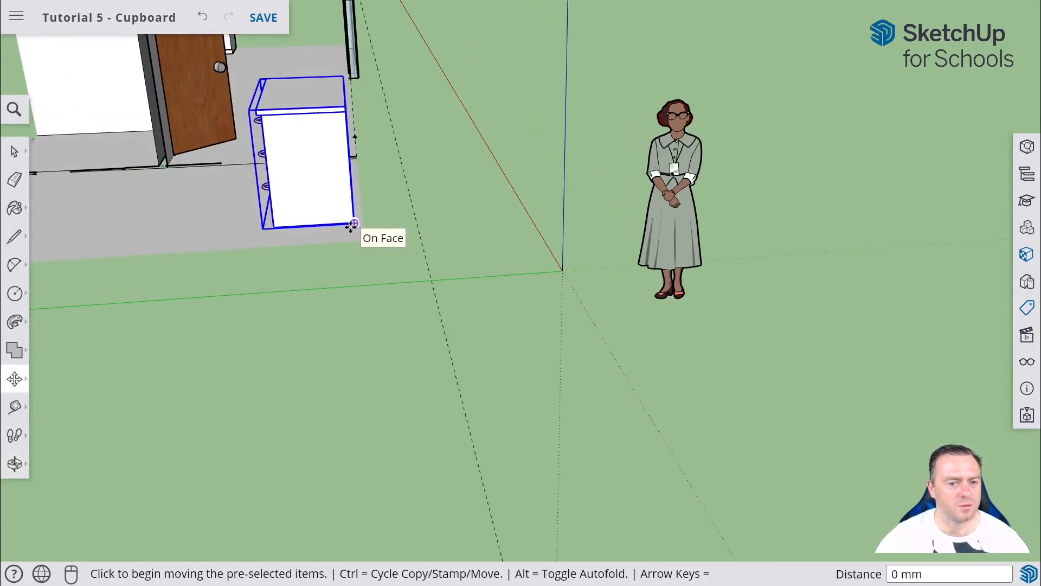
{"action": "left_click", "coordinate": [355, 224]}
{"action": "left_click", "coordinate": [355, 223]}
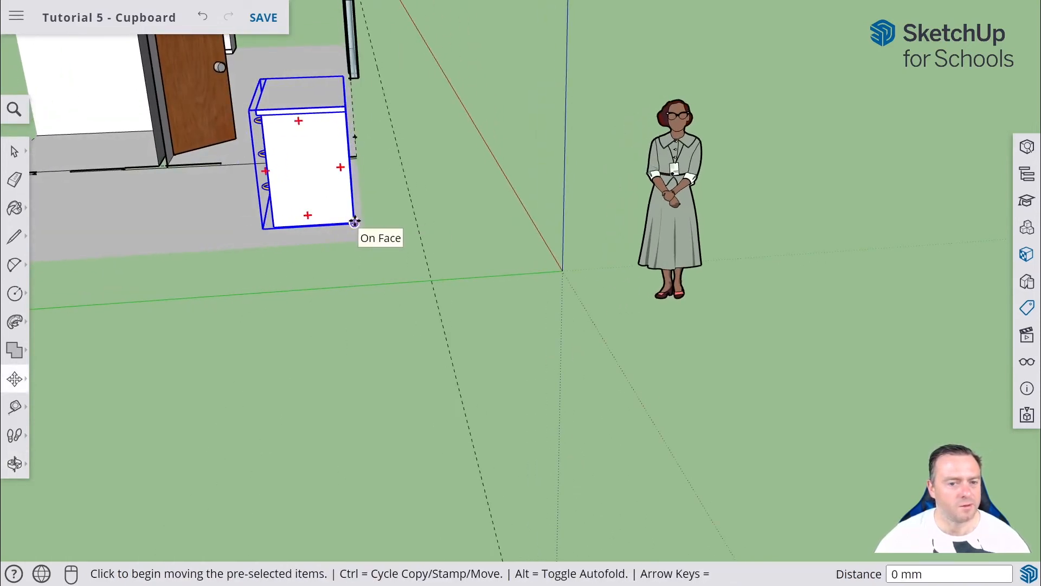
{"action": "left_click", "coordinate": [354, 223]}
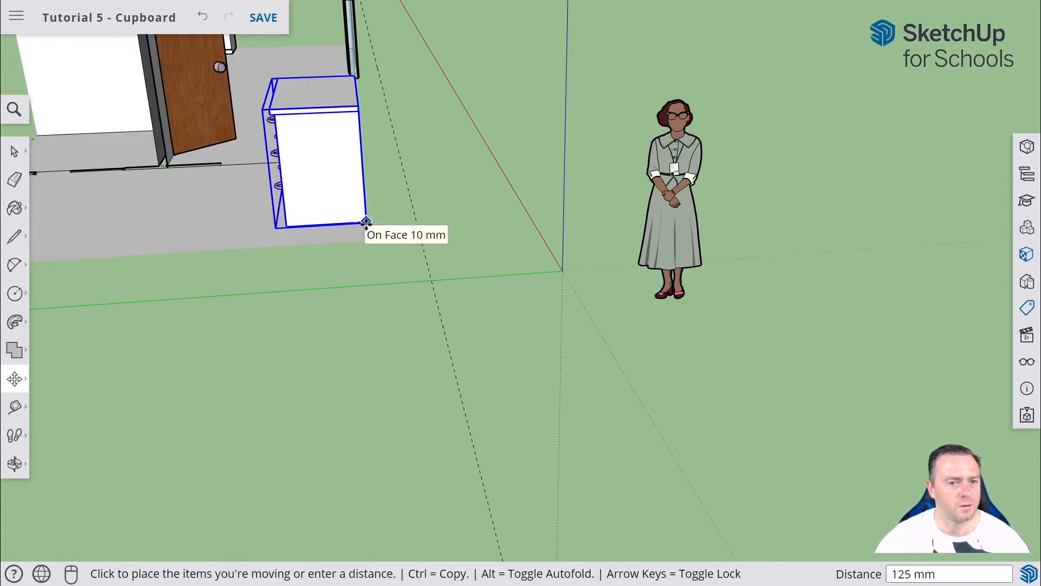
{"action": "left_click", "coordinate": [366, 223]}
- Show the Bedroom and Walls tags, and deselect the dressing table to check its placement inside the walled room
{"action": "middle_click_drag", "start_coordinate": [366, 223], "coordinate": [563, 239]}
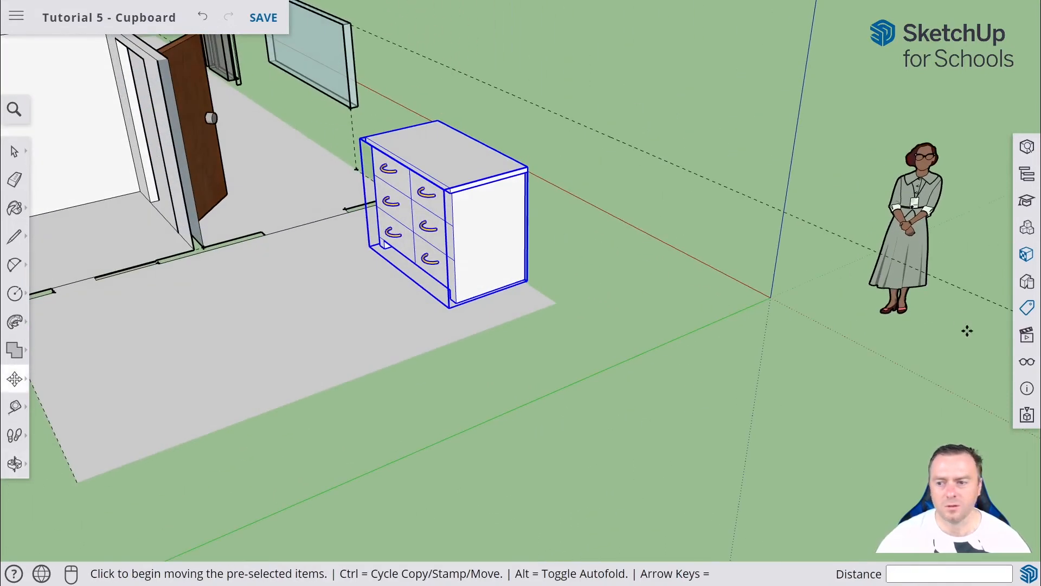
{"action": "left_click", "coordinate": [1027, 307]}
{"action": "left_click", "coordinate": [788, 326]}
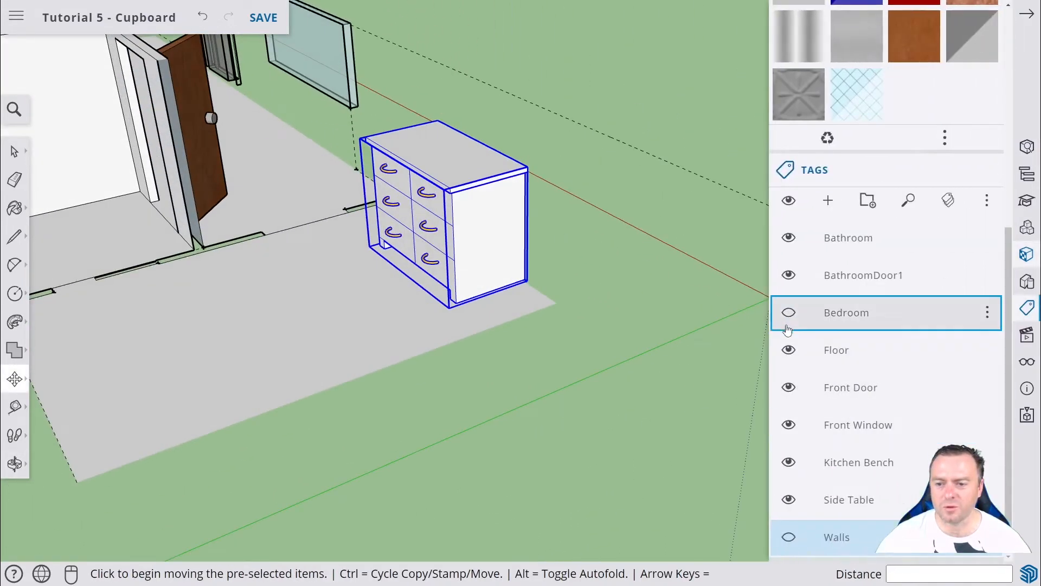
{"action": "left_click", "coordinate": [793, 318]}
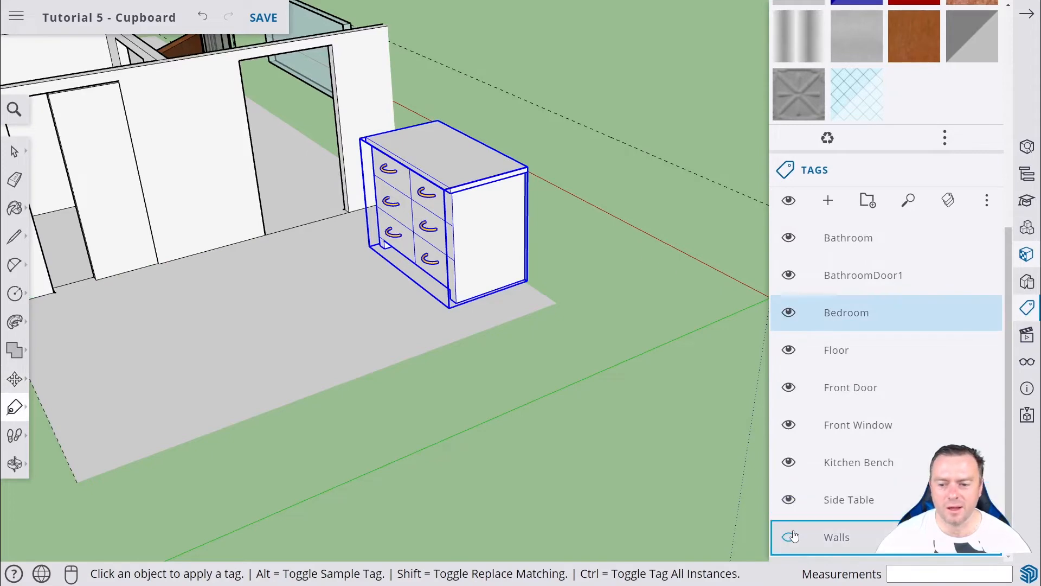
{"action": "left_click", "coordinate": [791, 536]}
{"action": "middle_click_drag", "start_coordinate": [463, 246], "coordinate": [628, 324]}
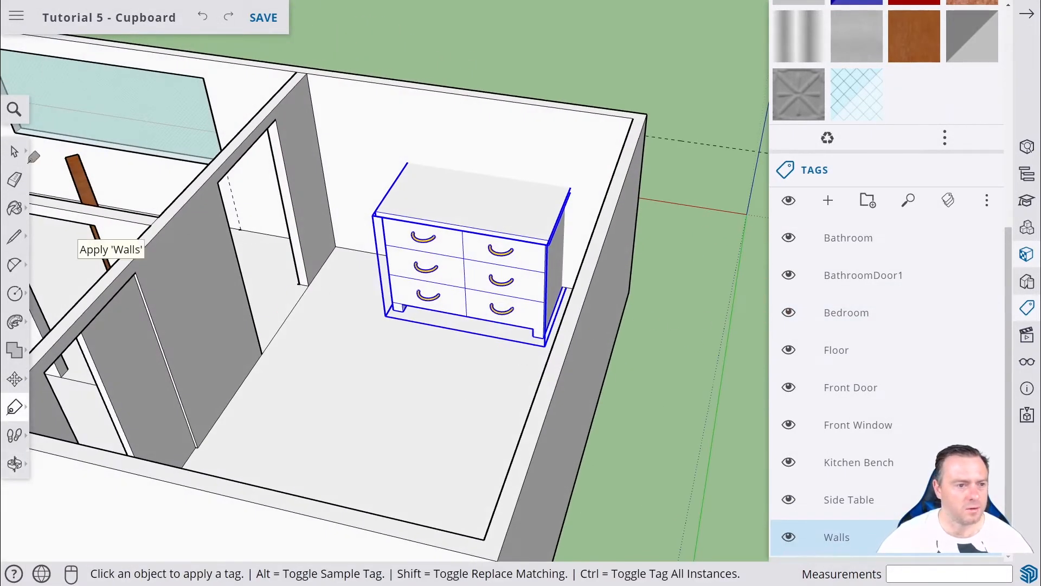
{"action": "left_click", "coordinate": [14, 151]}
{"action": "left_click", "coordinate": [672, 338]}
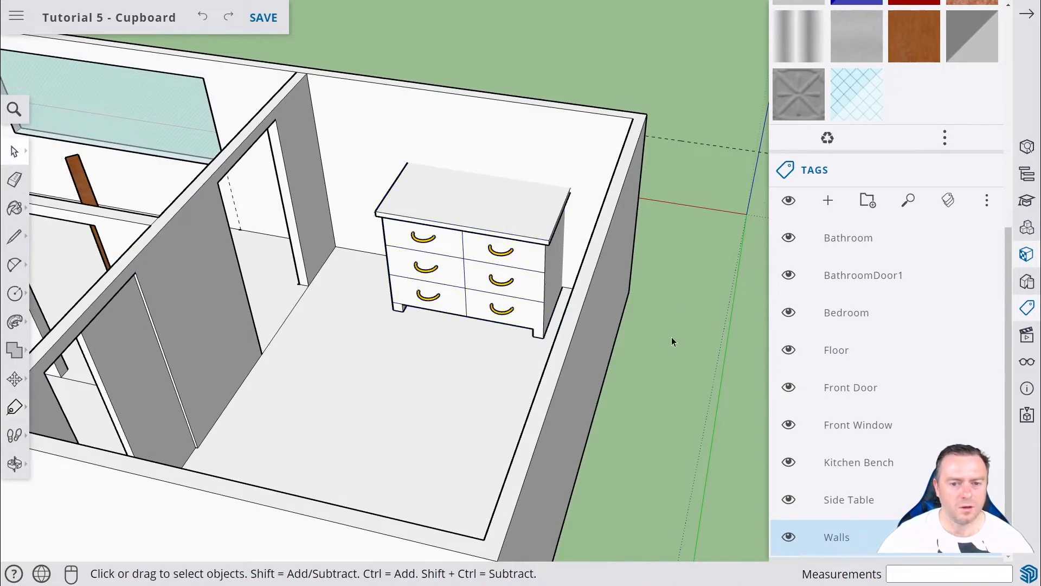
{"action": "middle_click_drag", "start_coordinate": [532, 346], "coordinate": [522, 312]}
{"action": "middle_click_drag", "start_coordinate": [512, 294], "coordinate": [458, 366]}
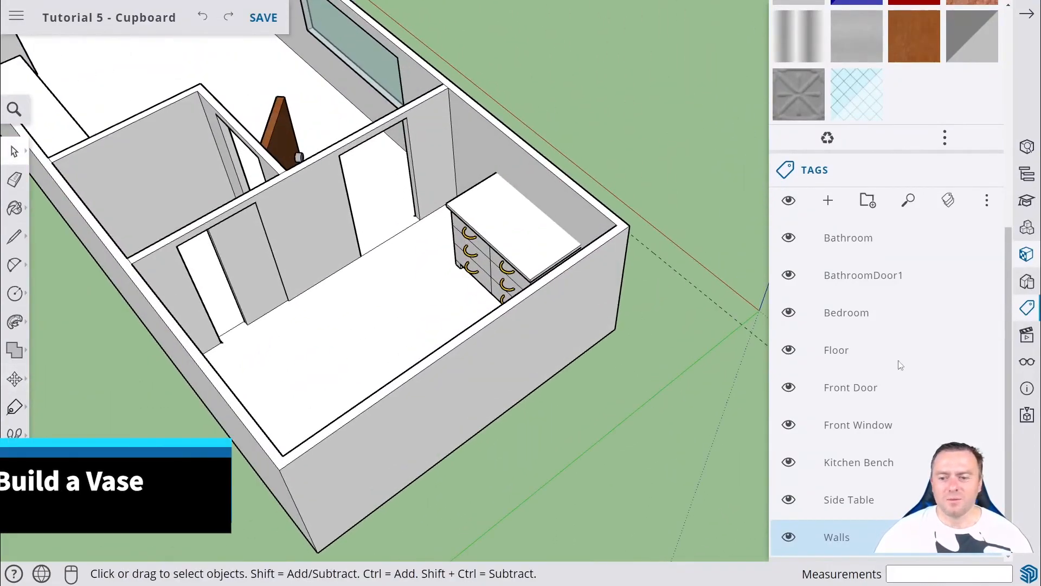
- Hide the Walls tag and draw a 200 x 200 mm square on the open ground outside the bedroom floor
{"action": "left_click", "coordinate": [788, 537]}
{"action": "middle_click_drag", "start_coordinate": [512, 528], "coordinate": [306, 408]}
{"action": "middle_click_drag", "start_coordinate": [289, 451], "coordinate": [274, 418]}
{"action": "scroll", "coordinate": [303, 415], "scroll_direction": "down", "scroll_amount": 2}
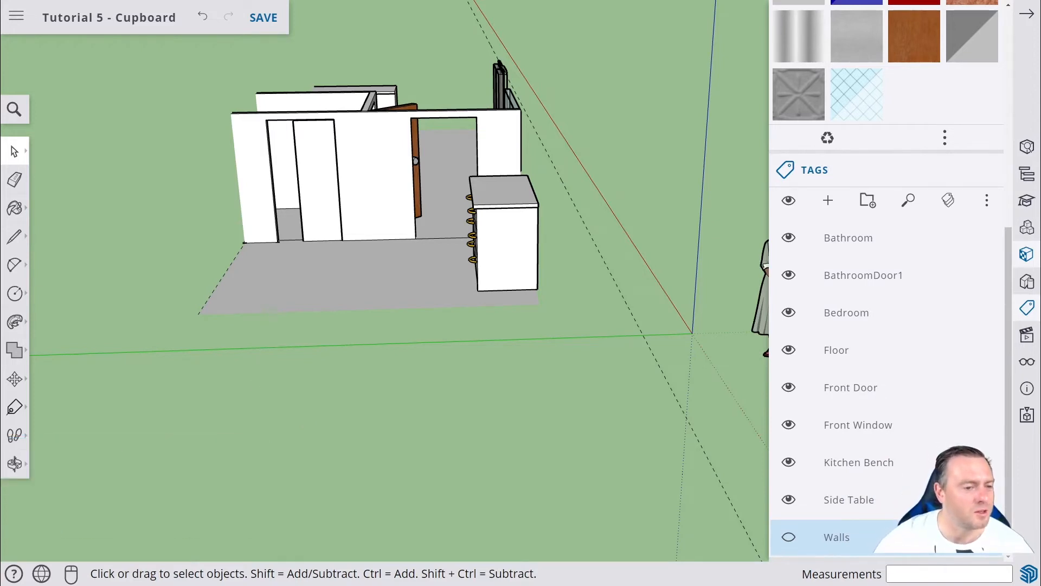
{"action": "left_click", "coordinate": [15, 293]}
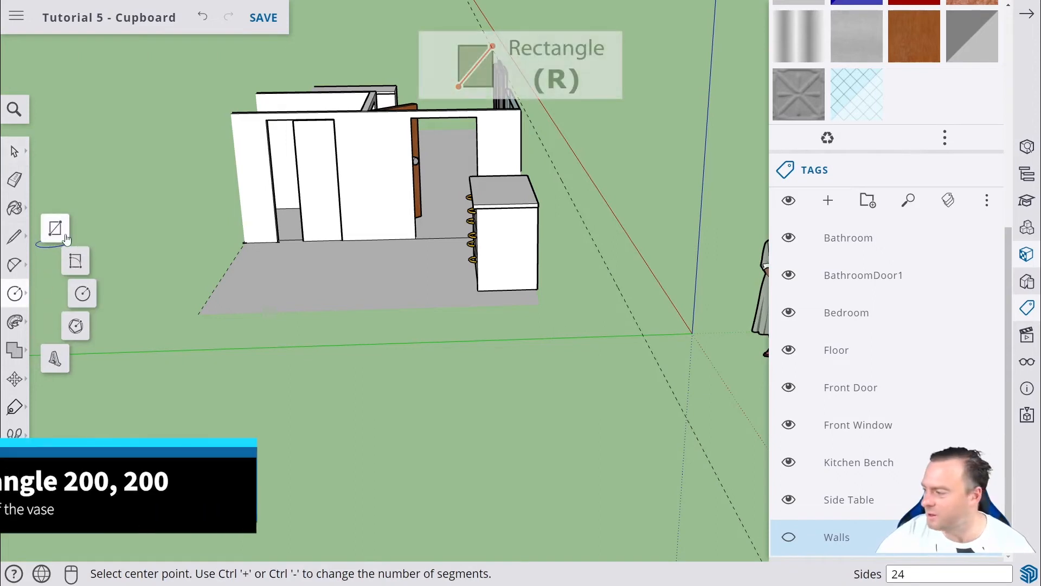
{"action": "left_click", "coordinate": [64, 237]}
{"action": "left_click", "coordinate": [309, 364]}
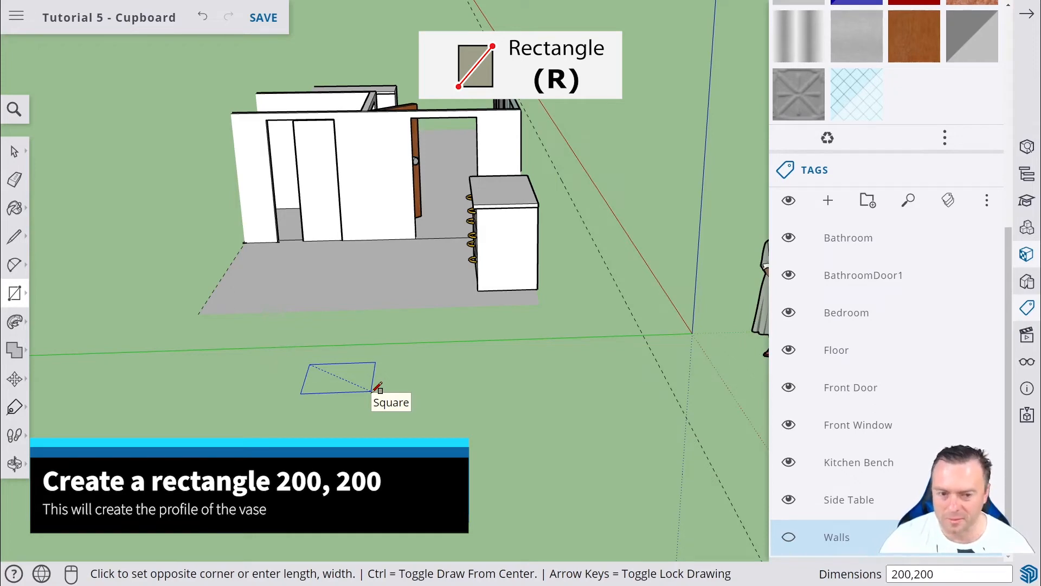
{"action": "key", "text": "Return"}
- Push/Pull the 200 mm square upward by 300 mm into a prism for the vase
{"action": "scroll", "coordinate": [378, 386], "scroll_direction": "up", "scroll_amount": 5}
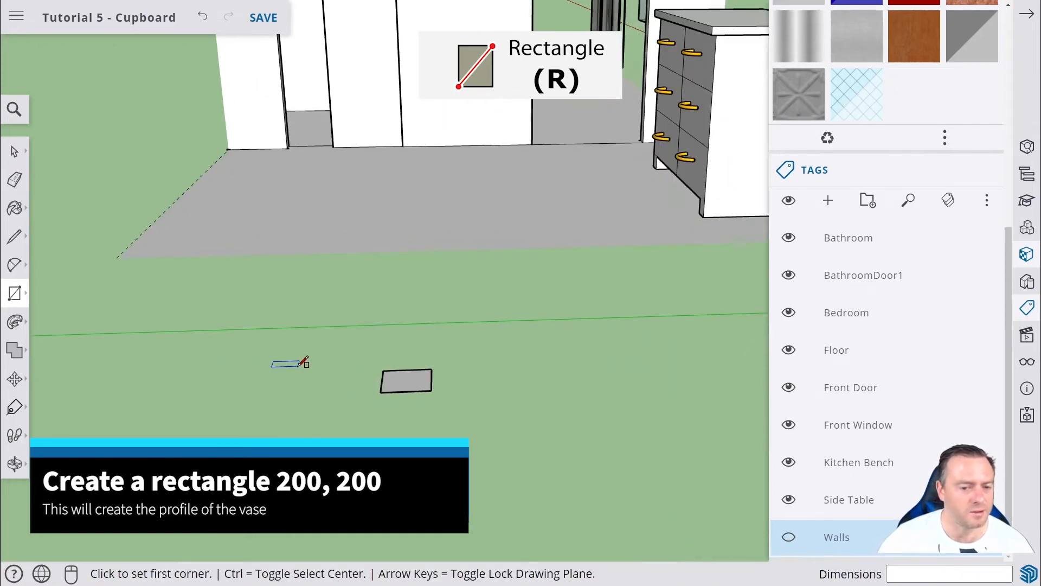
{"action": "scroll", "coordinate": [373, 387], "scroll_direction": "up", "scroll_amount": 3}
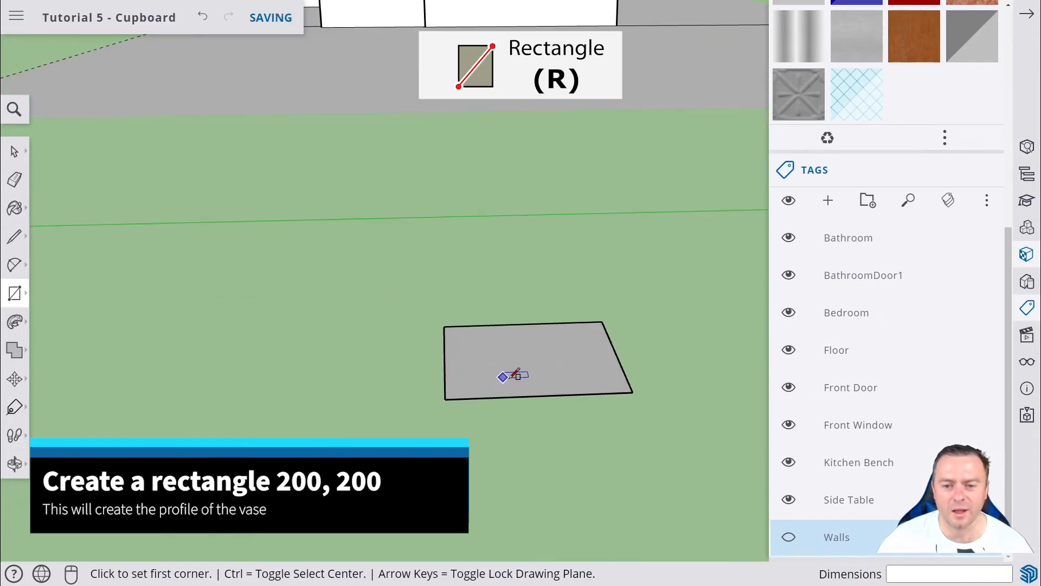
{"action": "scroll", "coordinate": [564, 363], "scroll_direction": "up", "scroll_amount": 1}
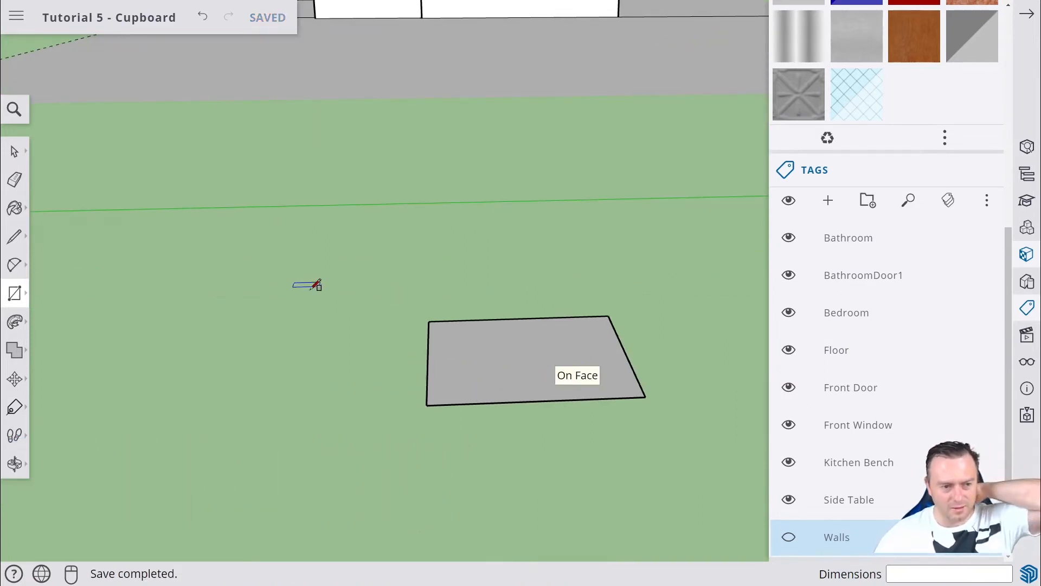
{"action": "left_click", "coordinate": [20, 327]}
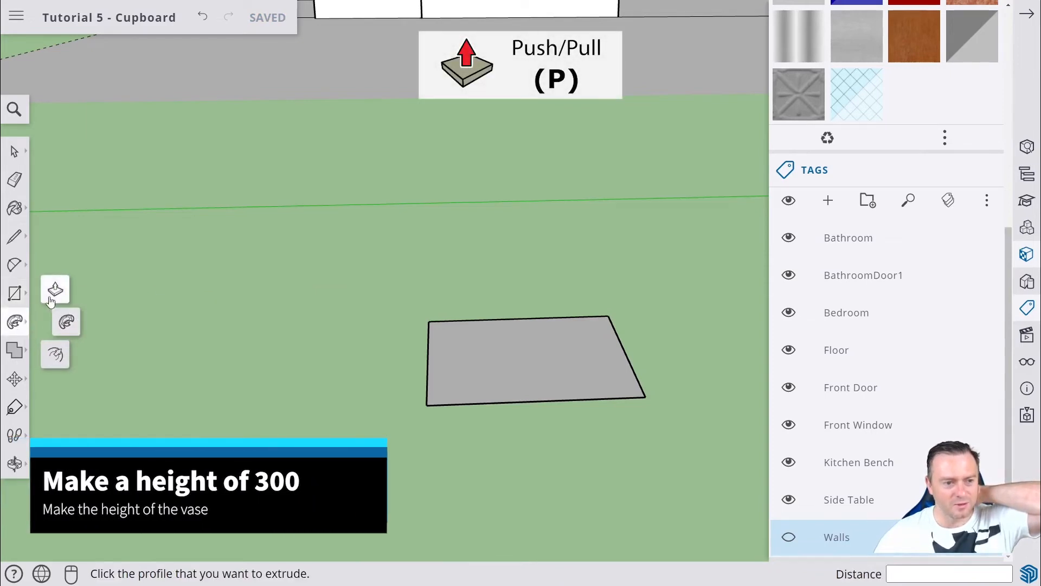
{"action": "left_click", "coordinate": [56, 290]}
{"action": "left_click", "coordinate": [499, 396]}
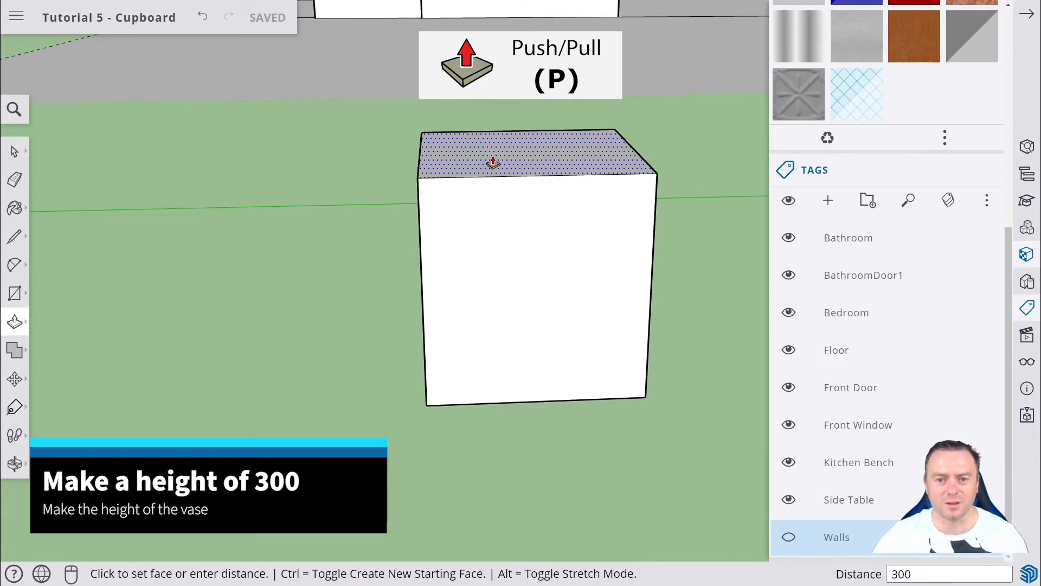
{"action": "key", "text": "Return"}
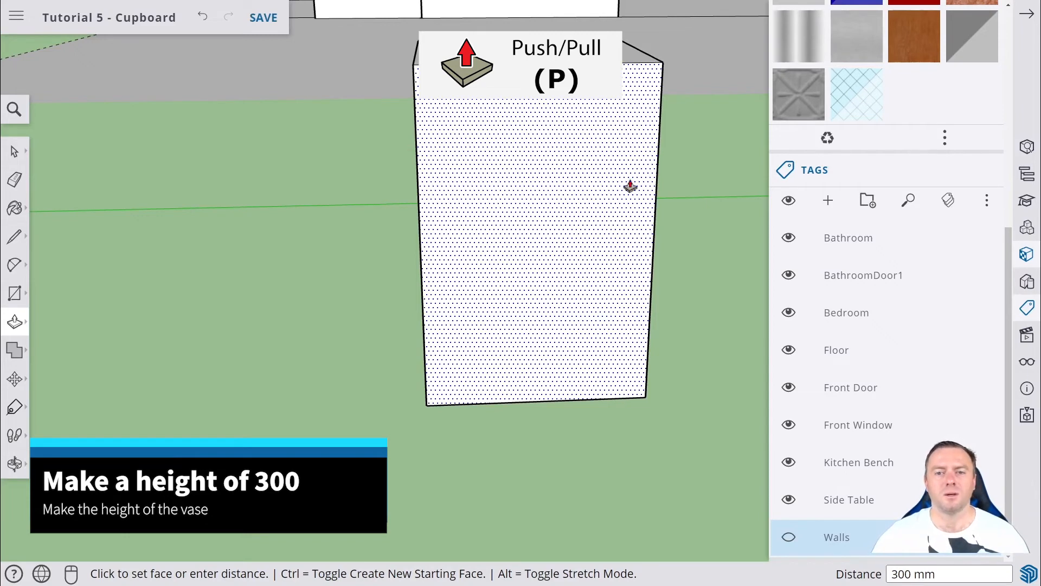
- Delete every face of the prism, including its top and base, except the front face pointing away from the room
{"action": "middle_click_drag", "start_coordinate": [699, 244], "coordinate": [400, 232]}
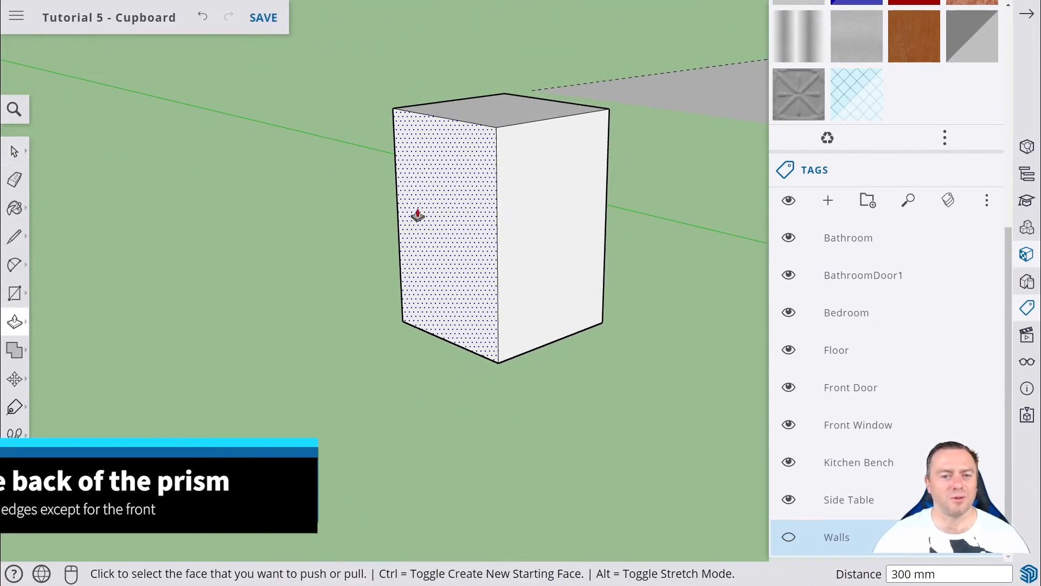
{"action": "left_click", "coordinate": [17, 153]}
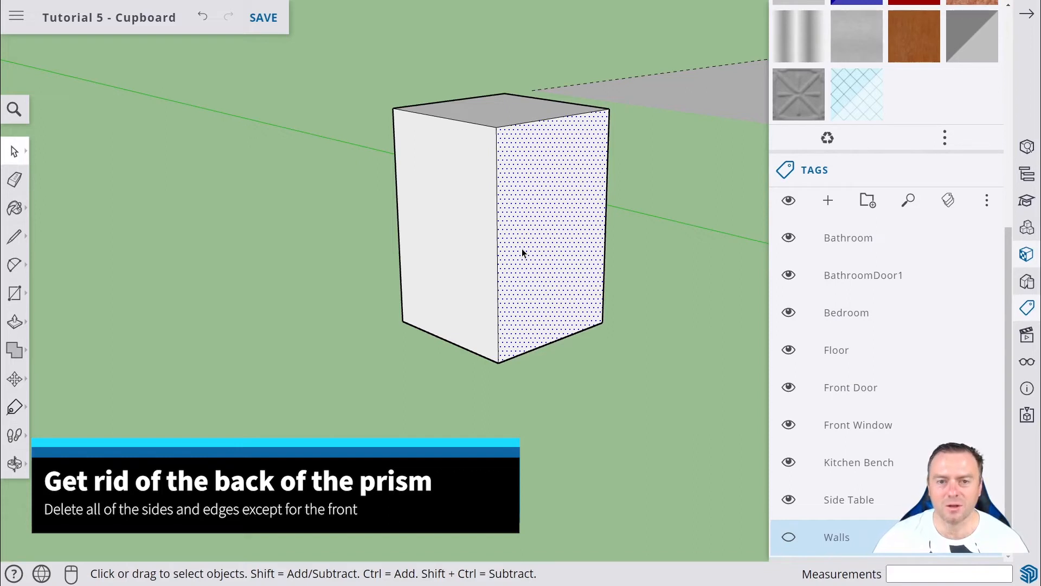
{"action": "key", "text": "Delete"}
{"action": "left_click", "coordinate": [521, 120]}
{"action": "key", "text": "Delete"}
{"action": "left_click", "coordinate": [554, 157]}
{"action": "key", "text": "Delete"}
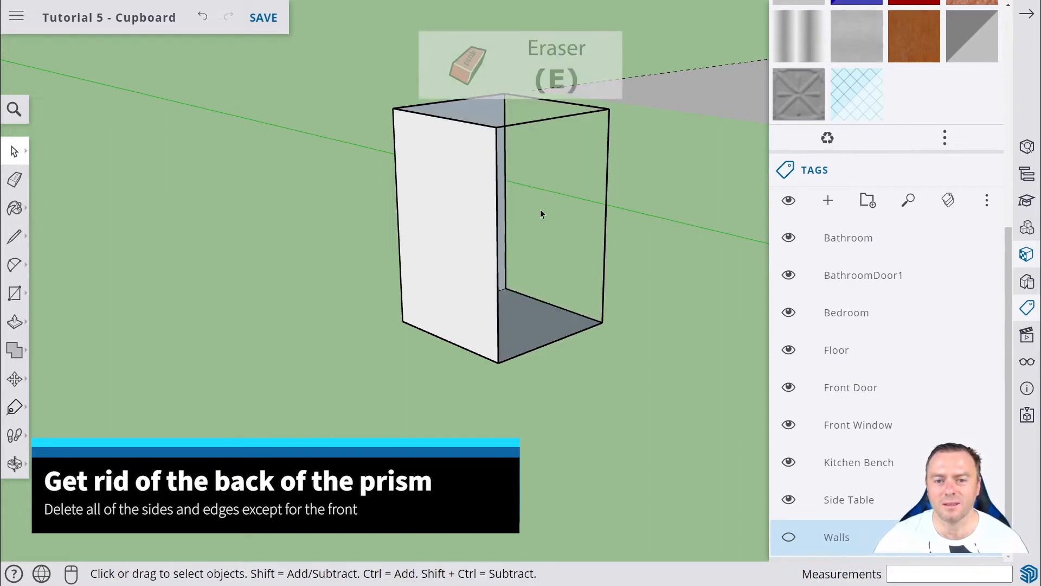
{"action": "mouse_move", "coordinate": [540, 209]}
{"action": "middle_mouse_down"}
{"action": "mouse_move", "coordinate": [495, 234]}
{"action": "mouse_move", "coordinate": [509, 260]}
{"action": "middle_mouse_up"}
{"action": "left_click", "coordinate": [517, 325]}
{"action": "key", "text": "Delete"}
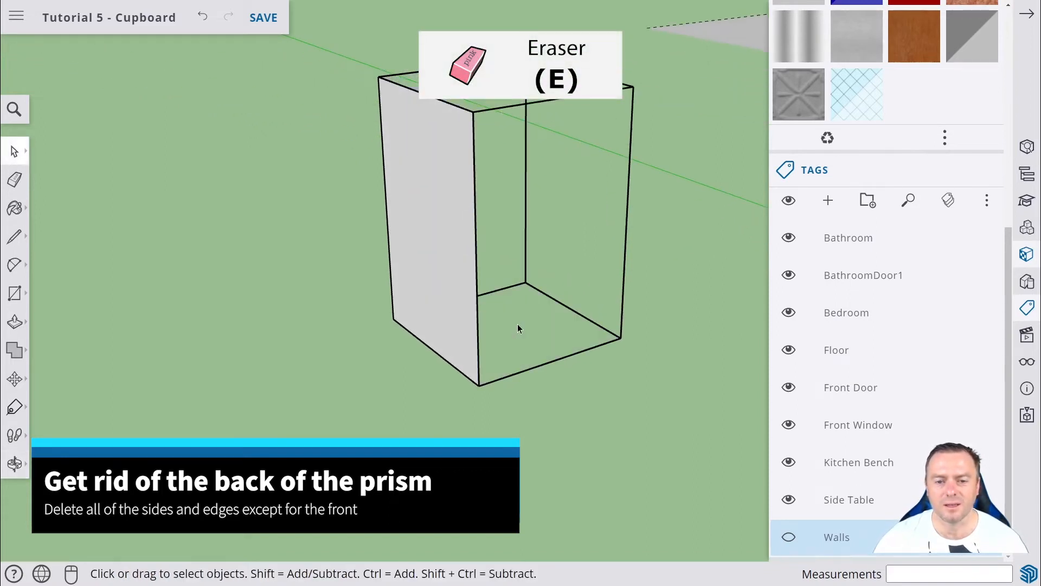
- Erase all leftover top, vertical and base edges of the prism, keeping only the outline of the front face
{"action": "left_click", "coordinate": [15, 179]}
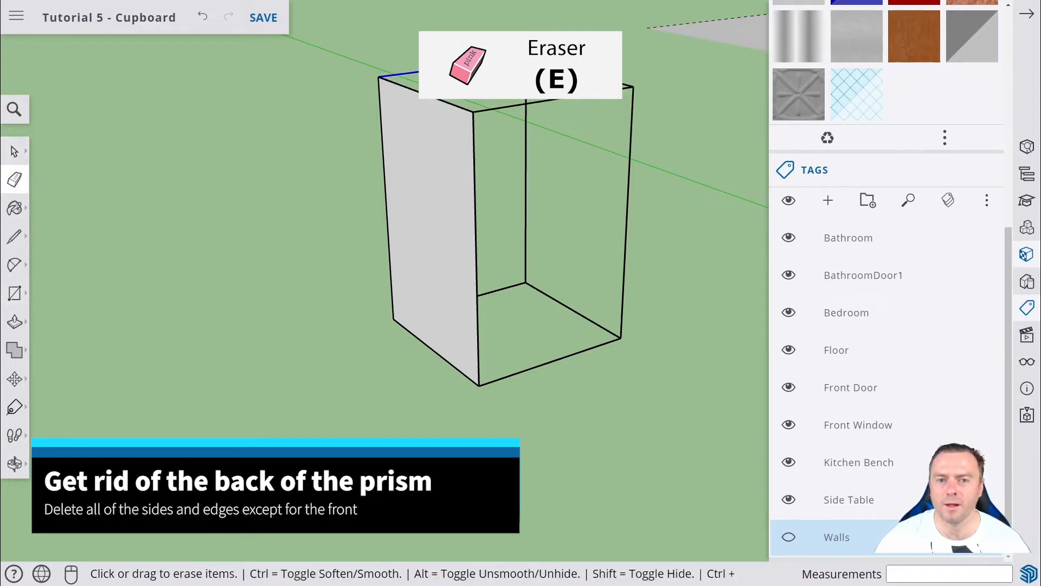
{"action": "left_click_drag", "start_coordinate": [554, 63], "coordinate": [569, 136]}
{"action": "left_click", "coordinate": [628, 239]}
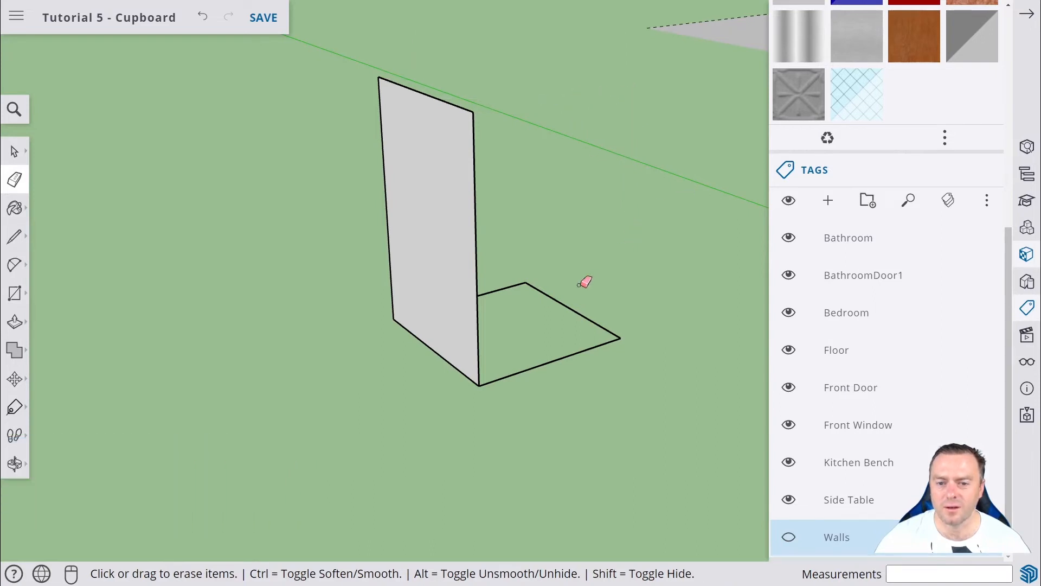
{"action": "mouse_move", "coordinate": [583, 282]}
{"action": "left_mouse_down"}
{"action": "mouse_move", "coordinate": [557, 355]}
{"action": "mouse_move", "coordinate": [542, 343]}
{"action": "mouse_move", "coordinate": [558, 337]}
{"action": "left_mouse_up"}
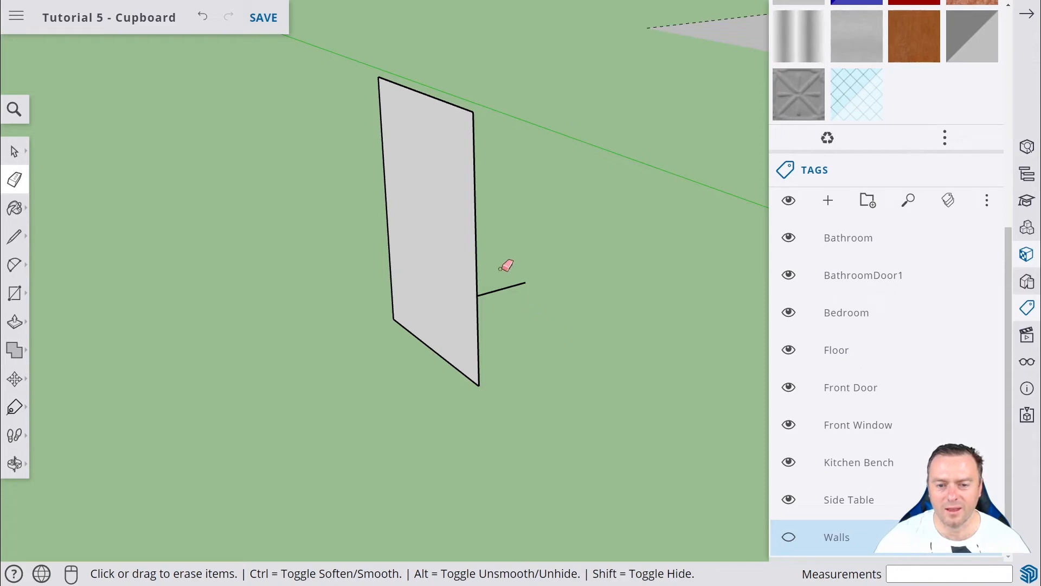
{"action": "mouse_move", "coordinate": [507, 266]}
{"action": "left_mouse_down"}
{"action": "mouse_move", "coordinate": [518, 288]}
{"action": "mouse_move", "coordinate": [506, 321]}
{"action": "left_mouse_up"}
- Draw a two-point arc on the vase face, about 54 mm down from its top edge, bulging about 22 mm toward the face's left side
{"action": "mouse_move", "coordinate": [506, 320]}
{"action": "middle_mouse_down"}
{"action": "mouse_move", "coordinate": [358, 335]}
{"action": "mouse_move", "coordinate": [340, 321]}
{"action": "mouse_move", "coordinate": [642, 258]}
{"action": "mouse_move", "coordinate": [665, 297]}
{"action": "mouse_move", "coordinate": [618, 303]}
{"action": "mouse_move", "coordinate": [644, 300]}
{"action": "mouse_move", "coordinate": [704, 328]}
{"action": "mouse_move", "coordinate": [651, 333]}
{"action": "middle_mouse_up"}
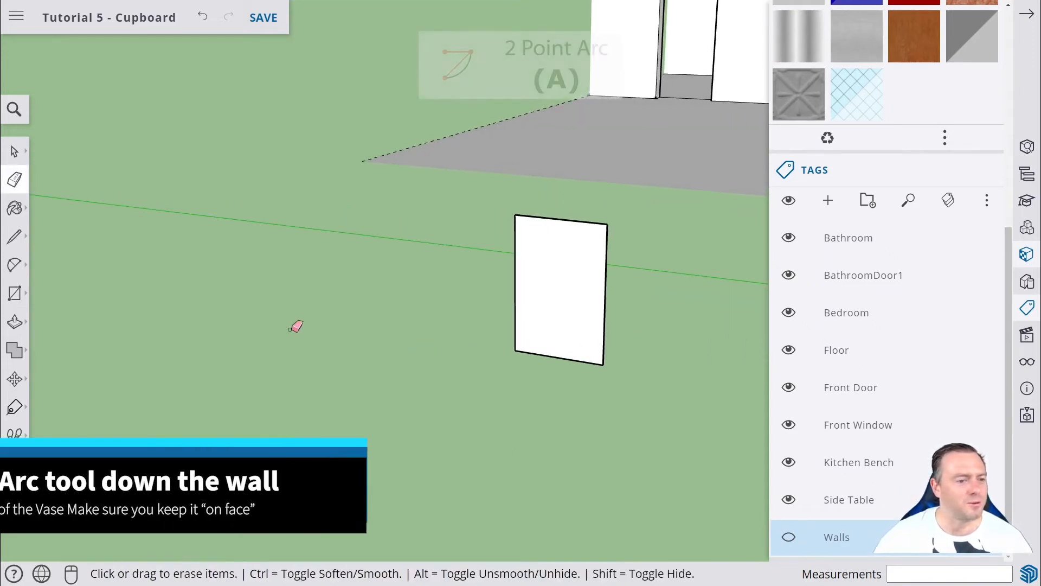
{"action": "left_click", "coordinate": [16, 267]}
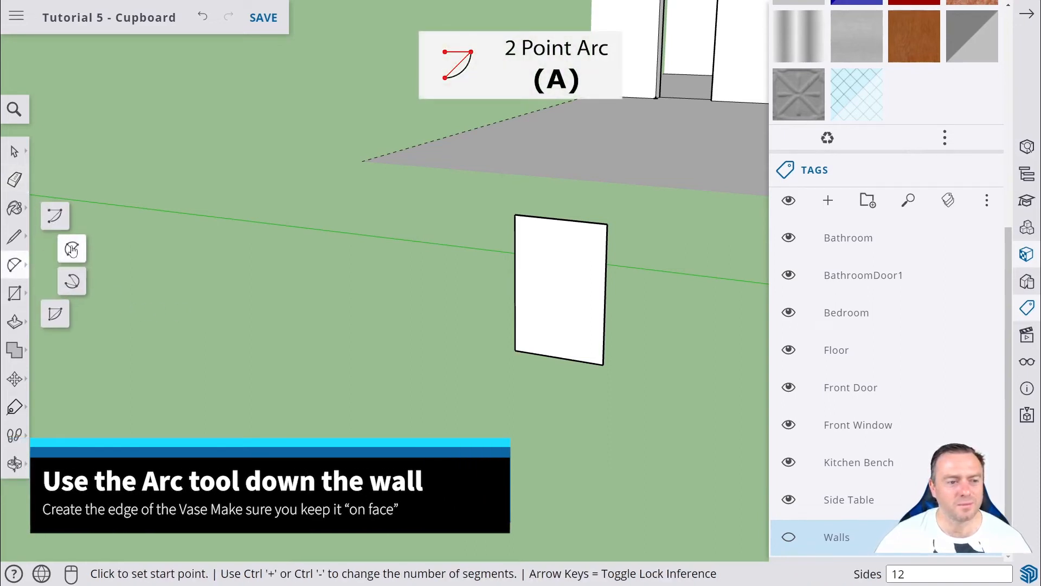
{"action": "left_click", "coordinate": [76, 252]}
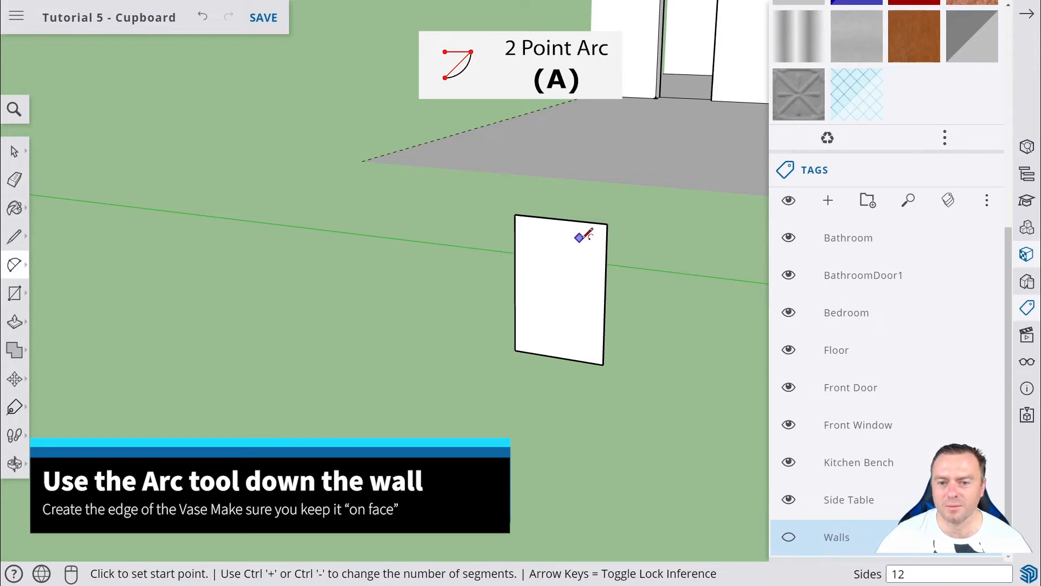
{"action": "scroll", "coordinate": [585, 226], "scroll_direction": "up", "scroll_amount": 3}
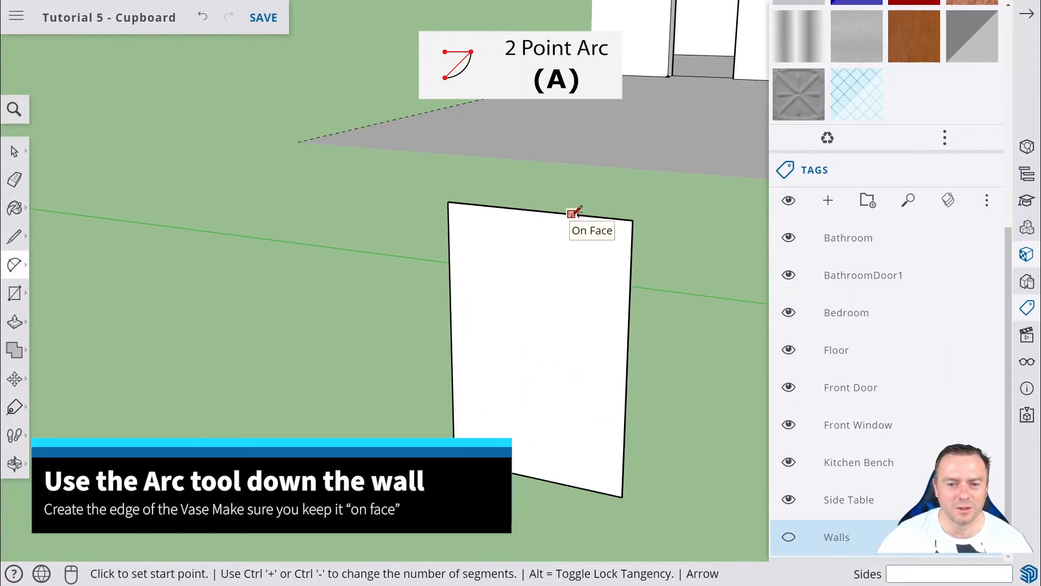
{"action": "left_click", "coordinate": [571, 214]}
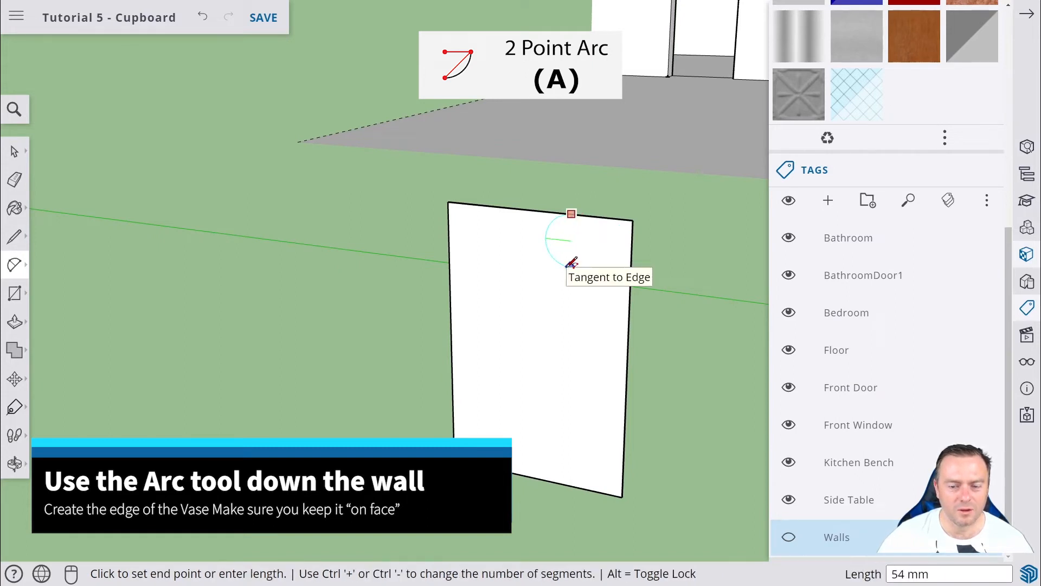
{"action": "left_click", "coordinate": [570, 266]}
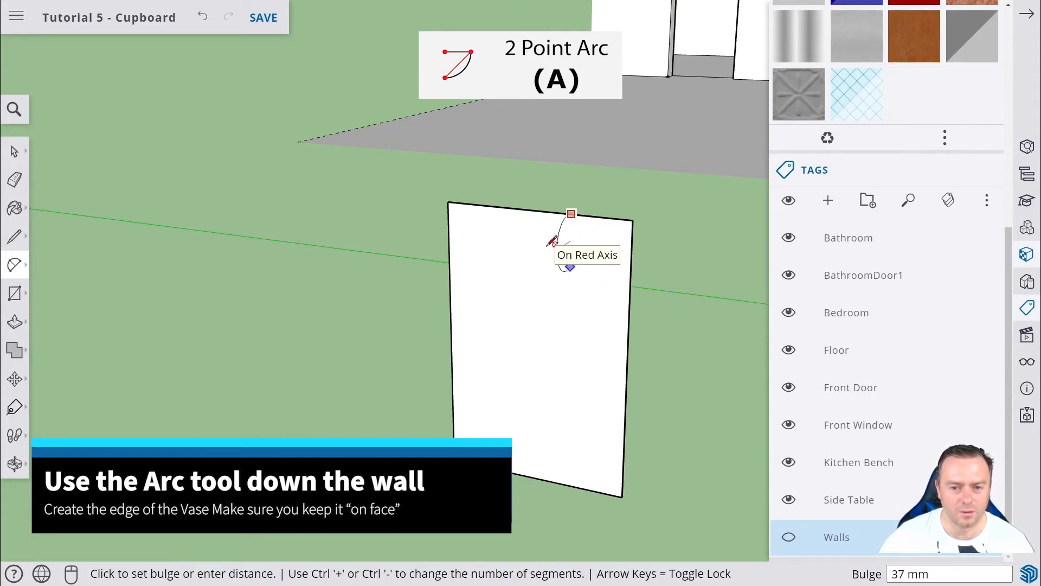
{"action": "middle_click_drag", "start_coordinate": [564, 260], "coordinate": [613, 228]}
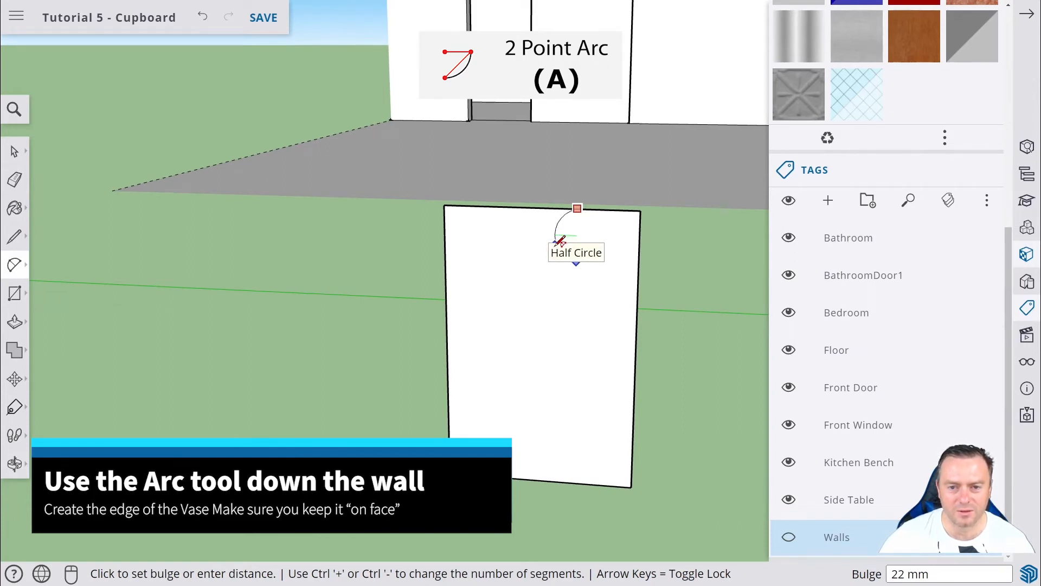
{"action": "left_click", "coordinate": [565, 238]}
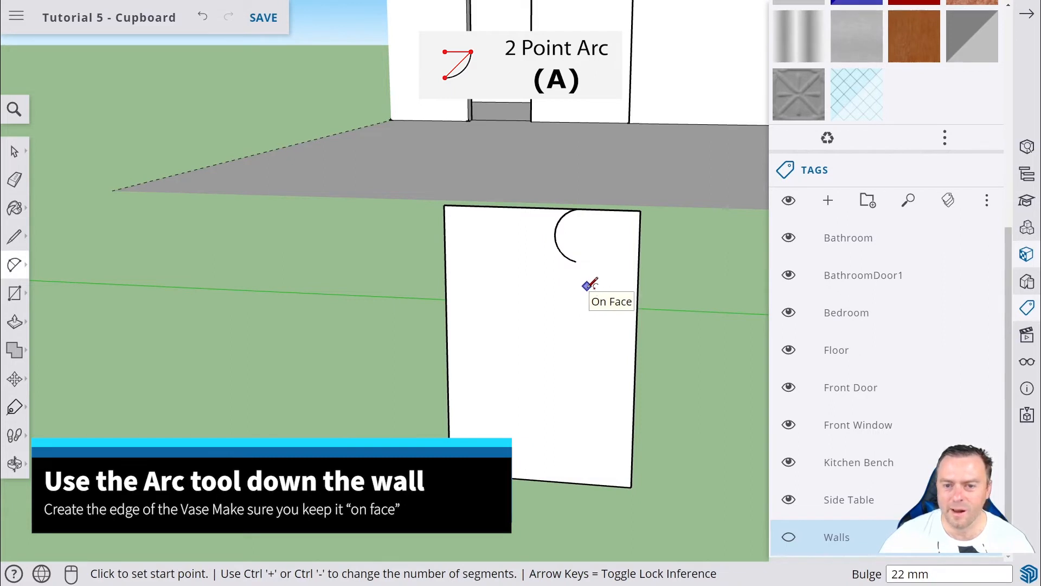
- Continue the curve to the face's bottom edge with an arc bulging 30 mm outward and another bulging about 51 mm inward
{"action": "left_click", "coordinate": [576, 261]}
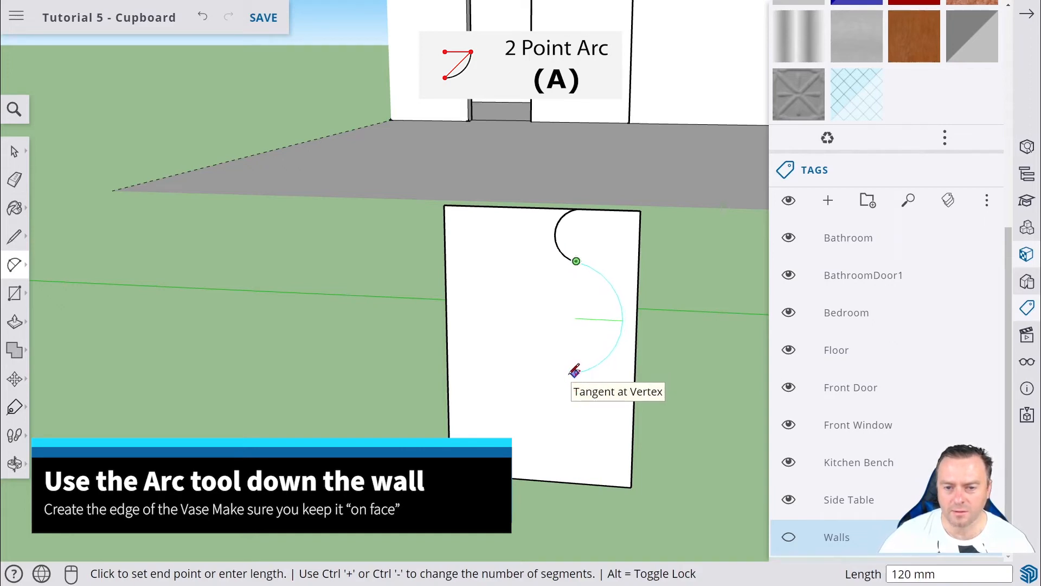
{"action": "left_click", "coordinate": [575, 344]}
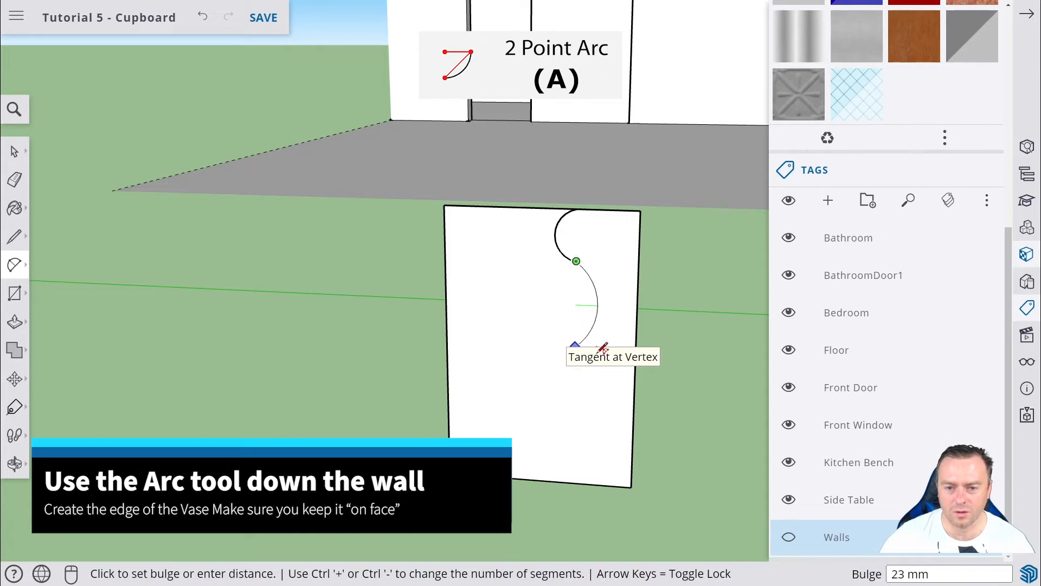
{"action": "left_click", "coordinate": [604, 331]}
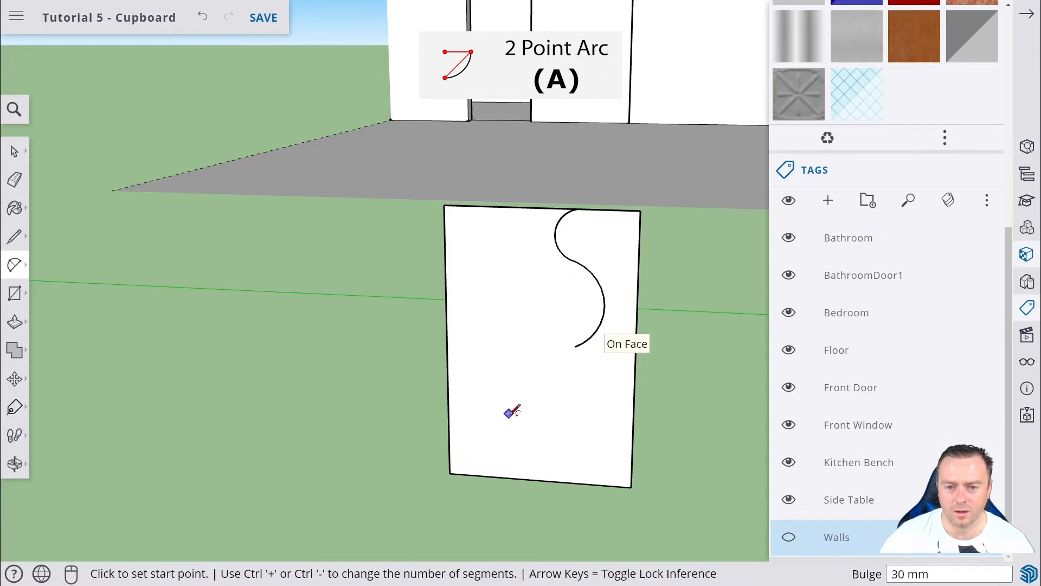
{"action": "left_click", "coordinate": [575, 345]}
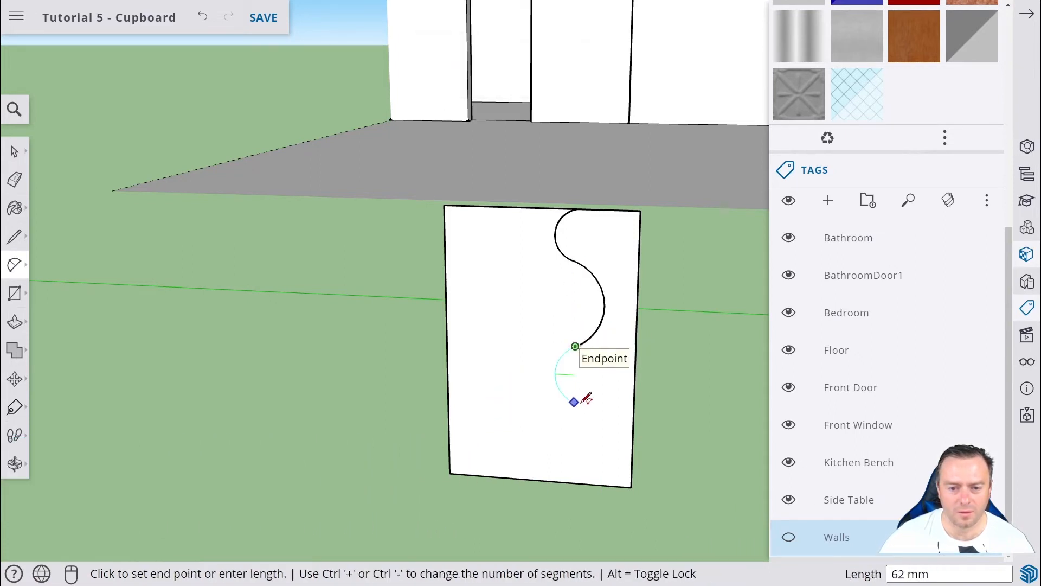
{"action": "left_click", "coordinate": [573, 481]}
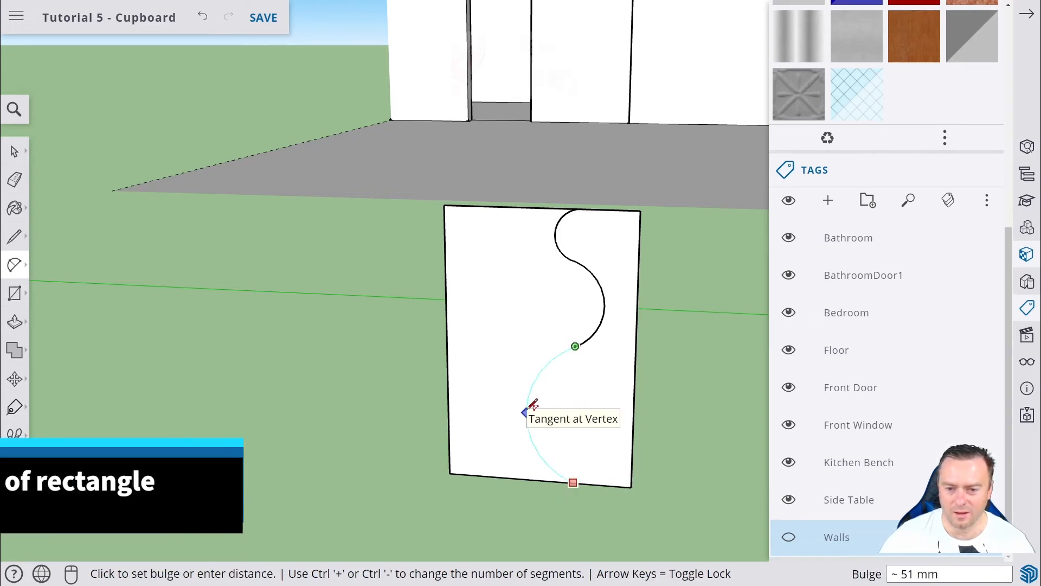
{"action": "left_click", "coordinate": [534, 404]}
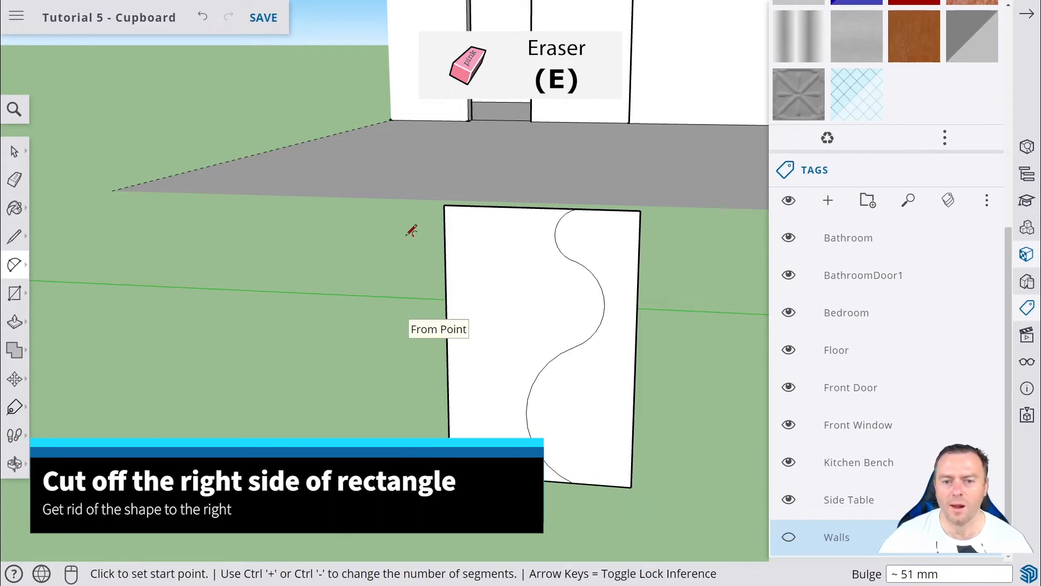
- Erase the rectangle's top, side and bottom edge portions to the right of the wavy curve, removing that part of the face
{"action": "left_click", "coordinate": [14, 178]}
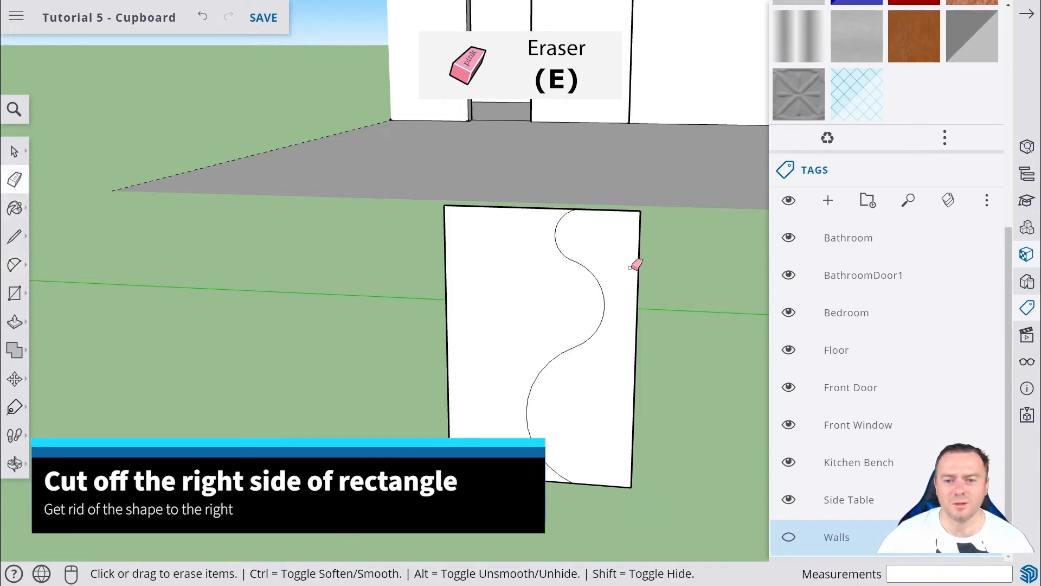
{"action": "left_click", "coordinate": [633, 209]}
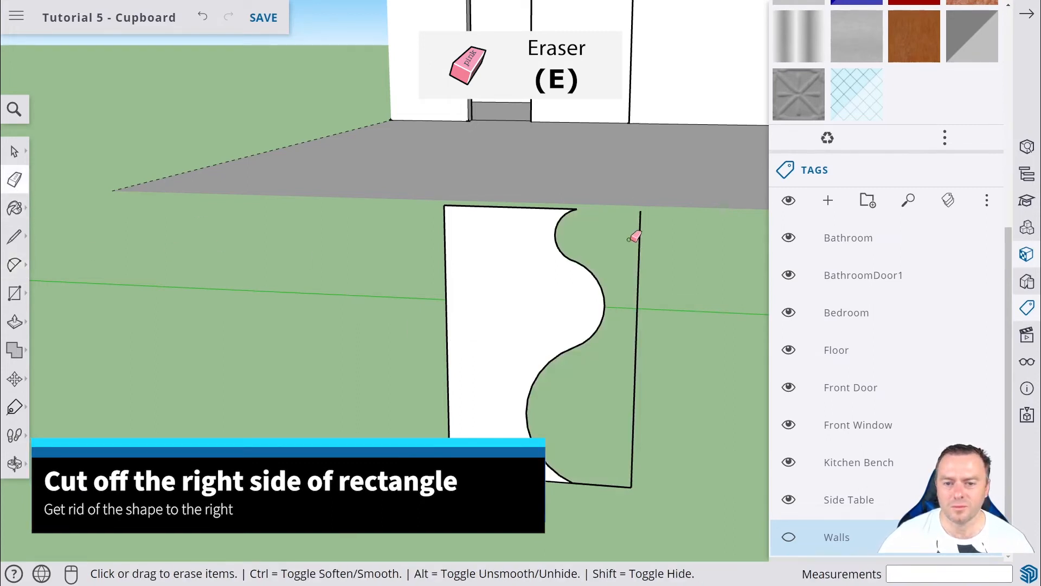
{"action": "left_click_drag", "start_coordinate": [629, 238], "coordinate": [648, 258]}
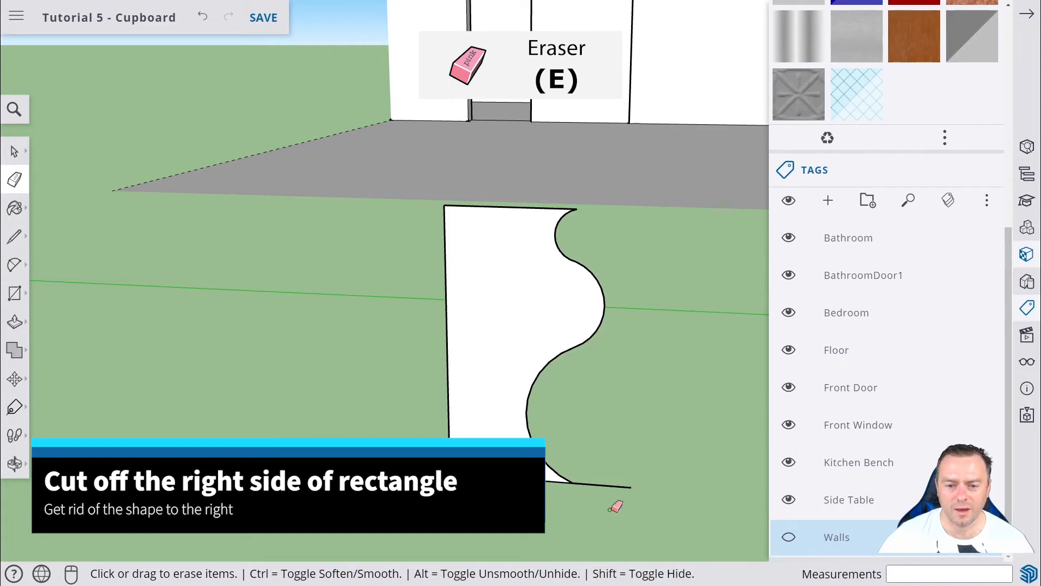
{"action": "left_click", "coordinate": [613, 481]}
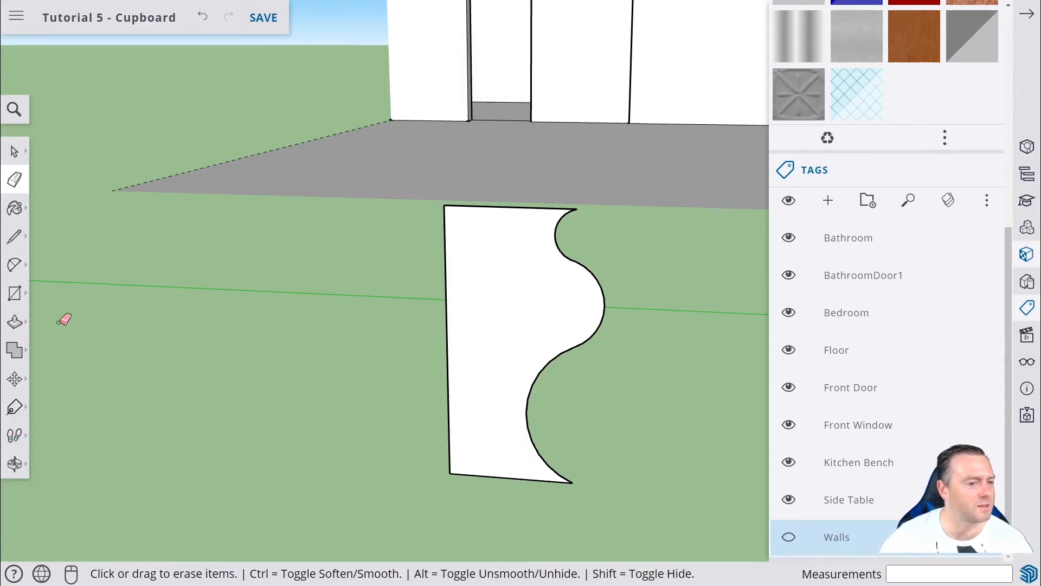
- Offset the vase profile's outline inward by about 15 mm
{"action": "left_click", "coordinate": [15, 293]}
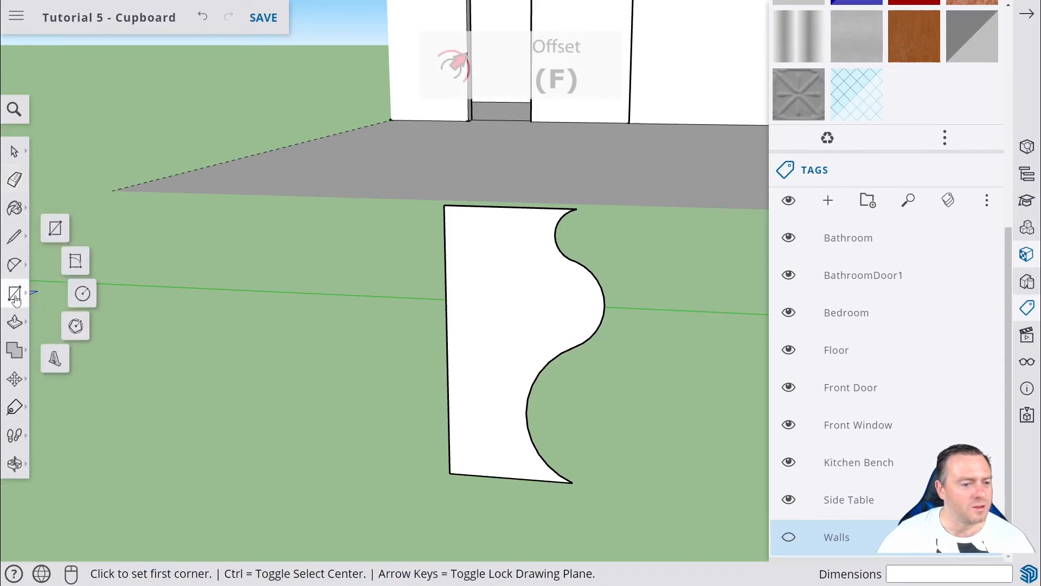
{"action": "left_click", "coordinate": [15, 321]}
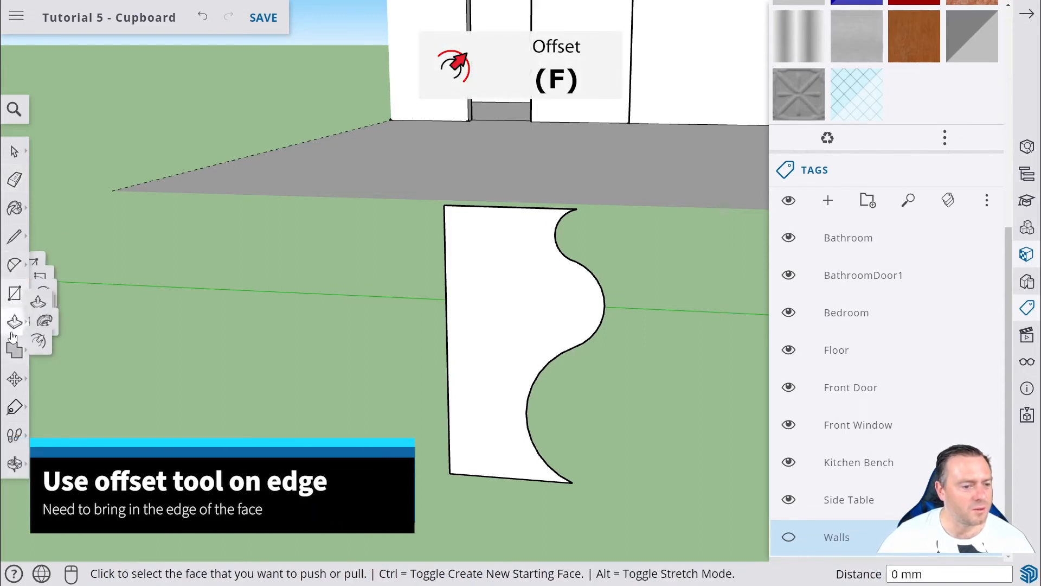
{"action": "left_click", "coordinate": [55, 357]}
{"action": "left_click", "coordinate": [478, 331]}
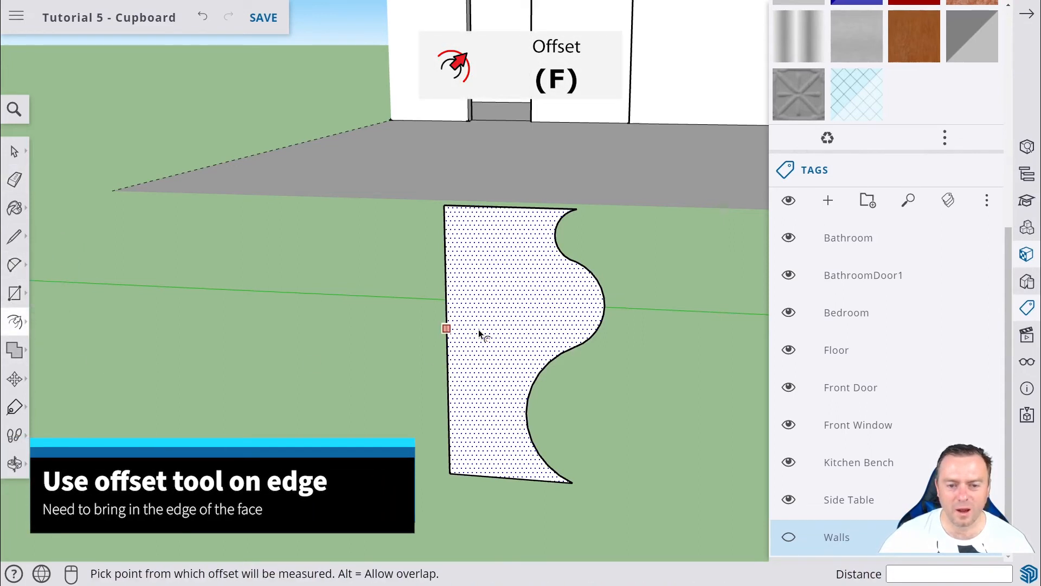
{"action": "left_click", "coordinate": [445, 328]}
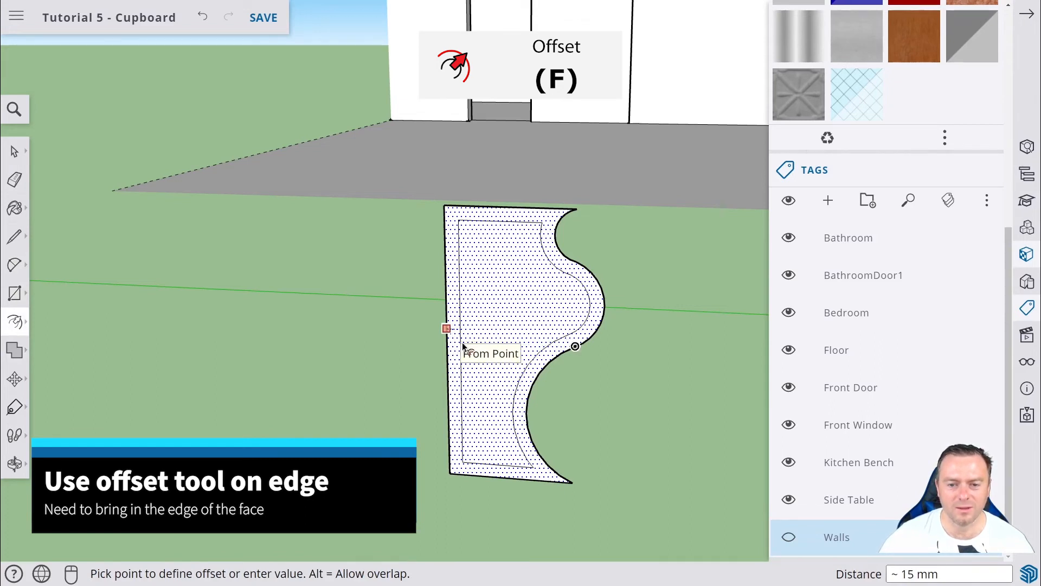
{"action": "left_click", "coordinate": [462, 342]}
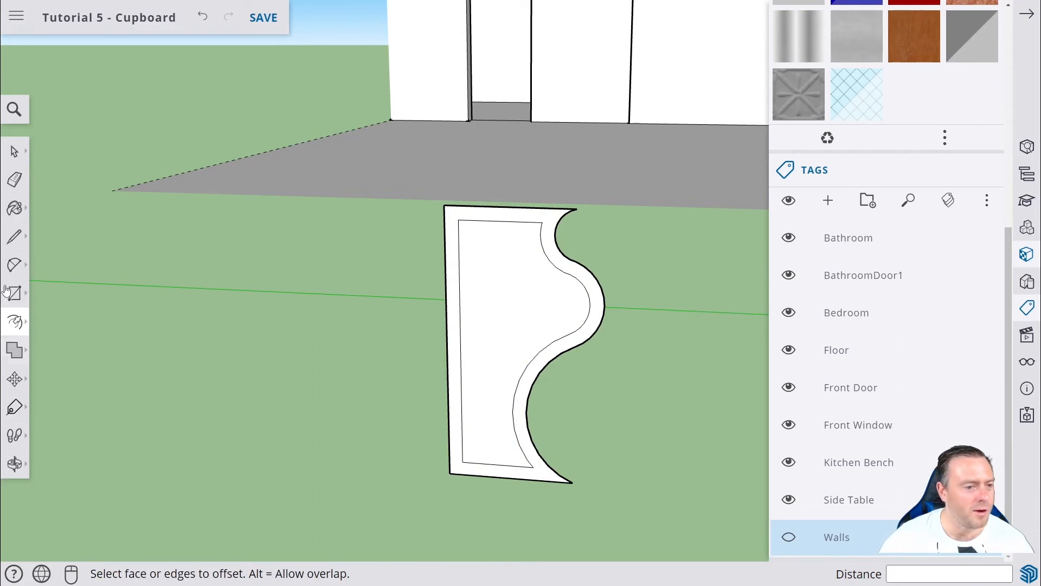
- Draw a line about 15 mm long from the offset outline's lower straight-side corner to the profile's straight vertical edge
{"action": "left_click", "coordinate": [14, 237]}
{"action": "scroll", "coordinate": [474, 467], "scroll_direction": "up", "scroll_amount": 3}
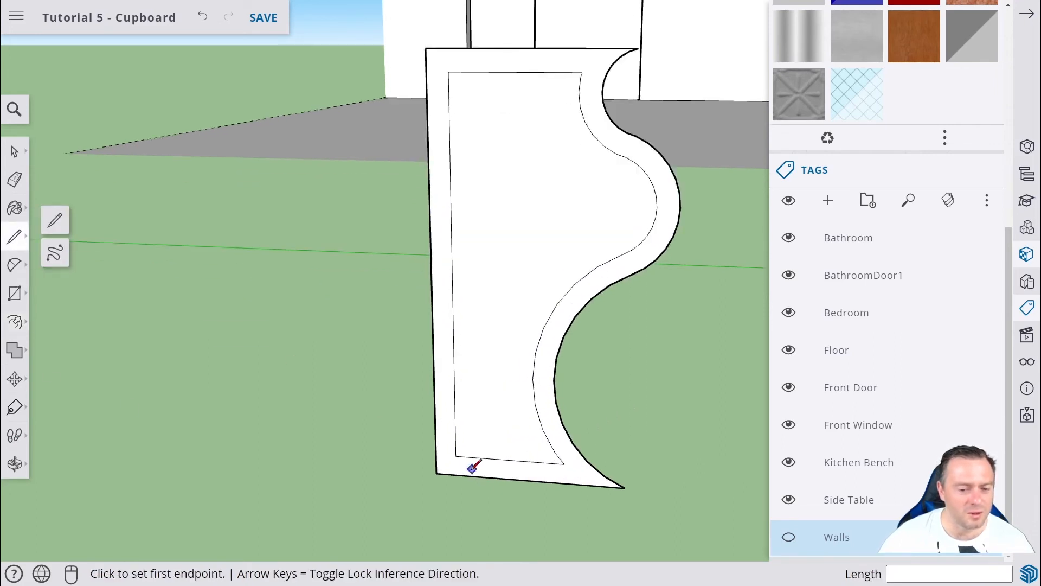
{"action": "scroll", "coordinate": [474, 466], "scroll_direction": "up", "scroll_amount": 2}
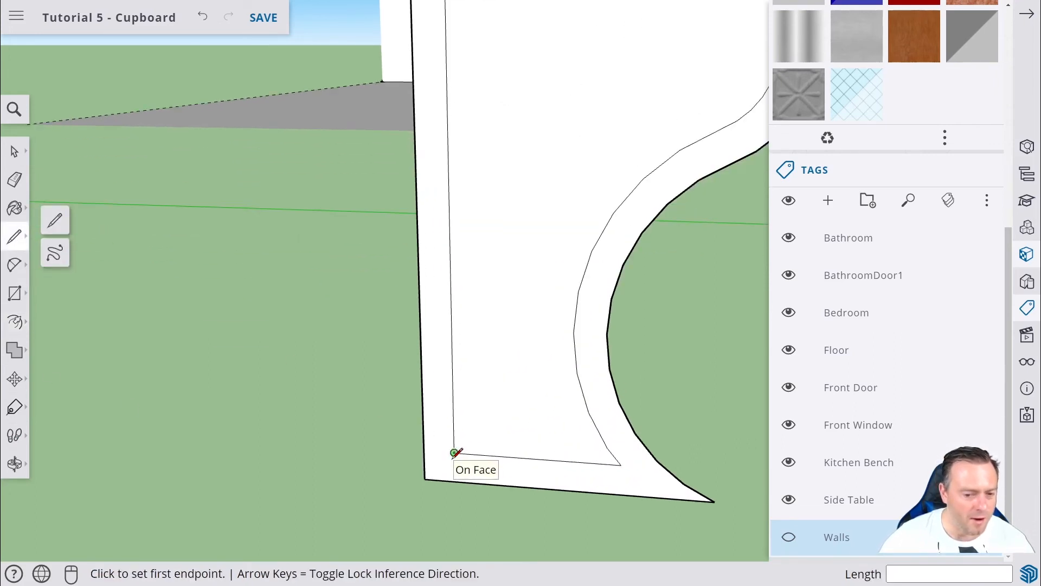
{"action": "left_click", "coordinate": [453, 452]}
{"action": "left_click", "coordinate": [427, 450]}
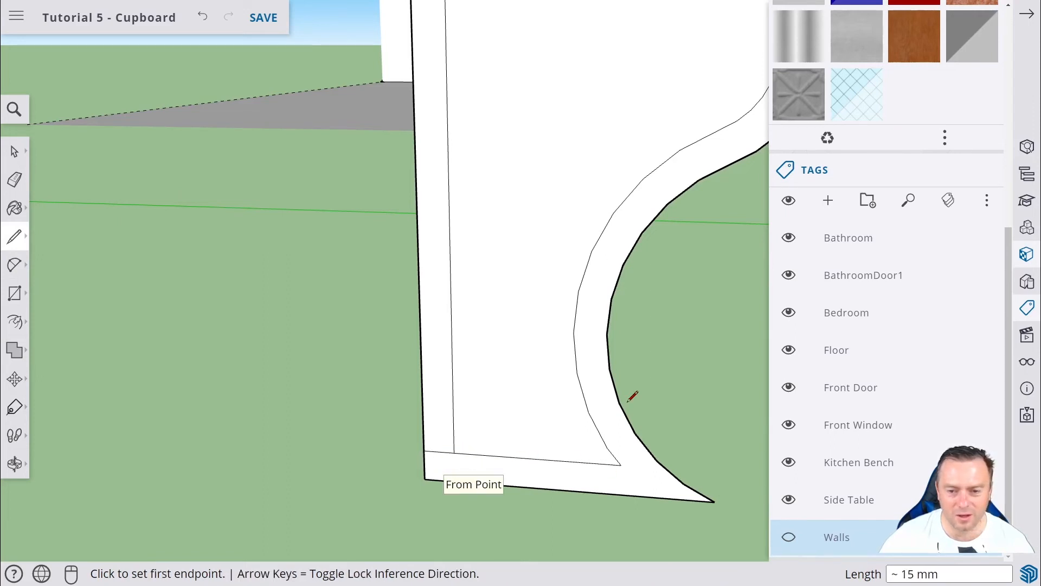
- Draw a sloping line about 19 mm long from the top end of the inner curve to the profile's top edge
{"action": "scroll", "coordinate": [623, 273], "scroll_direction": "down", "scroll_amount": 5}
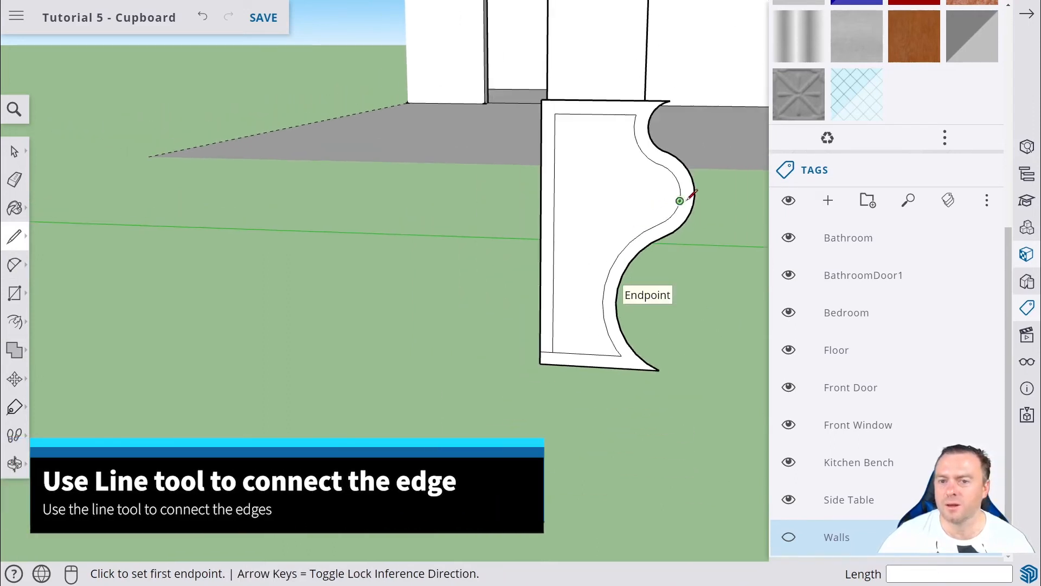
{"action": "scroll", "coordinate": [634, 112], "scroll_direction": "up", "scroll_amount": 5}
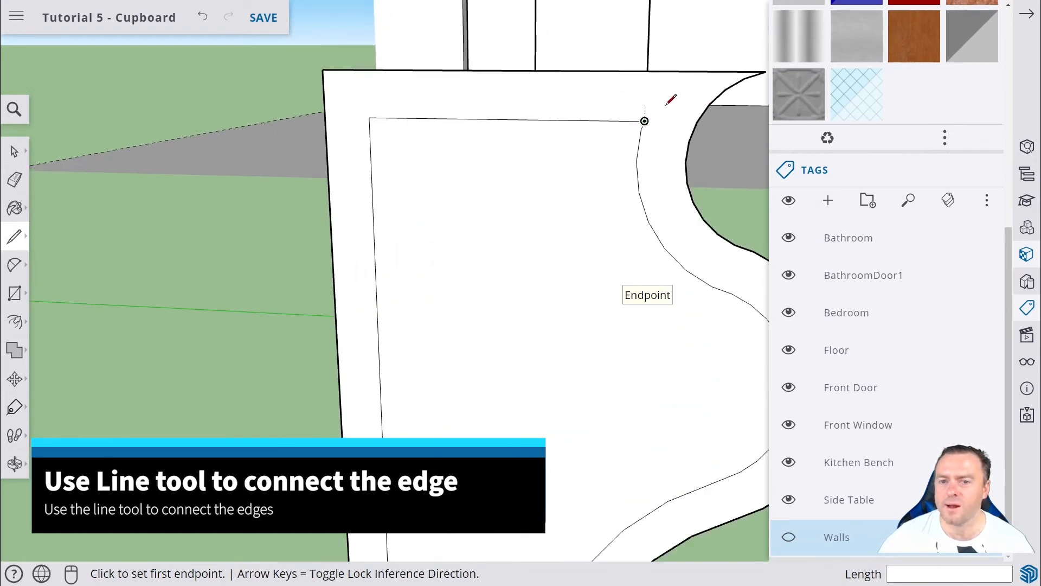
{"action": "left_click", "coordinate": [645, 121]}
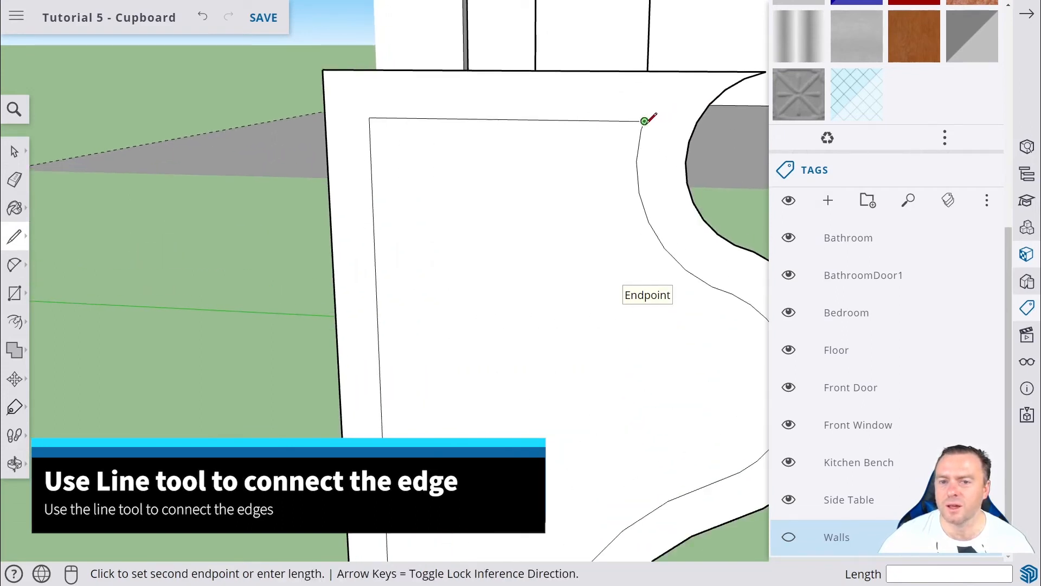
{"action": "left_click", "coordinate": [686, 71]}
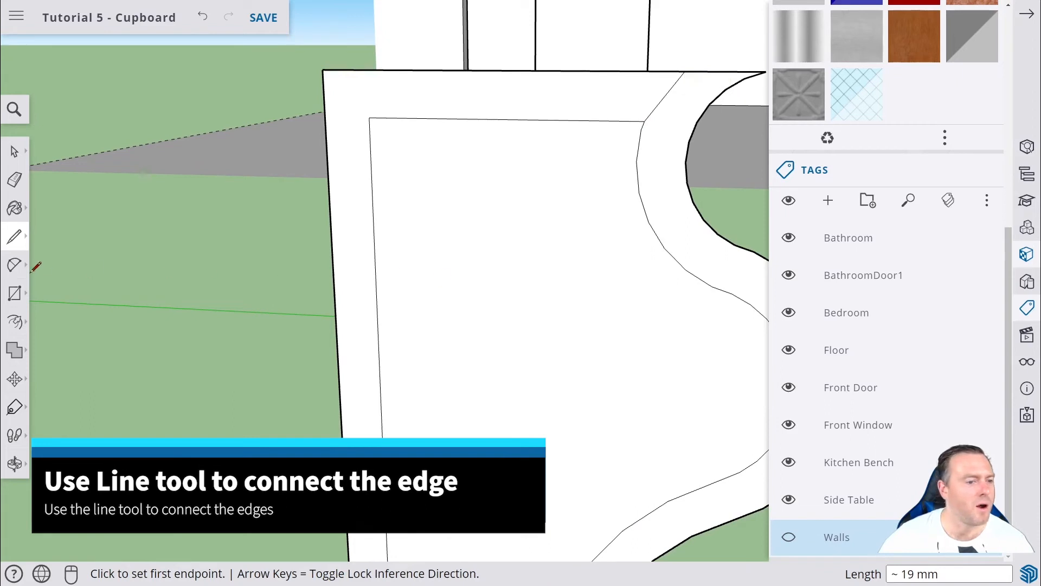
- Erase the offset outline's top line and straight vertical line, keeping the inner curve and base line
{"action": "left_click", "coordinate": [11, 211]}
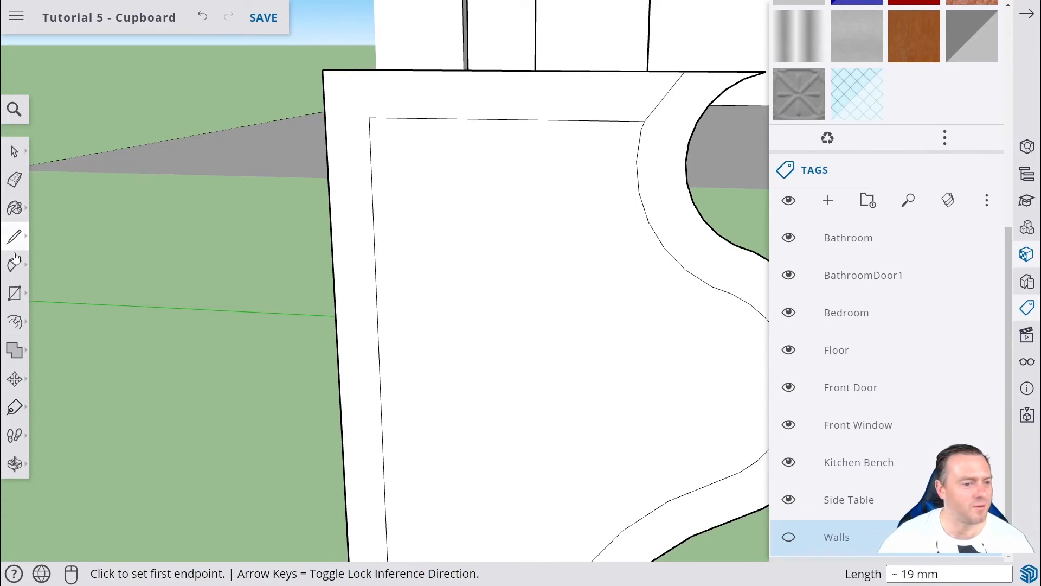
{"action": "left_click", "coordinate": [15, 179]}
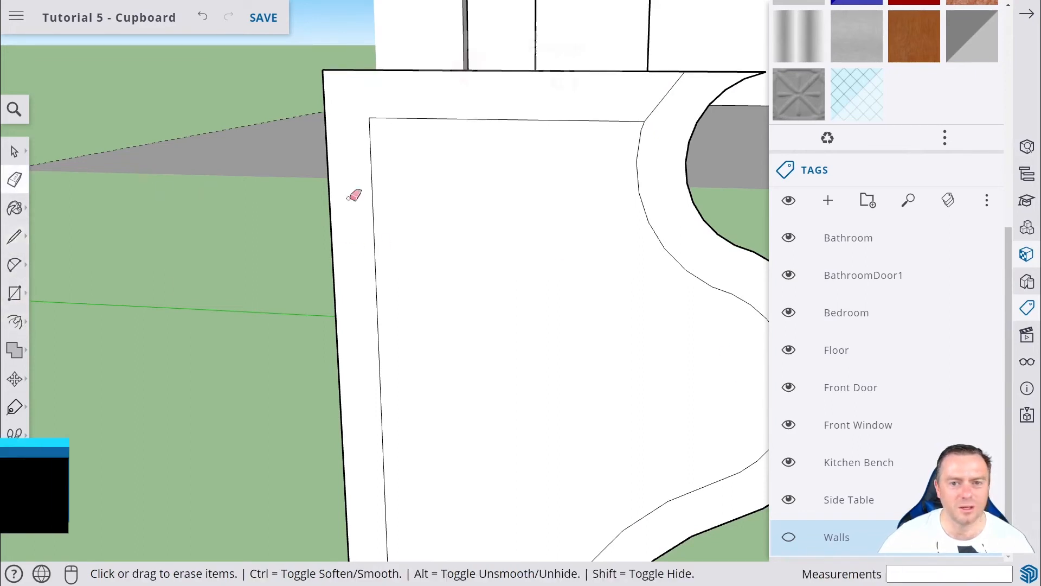
{"action": "left_click", "coordinate": [491, 123]}
{"action": "left_click_drag", "start_coordinate": [356, 170], "coordinate": [386, 176]}
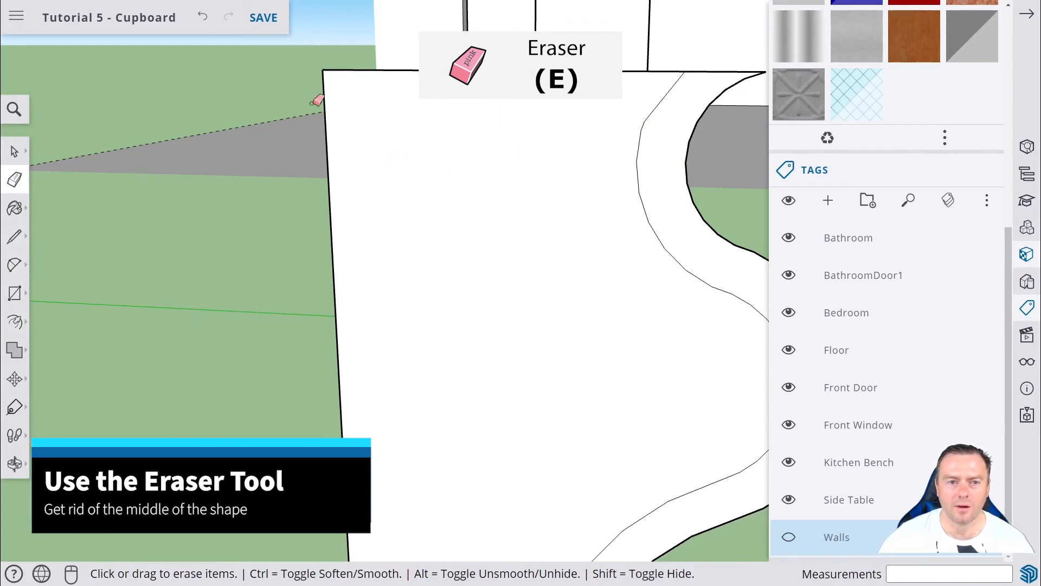
{"action": "scroll", "coordinate": [486, 209], "scroll_direction": "down", "scroll_amount": 5}
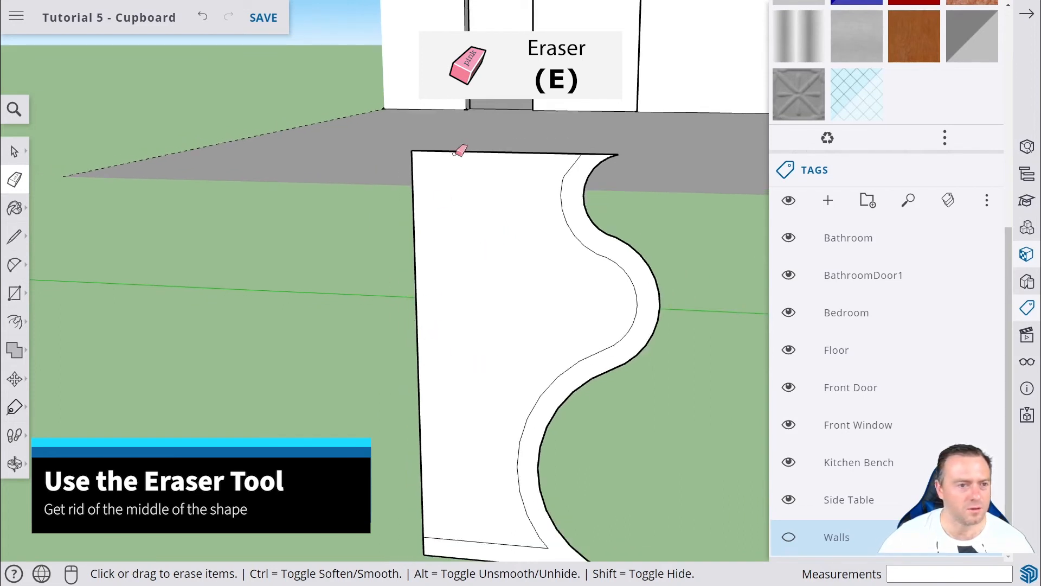
{"action": "left_click", "coordinate": [8, 156]}
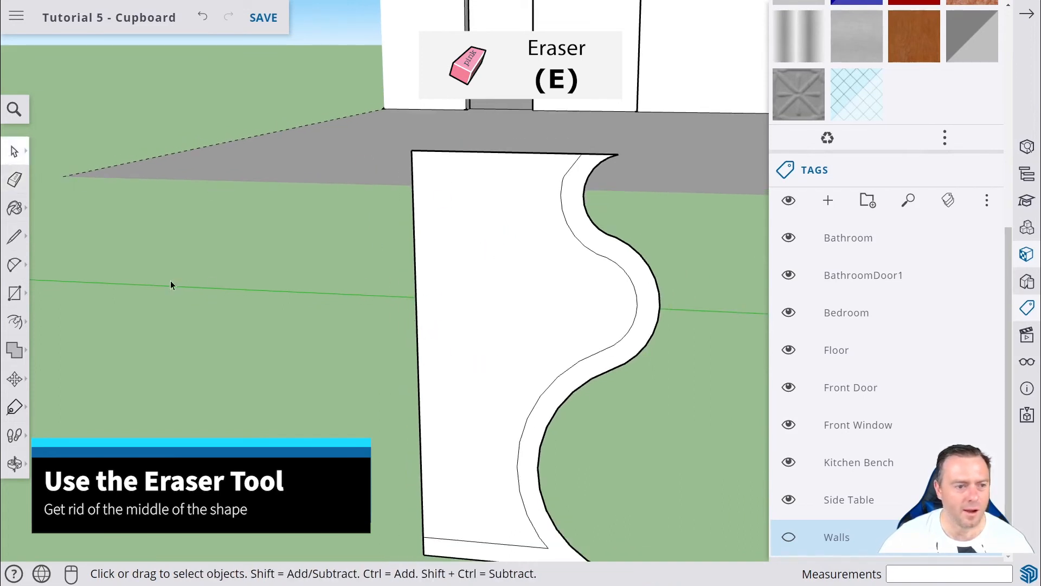
- Erase the vase profile's original top edge and straight vertical edge, leaving only the thin wall and base strip
{"action": "mouse_move", "coordinate": [531, 209]}
{"action": "middle_mouse_down"}
{"action": "mouse_move", "coordinate": [407, 216]}
{"action": "mouse_move", "coordinate": [416, 233]}
{"action": "middle_mouse_up"}
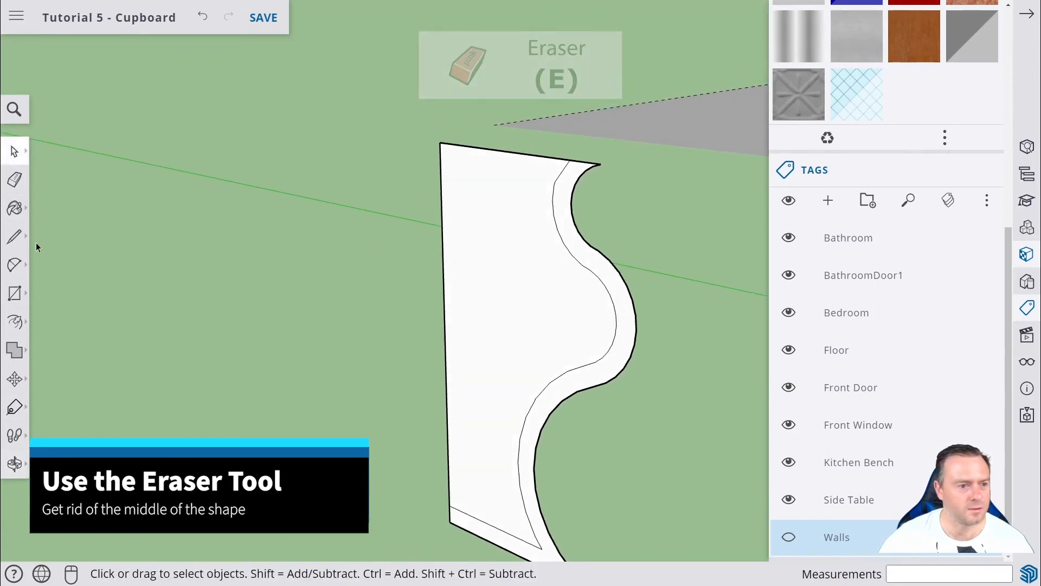
{"action": "left_click", "coordinate": [21, 182]}
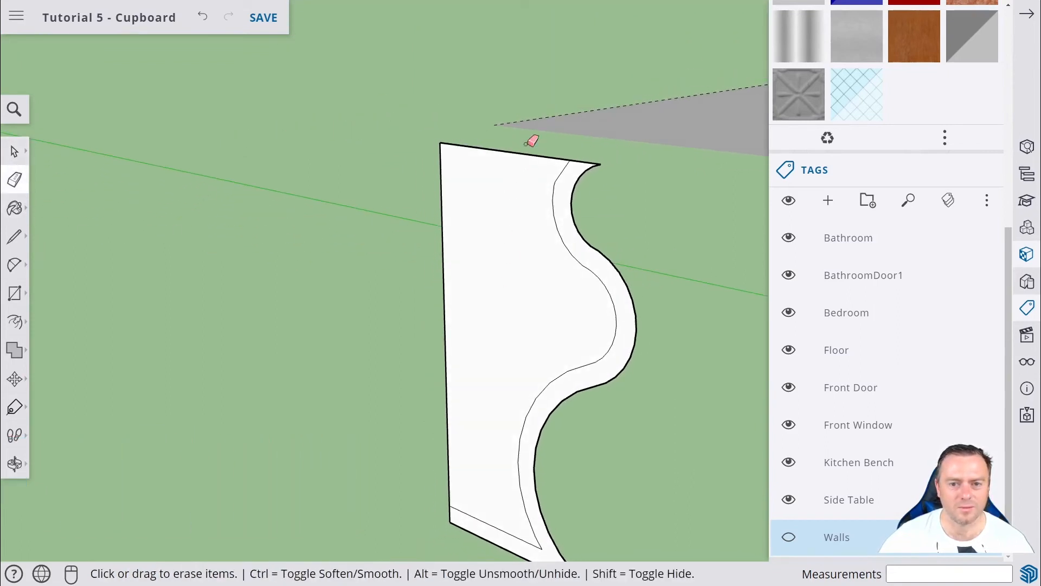
{"action": "mouse_move", "coordinate": [525, 145]}
{"action": "left_mouse_down"}
{"action": "mouse_move", "coordinate": [516, 214]}
{"action": "mouse_move", "coordinate": [462, 185]}
{"action": "left_mouse_up"}
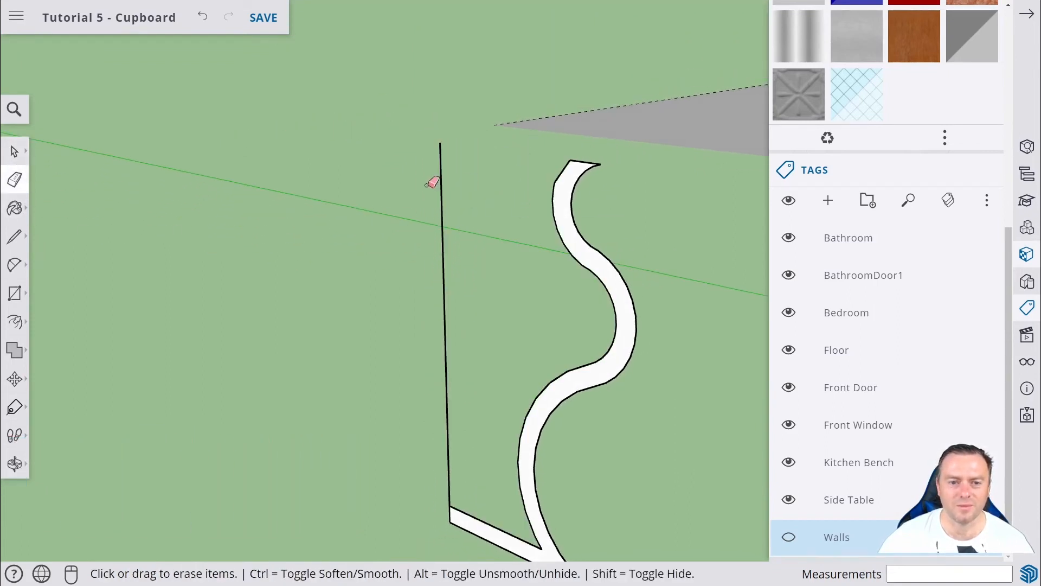
{"action": "left_click", "coordinate": [440, 184]}
{"action": "middle_click_drag", "start_coordinate": [453, 304], "coordinate": [547, 274]}
{"action": "scroll", "coordinate": [596, 279], "scroll_direction": "down", "scroll_amount": 3}
{"action": "scroll", "coordinate": [645, 343], "scroll_direction": "up", "scroll_amount": 2}
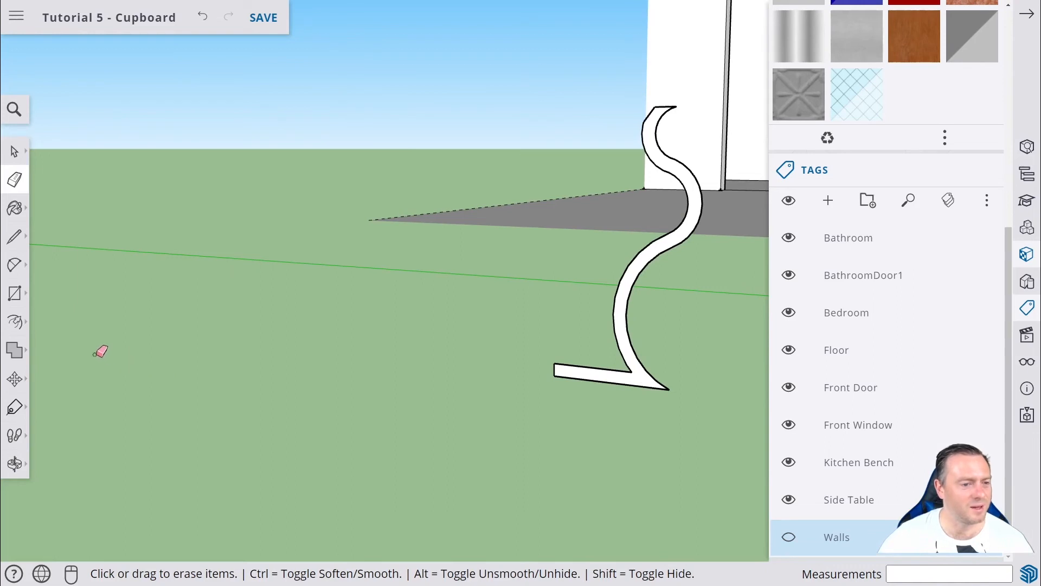
{"action": "left_click", "coordinate": [19, 298]}
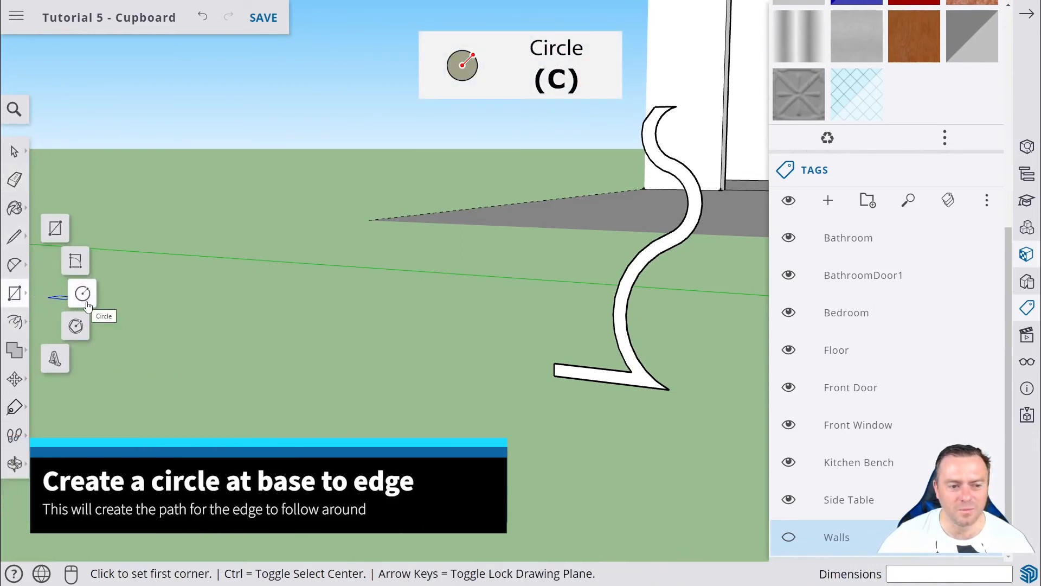
{"action": "left_click", "coordinate": [85, 303]}
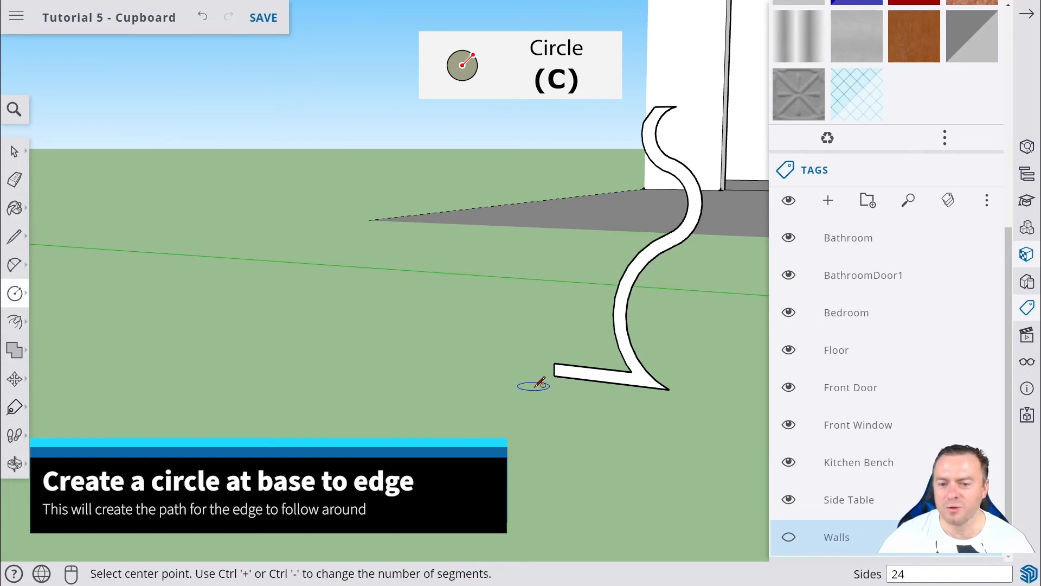
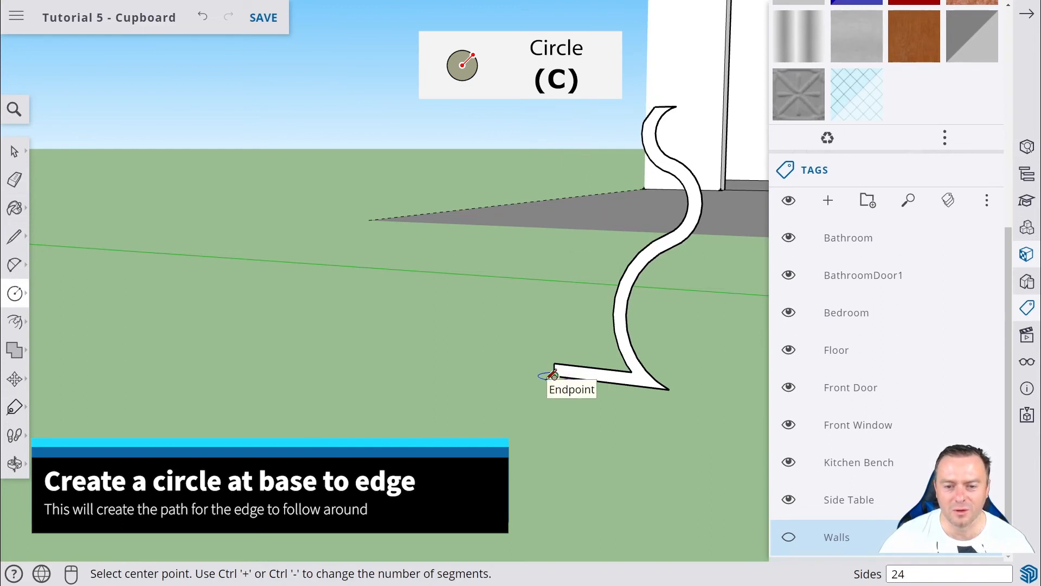
{"action": "left_click", "coordinate": [554, 363]}
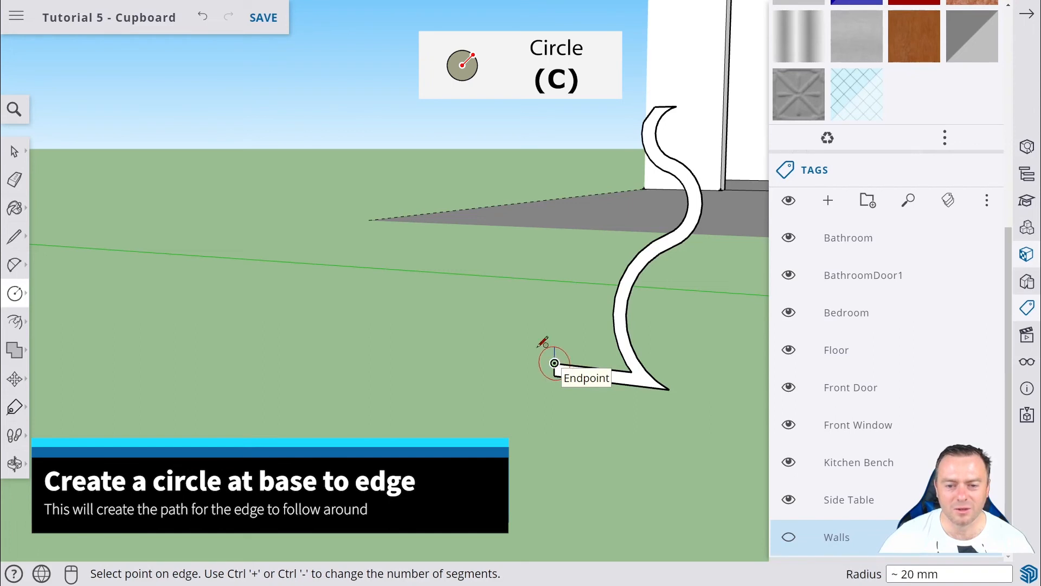
{"action": "left_click", "coordinate": [555, 400]}
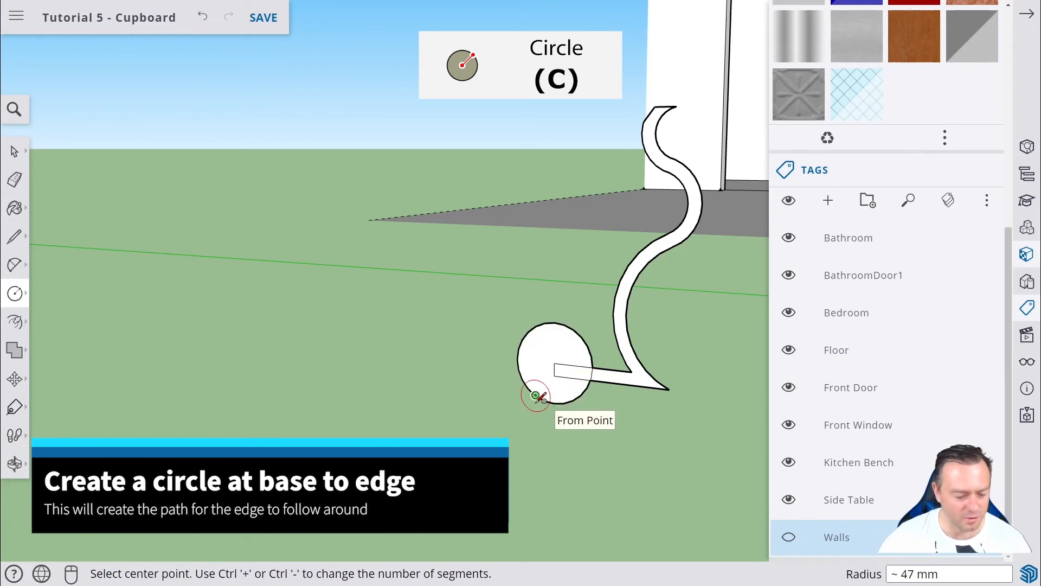
{"action": "key", "text": "ctrl+z"}
{"action": "left_click", "coordinate": [379, 418]}
{"action": "left_click", "coordinate": [449, 435]}
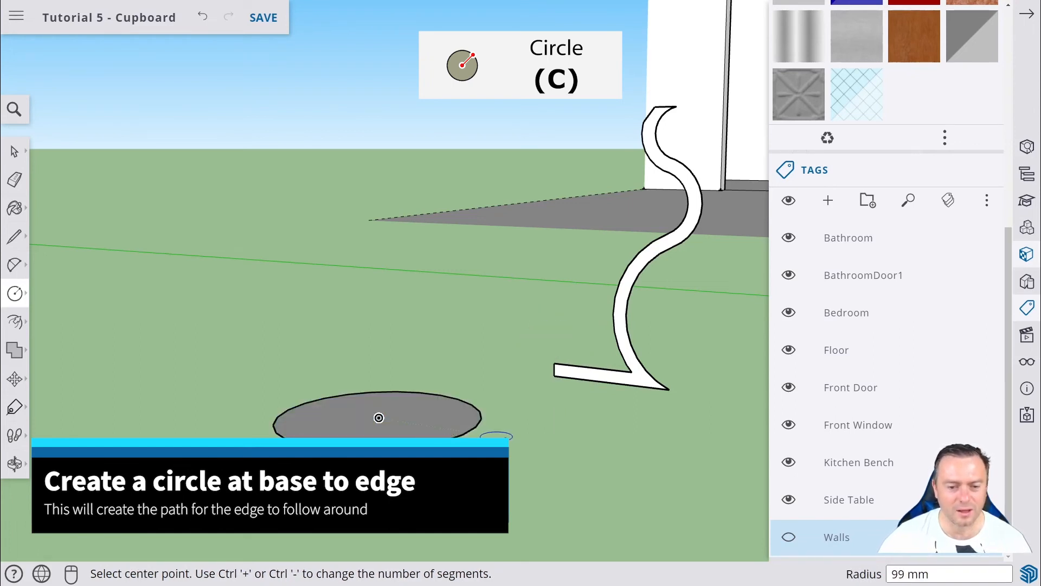
{"action": "key", "text": "ctrl+z"}
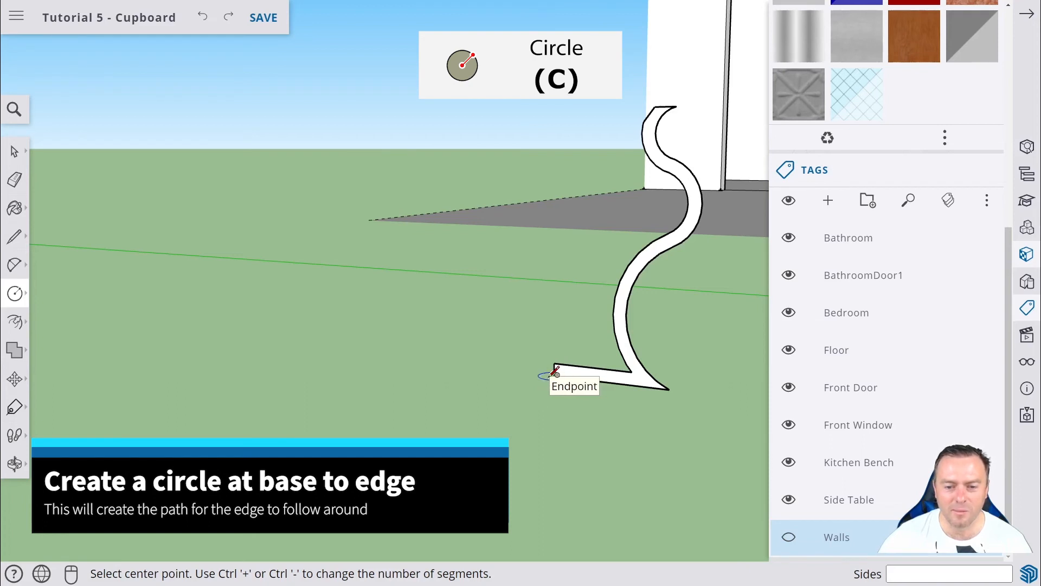
- Draw a flat circle of about 137 mm radius from the base strip's lower inner corner to the profile's outer bottom tip
{"action": "left_click", "coordinate": [554, 376]}
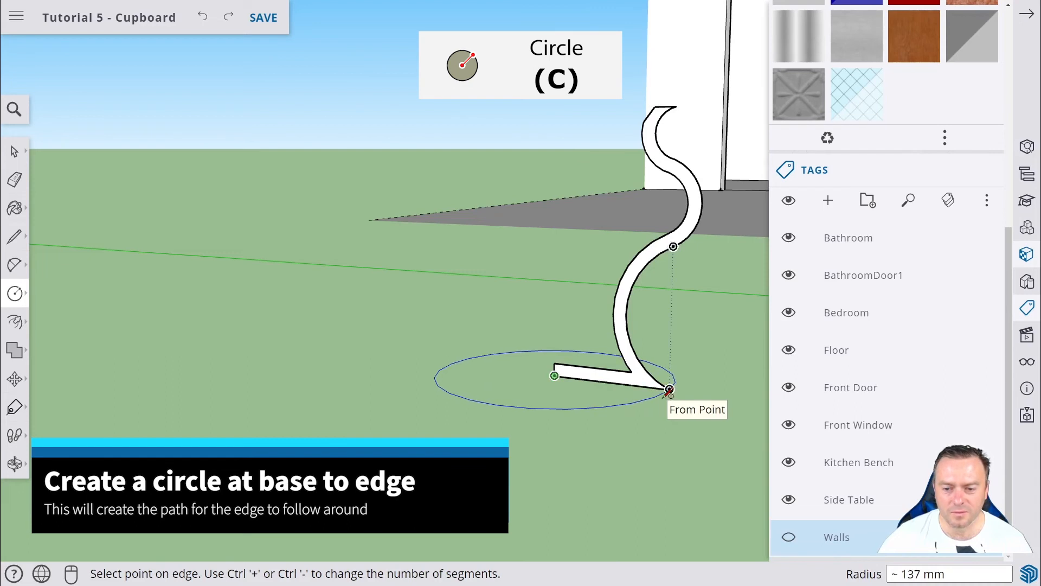
{"action": "left_click", "coordinate": [668, 390]}
{"action": "middle_click_drag", "start_coordinate": [694, 396], "coordinate": [406, 473]}
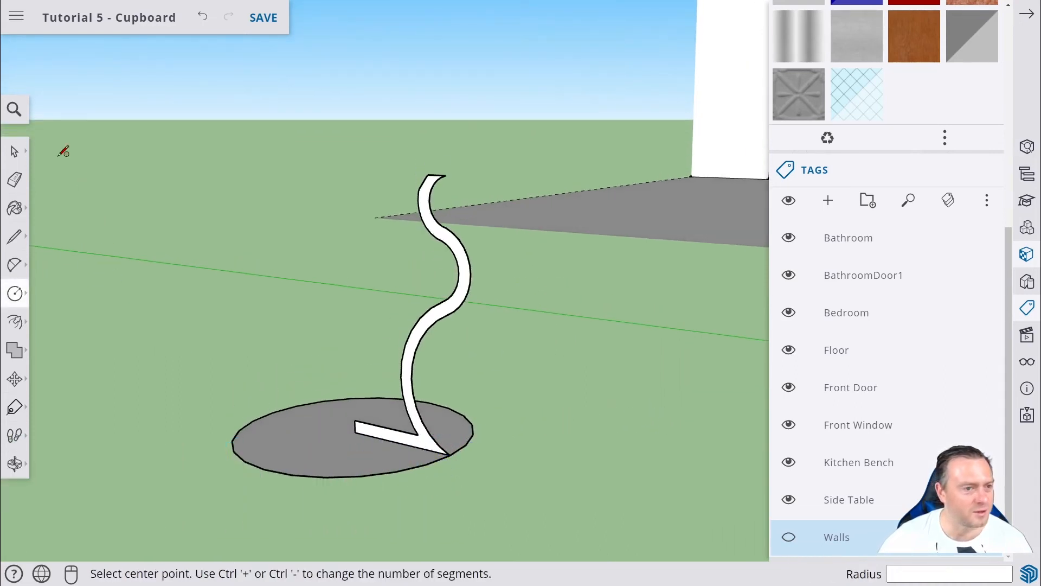
- Try sweeping the thin wall profile around the base circle with Follow Me, and undo the sweep
{"action": "left_click", "coordinate": [14, 152]}
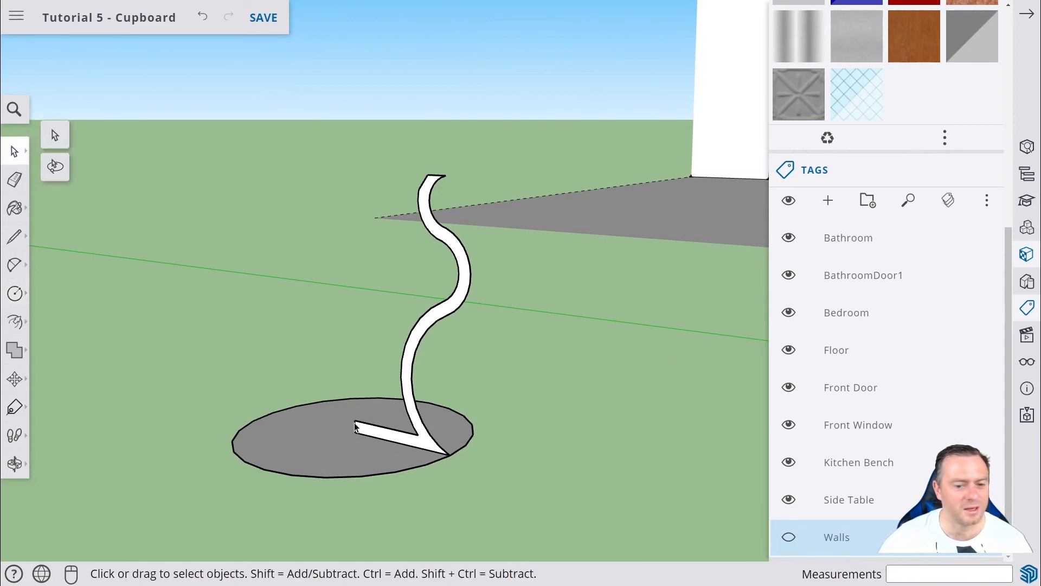
{"action": "left_click", "coordinate": [382, 473]}
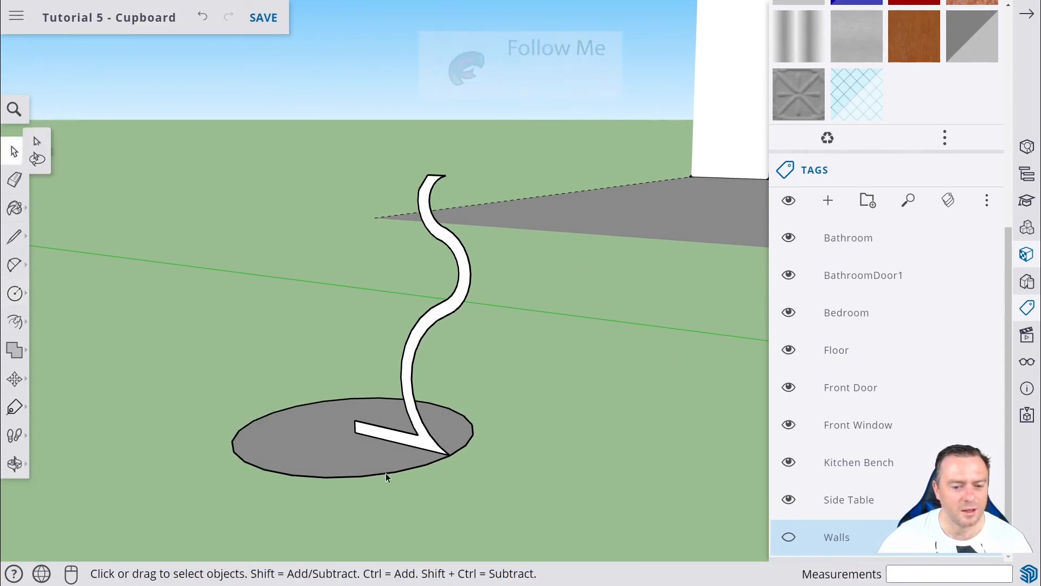
{"action": "left_click", "coordinate": [16, 321]}
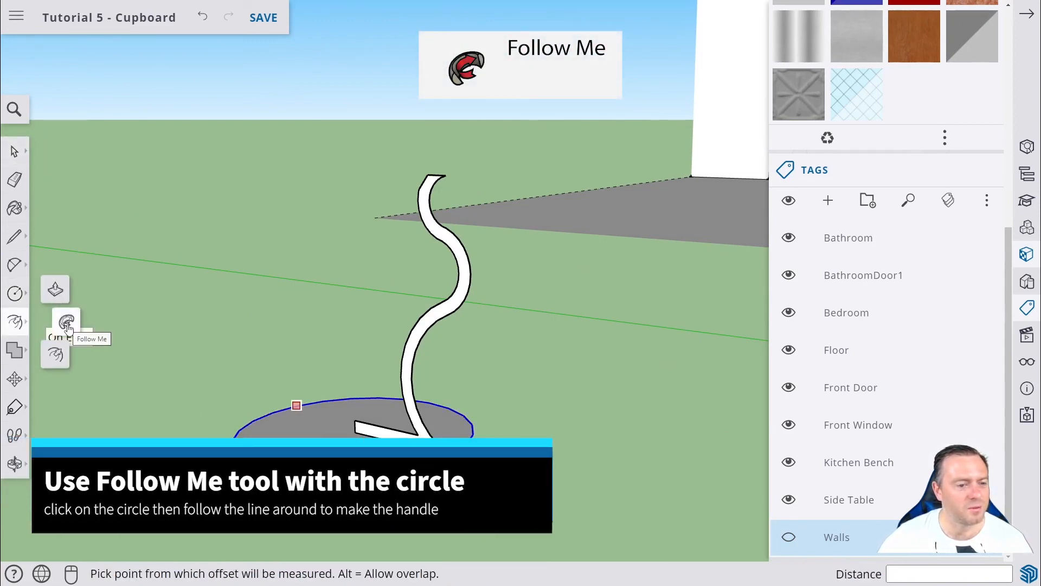
{"action": "left_click", "coordinate": [66, 323]}
{"action": "left_click", "coordinate": [411, 343]}
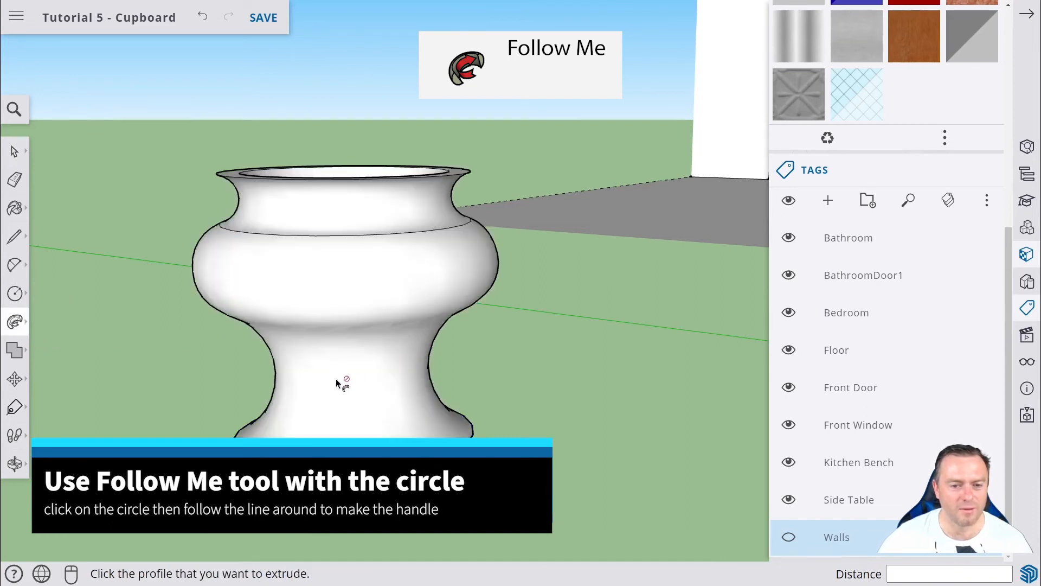
{"action": "left_click", "coordinate": [14, 152]}
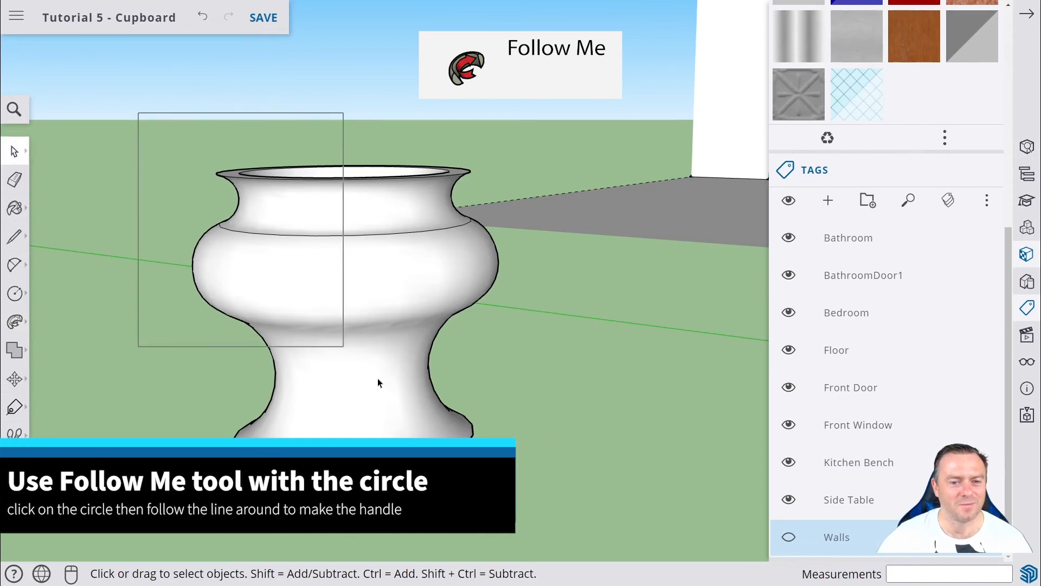
{"action": "left_click_drag", "start_coordinate": [378, 379], "coordinate": [521, 526]}
{"action": "mouse_move", "coordinate": [552, 468]}
{"action": "middle_mouse_down"}
{"action": "mouse_move", "coordinate": [514, 474]}
{"action": "mouse_move", "coordinate": [552, 470]}
{"action": "middle_mouse_up"}
{"action": "key", "text": "ctrl+z"}
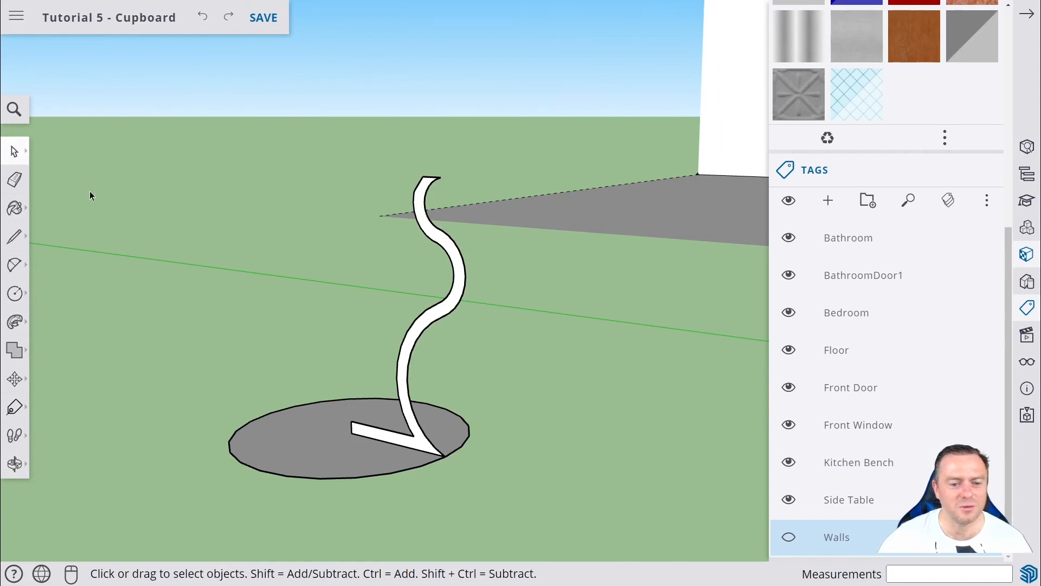
- Sweep the vase's wall profile around the full base circle with Follow Me
{"action": "left_click", "coordinate": [381, 476]}
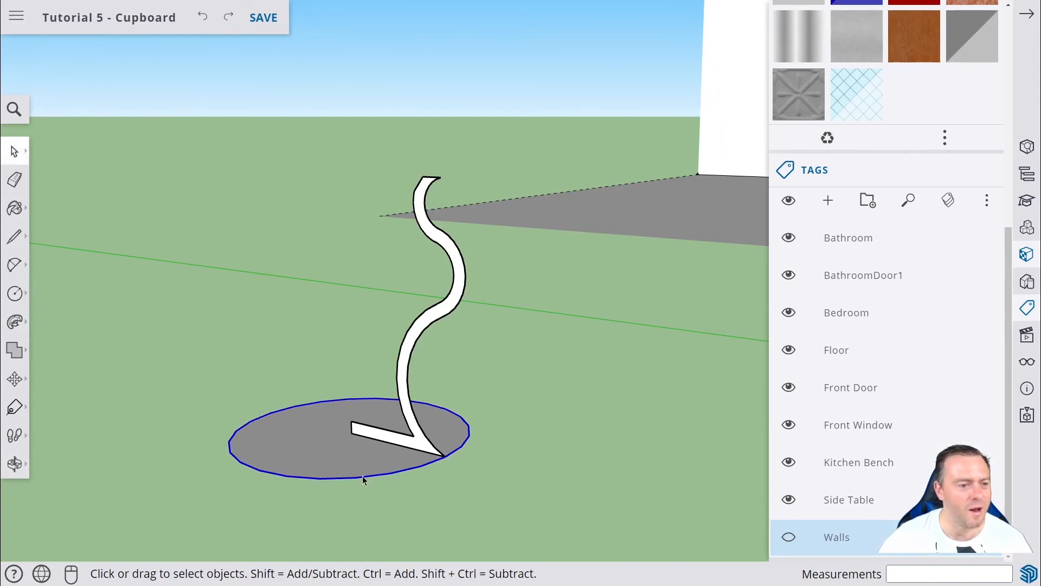
{"action": "left_click", "coordinate": [15, 322]}
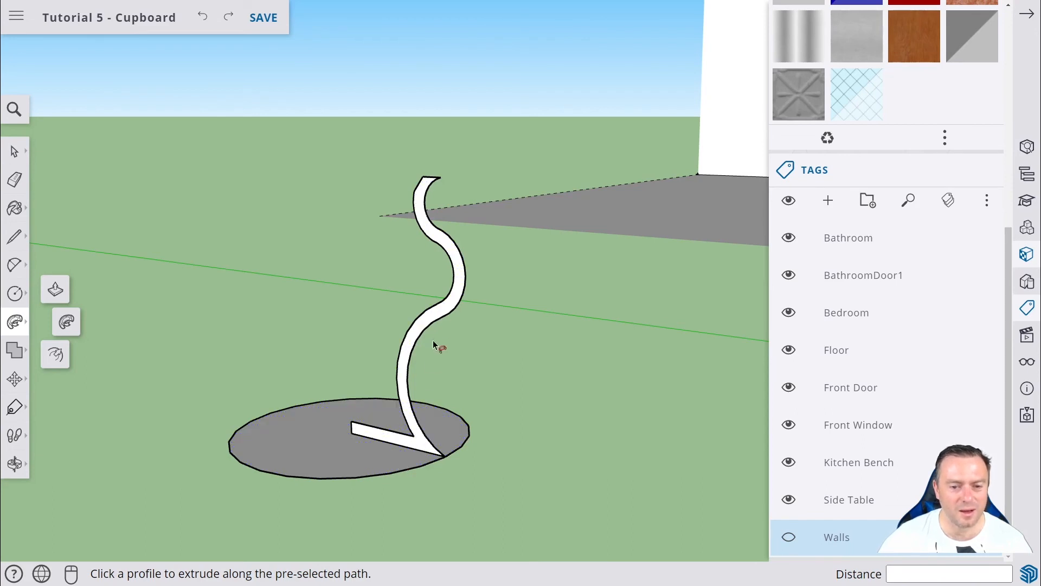
{"action": "left_click", "coordinate": [450, 309]}
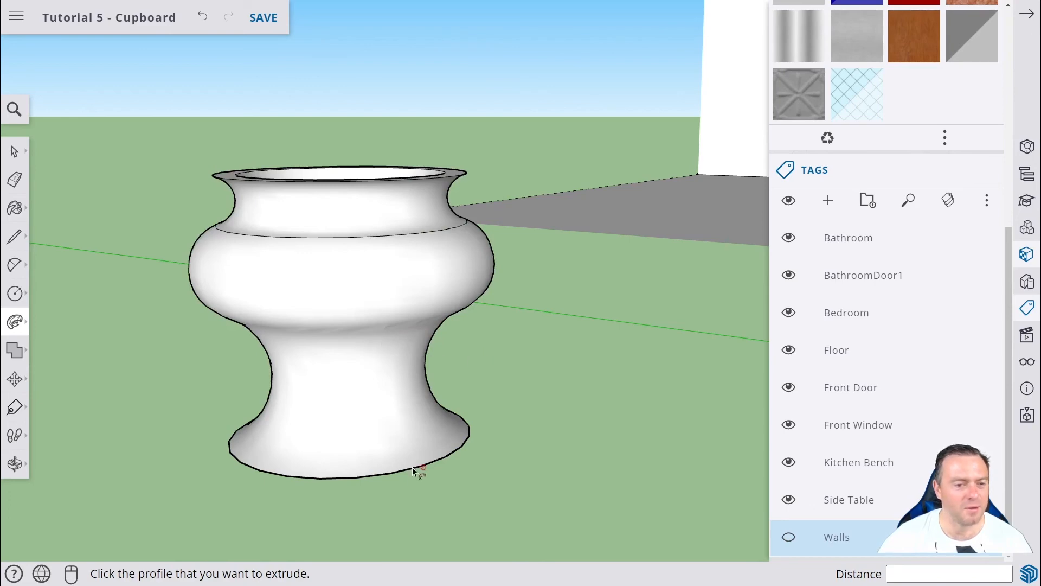
- Draw a line across the vase's underside between opposite points of its outer rim to fill in the base
{"action": "middle_click_drag", "start_coordinate": [412, 467], "coordinate": [447, 389]}
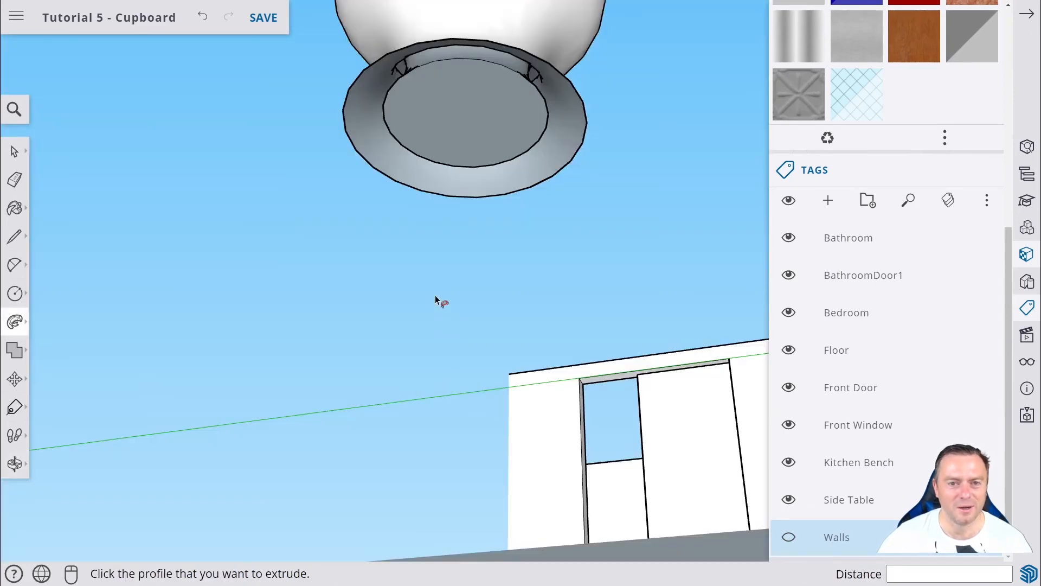
{"action": "middle_click_drag", "start_coordinate": [435, 297], "coordinate": [409, 337]}
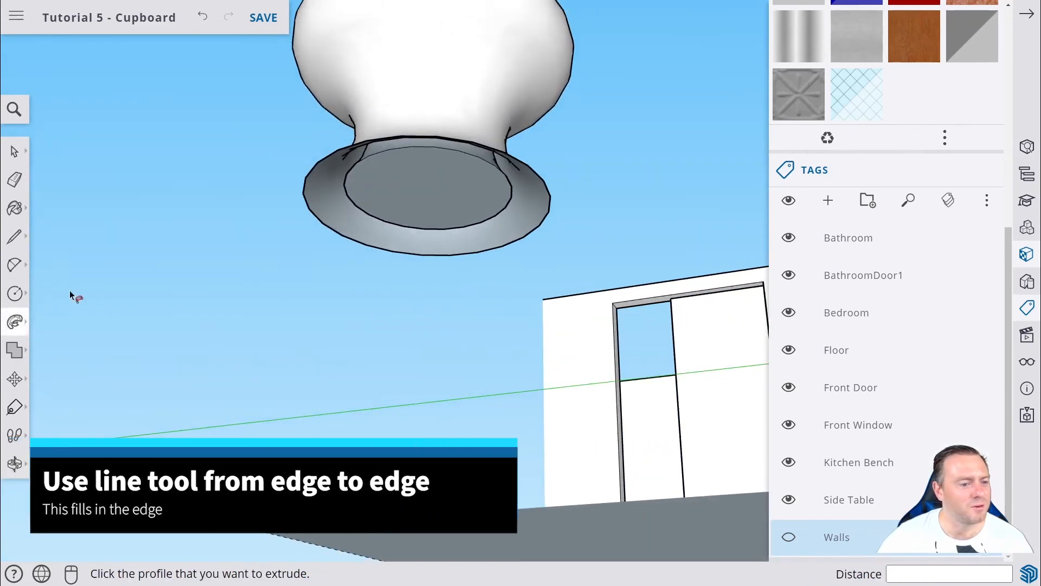
{"action": "left_click", "coordinate": [14, 236]}
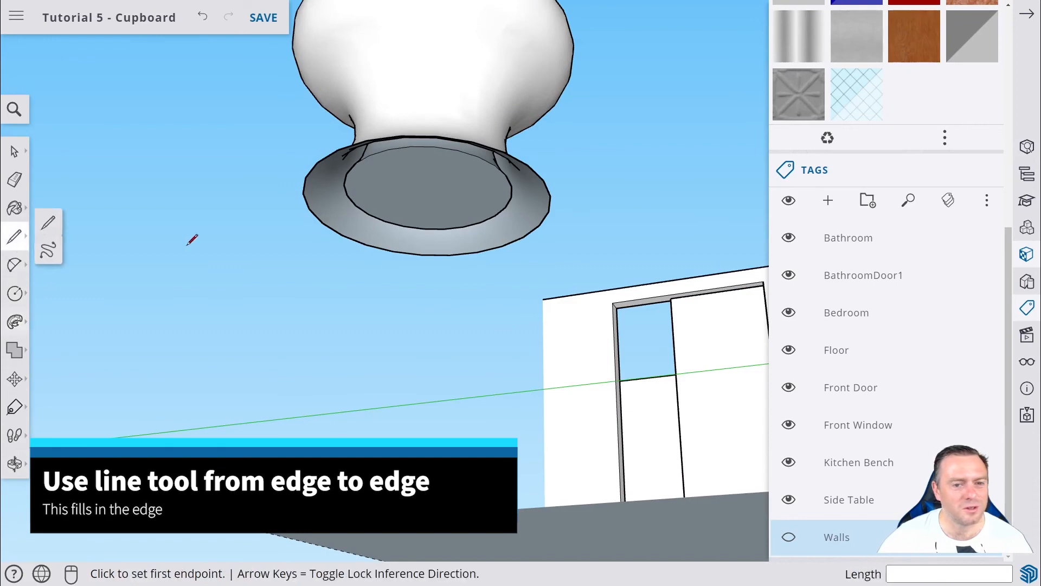
{"action": "left_click", "coordinate": [304, 194]}
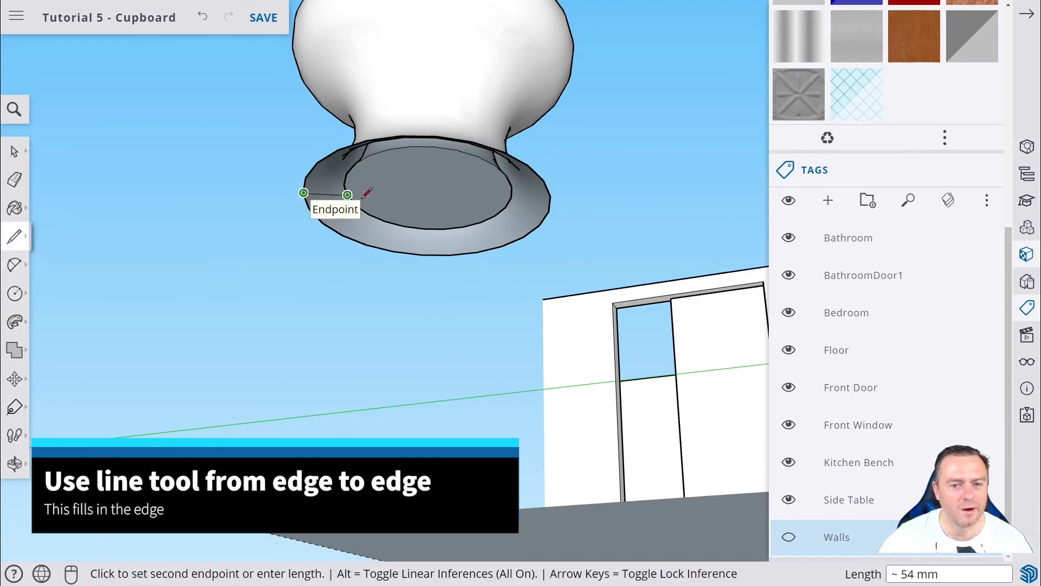
{"action": "left_click", "coordinate": [549, 211]}
{"action": "middle_click_drag", "start_coordinate": [458, 263], "coordinate": [424, 230]}
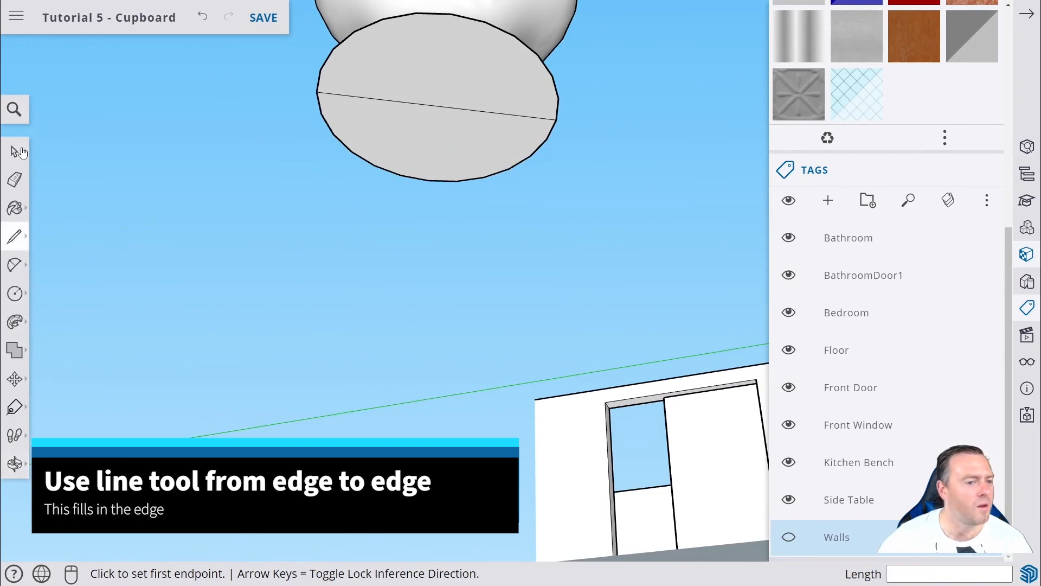
- Erase the line dividing the vase's bottom face so the base is a single face
{"action": "left_click", "coordinate": [19, 184]}
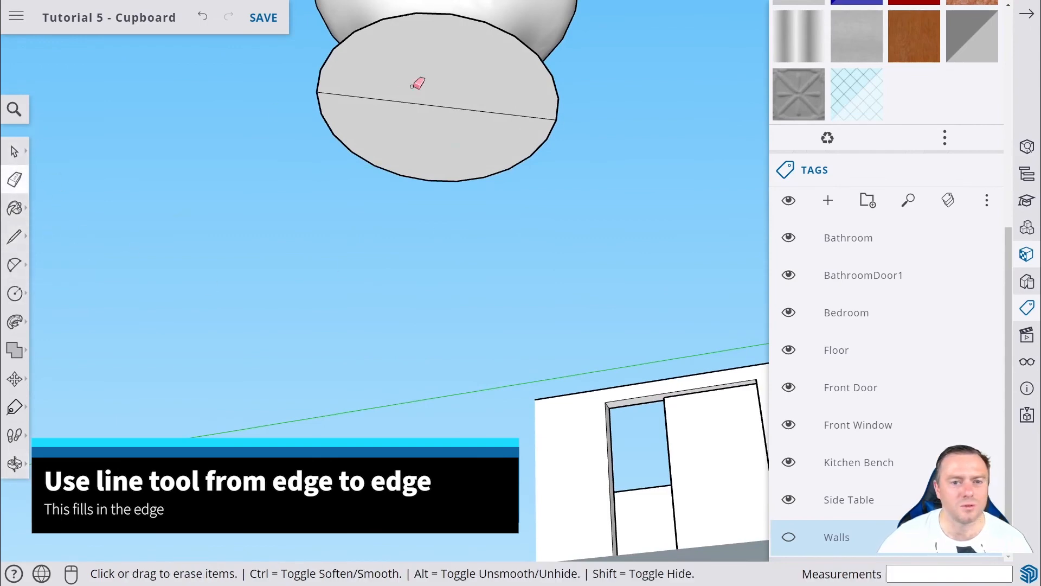
{"action": "left_click_drag", "start_coordinate": [410, 88], "coordinate": [413, 124]}
{"action": "mouse_move", "coordinate": [469, 123]}
{"action": "middle_mouse_down"}
{"action": "mouse_move", "coordinate": [477, 226]}
{"action": "mouse_move", "coordinate": [483, 158]}
{"action": "mouse_move", "coordinate": [463, 252]}
{"action": "middle_mouse_up"}
- Select the whole vase and make it a group
{"action": "scroll", "coordinate": [458, 93], "scroll_direction": "down", "scroll_amount": 4}
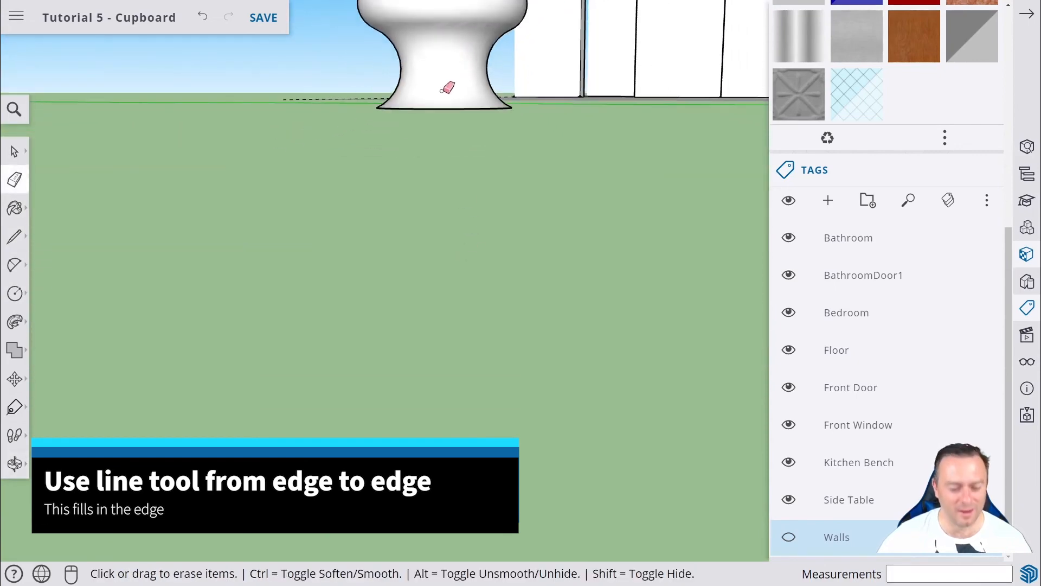
{"action": "middle_click_drag", "start_coordinate": [410, 143], "coordinate": [441, 363], "text": "shift"}
{"action": "mouse_move", "coordinate": [493, 115]}
{"action": "middle_mouse_down", "text": "shift"}
{"action": "mouse_move", "coordinate": [512, 257]}
{"action": "mouse_move", "coordinate": [477, 309]}
{"action": "middle_mouse_up", "text": "shift"}
{"action": "scroll", "coordinate": [550, 241], "scroll_direction": "up", "scroll_amount": 2}
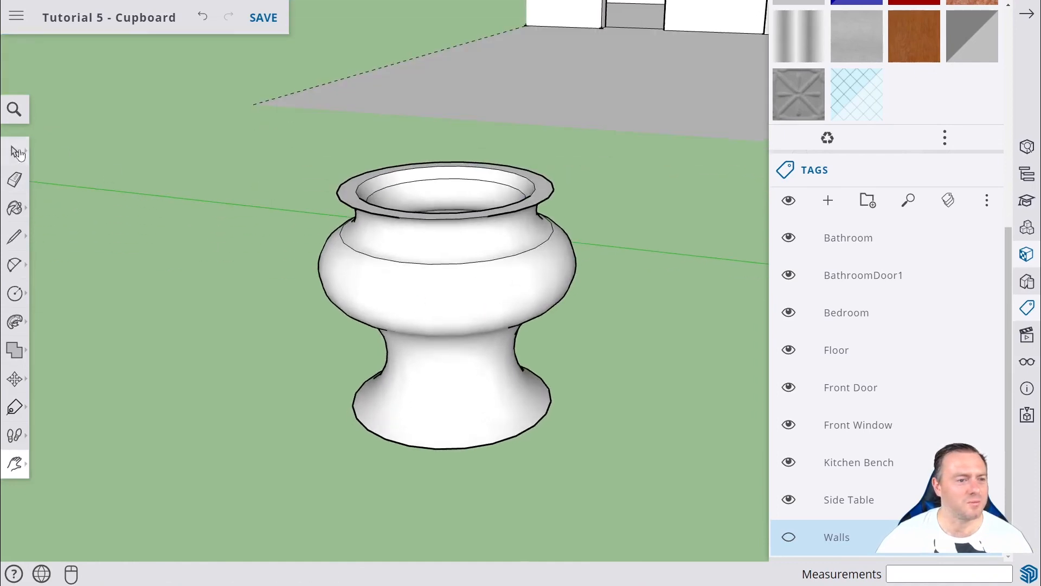
{"action": "left_click", "coordinate": [17, 152]}
{"action": "left_click_drag", "start_coordinate": [257, 136], "coordinate": [652, 525]}
{"action": "right_click", "coordinate": [519, 341]}
{"action": "left_click", "coordinate": [547, 365]}
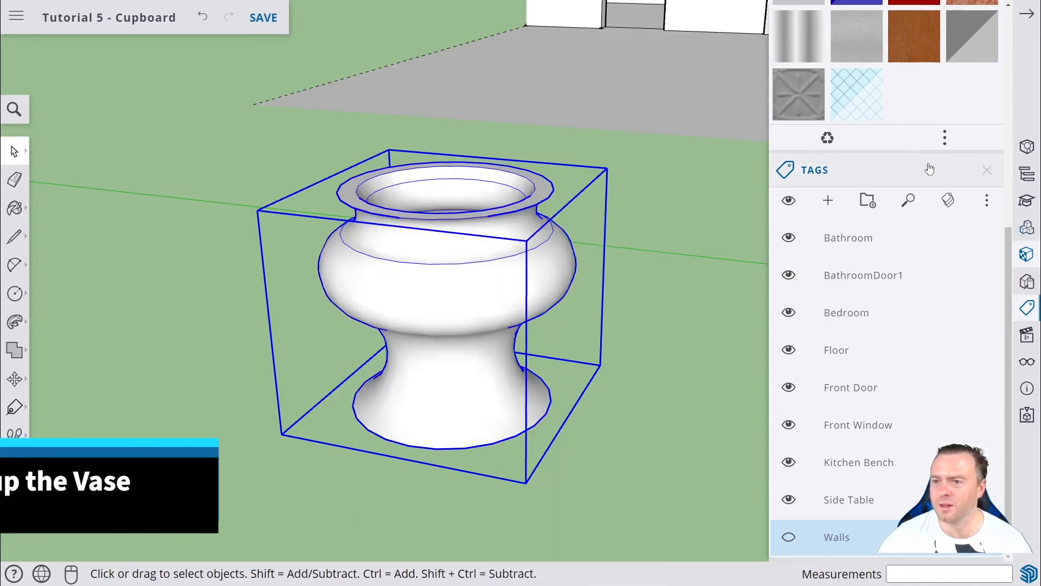
- Try the Katherine_Sleeve and Katherine_Shoe2 materials on the vase group
{"action": "scroll", "coordinate": [938, 185], "scroll_direction": "up", "scroll_amount": 6}
{"action": "left_click", "coordinate": [864, 195]}
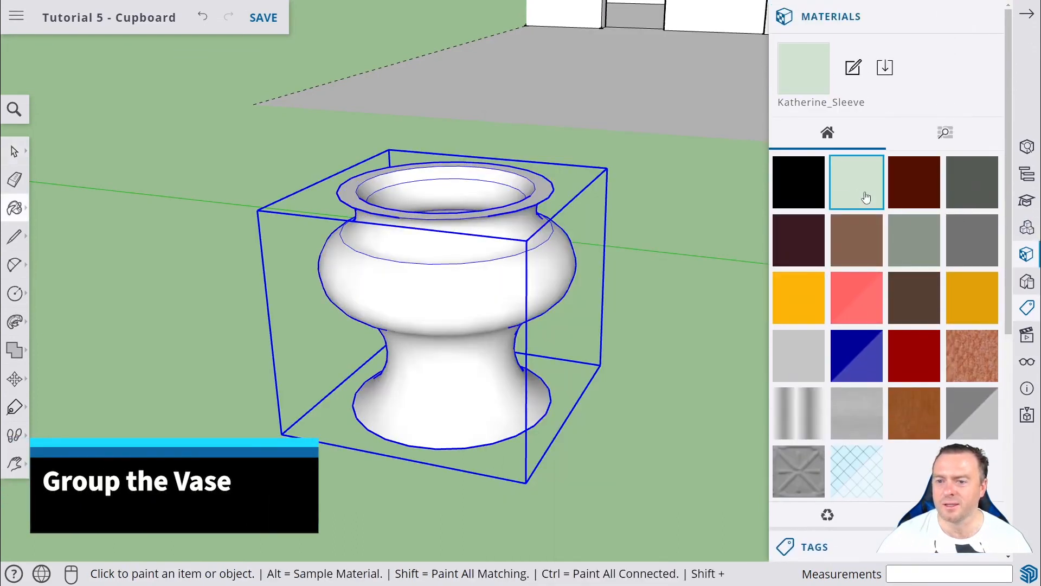
{"action": "left_click", "coordinate": [404, 339]}
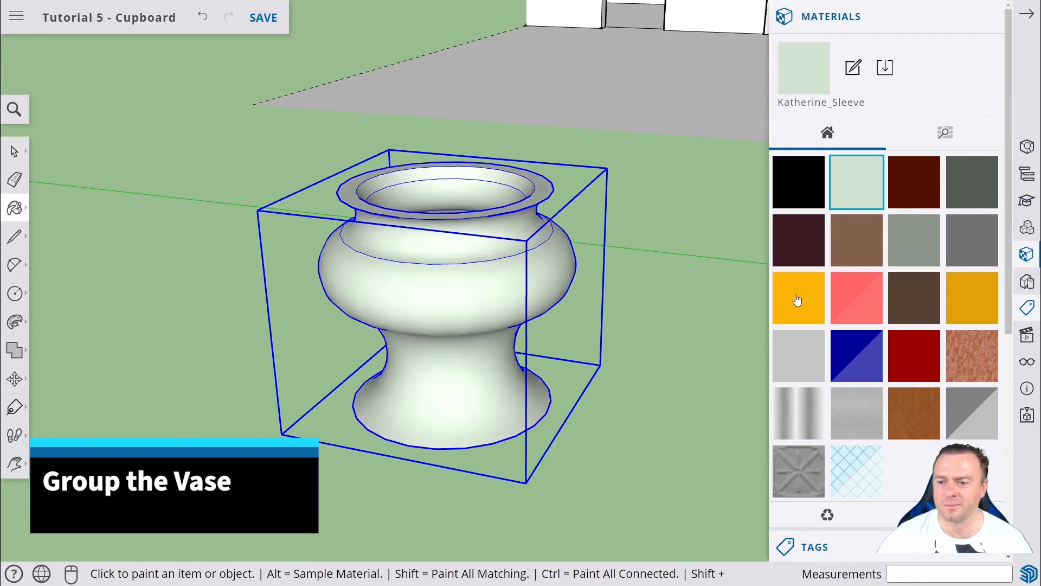
{"action": "left_click", "coordinate": [855, 301]}
{"action": "left_click", "coordinate": [502, 302]}
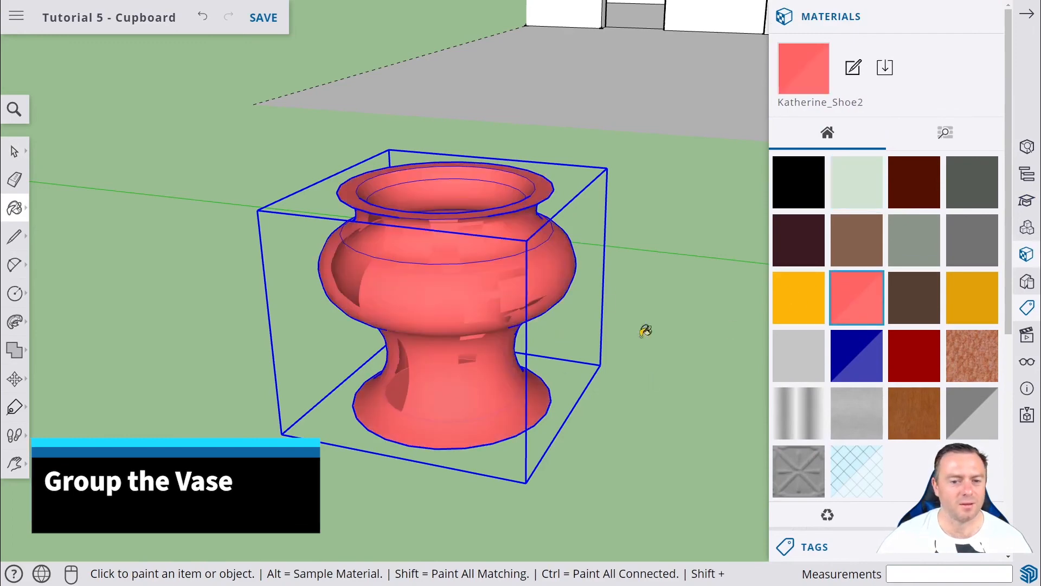
- Paint the vase group with the Katherine_Watch2 material
{"action": "left_click", "coordinate": [980, 303]}
{"action": "left_click", "coordinate": [410, 279]}
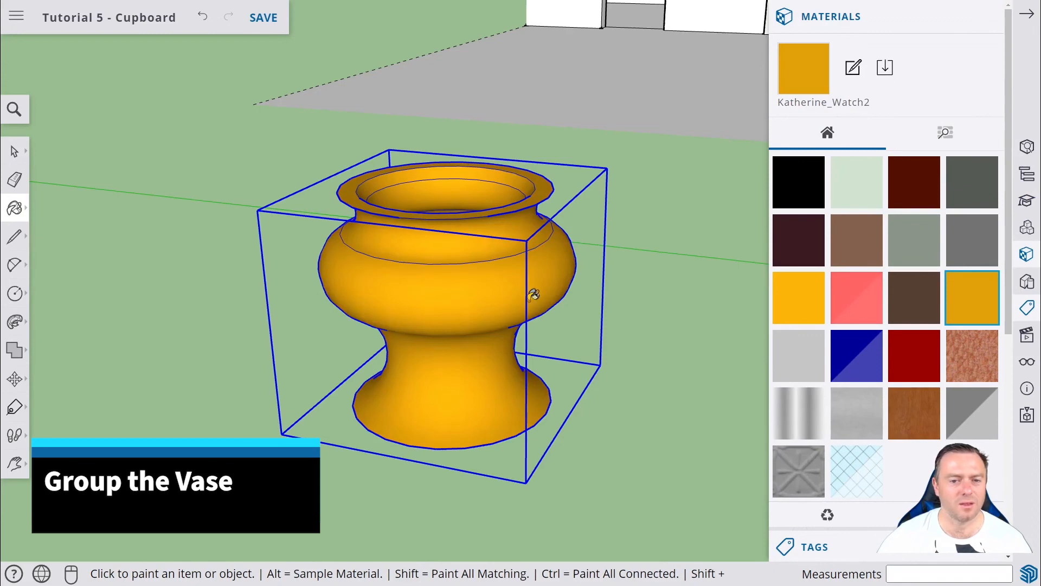
- Move the vase group from the open ground onto the top of the bedroom dressing table
{"action": "left_click", "coordinate": [15, 178]}
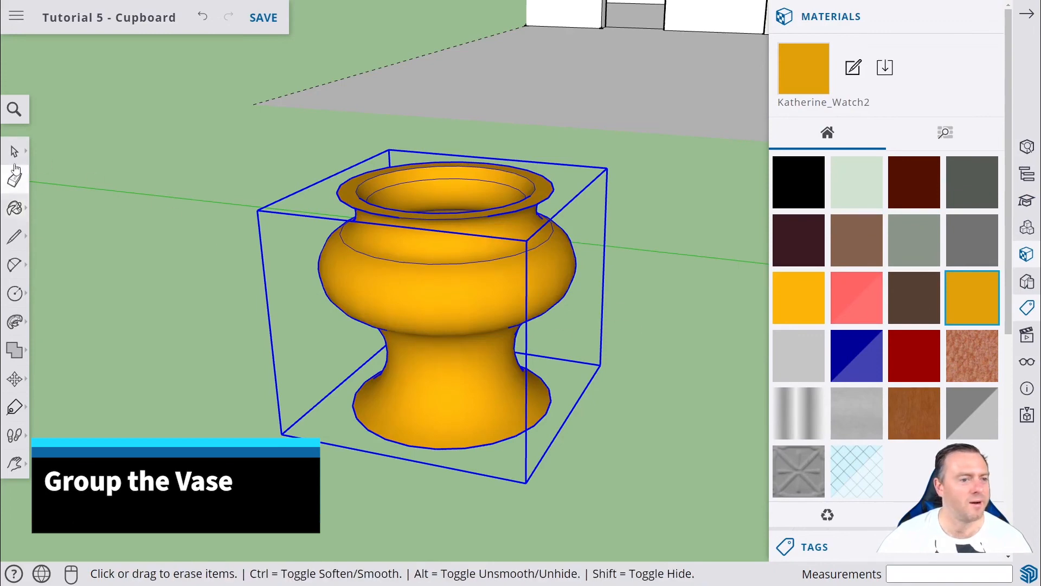
{"action": "left_click", "coordinate": [14, 152]}
{"action": "left_click", "coordinate": [195, 219]}
{"action": "middle_click_drag", "start_coordinate": [185, 213], "coordinate": [477, 211]}
{"action": "left_click", "coordinate": [544, 281]}
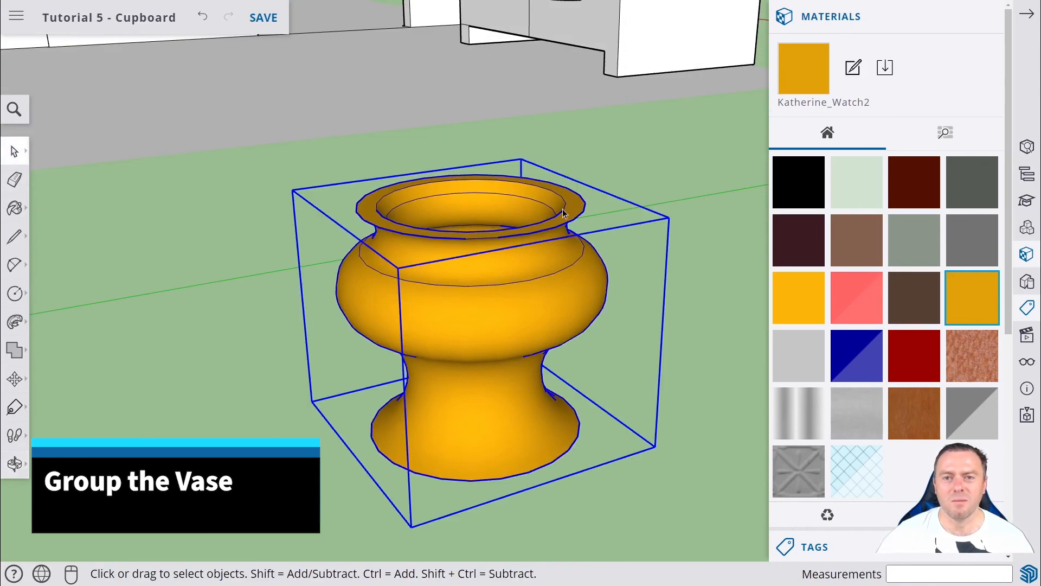
{"action": "scroll", "coordinate": [602, 182], "scroll_direction": "down", "scroll_amount": 3}
{"action": "middle_click_drag", "start_coordinate": [603, 105], "coordinate": [567, 215]}
{"action": "scroll", "coordinate": [567, 215], "scroll_direction": "down", "scroll_amount": 2}
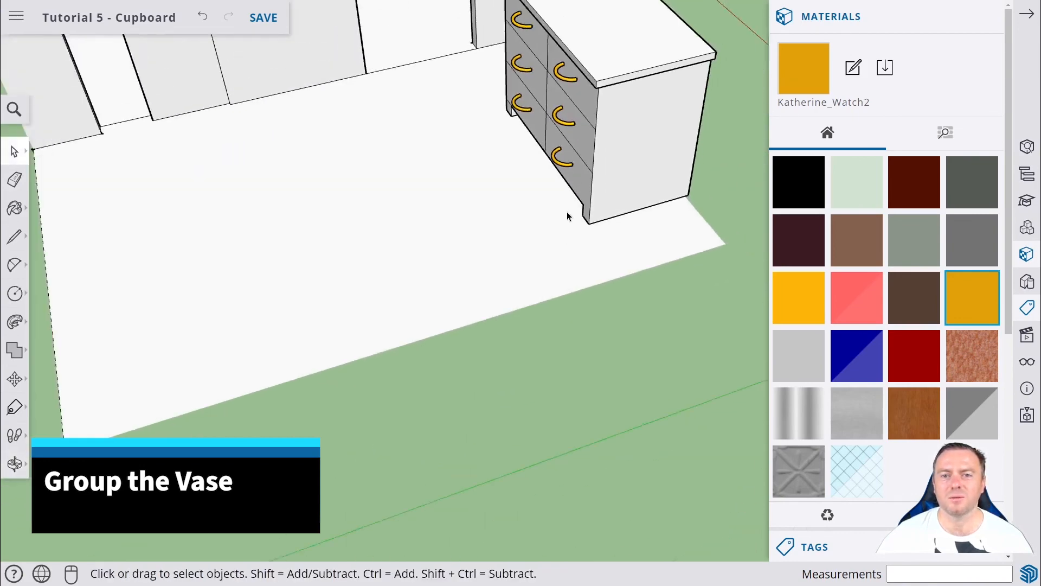
{"action": "scroll", "coordinate": [549, 270], "scroll_direction": "down", "scroll_amount": 1}
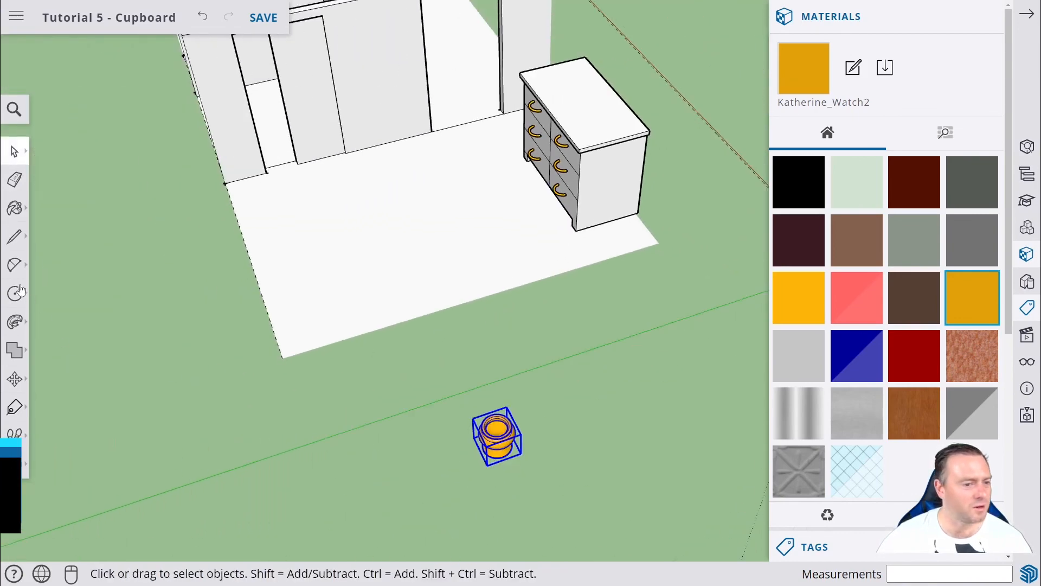
{"action": "left_click", "coordinate": [28, 383]}
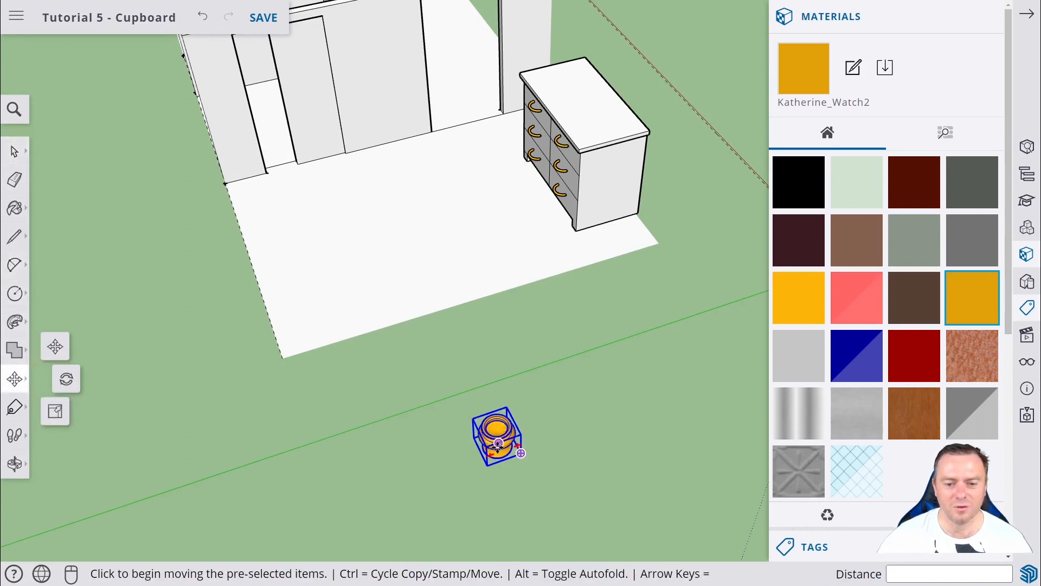
{"action": "left_click", "coordinate": [520, 454]}
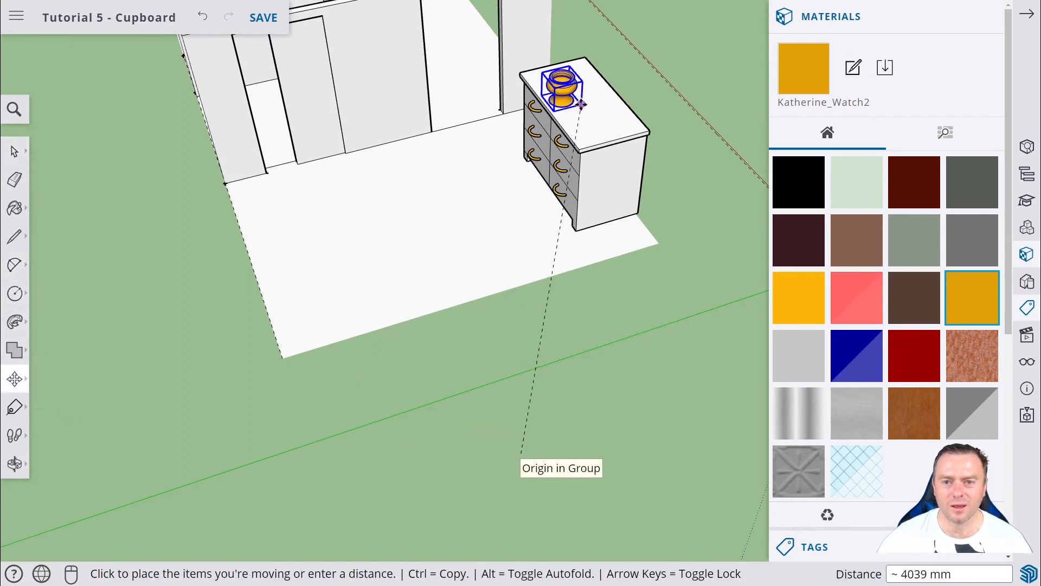
{"action": "left_click", "coordinate": [602, 106]}
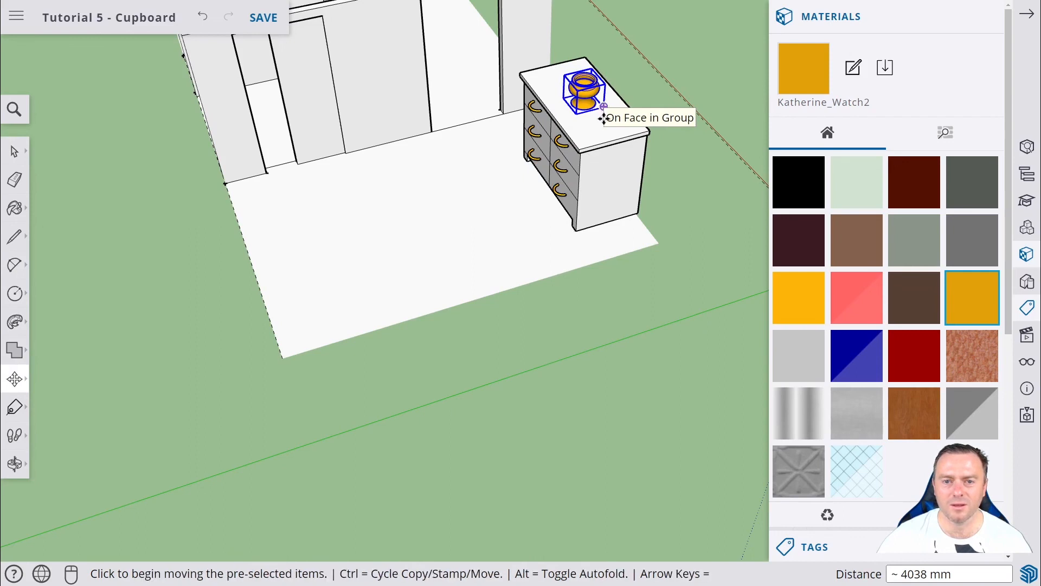
{"action": "key", "text": "space"}
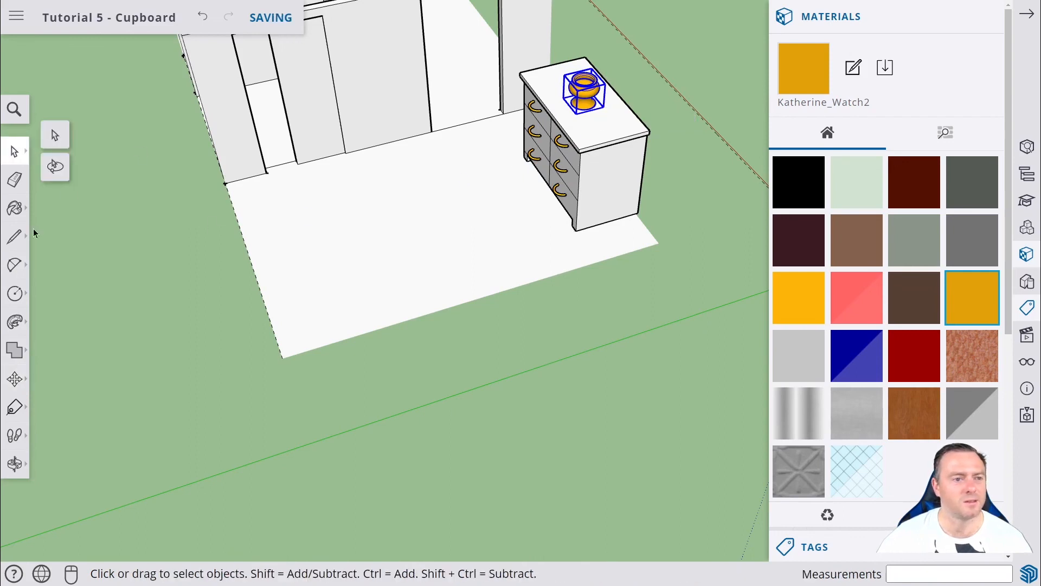
{"action": "left_click", "coordinate": [61, 138]}
- Make the objects with the Walls tag visible again around the furnished bedroom
{"action": "scroll", "coordinate": [307, 151], "scroll_direction": "down", "scroll_amount": 2}
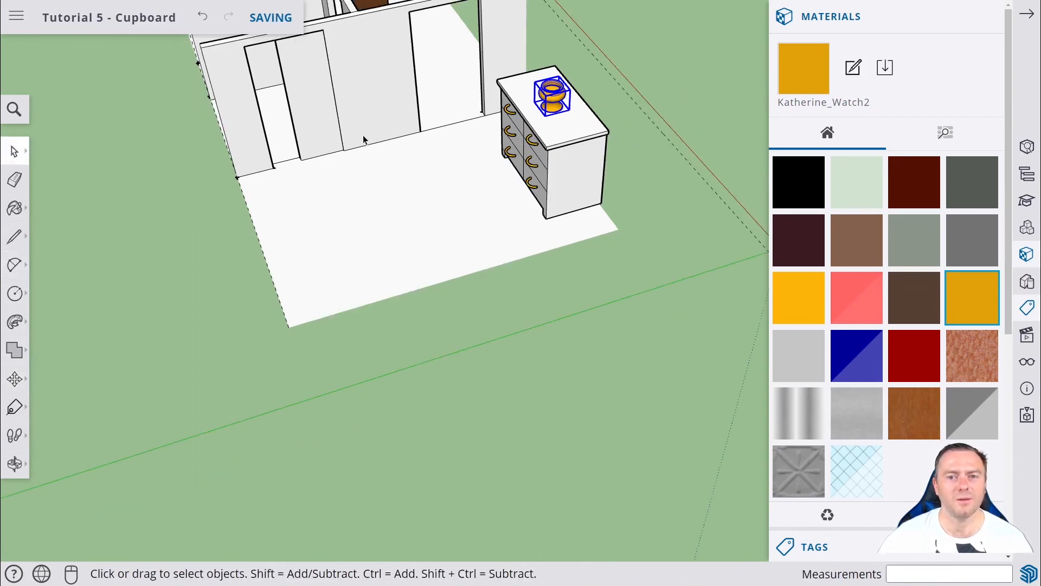
{"action": "middle_click_drag", "start_coordinate": [402, 139], "coordinate": [520, 206]}
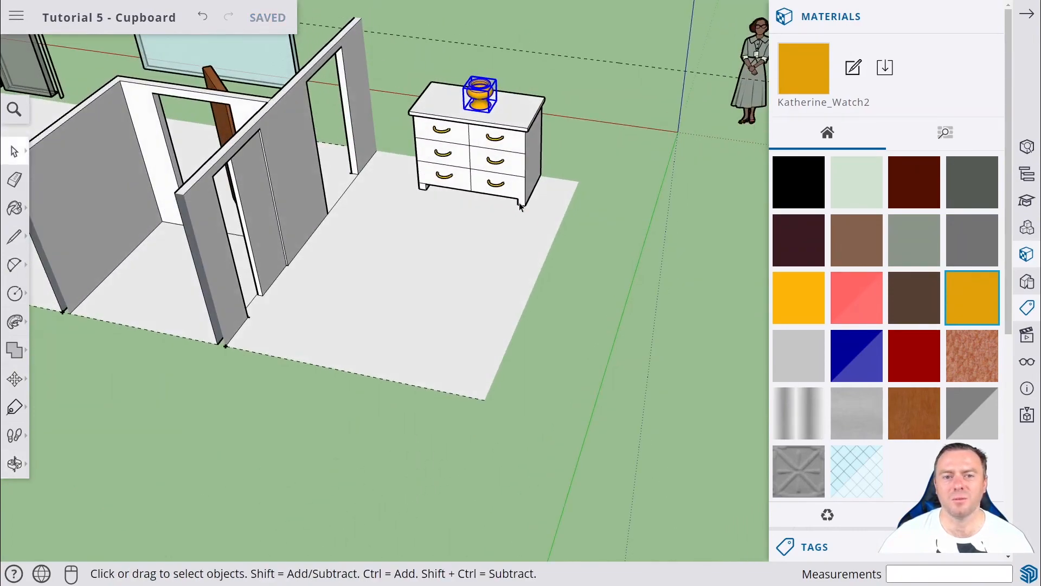
{"action": "left_click", "coordinate": [518, 243]}
{"action": "scroll", "coordinate": [518, 243], "scroll_direction": "up", "scroll_amount": 3}
{"action": "scroll", "coordinate": [639, 218], "scroll_direction": "down", "scroll_amount": 3}
{"action": "scroll", "coordinate": [639, 218], "scroll_direction": "up", "scroll_amount": 1}
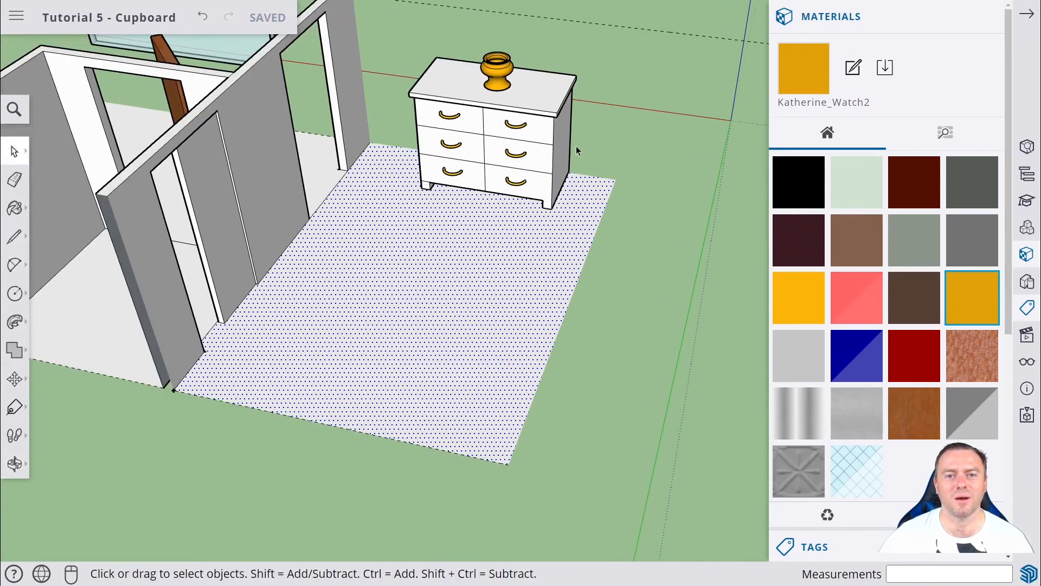
{"action": "left_click", "coordinate": [1026, 254]}
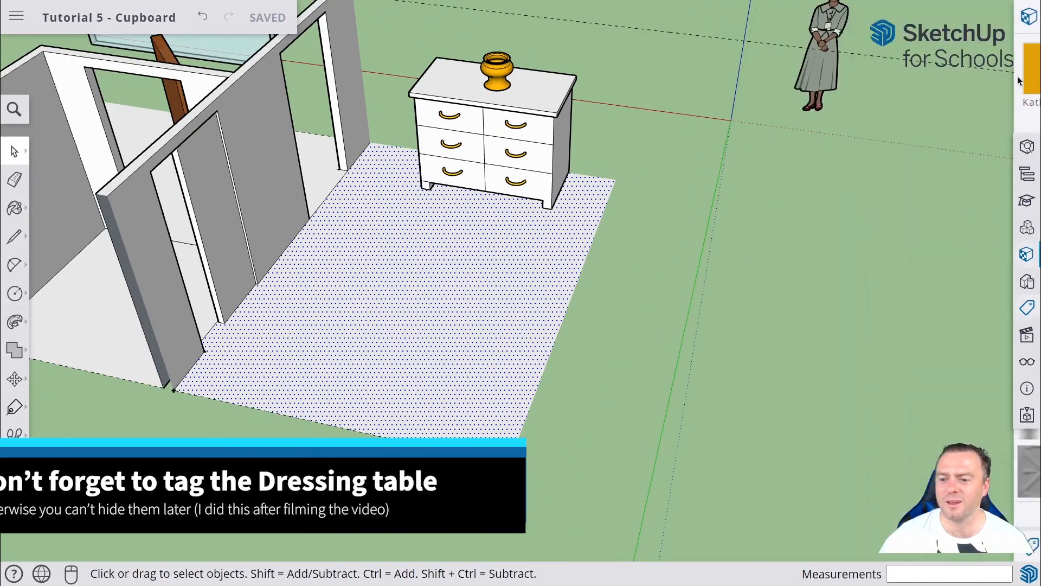
{"action": "left_click", "coordinate": [1029, 309]}
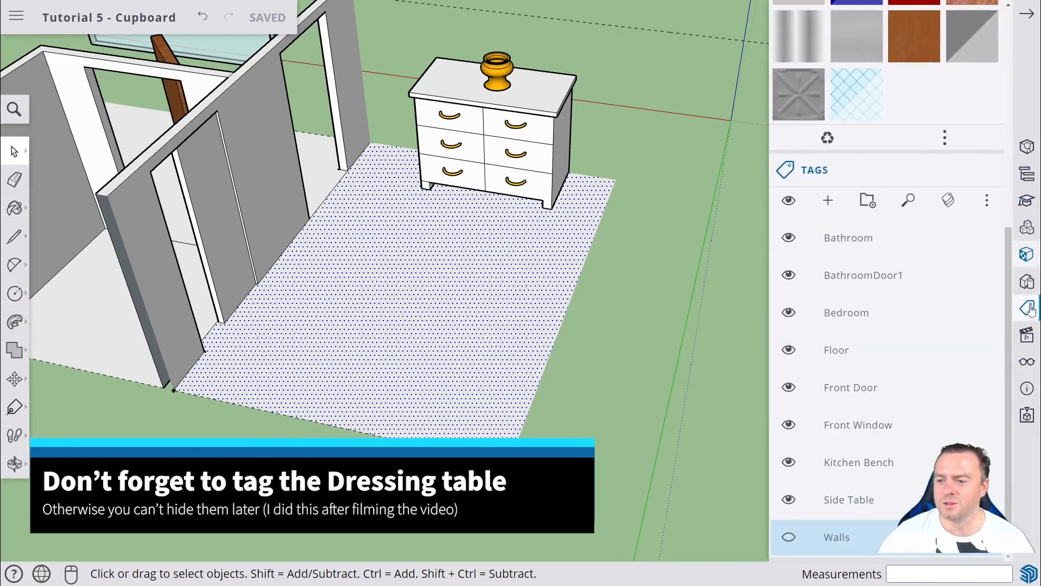
{"action": "left_click", "coordinate": [1027, 281]}
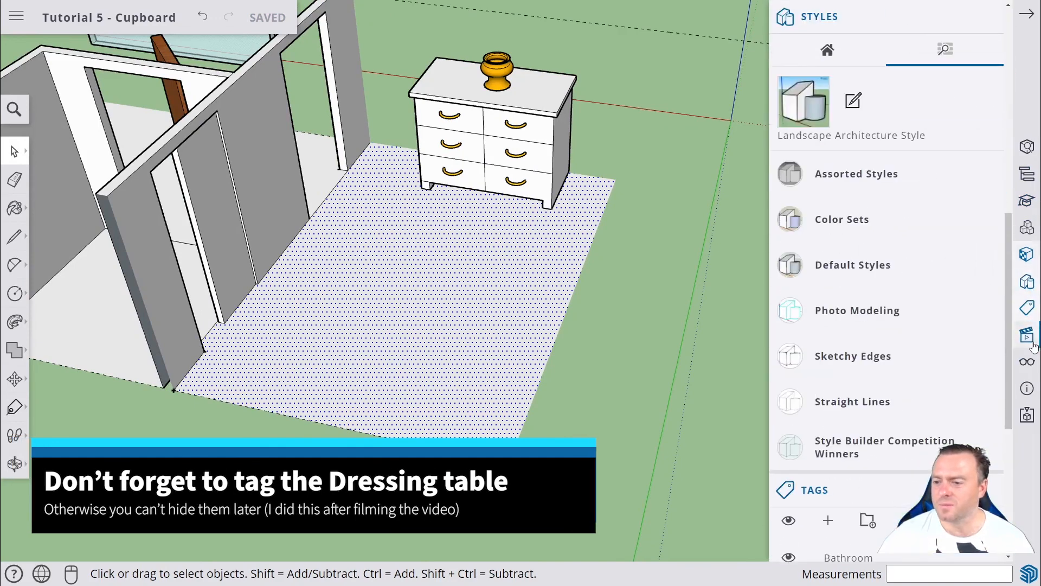
{"action": "left_click", "coordinate": [1026, 307]}
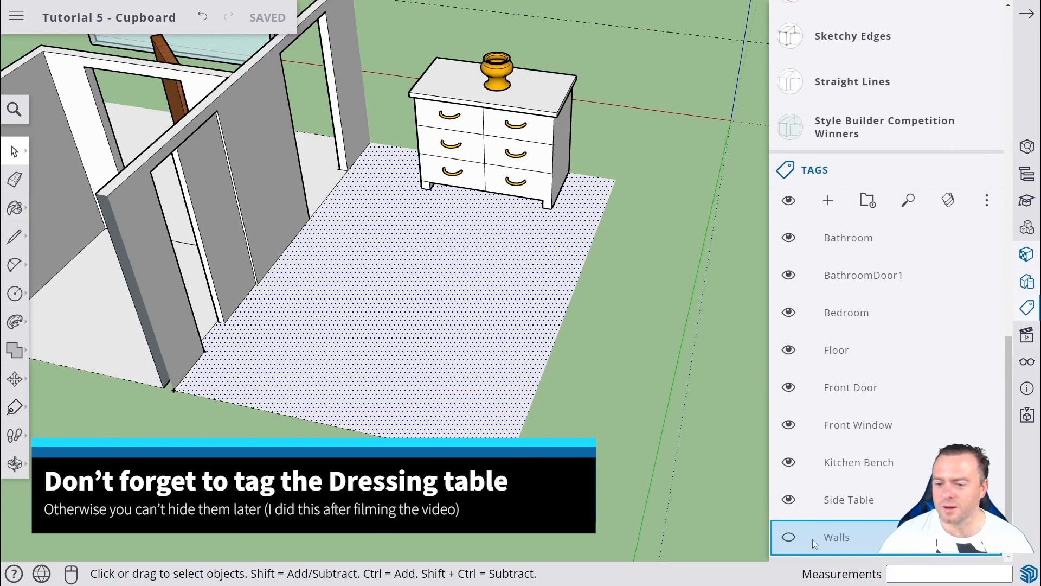
{"action": "left_click", "coordinate": [793, 541]}
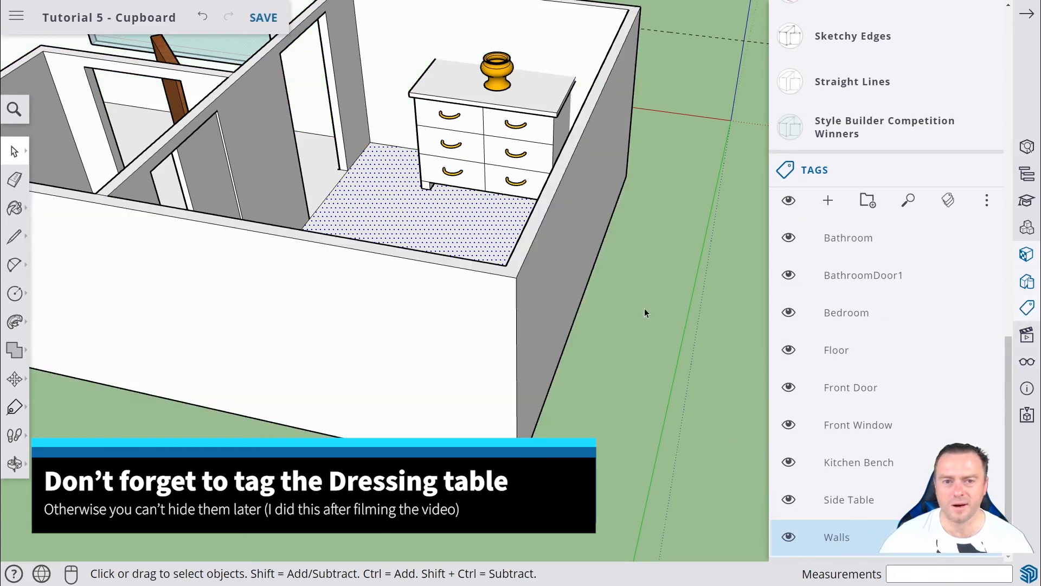
- Clear the selection and examine the whole house from several angles, including the dressing table and vase in the bedroom
{"action": "left_click", "coordinate": [656, 165]}
{"action": "middle_click_drag", "start_coordinate": [656, 164], "coordinate": [607, 276]}
{"action": "scroll", "coordinate": [661, 165], "scroll_direction": "up", "scroll_amount": 1}
{"action": "scroll", "coordinate": [662, 163], "scroll_direction": "down", "scroll_amount": 5}
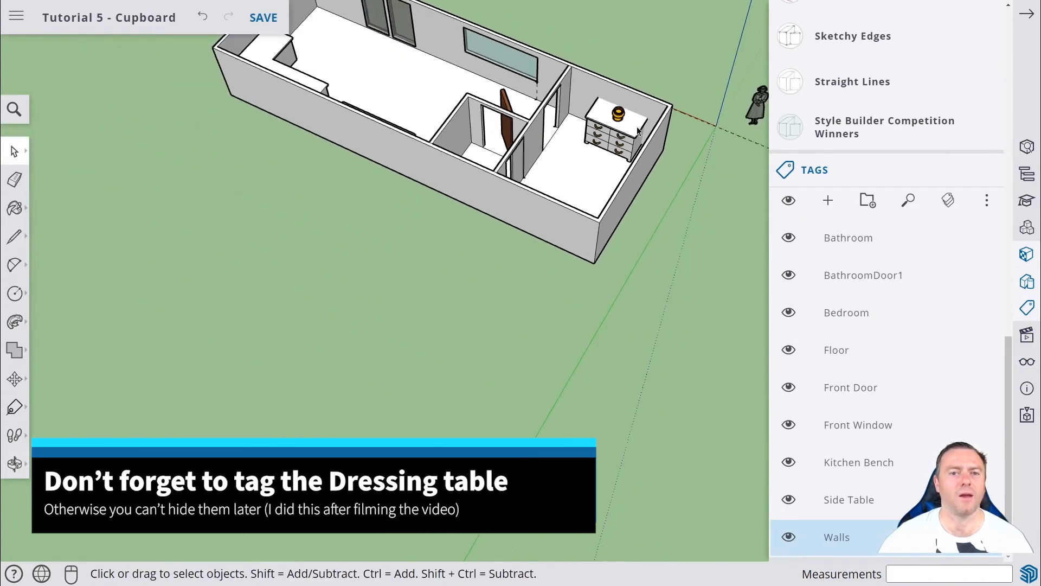
{"action": "middle_click_drag", "start_coordinate": [618, 42], "coordinate": [217, 43]}
{"action": "middle_click_drag", "start_coordinate": [600, 174], "coordinate": [168, 181]}
{"action": "middle_click_drag", "start_coordinate": [437, 282], "coordinate": [262, 321]}
{"action": "scroll", "coordinate": [455, 314], "scroll_direction": "up", "scroll_amount": 1}
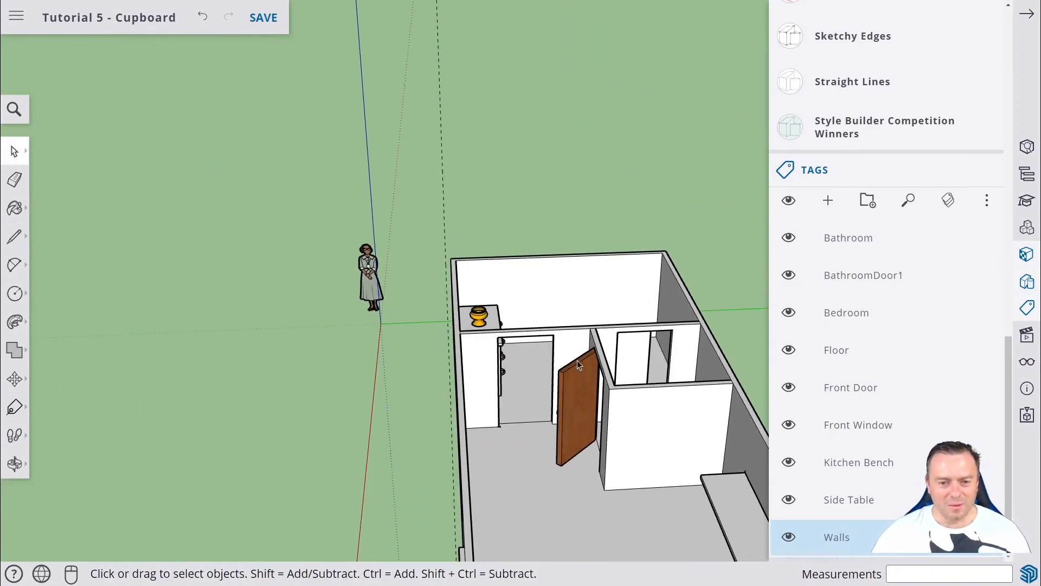
{"action": "middle_click_drag", "start_coordinate": [575, 357], "coordinate": [379, 420]}
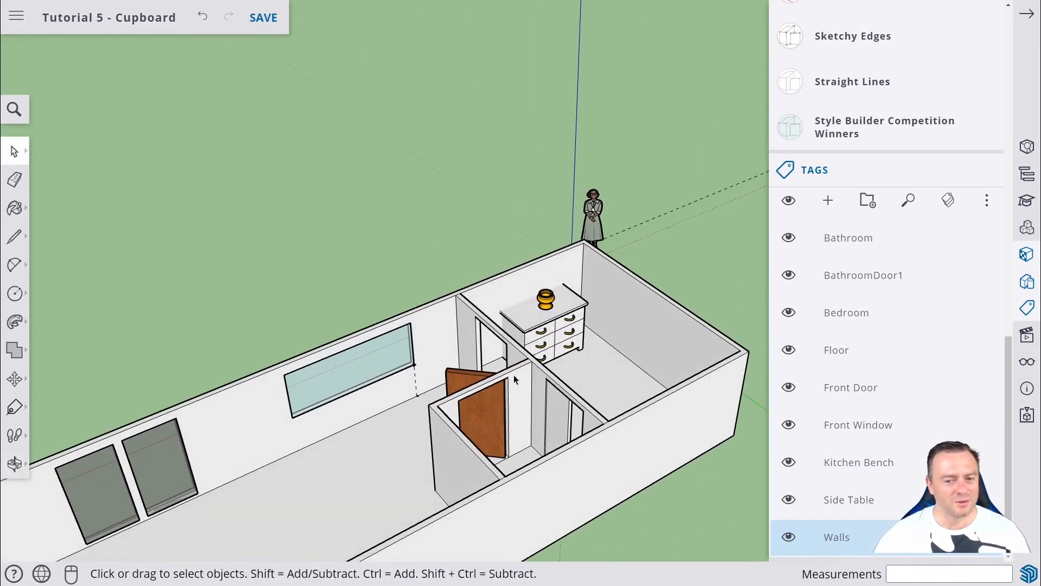